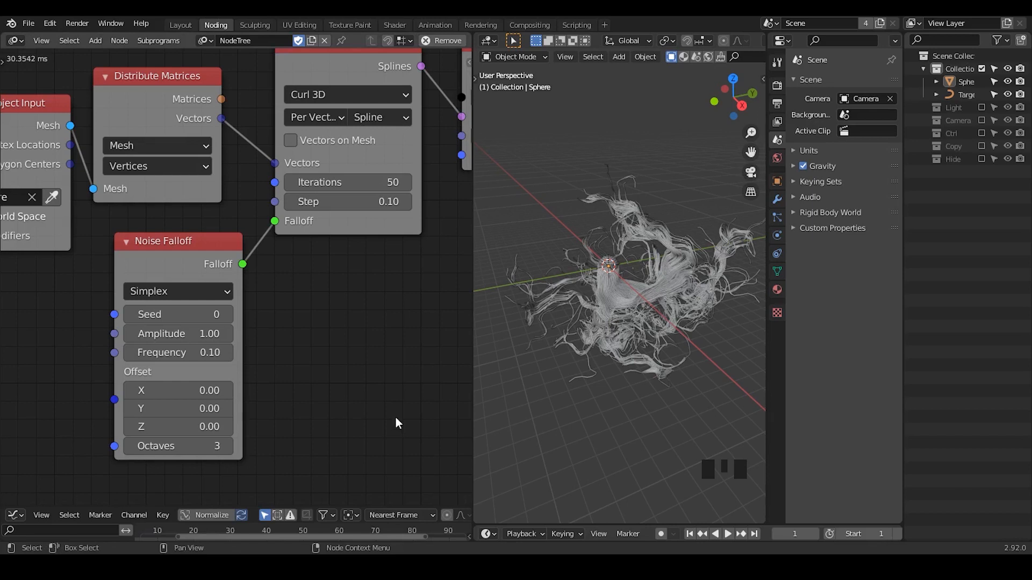
- Frame the Falloff Tracer node with a freehand annotation and erase the annotation
{"action": "middle_click_drag", "start_coordinate": [405, 272], "coordinate": [321, 329]}
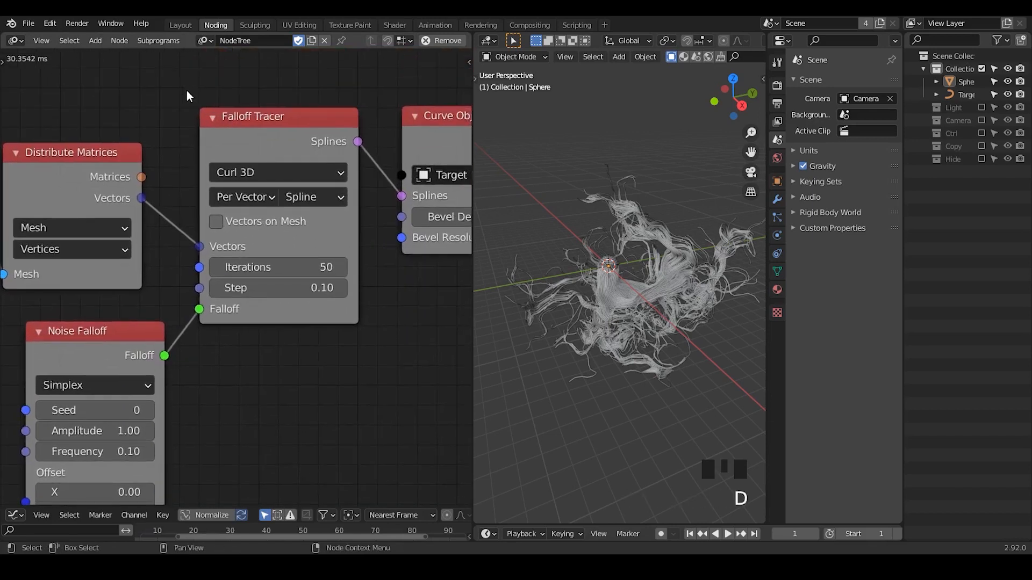
{"action": "mouse_move", "coordinate": [186, 96]}
{"action": "left_mouse_down"}
{"action": "mouse_move", "coordinate": [197, 336]}
{"action": "mouse_move", "coordinate": [379, 100]}
{"action": "mouse_move", "coordinate": [156, 90]}
{"action": "left_mouse_up"}
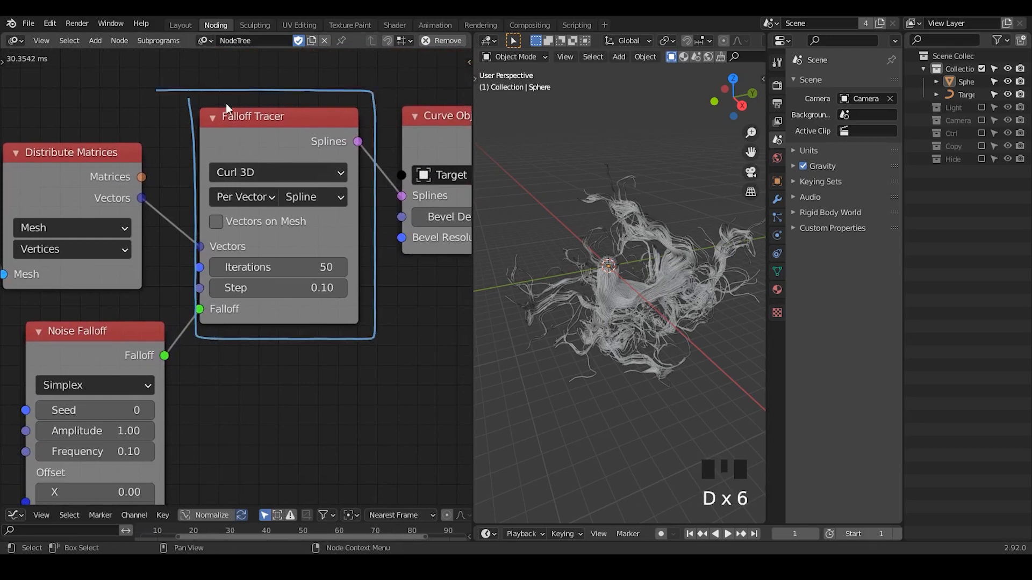
{"action": "mouse_move", "coordinate": [228, 108]}
{"action": "right_mouse_down"}
{"action": "mouse_move", "coordinate": [207, 75]}
{"action": "mouse_move", "coordinate": [350, 76]}
{"action": "mouse_move", "coordinate": [157, 249]}
{"action": "mouse_move", "coordinate": [322, 327]}
{"action": "mouse_move", "coordinate": [369, 322]}
{"action": "mouse_move", "coordinate": [245, 164]}
{"action": "right_mouse_up"}
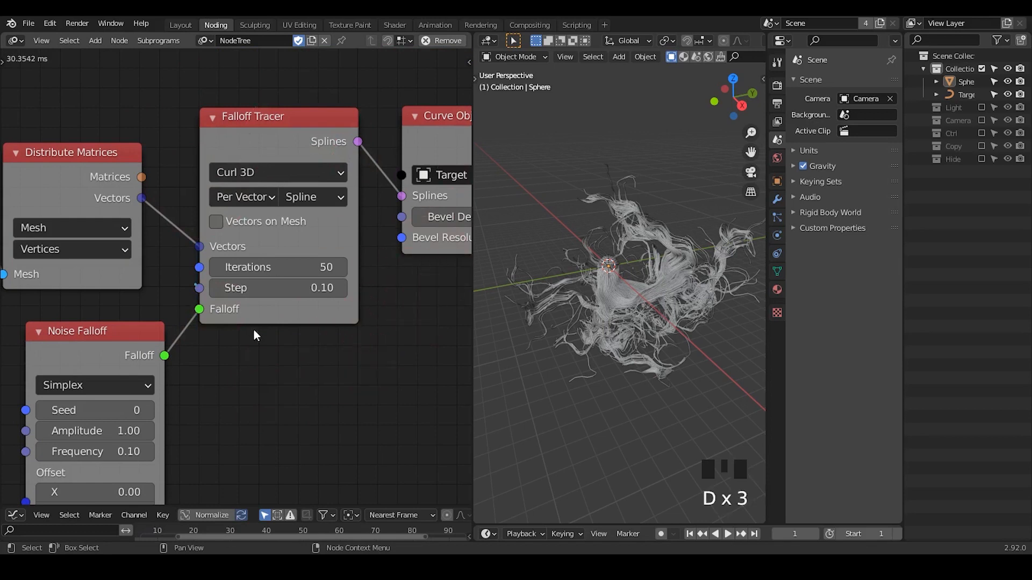
- Move the Noise Falloff, Falloff Tracer and Curve Object Output nodes slightly closer together
{"action": "middle_click_drag", "start_coordinate": [256, 336], "coordinate": [369, 227]}
{"action": "left_click_drag", "start_coordinate": [242, 246], "coordinate": [229, 233]}
{"action": "middle_click_drag", "start_coordinate": [243, 252], "coordinate": [197, 309]}
{"action": "middle_click_drag", "start_coordinate": [281, 287], "coordinate": [277, 305], "text": "ctrl"}
{"action": "left_click_drag", "start_coordinate": [292, 133], "coordinate": [278, 132]}
{"action": "left_click_drag", "start_coordinate": [411, 134], "coordinate": [390, 135]}
{"action": "middle_click_drag", "start_coordinate": [184, 211], "coordinate": [207, 200]}
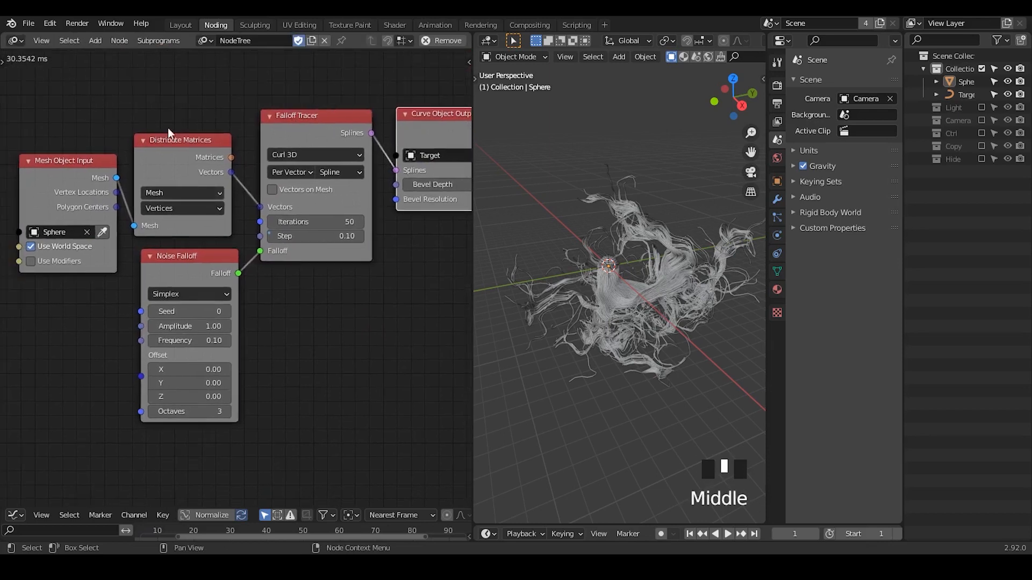
- Add a Distribute Matrices node below the Mesh Object Input node and delete it again
{"action": "left_click_drag", "start_coordinate": [188, 104], "coordinate": [37, 194]}
{"action": "key", "text": "ctrl+a"}
{"action": "type", "text": "distribute"}
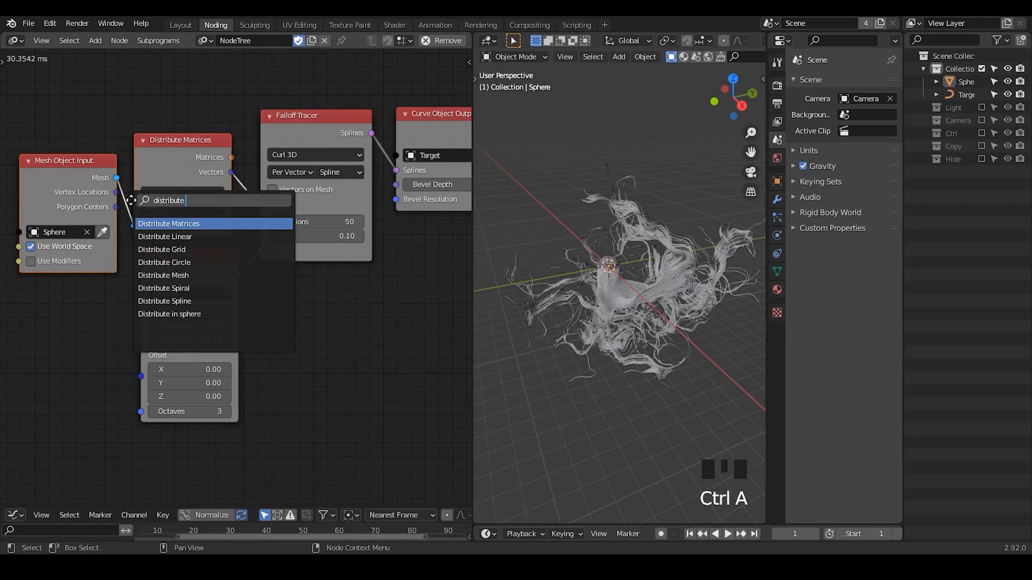
{"action": "key", "text": "Return"}
{"action": "left_click", "coordinate": [86, 296]}
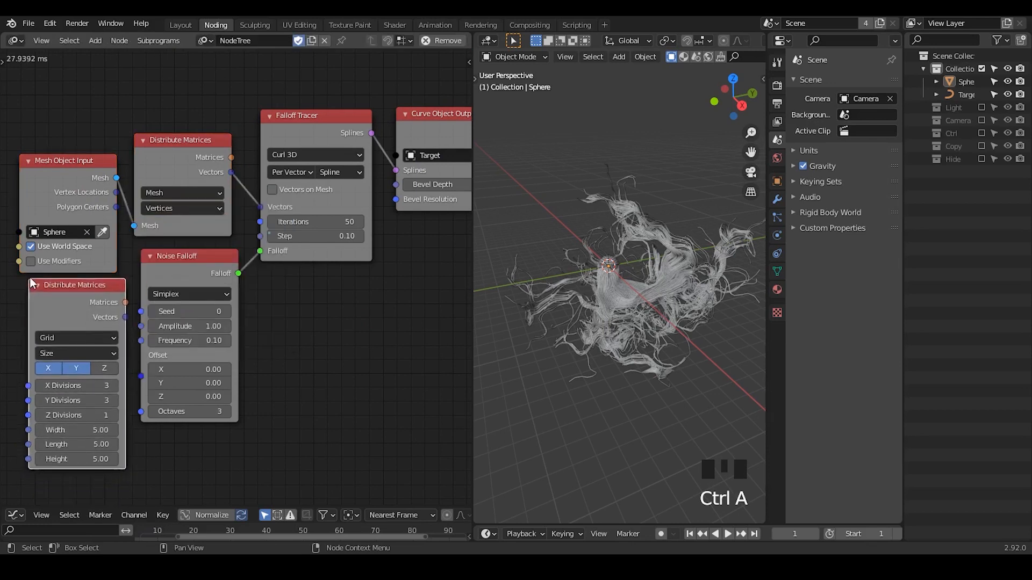
{"action": "key", "text": "x"}
{"action": "middle_click_drag", "start_coordinate": [611, 279], "coordinate": [678, 266]}
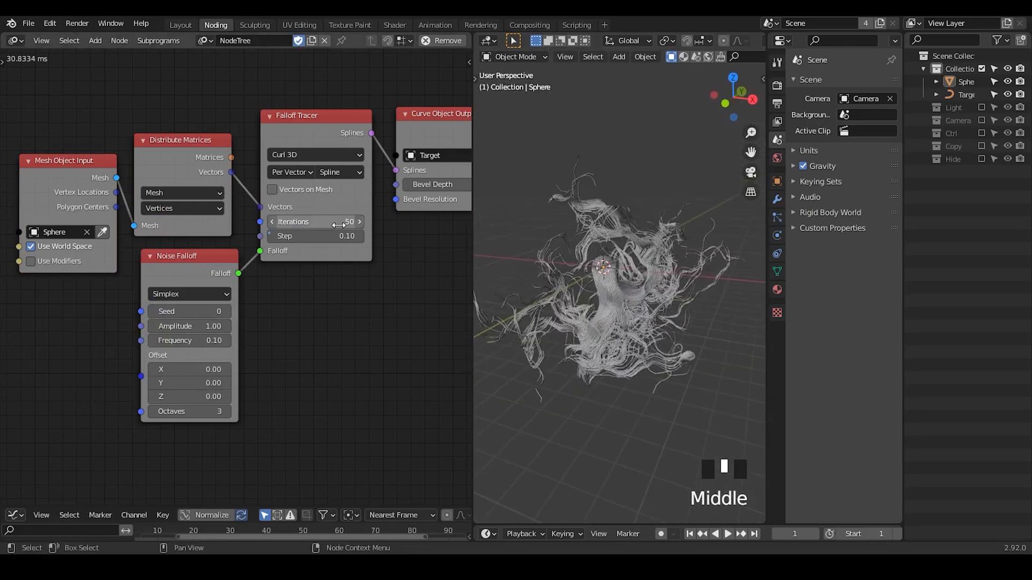
{"action": "mouse_move", "coordinate": [323, 221]}
{"action": "left_mouse_down"}
{"action": "mouse_move", "coordinate": [282, 221]}
{"action": "mouse_move", "coordinate": [322, 222]}
{"action": "left_mouse_up"}
{"action": "key", "text": "ctrl+a"}
{"action": "type", "text": "trim s"}
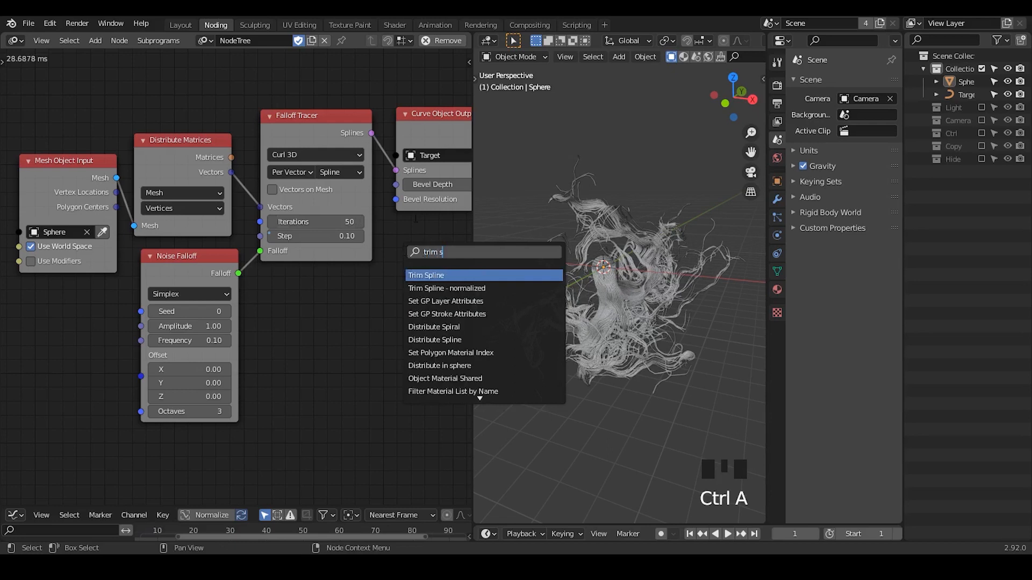
{"action": "key", "text": "Escape"}
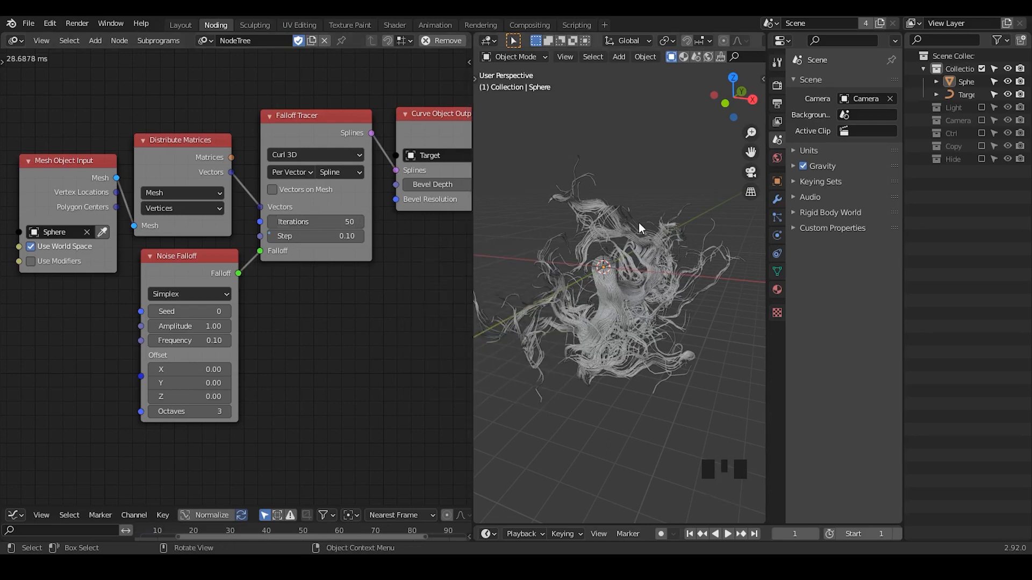
- Hide the Sphere object in the viewport and widen the 3D viewport next to the node editor
{"action": "middle_click_drag", "start_coordinate": [632, 314], "coordinate": [637, 238], "text": "ctrl"}
{"action": "left_click", "coordinate": [637, 237]}
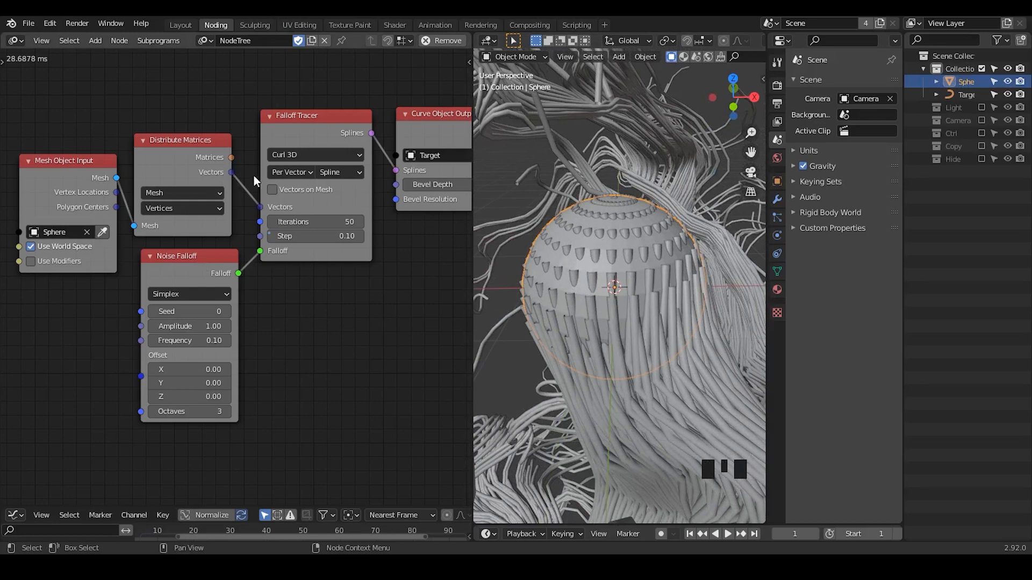
{"action": "left_click", "coordinate": [1008, 82]}
{"action": "middle_click_drag", "start_coordinate": [623, 247], "coordinate": [644, 336]}
{"action": "left_click_drag", "start_coordinate": [473, 240], "coordinate": [404, 241]}
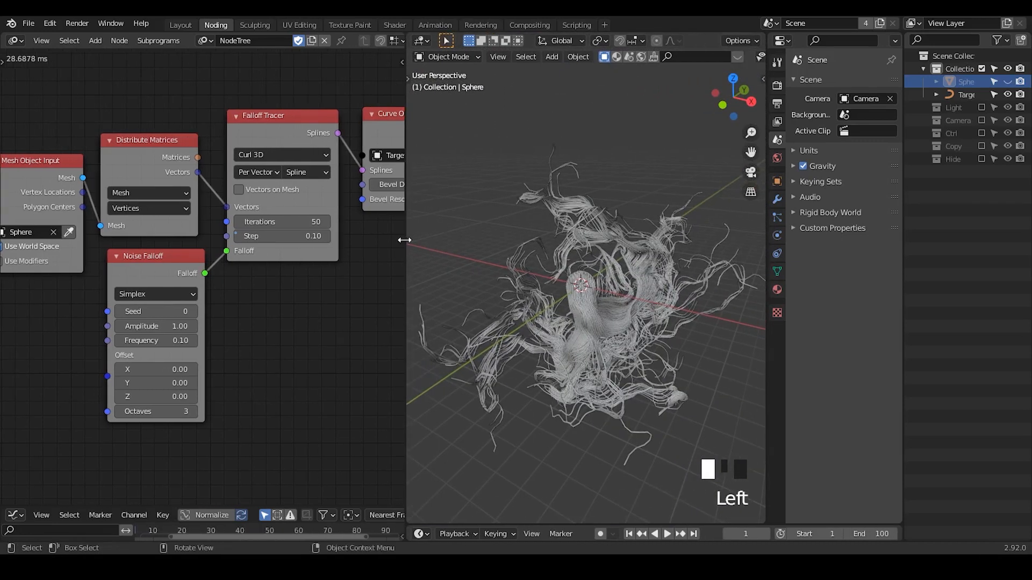
- Try a different Step value on the Falloff Tracer node and reset it to 0.10
{"action": "middle_click_drag", "start_coordinate": [729, 360], "coordinate": [685, 313], "text": "ctrl"}
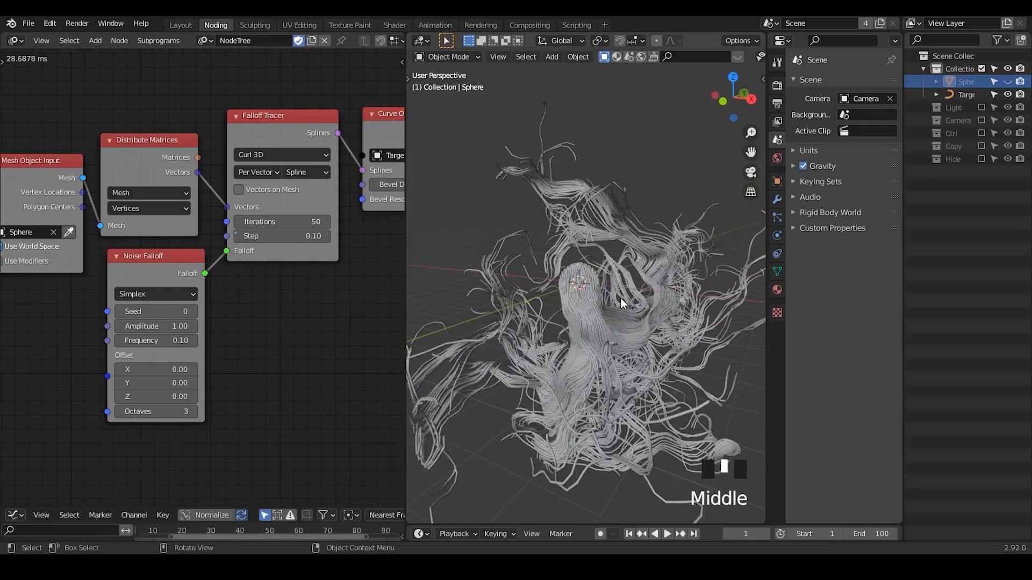
{"action": "middle_click_drag", "start_coordinate": [600, 343], "coordinate": [586, 311], "text": "ctrl"}
{"action": "mouse_move", "coordinate": [282, 236]}
{"action": "left_mouse_down"}
{"action": "mouse_move", "coordinate": [327, 235]}
{"action": "mouse_move", "coordinate": [282, 236]}
{"action": "left_mouse_up"}
{"action": "left_click", "coordinate": [308, 238]}
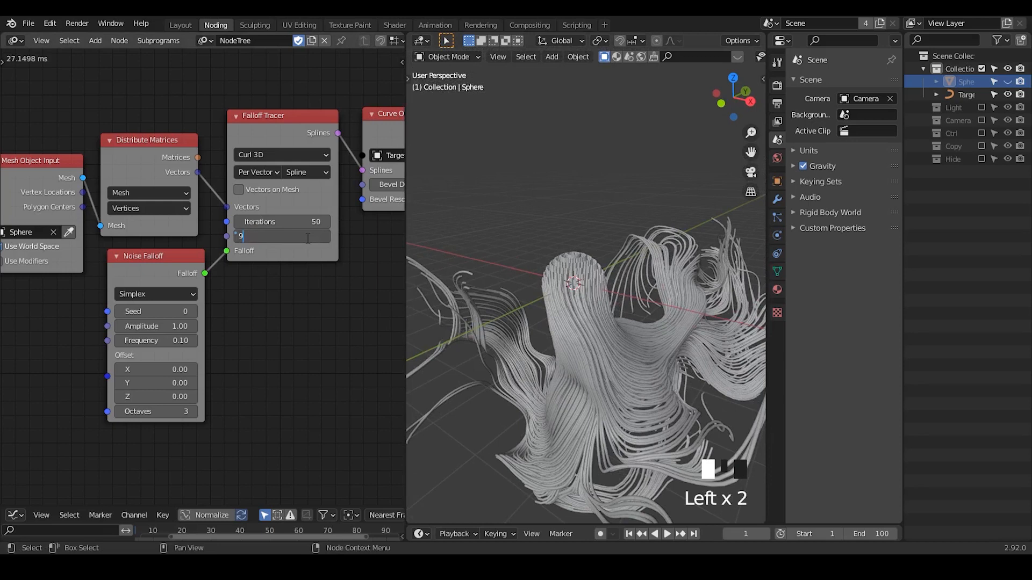
{"action": "key", "text": "BackSpace"}
{"action": "key", "text": "Return"}
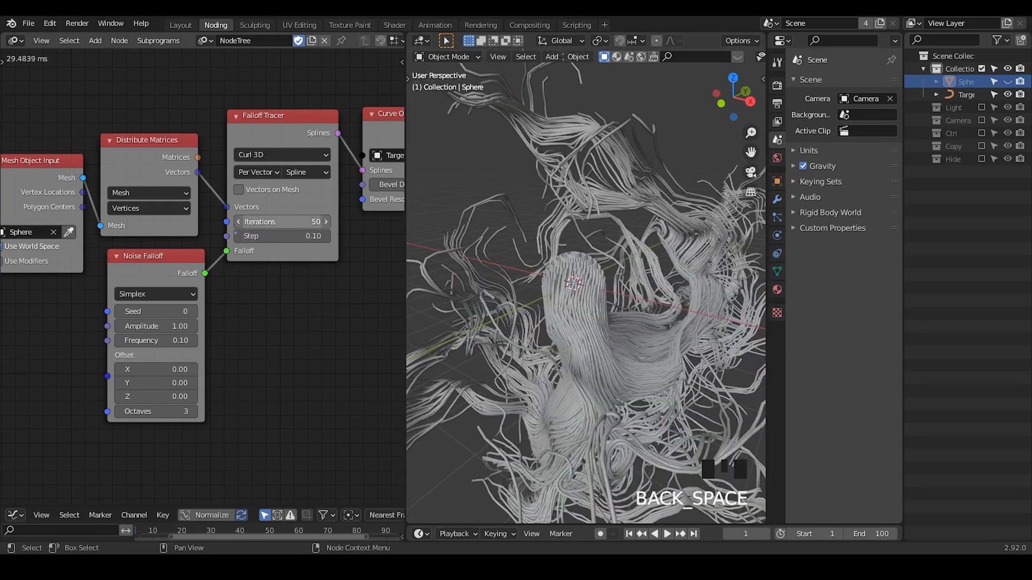
- Try 90 Iterations on the Falloff Tracer node and settle on 35
{"action": "left_click_drag", "start_coordinate": [289, 221], "coordinate": [313, 221]}
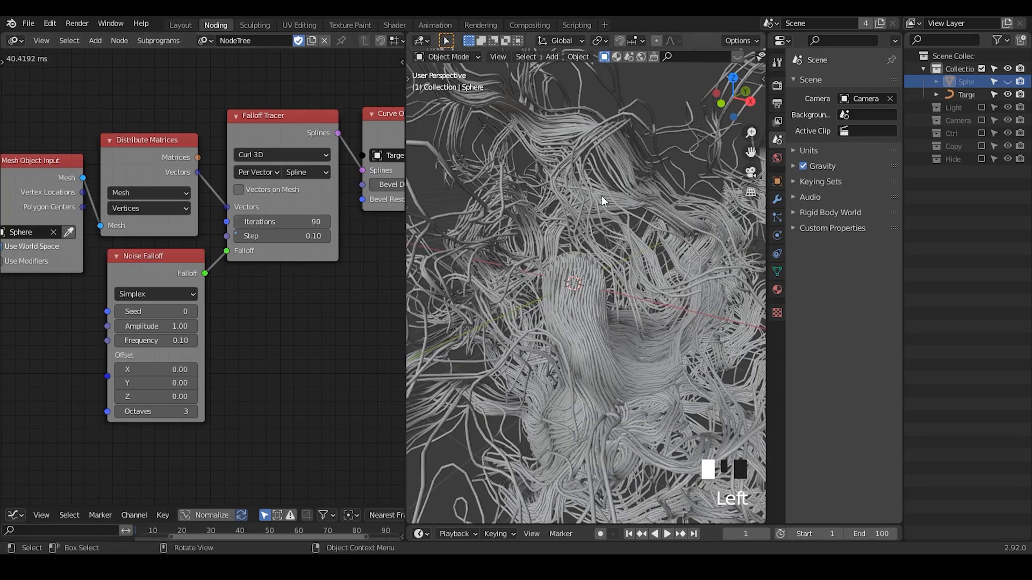
{"action": "double_click", "coordinate": [297, 221]}
{"action": "key", "text": "Return"}
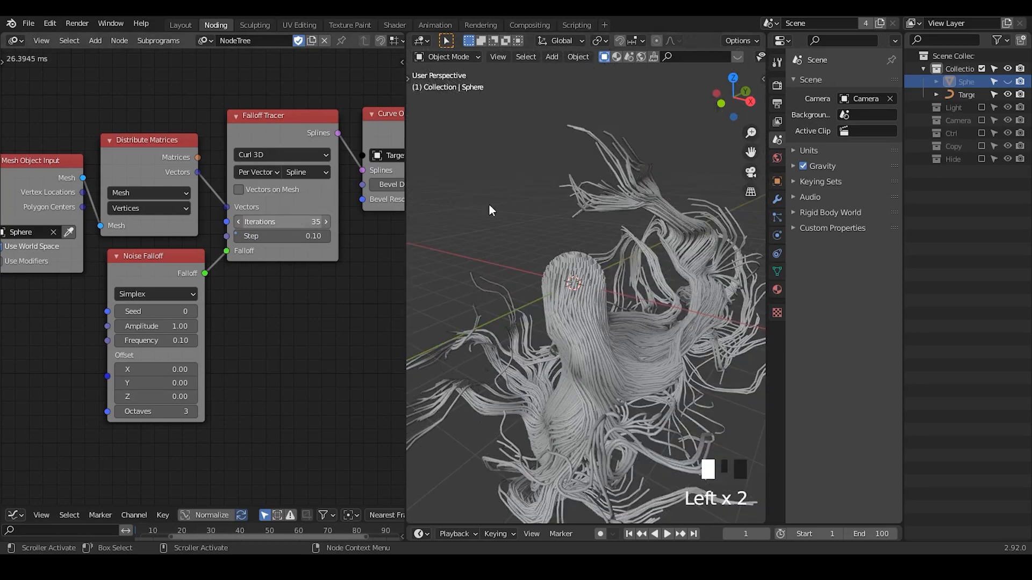
- Set the Noise Falloff node's Amplitude to 1.69 and its Frequency to 0.10
{"action": "mouse_move", "coordinate": [148, 330]}
{"action": "left_mouse_down"}
{"action": "mouse_move", "coordinate": [186, 330]}
{"action": "mouse_move", "coordinate": [183, 341]}
{"action": "mouse_move", "coordinate": [159, 342]}
{"action": "left_mouse_up"}
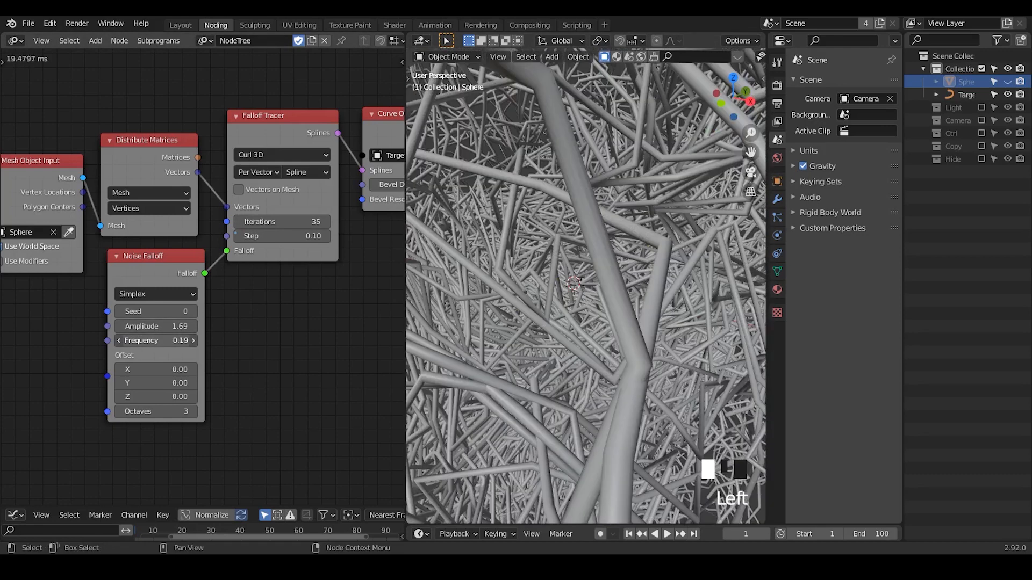
{"action": "middle_click_drag", "start_coordinate": [603, 321], "coordinate": [564, 220]}
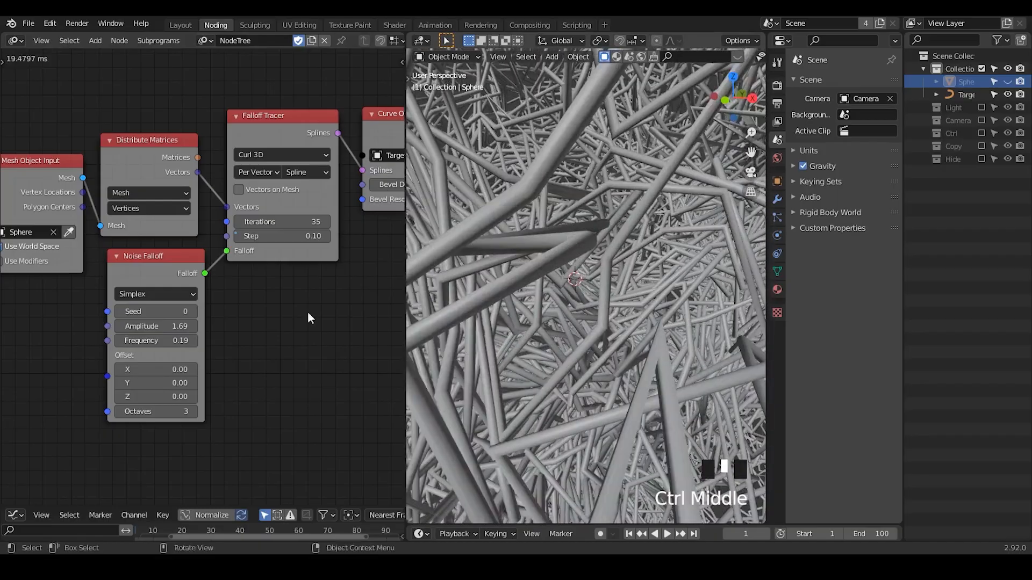
{"action": "left_click", "coordinate": [159, 339]}
{"action": "type", "text": "0.1"}
{"action": "key", "text": "Return"}
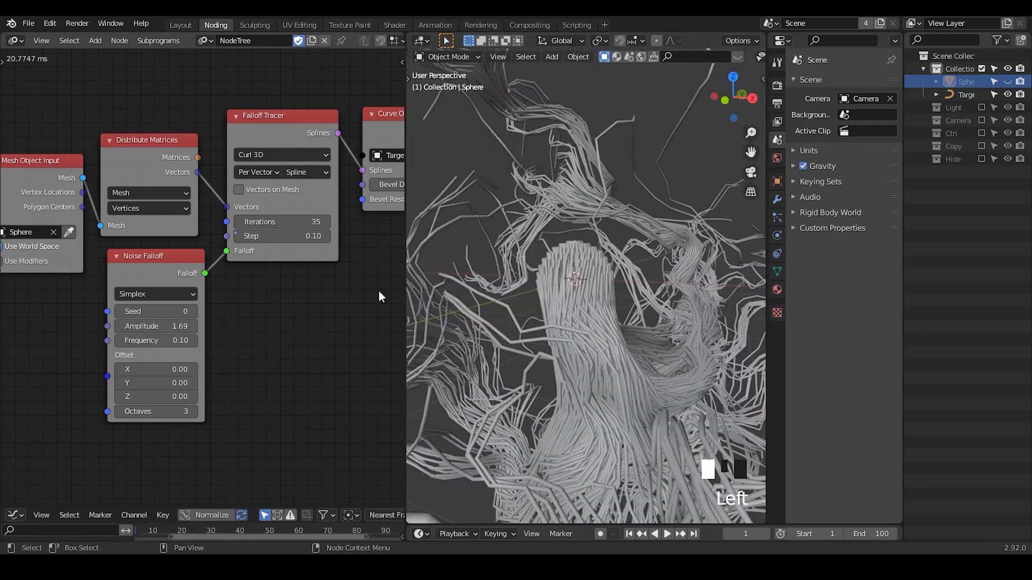
- Circle the strands' rounded root and an upper strand cluster with freehand annotations and erase both
{"action": "middle_click_drag", "start_coordinate": [554, 289], "coordinate": [527, 245]}
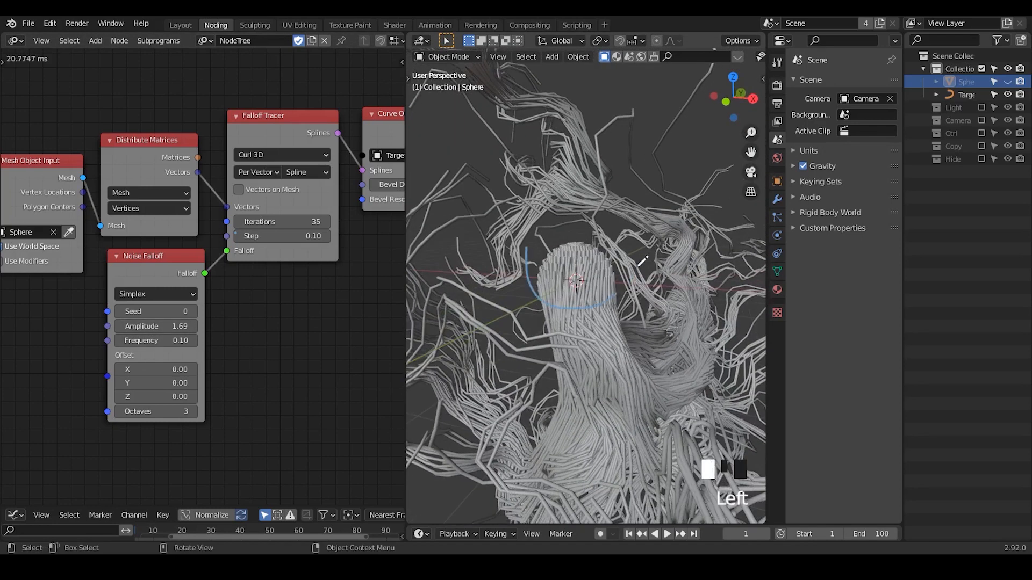
{"action": "left_click_drag", "start_coordinate": [642, 262], "coordinate": [580, 207]}
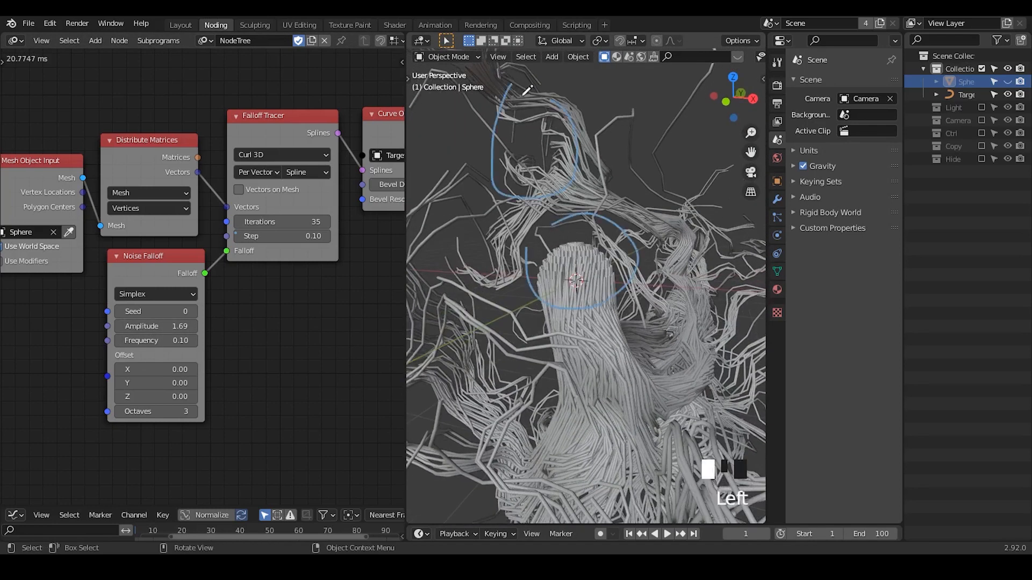
{"action": "left_click_drag", "start_coordinate": [524, 95], "coordinate": [509, 97]}
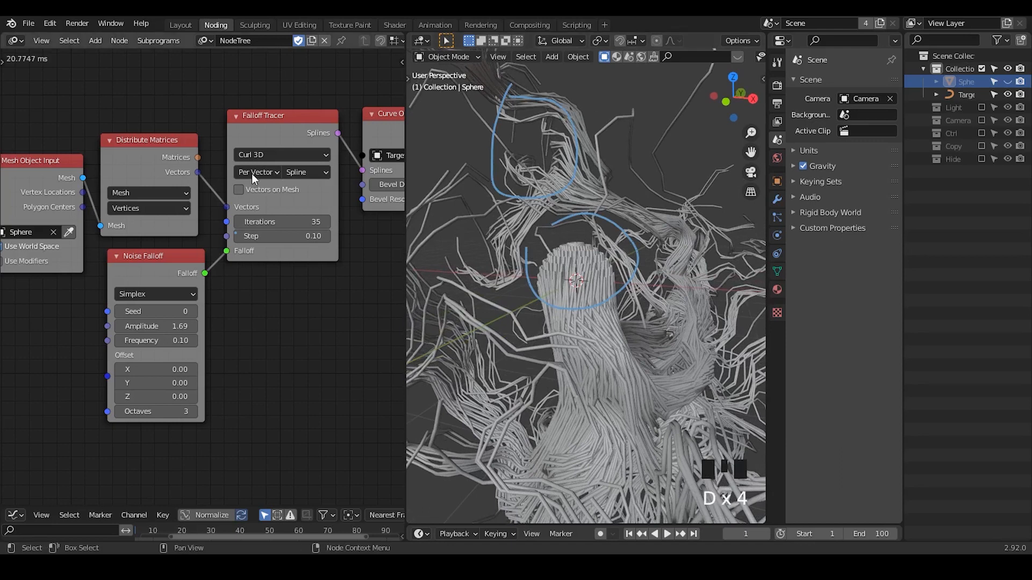
{"action": "left_click", "coordinate": [253, 156]}
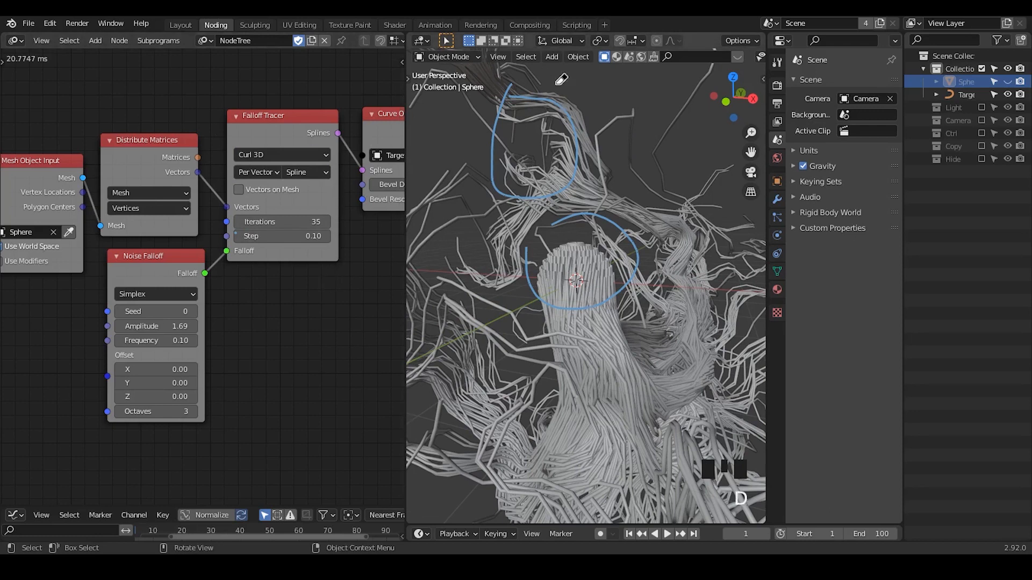
{"action": "right_click_drag", "start_coordinate": [561, 79], "coordinate": [472, 207]}
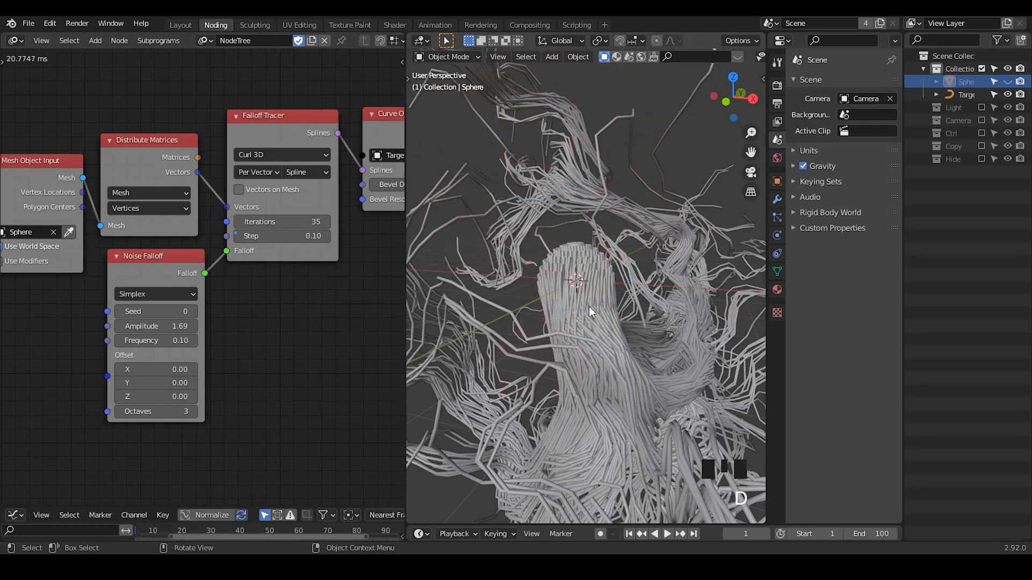
- Outline the rounded start of the strands up close with an annotation and erase it
{"action": "middle_click_drag", "start_coordinate": [645, 298], "coordinate": [605, 237]}
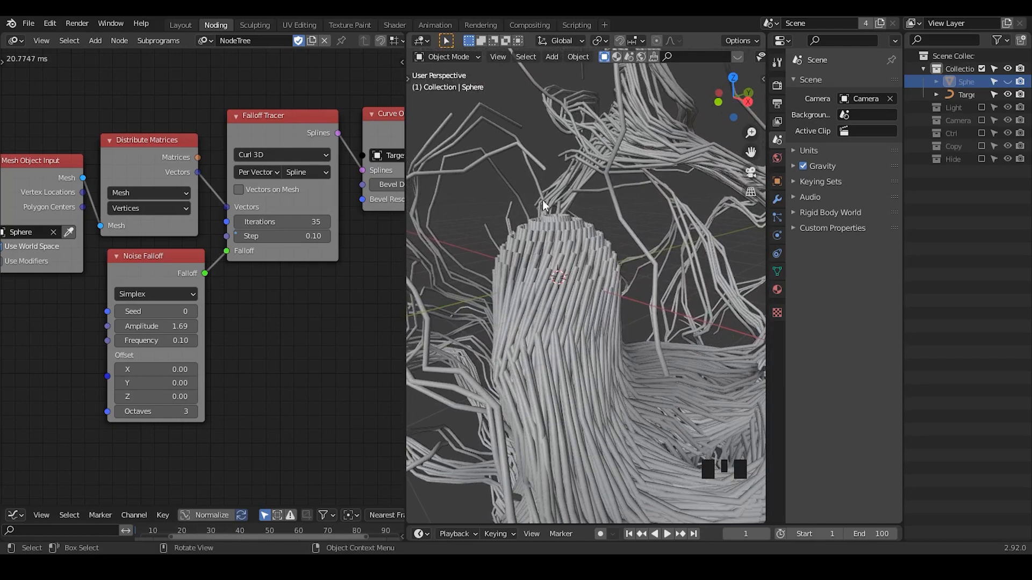
{"action": "left_click_drag", "start_coordinate": [489, 216], "coordinate": [585, 310]}
{"action": "right_click_drag", "start_coordinate": [544, 228], "coordinate": [585, 262]}
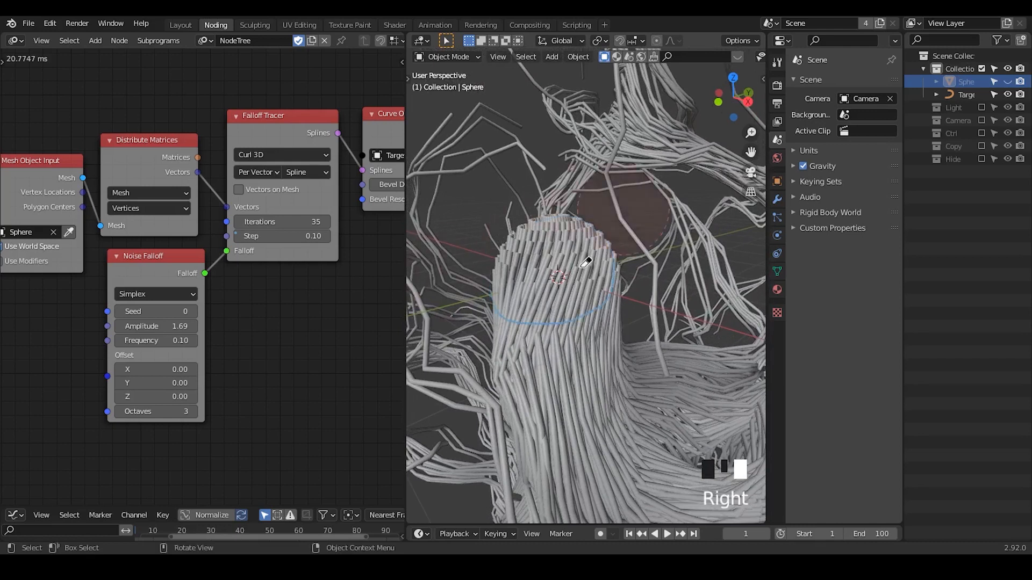
{"action": "middle_click_drag", "start_coordinate": [539, 355], "coordinate": [562, 78], "text": "ctrl"}
{"action": "middle_click_drag", "start_coordinate": [581, 175], "coordinate": [516, 156]}
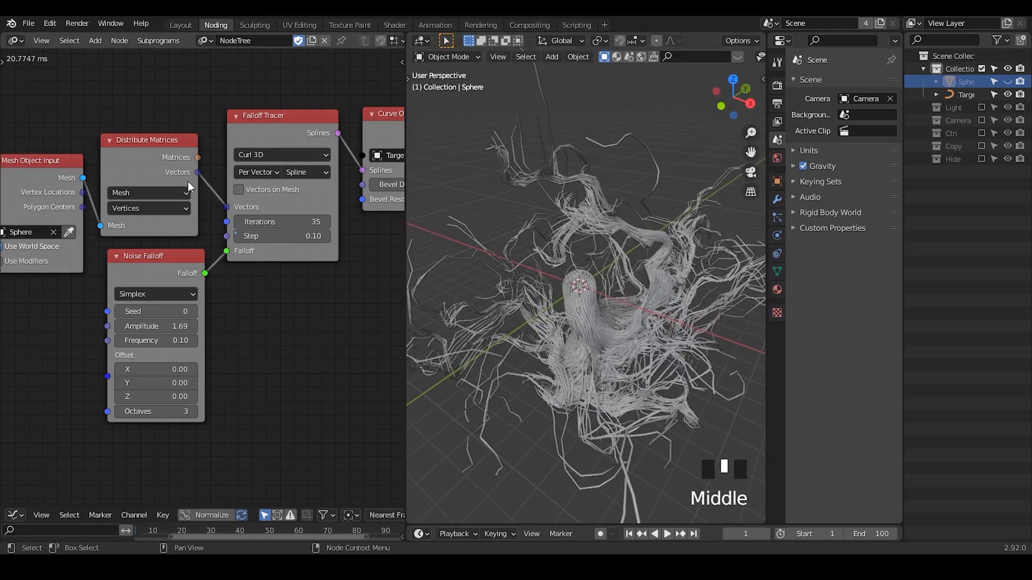
- Select the whole node chain and examine the traced strands in the viewport from several angles
{"action": "middle_click_drag", "start_coordinate": [243, 173], "coordinate": [133, 192]}
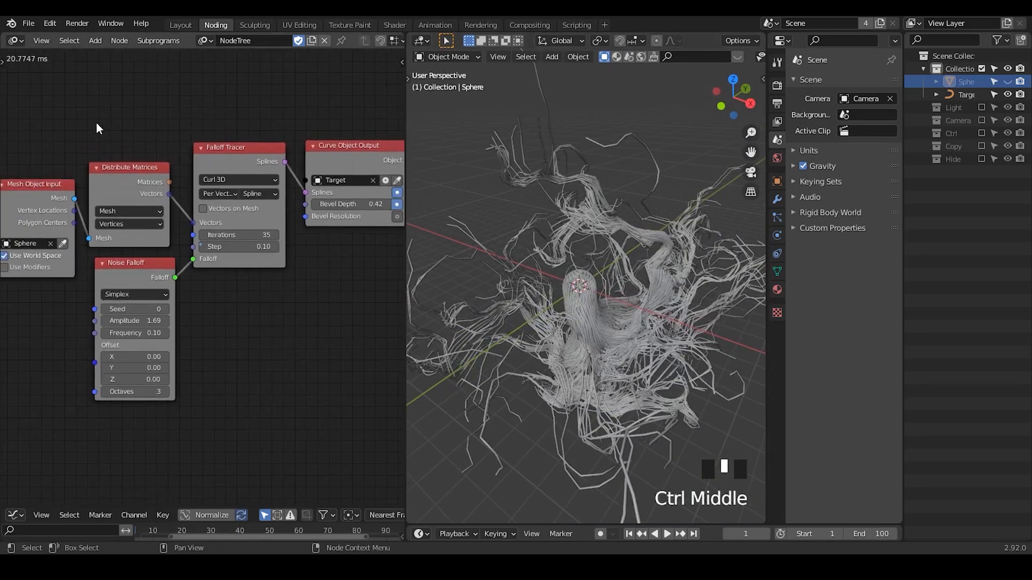
{"action": "left_click_drag", "start_coordinate": [110, 105], "coordinate": [411, 407]}
{"action": "left_click_drag", "start_coordinate": [20, 118], "coordinate": [381, 371]}
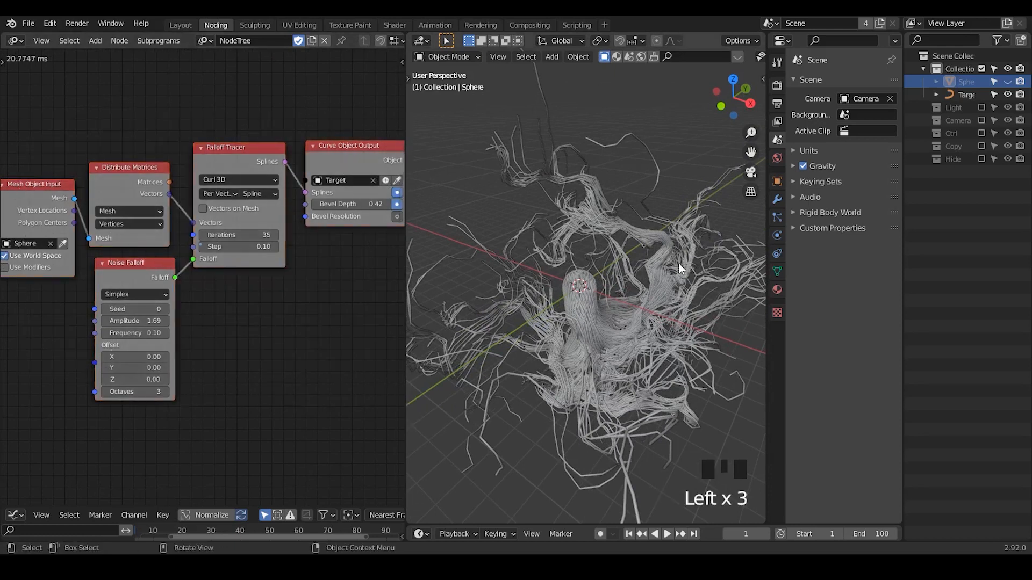
{"action": "middle_click_drag", "start_coordinate": [680, 268], "coordinate": [641, 288]}
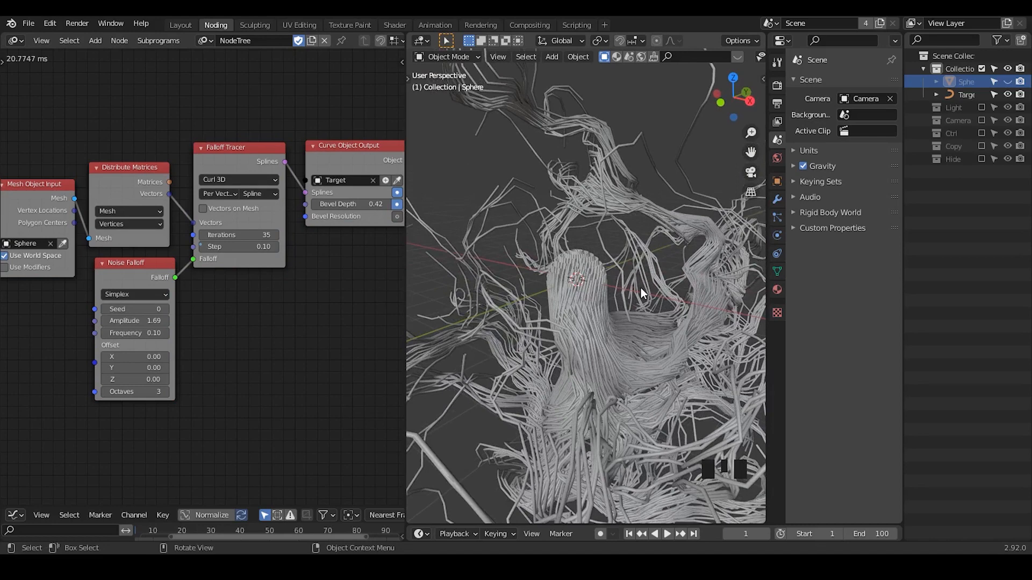
{"action": "middle_click_drag", "start_coordinate": [641, 288], "coordinate": [598, 307]}
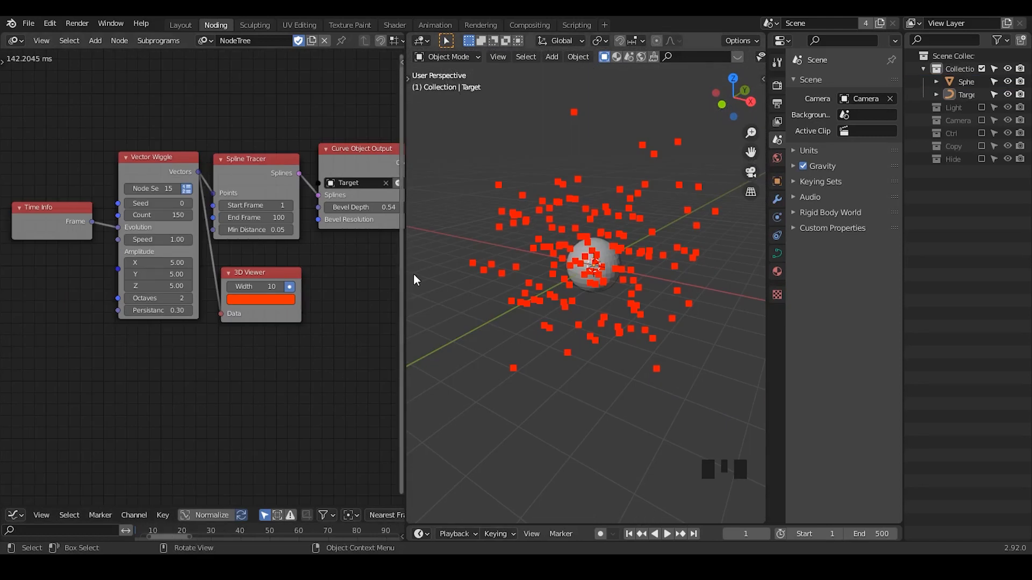
- Frame the Spline Tracer node with a freehand annotation and erase the annotation
{"action": "middle_click_drag", "start_coordinate": [320, 305], "coordinate": [247, 296], "text": "ctrl"}
{"action": "left_click_drag", "start_coordinate": [164, 94], "coordinate": [168, 270]}
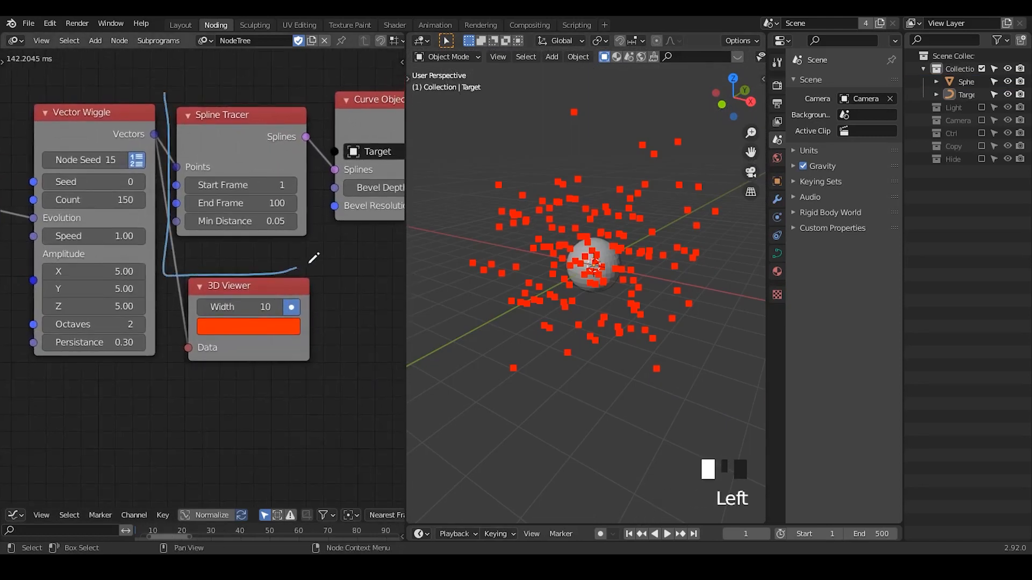
{"action": "left_click_drag", "start_coordinate": [181, 84], "coordinate": [166, 85]}
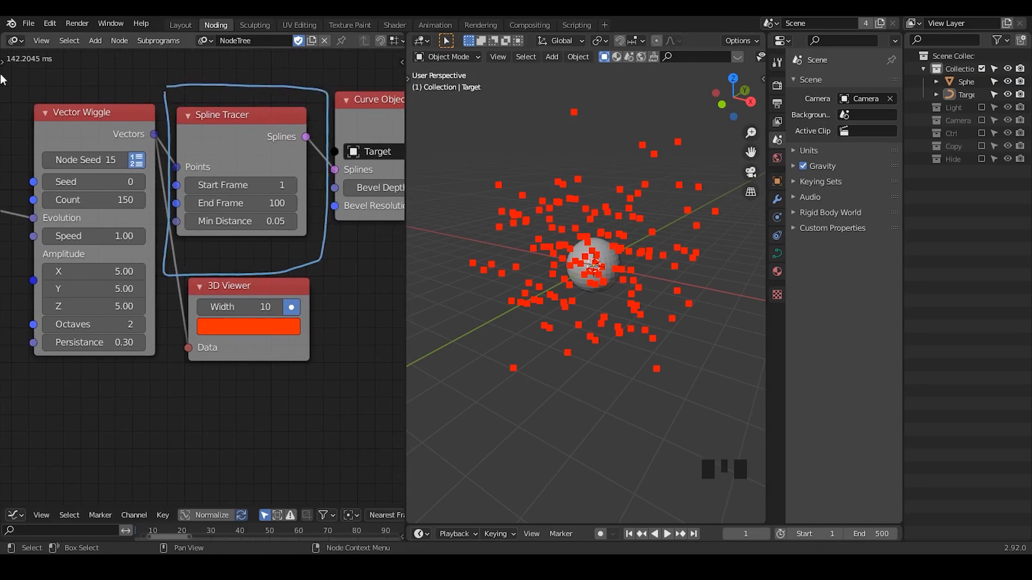
{"action": "right_click_drag", "start_coordinate": [177, 103], "coordinate": [216, 101]}
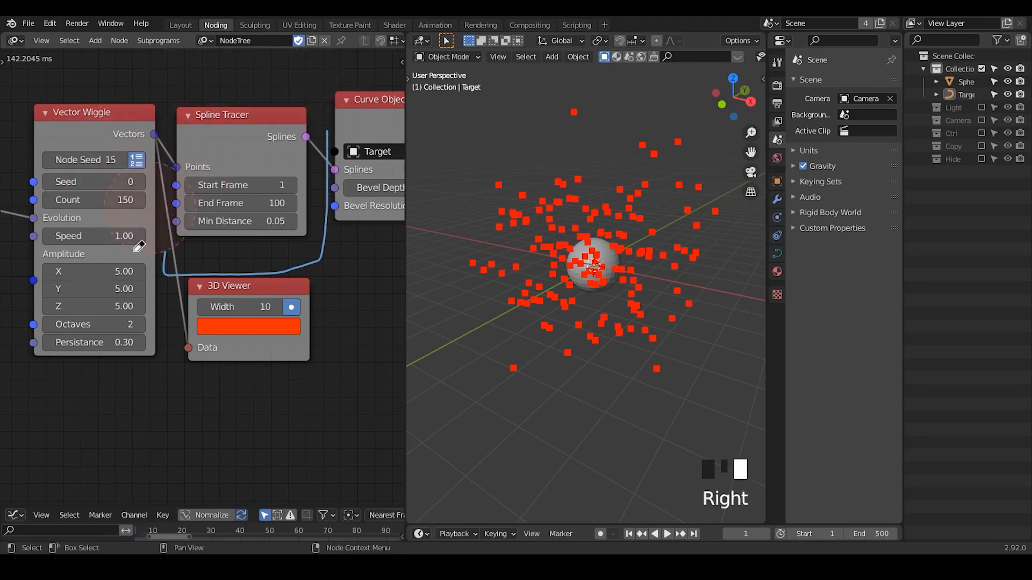
{"action": "right_click_drag", "start_coordinate": [138, 245], "coordinate": [344, 241]}
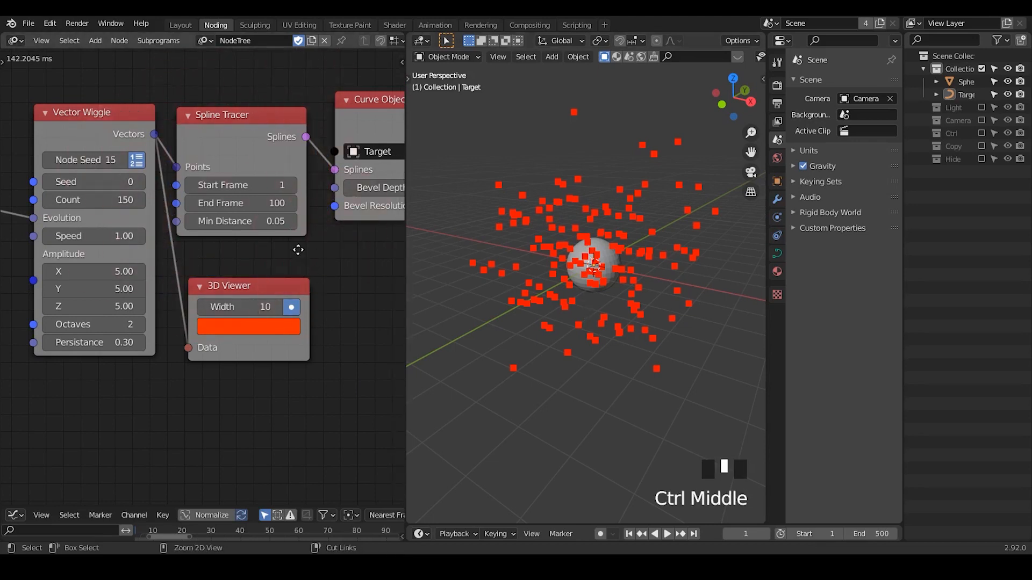
- Enlarge the timeline area below the viewport, play the animation from frame 1 and stop it at frame 46
{"action": "middle_click_drag", "start_coordinate": [298, 250], "coordinate": [285, 253], "text": "ctrl"}
{"action": "left_click_drag", "start_coordinate": [630, 525], "coordinate": [630, 415]}
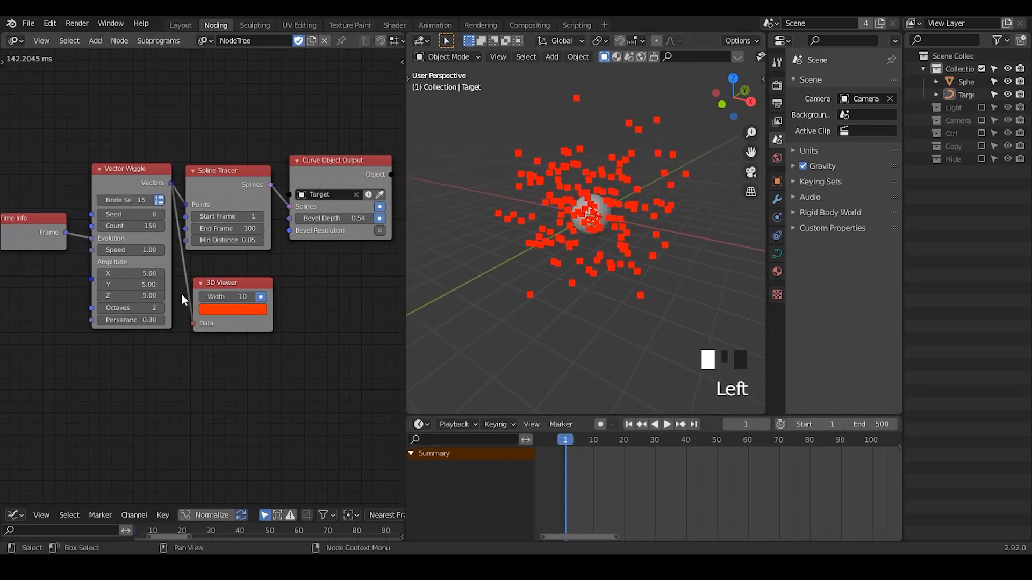
{"action": "middle_click_drag", "start_coordinate": [183, 300], "coordinate": [69, 154], "text": "ctrl"}
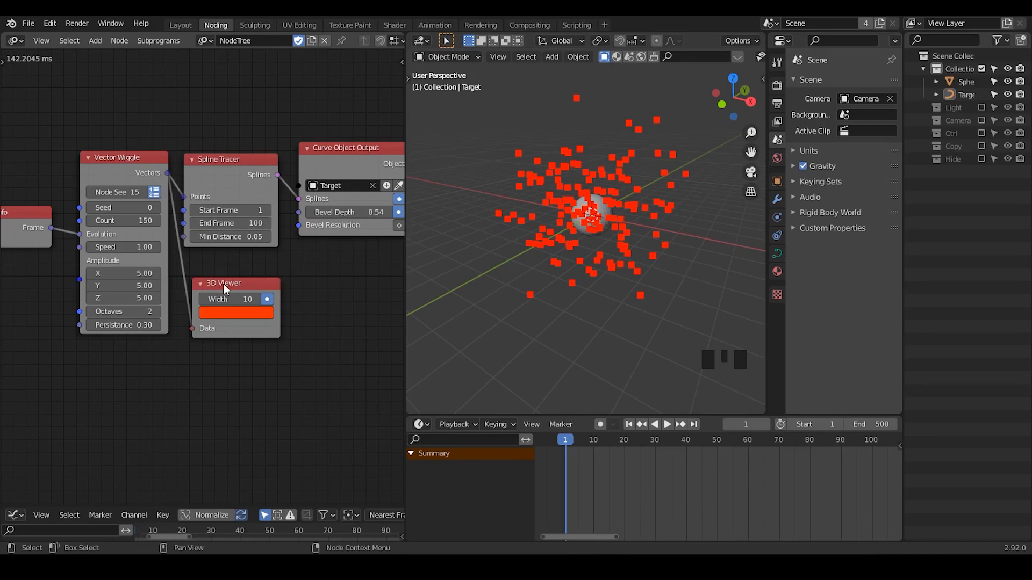
{"action": "left_click", "coordinate": [668, 424]}
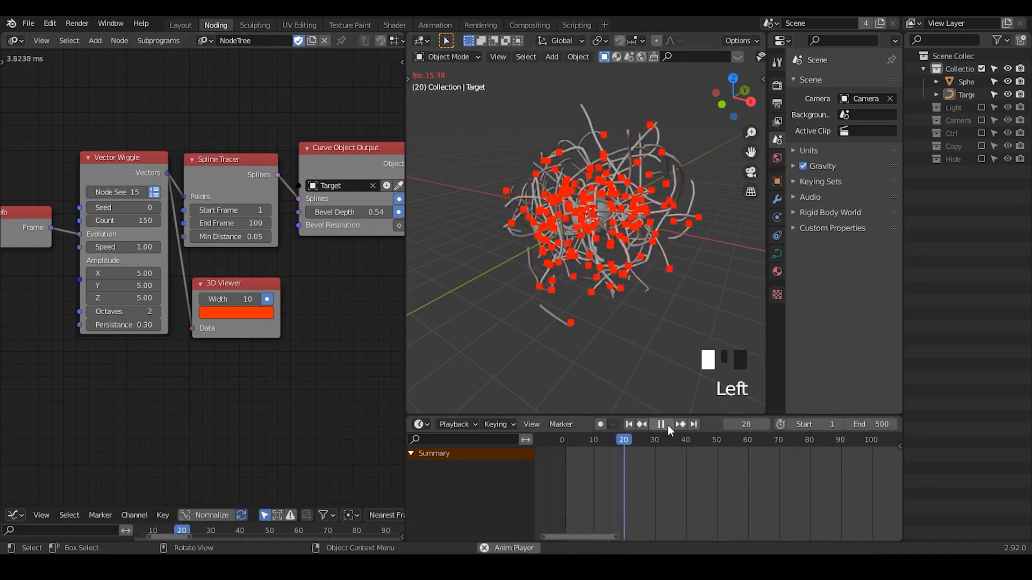
{"action": "left_click", "coordinate": [668, 424]}
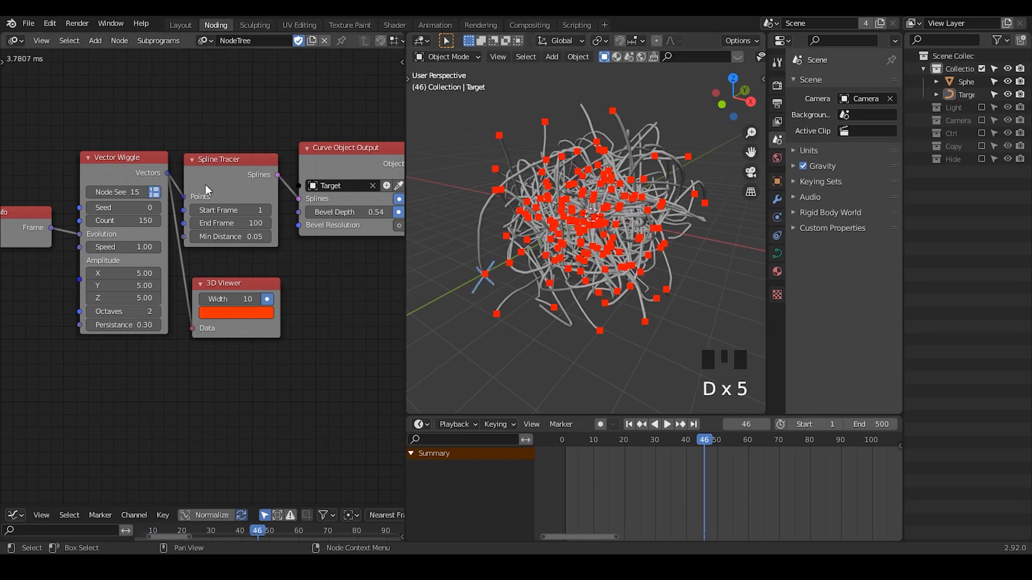
- Select the Spline Tracer node and advance the timeline to frame 48
{"action": "left_click_drag", "start_coordinate": [217, 173], "coordinate": [218, 172]}
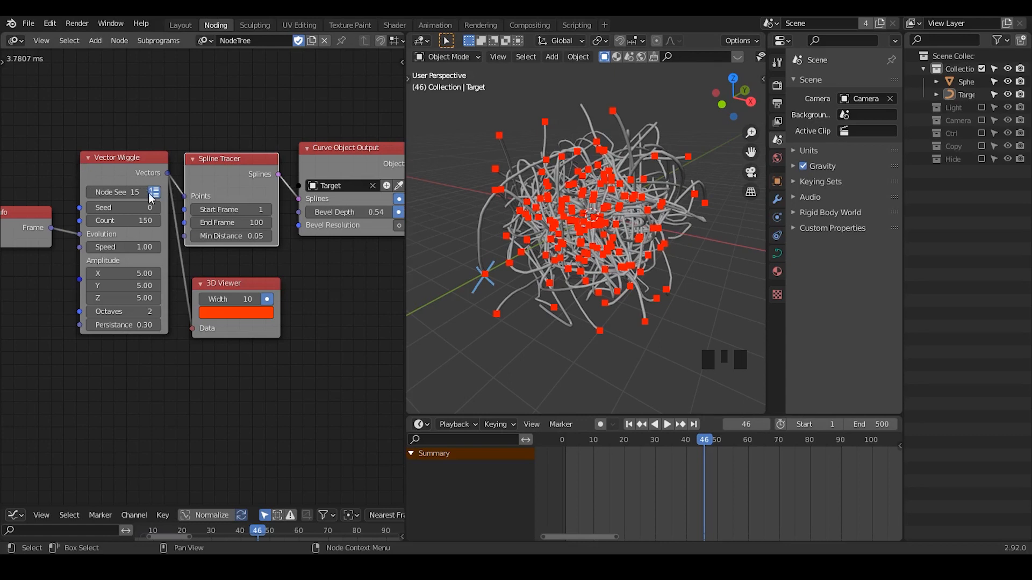
{"action": "left_click", "coordinate": [767, 424]}
{"action": "left_click", "coordinate": [767, 425]}
{"action": "left_click", "coordinate": [767, 424]}
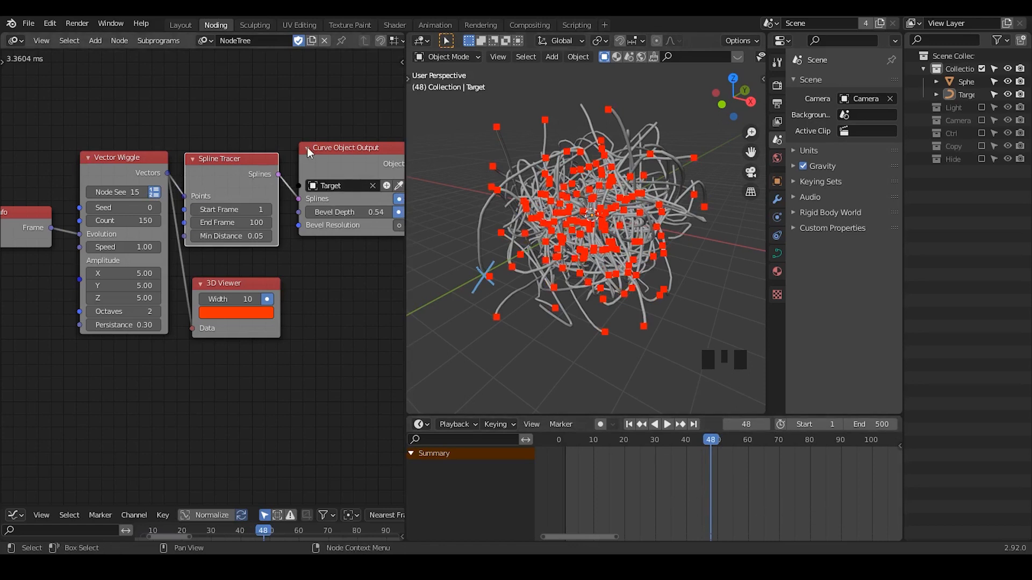
- Mark the Spline Tracer node and the Vector Wiggle's Vectors output with freehand annotations and erase them
{"action": "key", "text": "d"}
{"action": "mouse_move", "coordinate": [244, 173]}
{"action": "left_mouse_down"}
{"action": "mouse_move", "coordinate": [306, 203]}
{"action": "mouse_move", "coordinate": [313, 197]}
{"action": "left_mouse_up"}
{"action": "left_click_drag", "start_coordinate": [233, 172], "coordinate": [258, 161]}
{"action": "right_click_drag", "start_coordinate": [231, 186], "coordinate": [329, 187]}
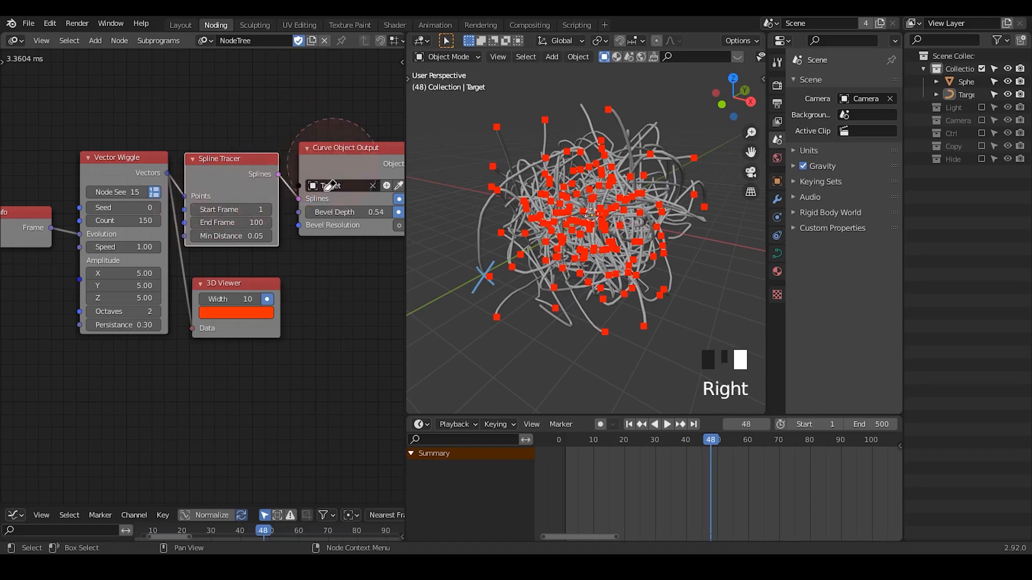
{"action": "key", "text": "d"}
{"action": "left_click_drag", "start_coordinate": [125, 167], "coordinate": [170, 187]}
{"action": "key", "text": "d"}
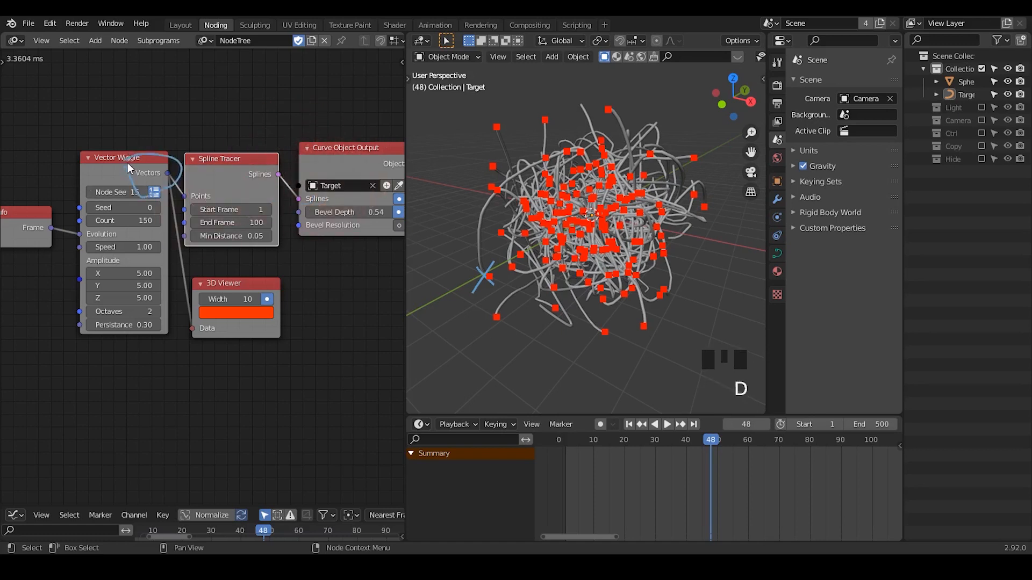
{"action": "mouse_move", "coordinate": [153, 148]}
{"action": "right_mouse_down"}
{"action": "mouse_move", "coordinate": [164, 142]}
{"action": "mouse_move", "coordinate": [137, 193]}
{"action": "mouse_move", "coordinate": [228, 176]}
{"action": "right_mouse_up"}
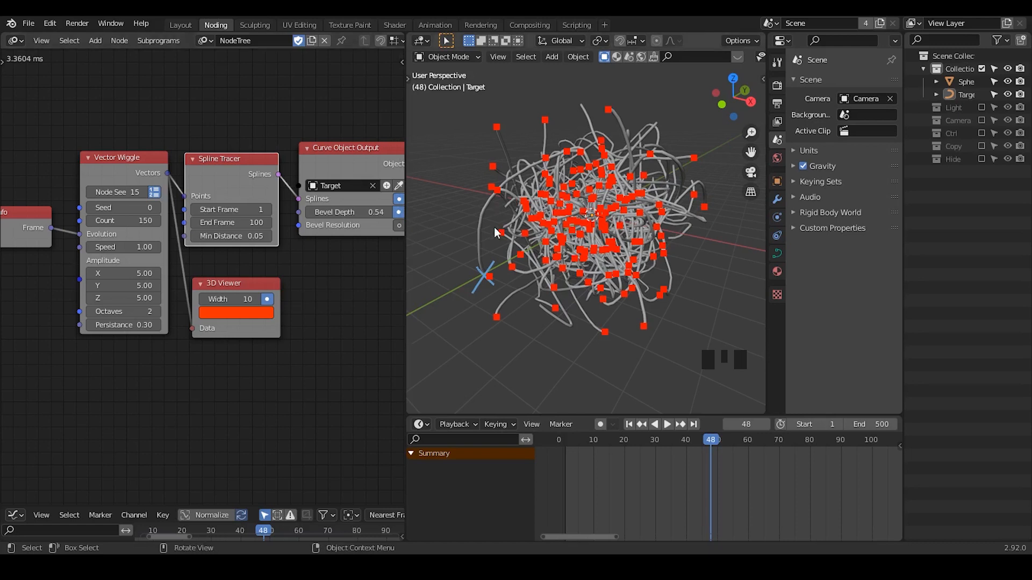
- Erase the blue annotation from the viewport and turn off the 3D Viewer node's point display
{"action": "key", "text": "d"}
{"action": "mouse_move", "coordinate": [496, 232]}
{"action": "right_mouse_down"}
{"action": "mouse_move", "coordinate": [456, 339]}
{"action": "mouse_move", "coordinate": [504, 260]}
{"action": "right_mouse_up"}
{"action": "key", "text": "d"}
{"action": "key", "text": "d"}
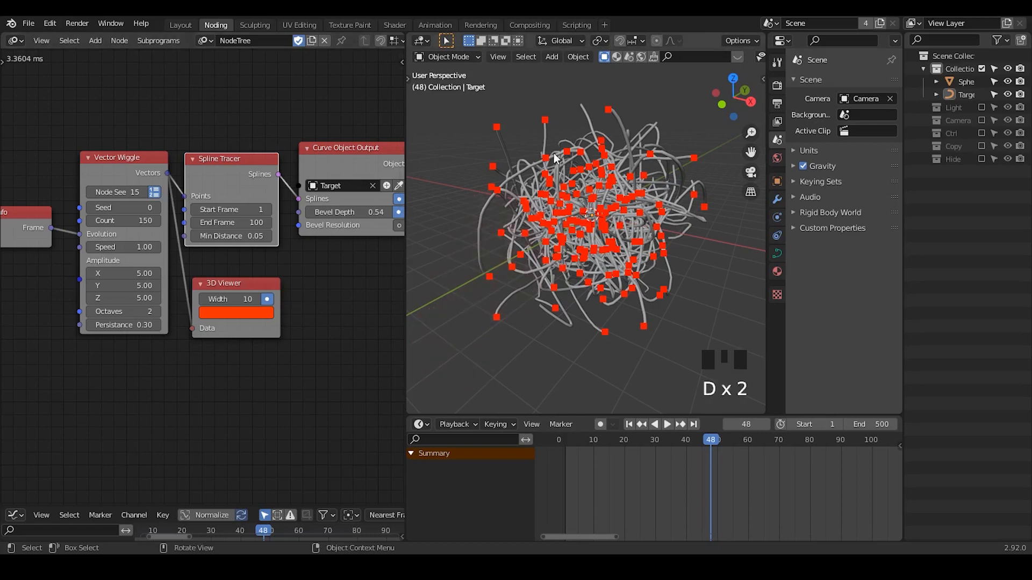
{"action": "left_click", "coordinate": [266, 299]}
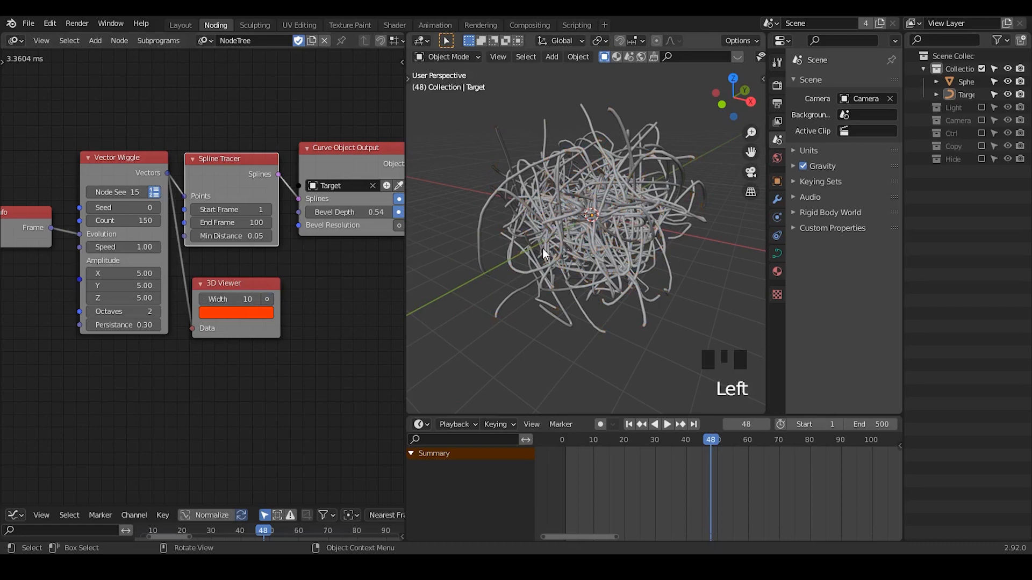
{"action": "middle_click_drag", "start_coordinate": [543, 249], "coordinate": [567, 188]}
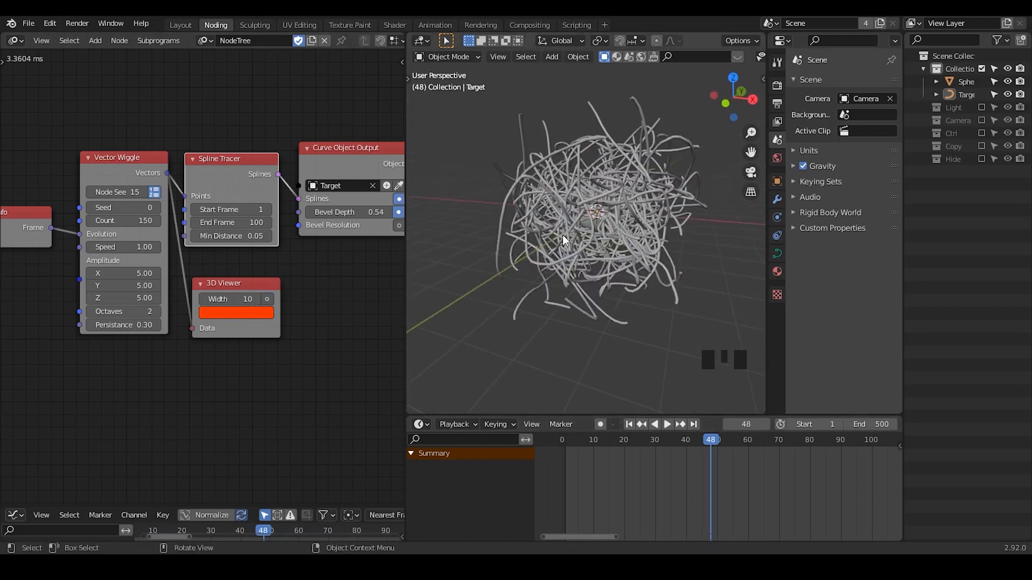
- Reset the timeline to frame 1 and scrub forward to frame 8 to retrace the splines
{"action": "left_click_drag", "start_coordinate": [581, 444], "coordinate": [614, 444]}
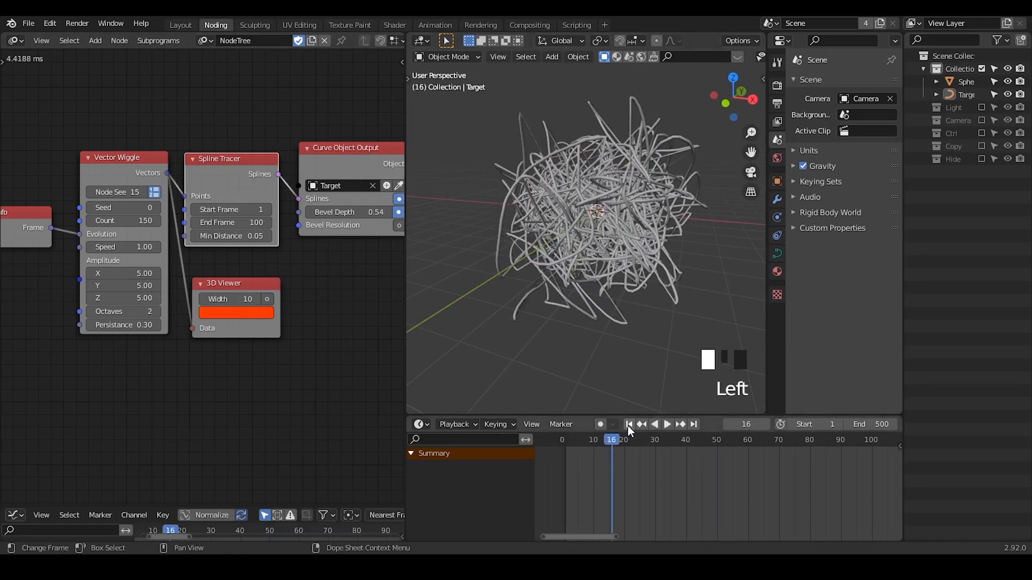
{"action": "left_click", "coordinate": [628, 425]}
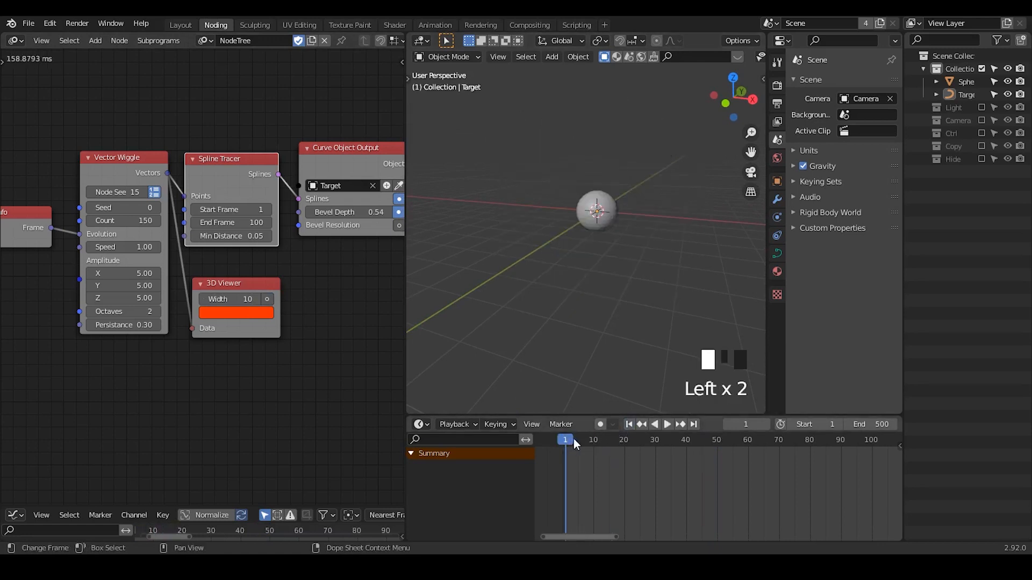
{"action": "left_click_drag", "start_coordinate": [572, 439], "coordinate": [588, 440]}
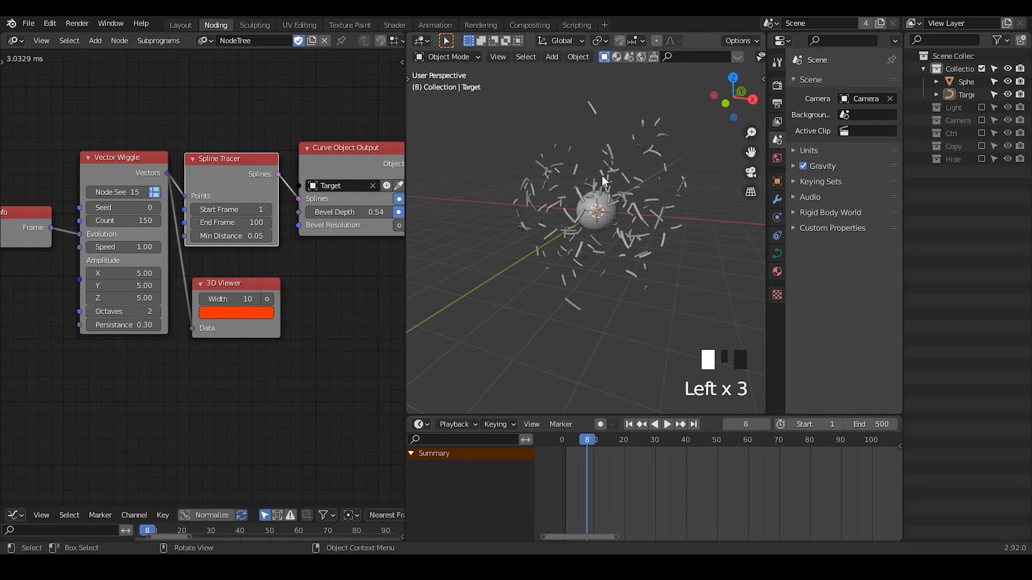
- Show the sphere's particle settings and add a Particle Systems from Object node below the Vector Wiggle node
{"action": "left_click", "coordinate": [610, 222]}
{"action": "left_click", "coordinate": [777, 218]}
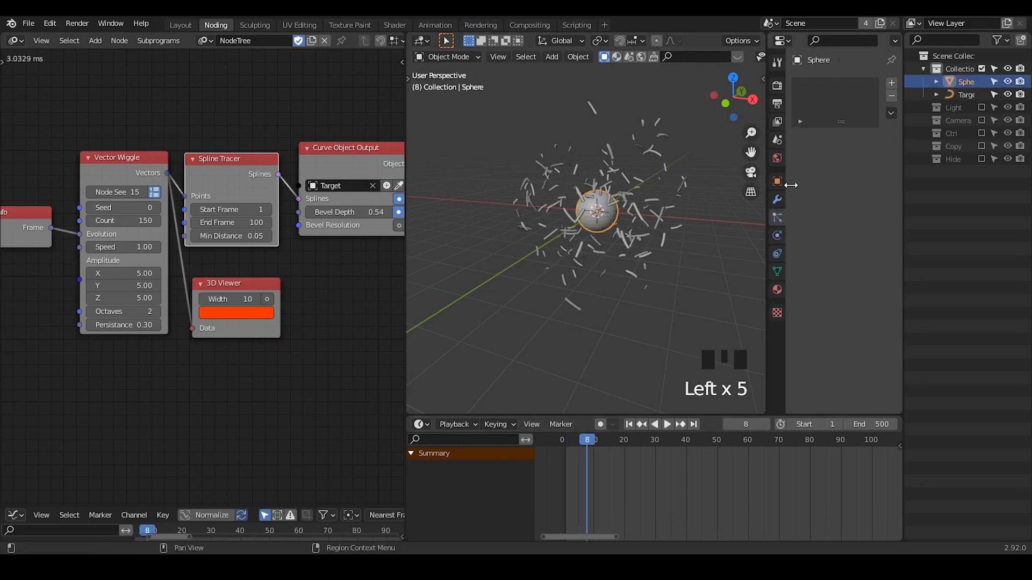
{"action": "key", "text": "ctrl+a"}
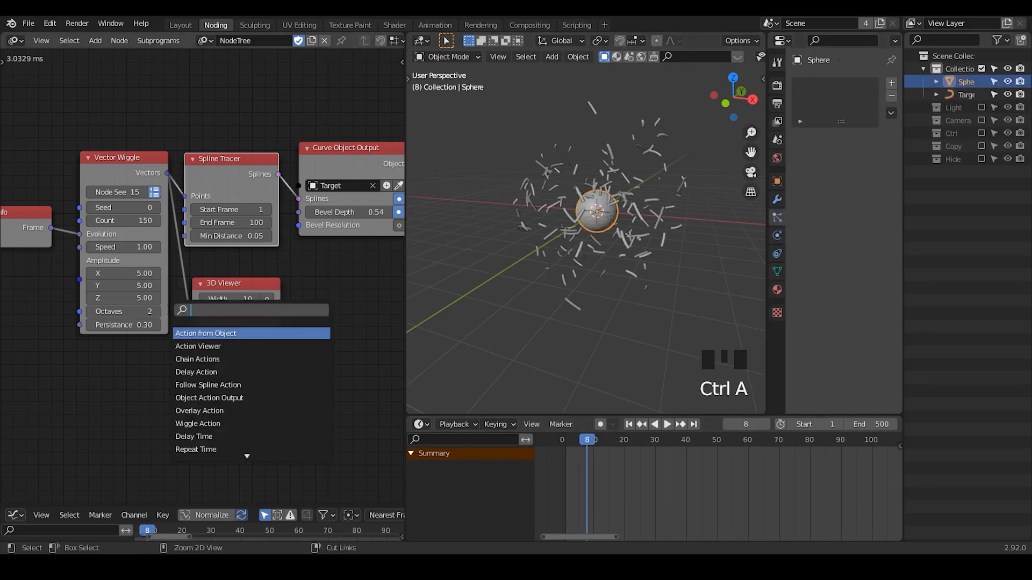
{"action": "type", "text": "particle"}
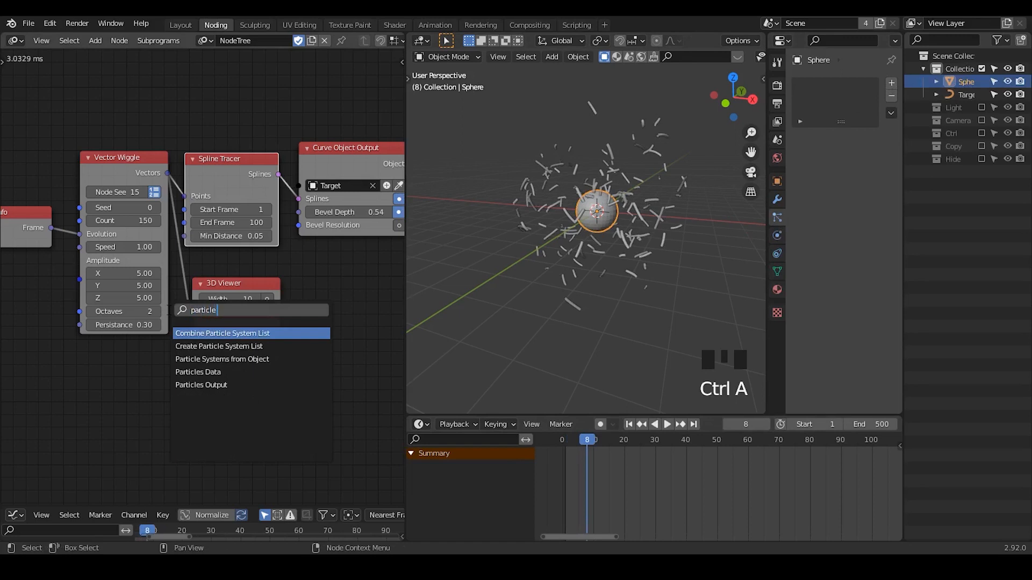
{"action": "key", "text": "Down"}
{"action": "key", "text": "Down"}
{"action": "key", "text": "Return"}
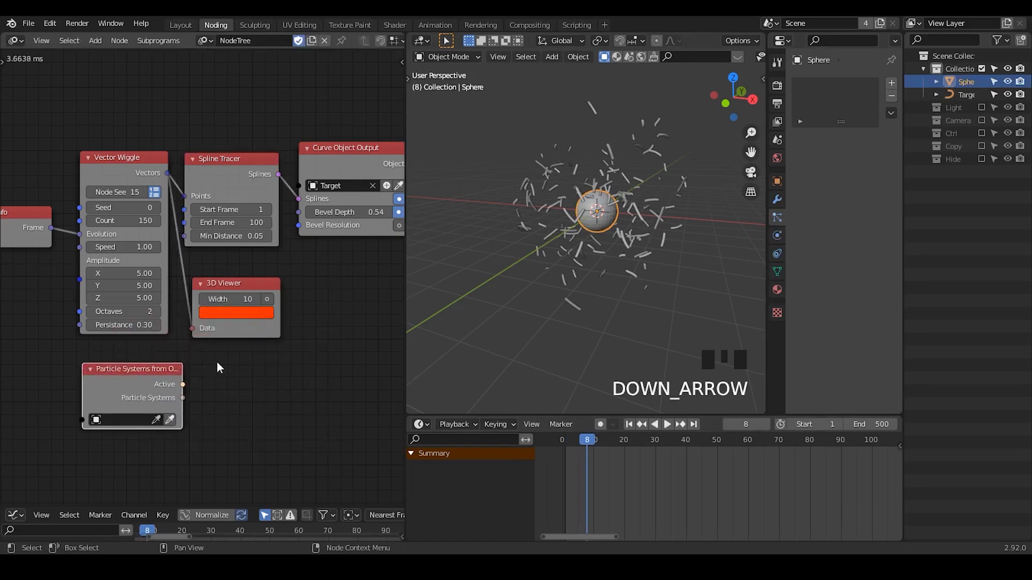
- Add a Particles Data node and place it beside the Particle Systems from Object node
{"action": "key", "text": "ctrl+a"}
{"action": "type", "text": "particl"}
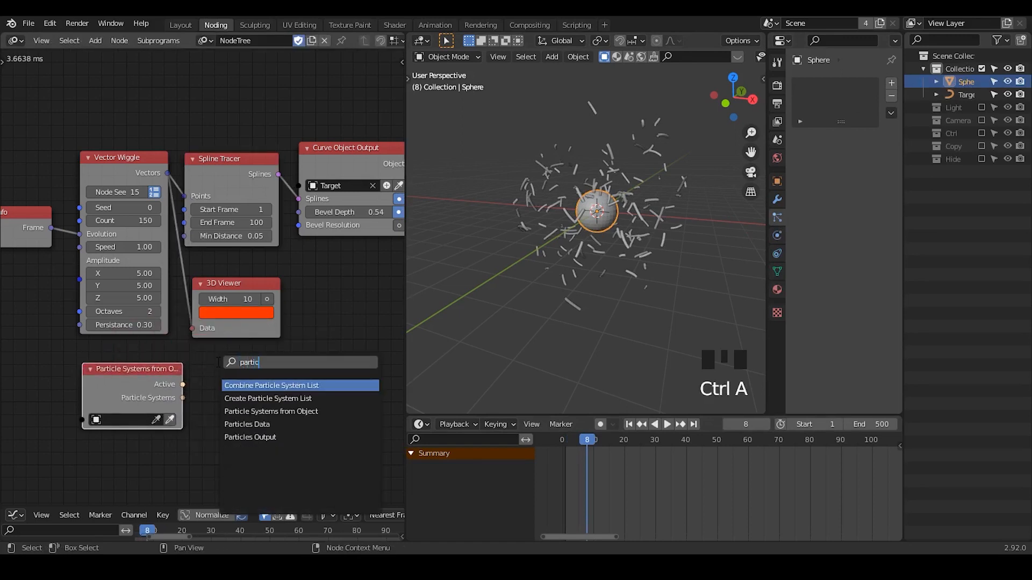
{"action": "key", "text": "Down"}
{"action": "key", "text": "Down"}
{"action": "key", "text": "Down"}
{"action": "key", "text": "Return"}
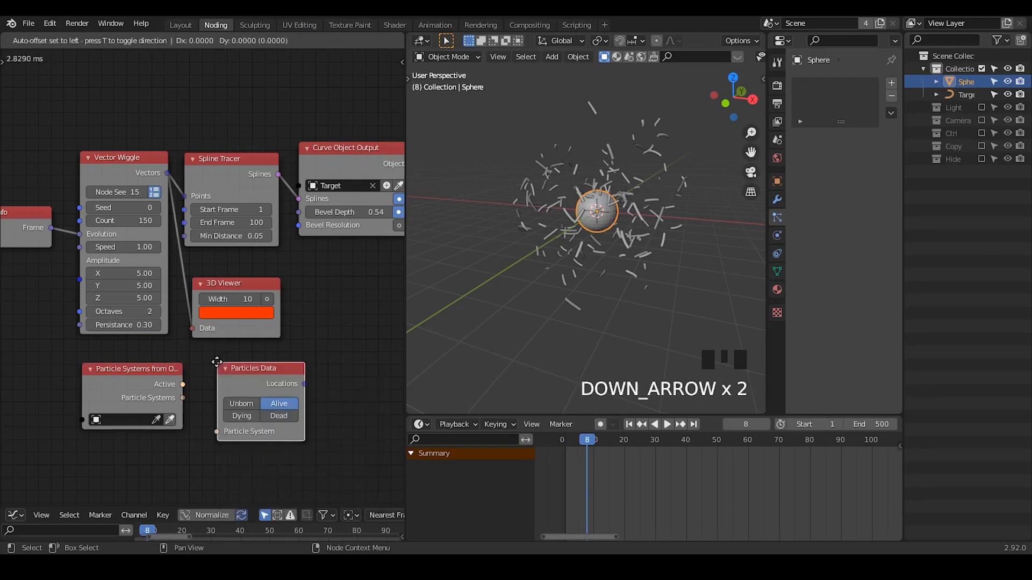
{"action": "left_click", "coordinate": [300, 392]}
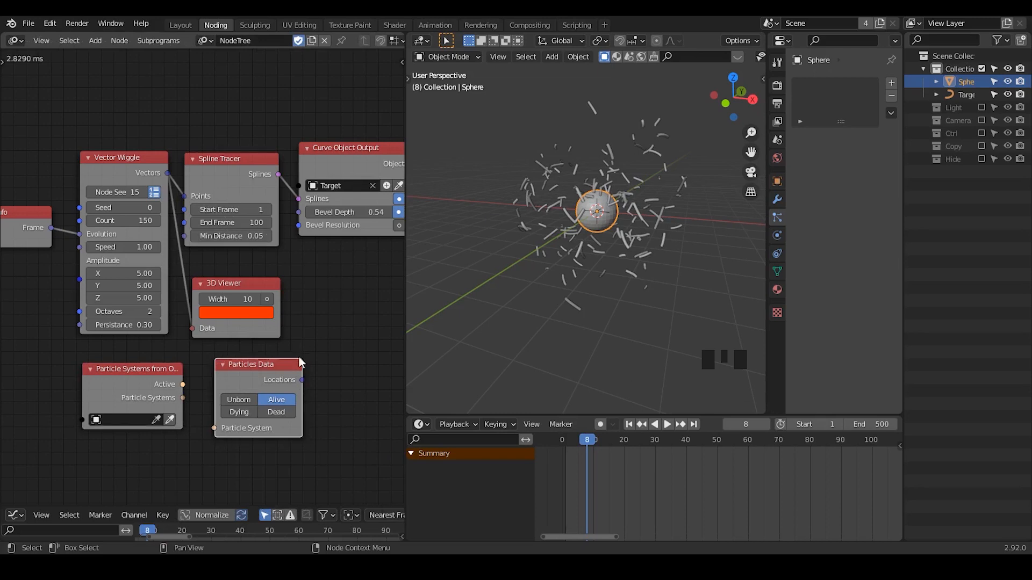
- Select the two particle nodes, and add a Simulation Input node beside the 3D Viewer node
{"action": "left_click_drag", "start_coordinate": [331, 371], "coordinate": [119, 449]}
{"action": "key", "text": "ctrl+a"}
{"action": "type", "text": "simulation"}
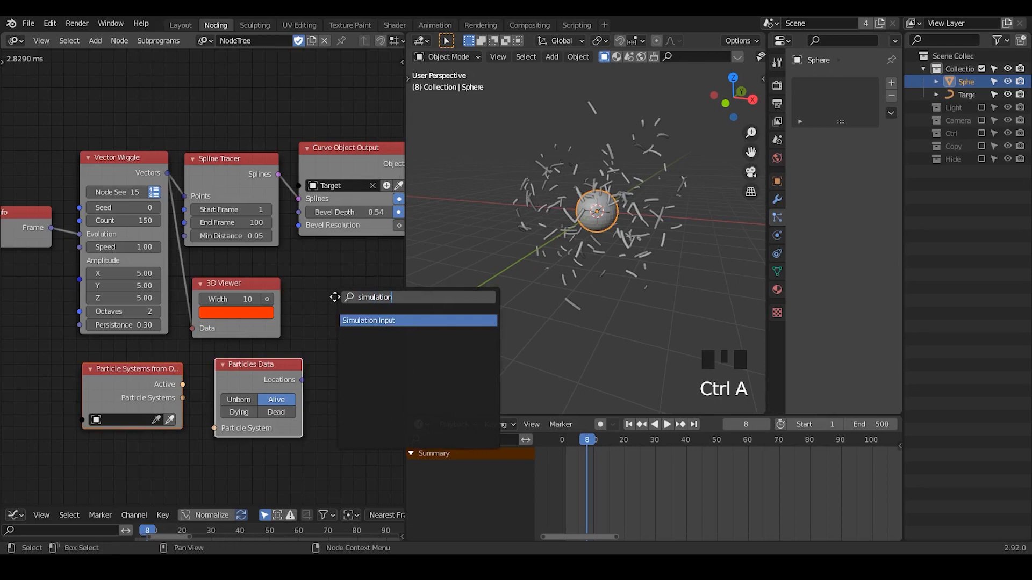
{"action": "key", "text": "Return"}
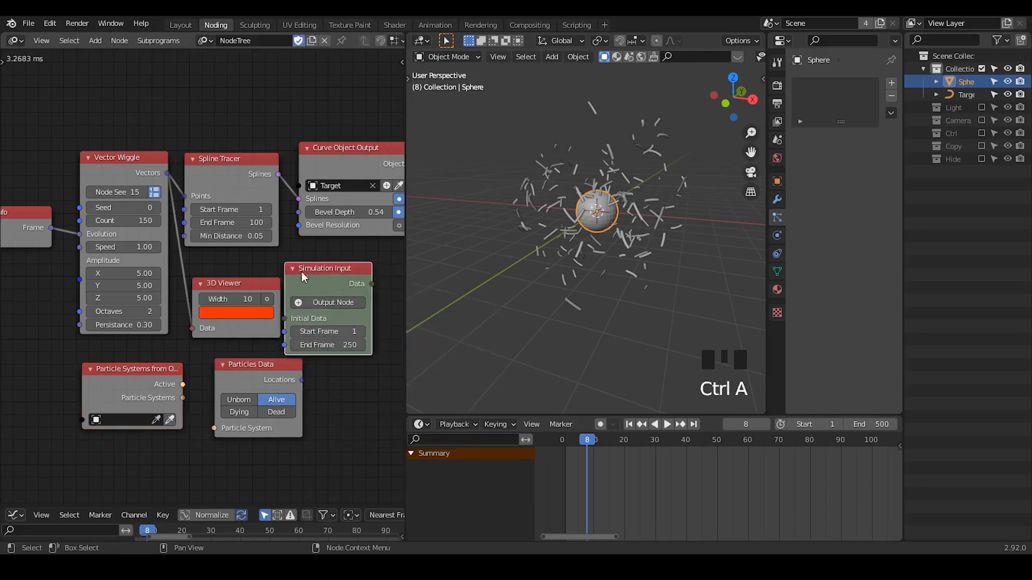
{"action": "left_click", "coordinate": [323, 272]}
{"action": "middle_click_drag", "start_coordinate": [324, 272], "coordinate": [318, 271]}
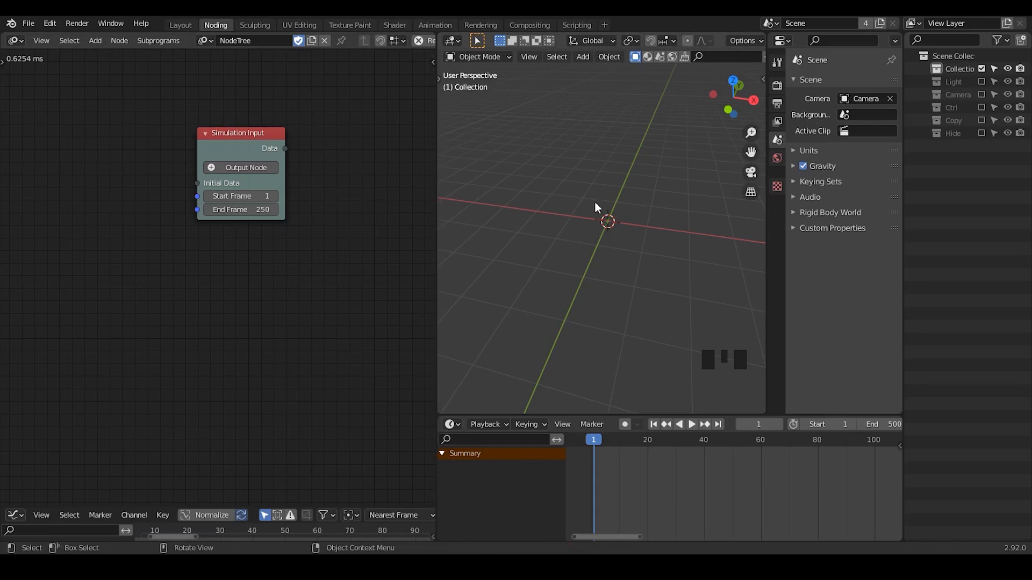
- Outline the Simulation Input node with a freehand annotation and erase the strokes around it
{"action": "middle_click_drag", "start_coordinate": [310, 257], "coordinate": [280, 263], "text": "ctrl"}
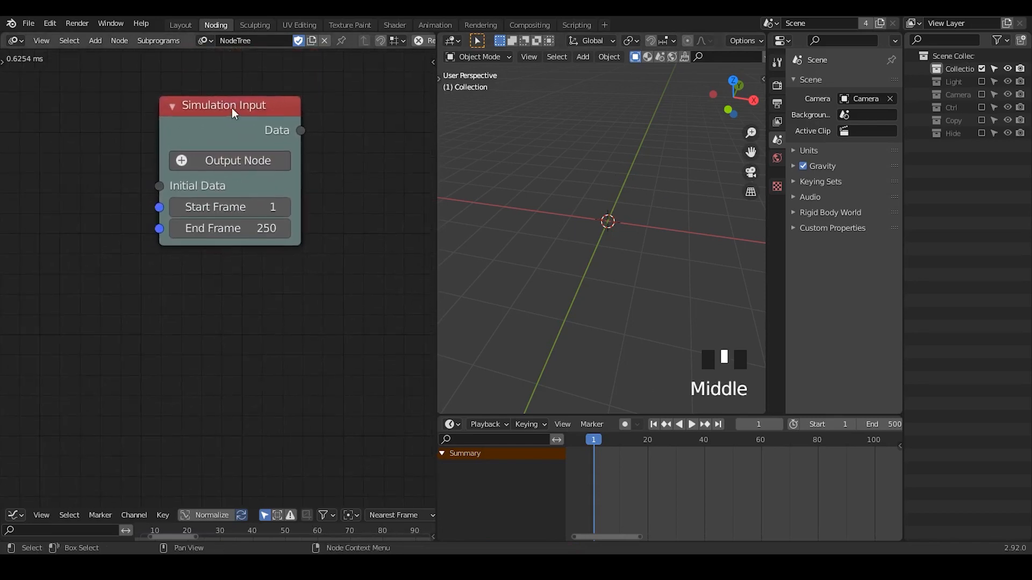
{"action": "mouse_move", "coordinate": [145, 88]}
{"action": "left_mouse_down"}
{"action": "mouse_move", "coordinate": [276, 253]}
{"action": "mouse_move", "coordinate": [299, 34]}
{"action": "mouse_move", "coordinate": [140, 85]}
{"action": "left_mouse_up"}
{"action": "mouse_move", "coordinate": [143, 80]}
{"action": "right_mouse_down"}
{"action": "mouse_move", "coordinate": [15, 137]}
{"action": "mouse_move", "coordinate": [104, 176]}
{"action": "mouse_move", "coordinate": [307, 208]}
{"action": "mouse_move", "coordinate": [242, 276]}
{"action": "right_mouse_up"}
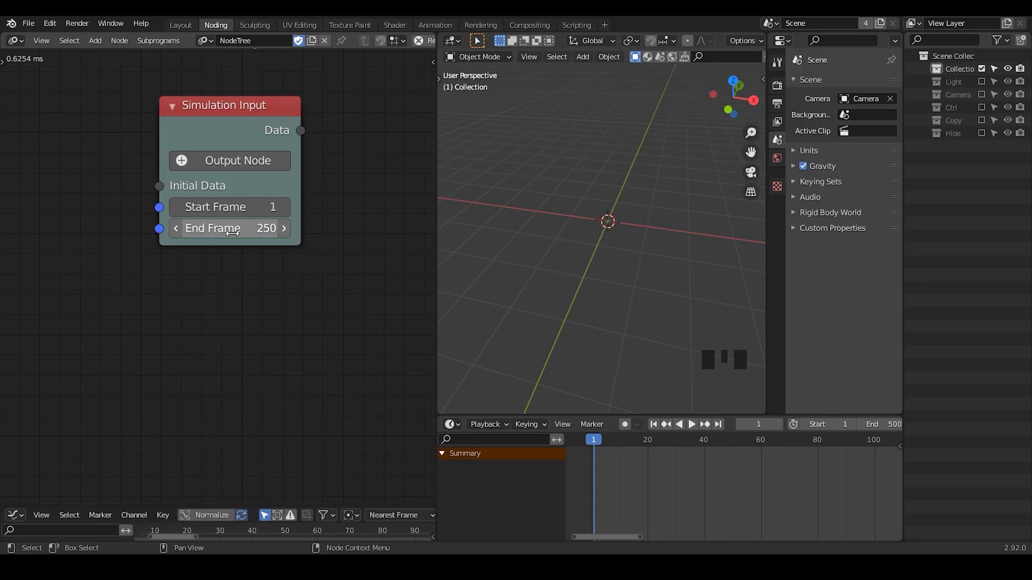
- Add a Spline Tracer node below the Simulation Input node for comparison and delete it
{"action": "key", "text": "ctrl+a"}
{"action": "type", "text": "spline trac"}
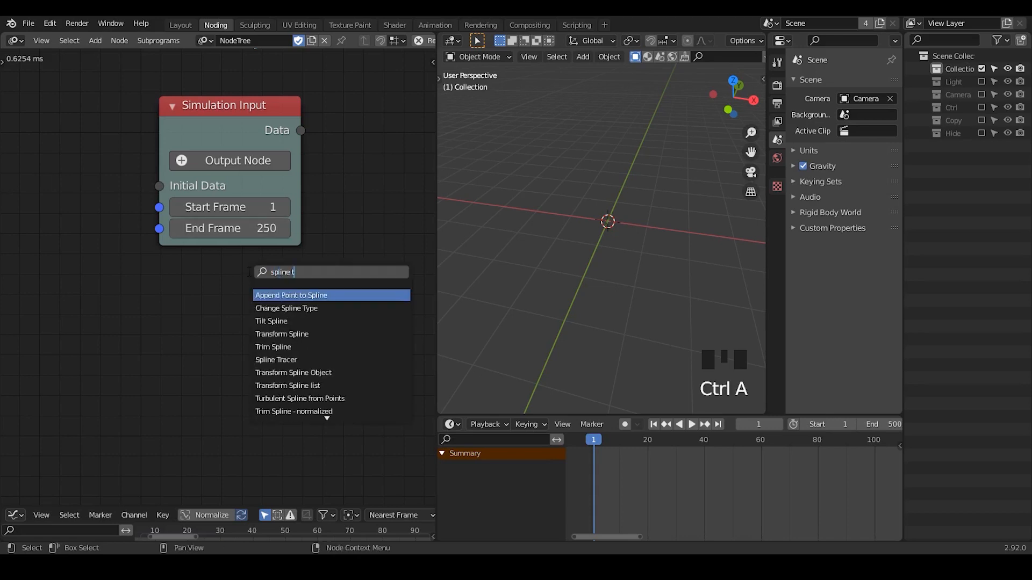
{"action": "key", "text": "Return"}
{"action": "left_click", "coordinate": [211, 278]}
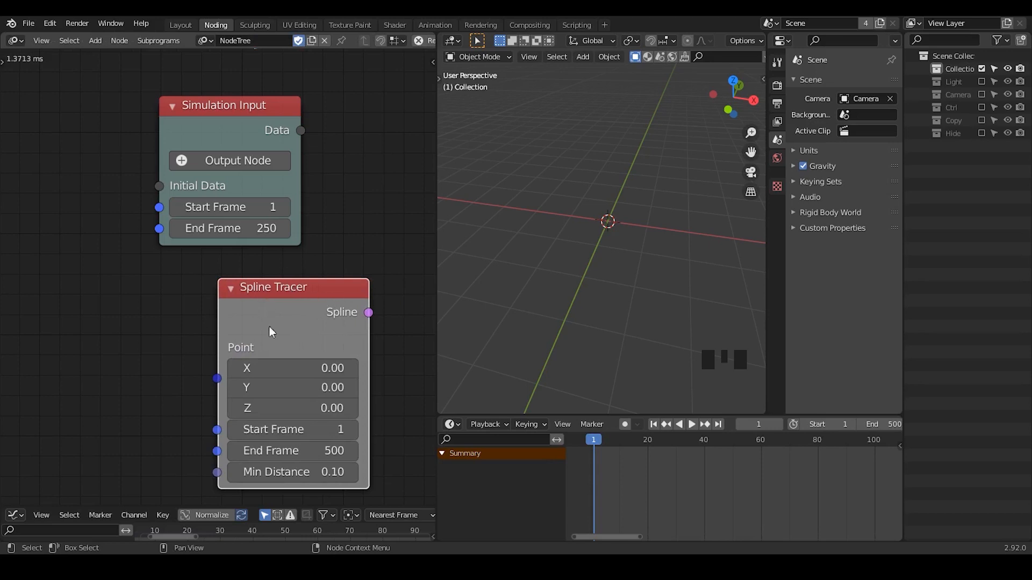
{"action": "key", "text": "x"}
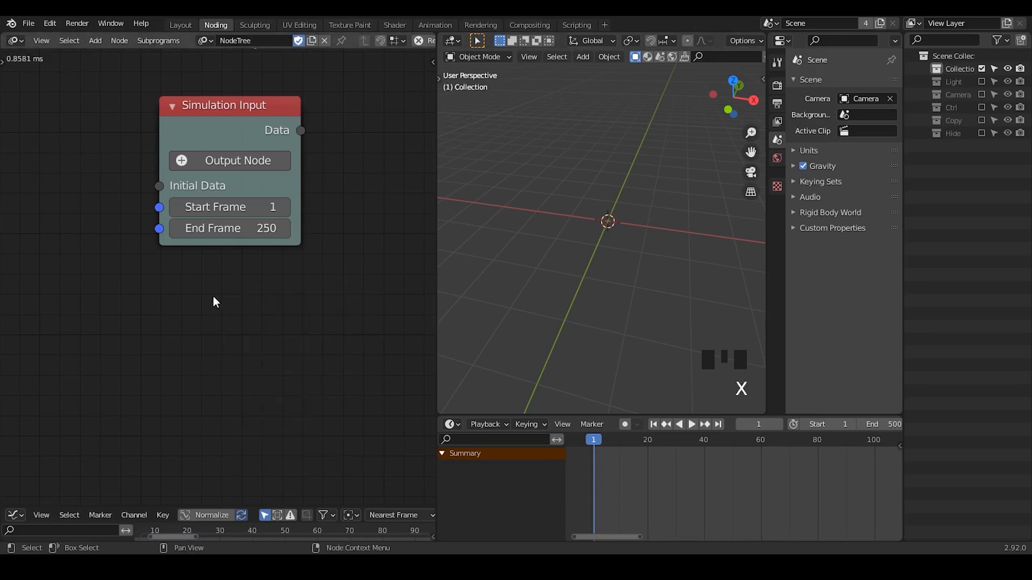
- Add a second Simulation Input node below the first one and delete the duplicate
{"action": "key", "text": "ctrl+a"}
{"action": "type", "text": "simula"}
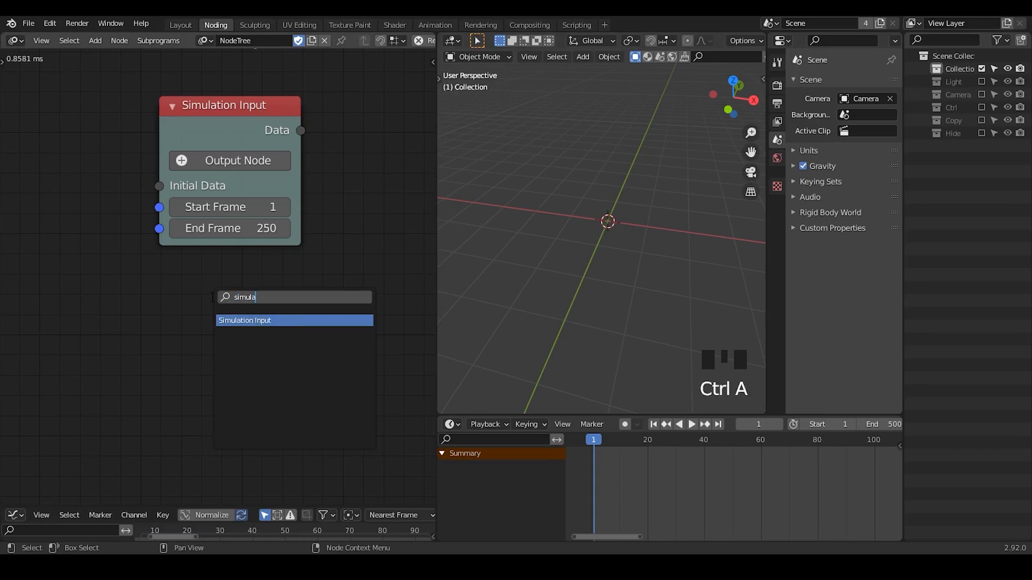
{"action": "key", "text": "Return"}
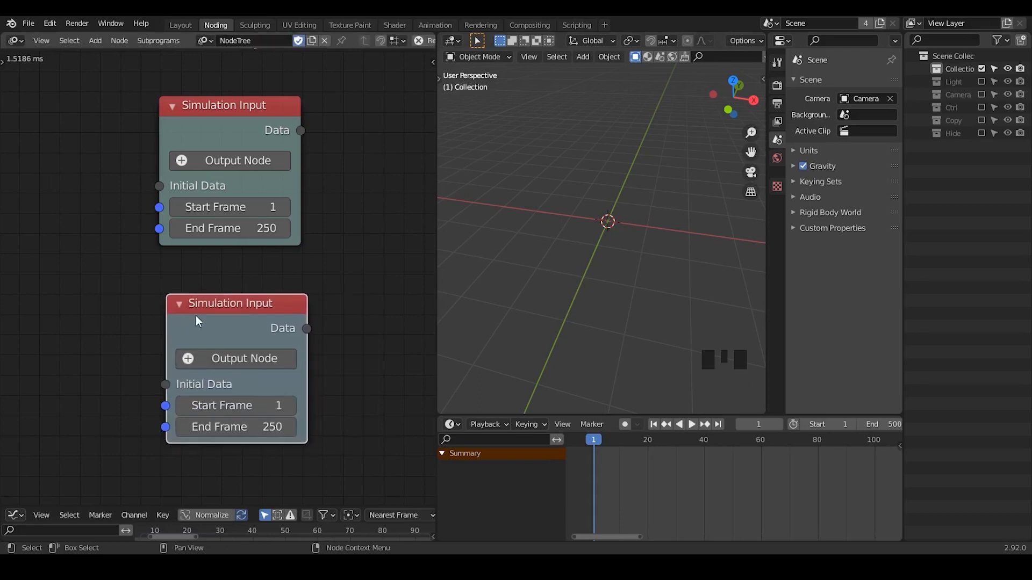
{"action": "left_click", "coordinate": [196, 315]}
{"action": "key", "text": "x"}
- Clear the leftover stroke above the Simulation Input node, annotate around its data and frame inputs, and erase the marks
{"action": "middle_click_drag", "start_coordinate": [159, 243], "coordinate": [204, 254]}
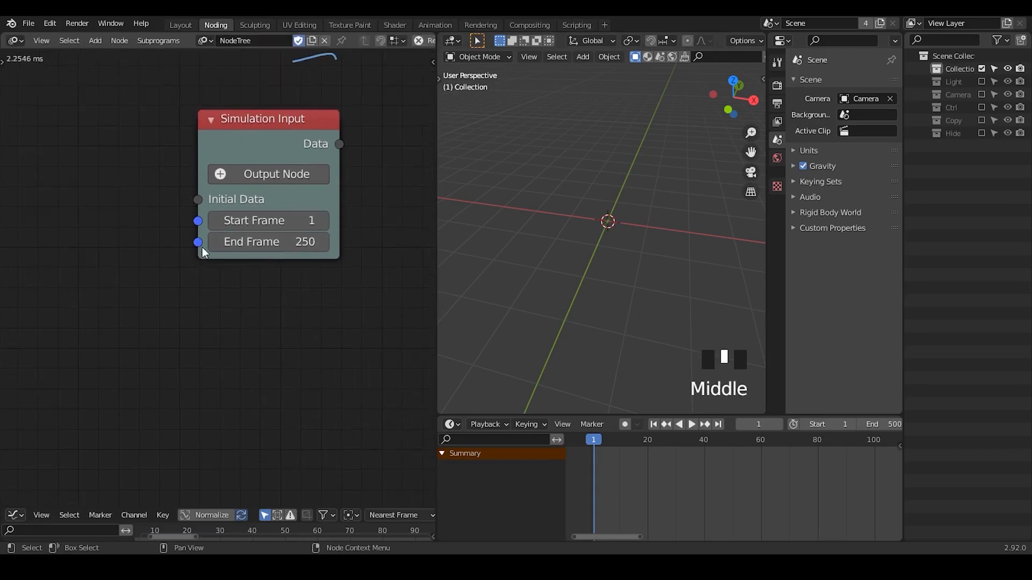
{"action": "right_click", "coordinate": [205, 98]}
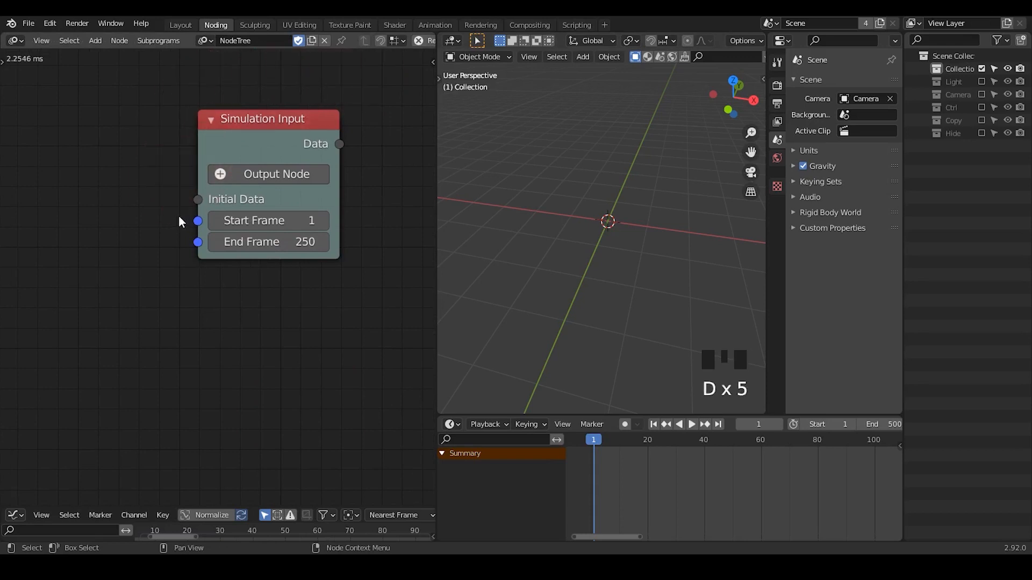
{"action": "left_click_drag", "start_coordinate": [175, 213], "coordinate": [330, 213]}
{"action": "mouse_move", "coordinate": [360, 189]}
{"action": "right_mouse_down"}
{"action": "mouse_move", "coordinate": [238, 230]}
{"action": "mouse_move", "coordinate": [215, 220]}
{"action": "right_mouse_up"}
{"action": "left_click_drag", "start_coordinate": [195, 205], "coordinate": [136, 205]}
{"action": "middle_click_drag", "start_coordinate": [181, 309], "coordinate": [200, 305]}
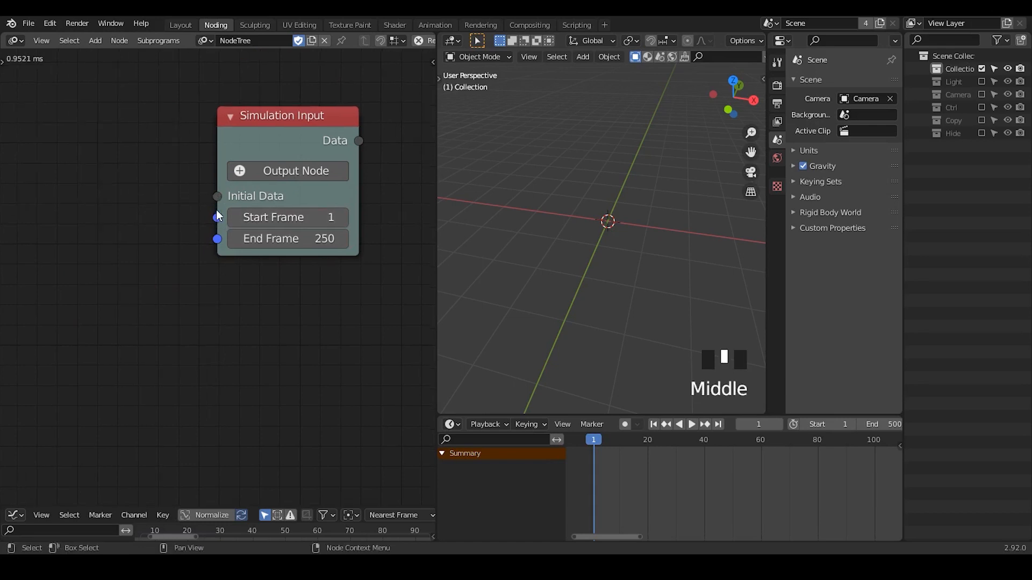
- Underline the area below the Simulation Input node's Initial Data input with a freehand annotation and erase the stroke
{"action": "left_click_drag", "start_coordinate": [217, 214], "coordinate": [122, 210]}
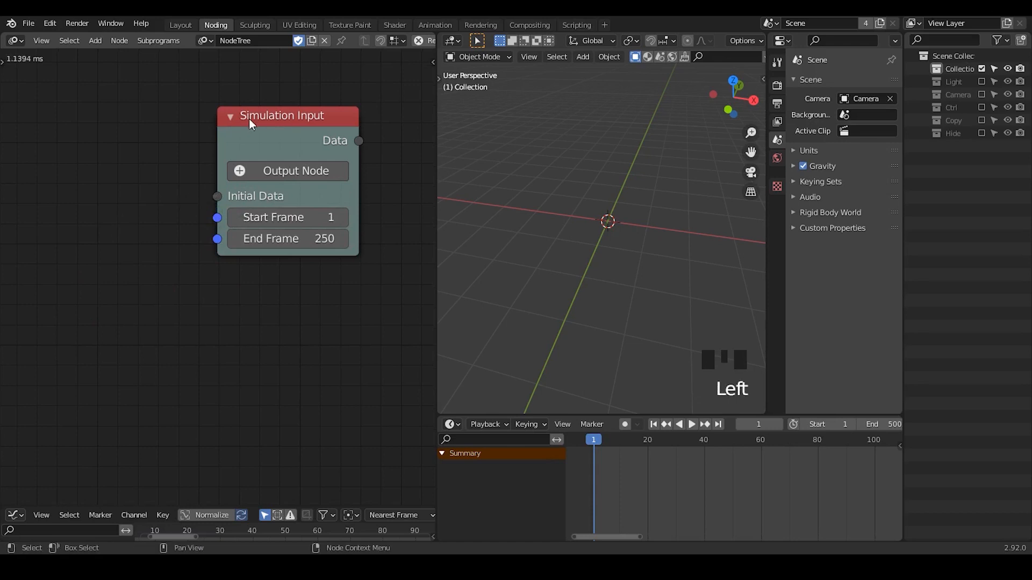
{"action": "left_click", "coordinate": [299, 127]}
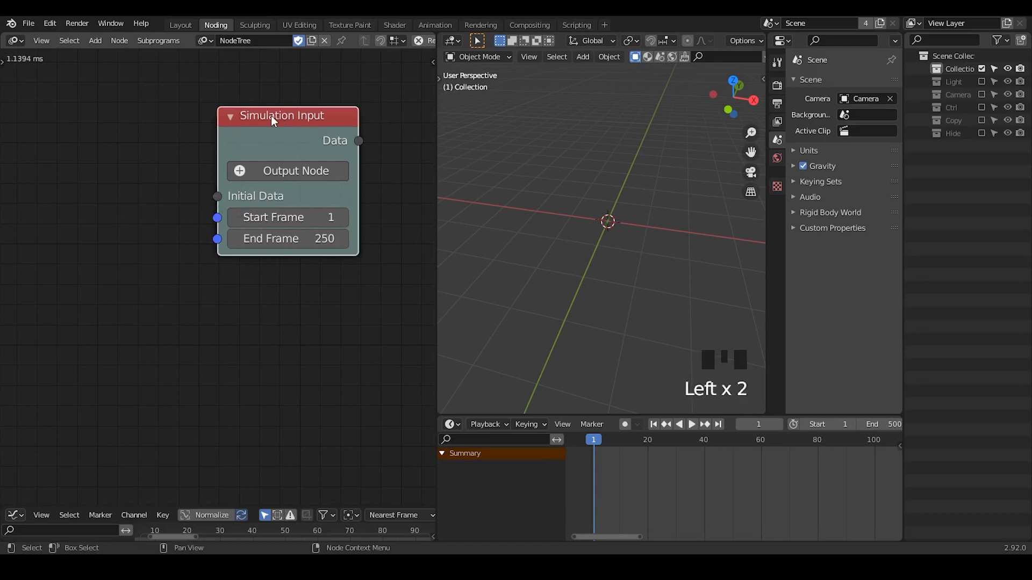
{"action": "left_click_drag", "start_coordinate": [197, 206], "coordinate": [337, 203]}
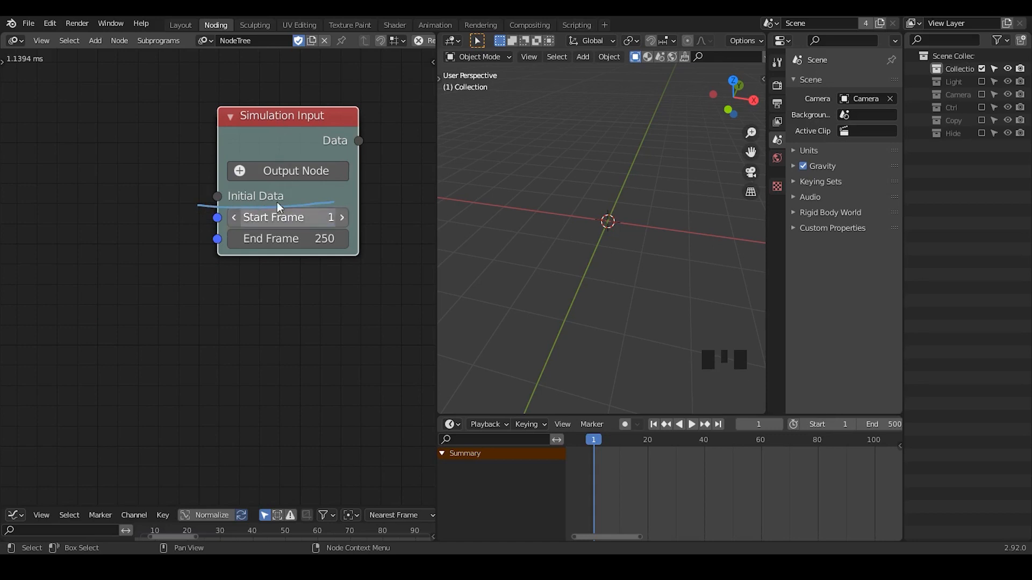
{"action": "right_click_drag", "start_coordinate": [349, 186], "coordinate": [249, 201]}
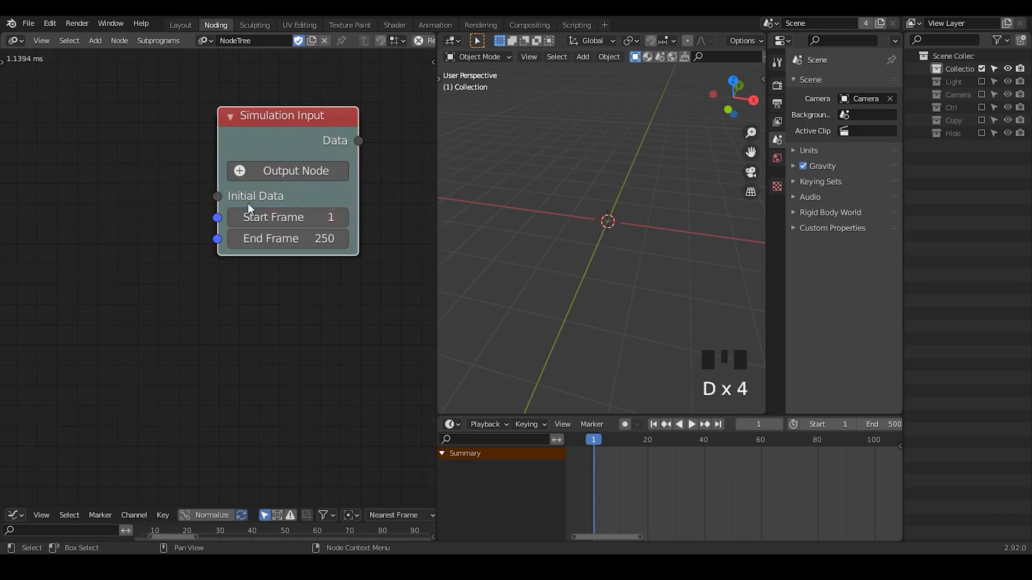
- Add the suggested data input node, Set Struct Elements, to the Simulation Input node's Initial Data and place it beside that node
{"action": "left_click", "coordinate": [285, 125]}
{"action": "key", "text": "w"}
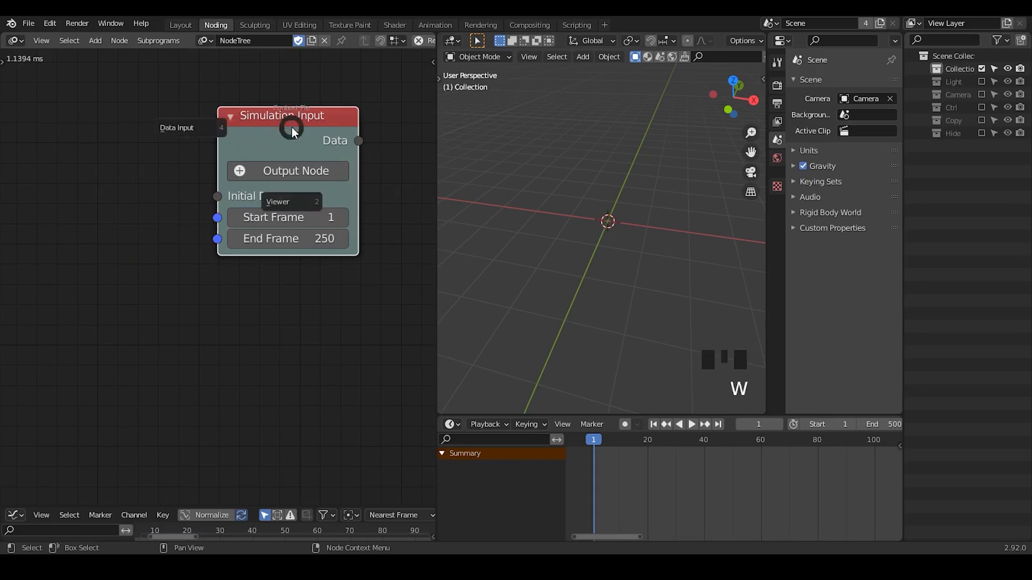
{"action": "left_click", "coordinate": [180, 135]}
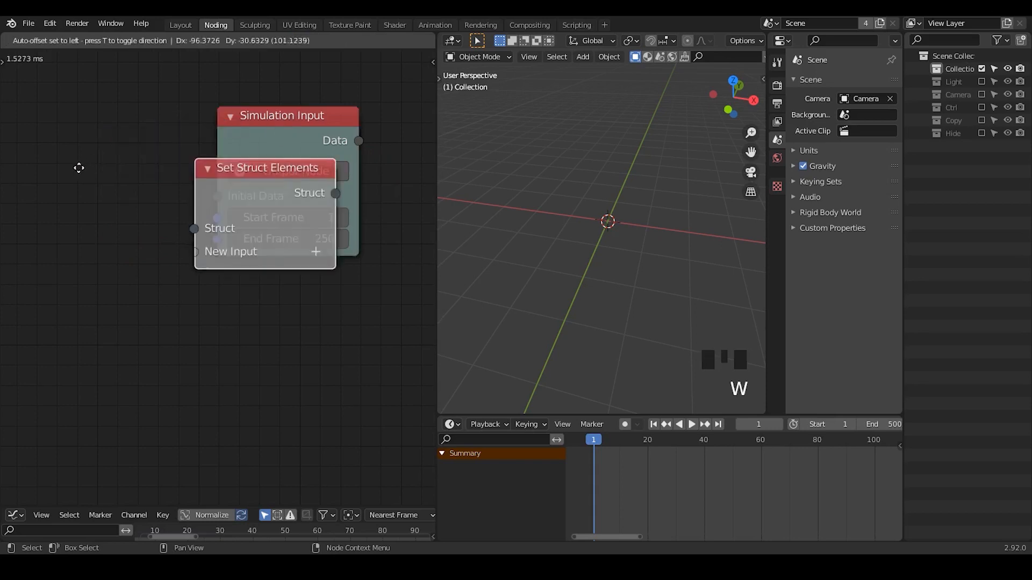
{"action": "left_click", "coordinate": [338, 171]}
{"action": "middle_click_drag", "start_coordinate": [246, 223], "coordinate": [367, 193]}
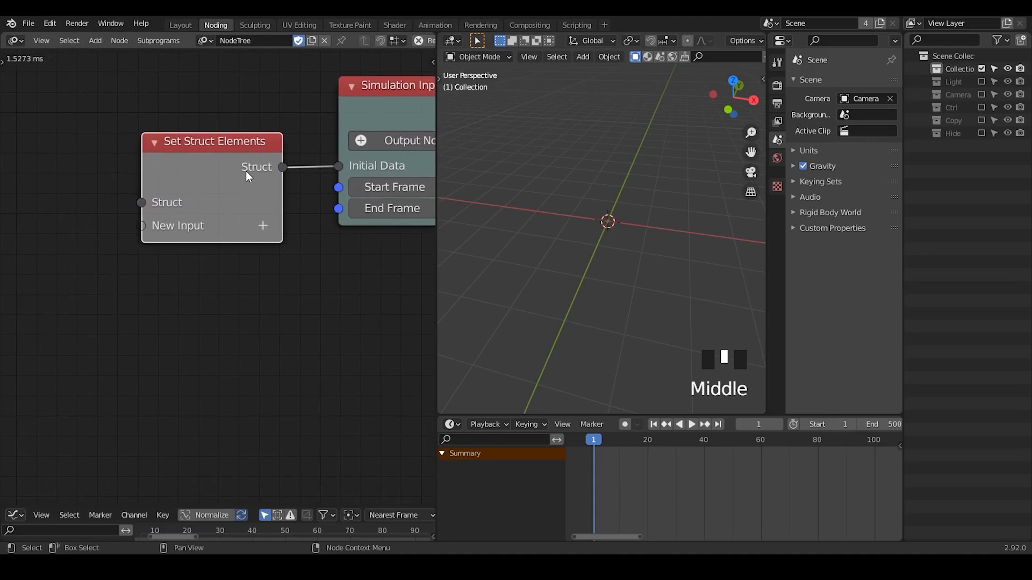
{"action": "middle_click_drag", "start_coordinate": [282, 214], "coordinate": [176, 183]}
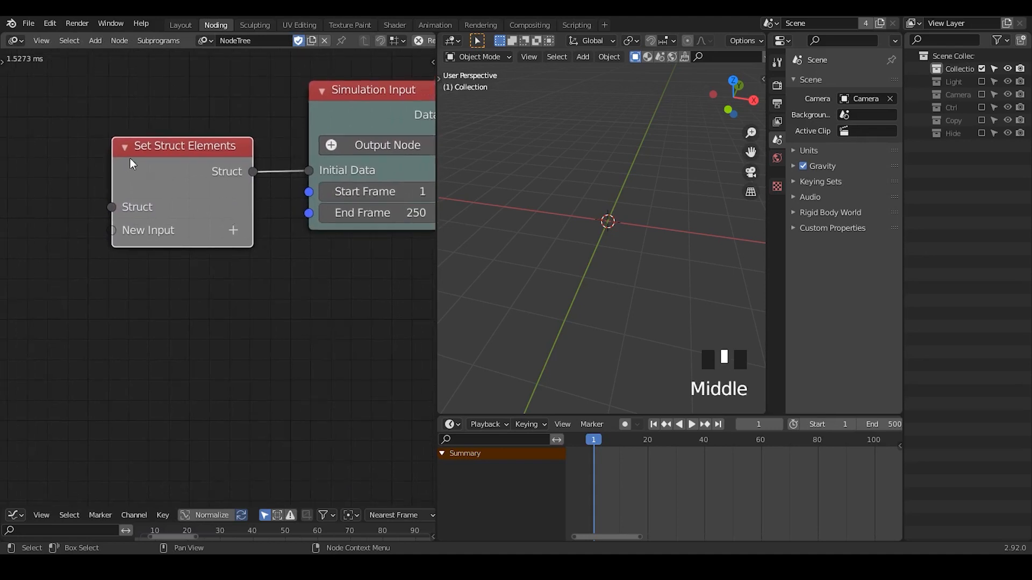
- Annotate the Set Struct Elements title, erase the stroke, and search the node list for struct
{"action": "key", "text": "d"}
{"action": "left_click_drag", "start_coordinate": [131, 153], "coordinate": [235, 143]}
{"action": "mouse_move", "coordinate": [235, 143]}
{"action": "right_mouse_down"}
{"action": "mouse_move", "coordinate": [35, 188]}
{"action": "mouse_move", "coordinate": [209, 142]}
{"action": "right_mouse_up"}
{"action": "key", "text": "ctrl+a"}
{"action": "type", "text": "struct"}
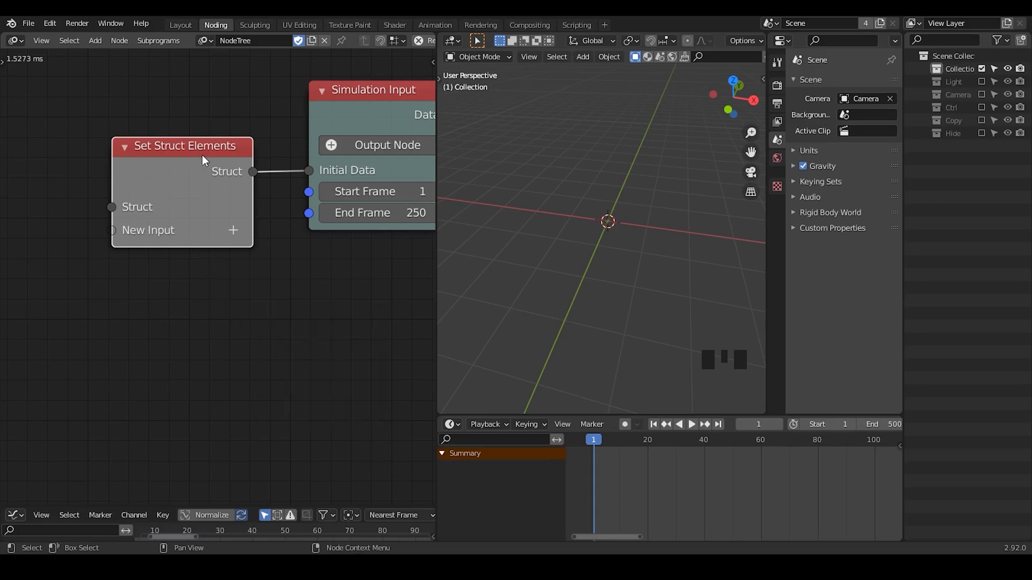
- Move the Set Struct Elements node slightly closer to the Simulation Input node and deselect it
{"action": "left_click_drag", "start_coordinate": [202, 155], "coordinate": [217, 149]}
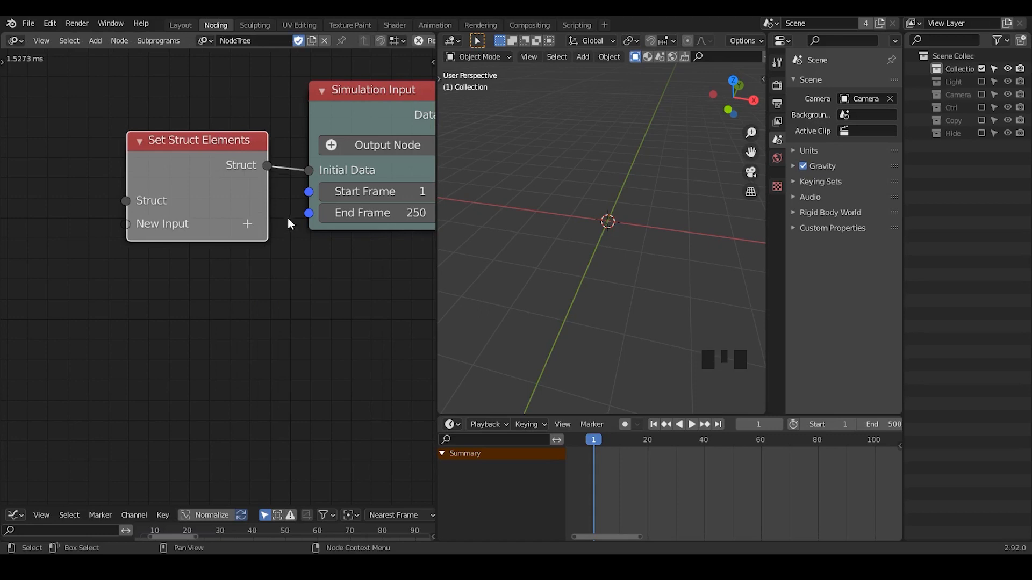
{"action": "left_click_drag", "start_coordinate": [209, 141], "coordinate": [225, 154]}
{"action": "left_click", "coordinate": [205, 353]}
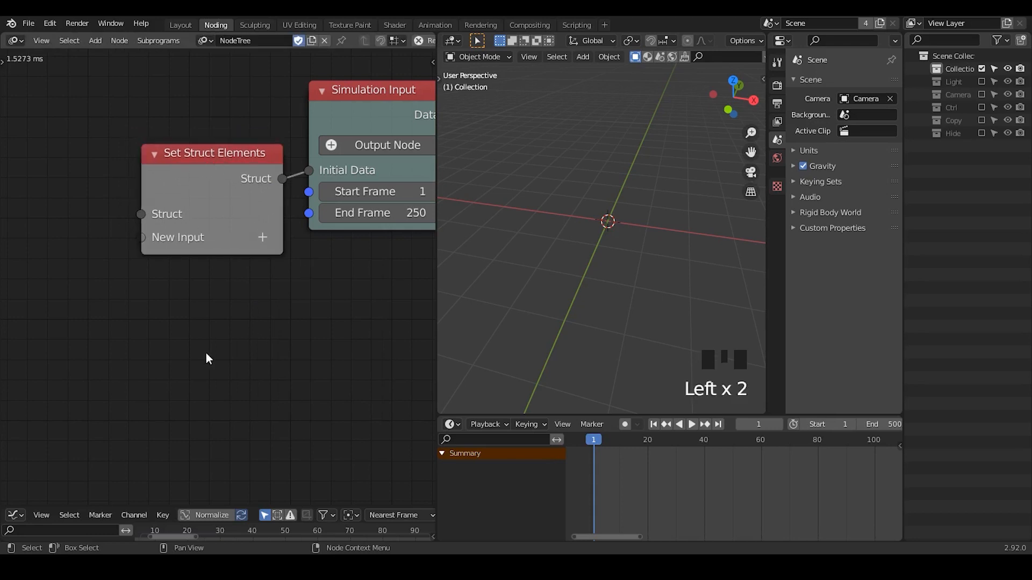
- Handwrite "posit" and a column of shorthand characters below the nodes as annotations and erase them
{"action": "key", "text": "d"}
{"action": "key", "text": "d"}
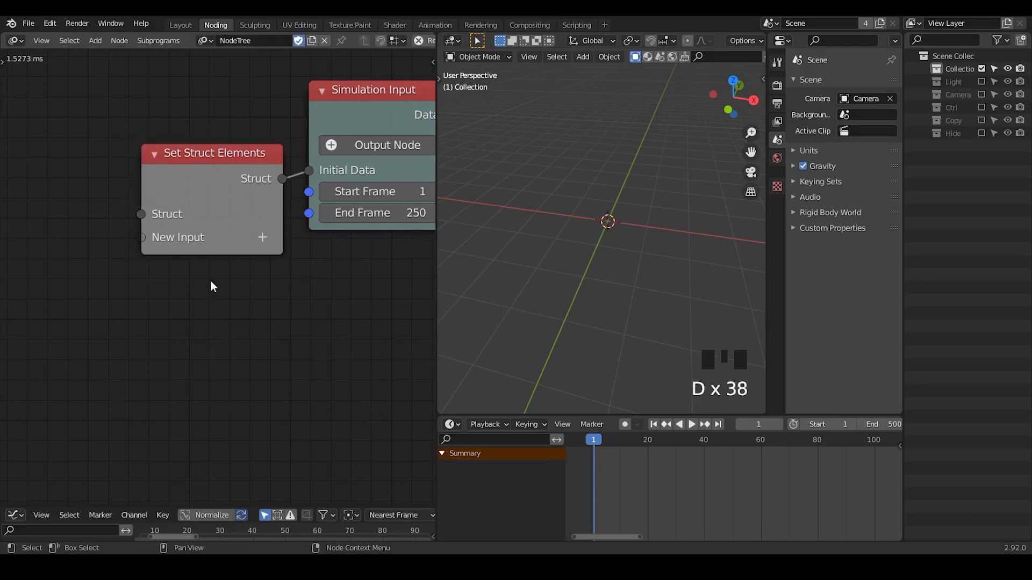
{"action": "left_click_drag", "start_coordinate": [210, 301], "coordinate": [212, 336]}
{"action": "mouse_move", "coordinate": [224, 285]}
{"action": "left_mouse_down"}
{"action": "mouse_move", "coordinate": [227, 311]}
{"action": "mouse_move", "coordinate": [294, 301]}
{"action": "left_mouse_up"}
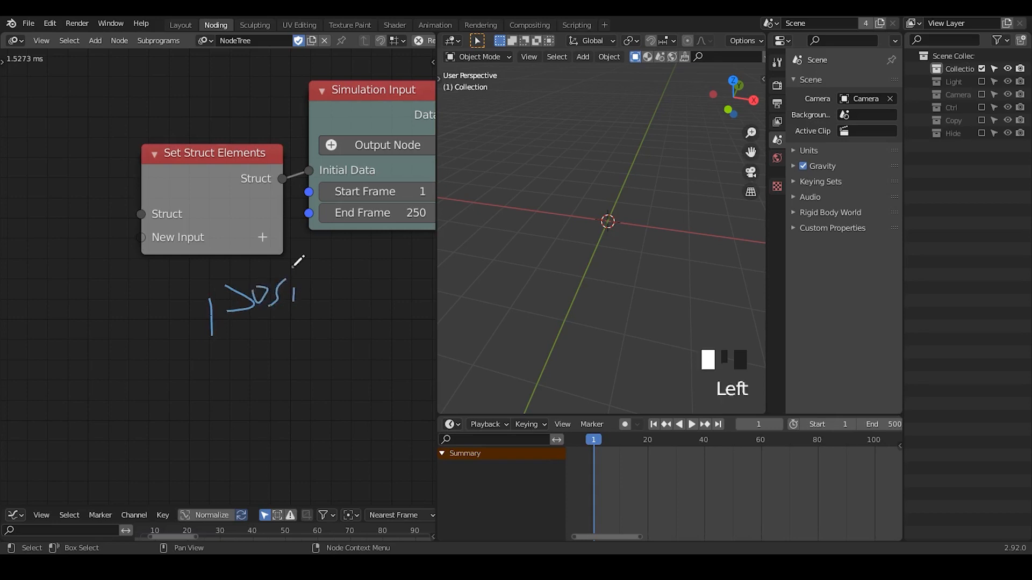
{"action": "left_click", "coordinate": [293, 268]}
{"action": "mouse_move", "coordinate": [309, 253]}
{"action": "left_mouse_down"}
{"action": "mouse_move", "coordinate": [308, 293]}
{"action": "mouse_move", "coordinate": [311, 276]}
{"action": "left_mouse_up"}
{"action": "mouse_move", "coordinate": [369, 253]}
{"action": "left_mouse_down"}
{"action": "mouse_move", "coordinate": [371, 358]}
{"action": "mouse_move", "coordinate": [385, 396]}
{"action": "left_mouse_up"}
{"action": "left_click_drag", "start_coordinate": [374, 405], "coordinate": [380, 385]}
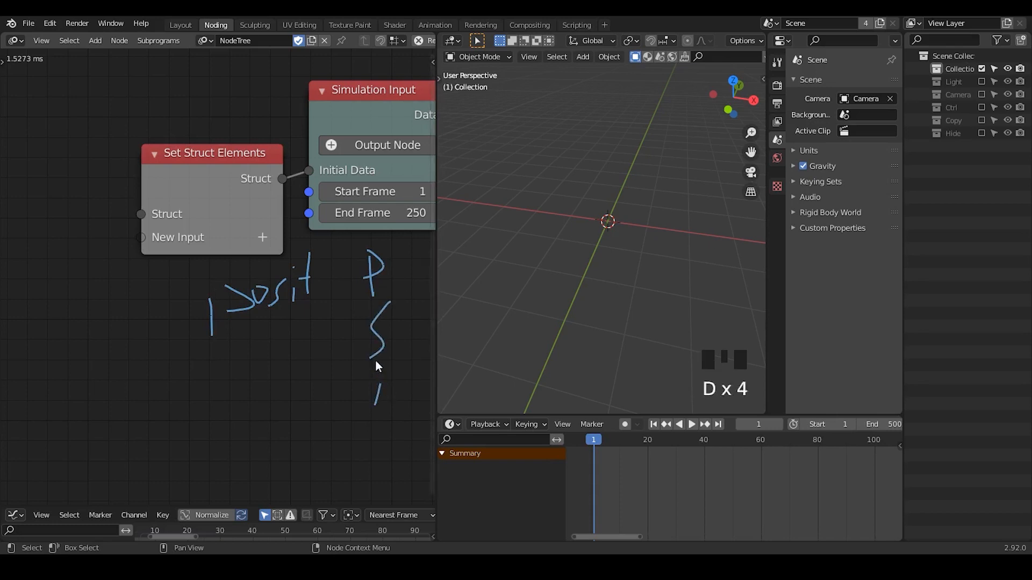
{"action": "mouse_move", "coordinate": [396, 276]}
{"action": "right_mouse_down"}
{"action": "mouse_move", "coordinate": [226, 330]}
{"action": "mouse_move", "coordinate": [345, 377]}
{"action": "mouse_move", "coordinate": [281, 373]}
{"action": "right_mouse_up"}
- Add a UV sphere to the 3D scene and scale its mesh down in Edit Mode
{"action": "mouse_move", "coordinate": [144, 282]}
{"action": "middle_mouse_down"}
{"action": "mouse_move", "coordinate": [274, 253]}
{"action": "mouse_move", "coordinate": [198, 295]}
{"action": "mouse_move", "coordinate": [174, 255]}
{"action": "middle_mouse_up"}
{"action": "key", "text": "shift+a"}
{"action": "mouse_move", "coordinate": [654, 160]}
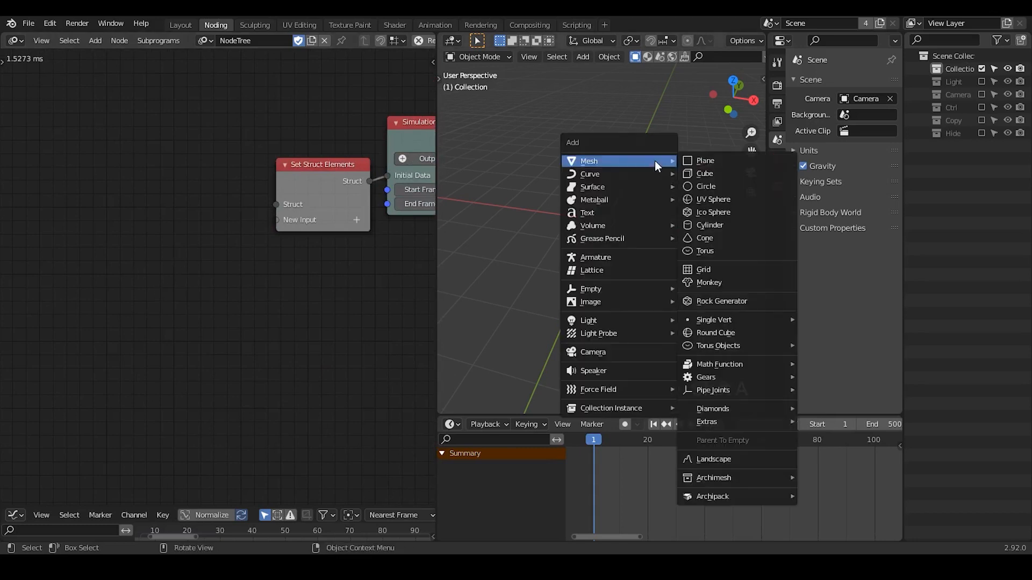
{"action": "left_click", "coordinate": [722, 188]}
{"action": "key", "text": "Tab"}
{"action": "key", "text": "s"}
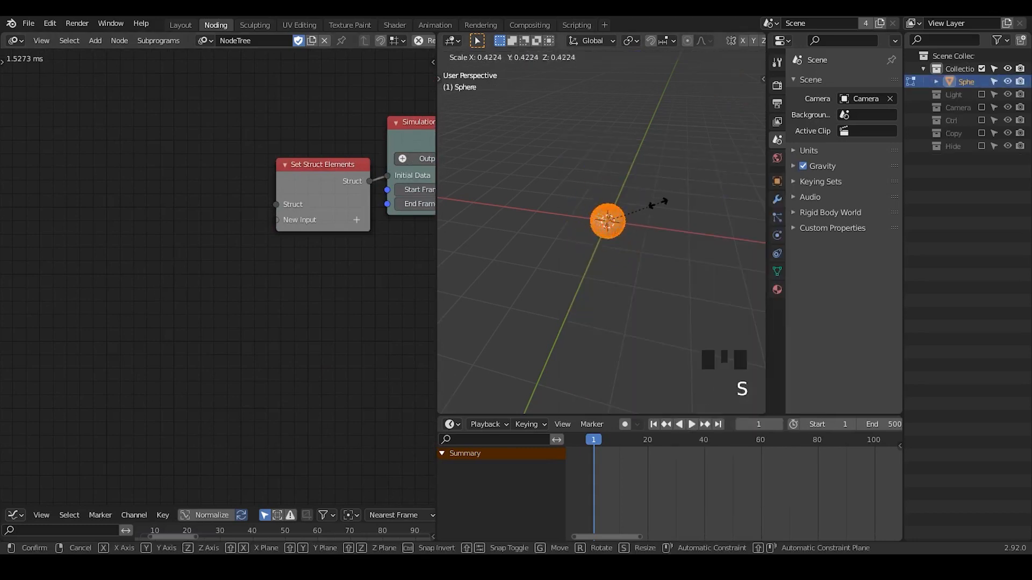
{"action": "left_click", "coordinate": [638, 205]}
{"action": "key", "text": "Tab"}
{"action": "middle_click_drag", "start_coordinate": [637, 228], "coordinate": [649, 213], "text": "ctrl"}
- Add an Object Mesh Data node below Set Struct Elements and assign the sphere as its object
{"action": "key", "text": "ctrl+a"}
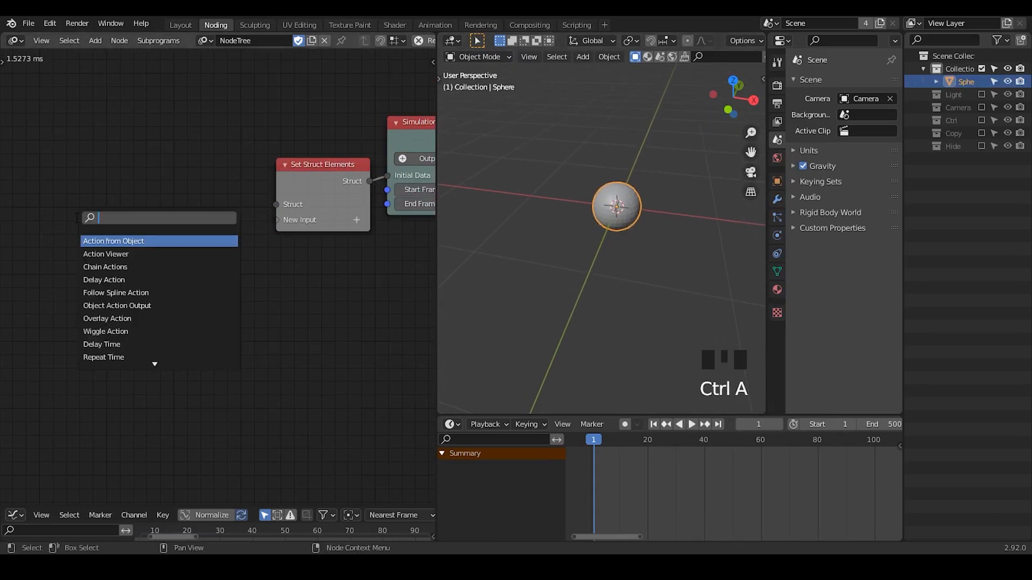
{"action": "type", "text": "object mesh data"}
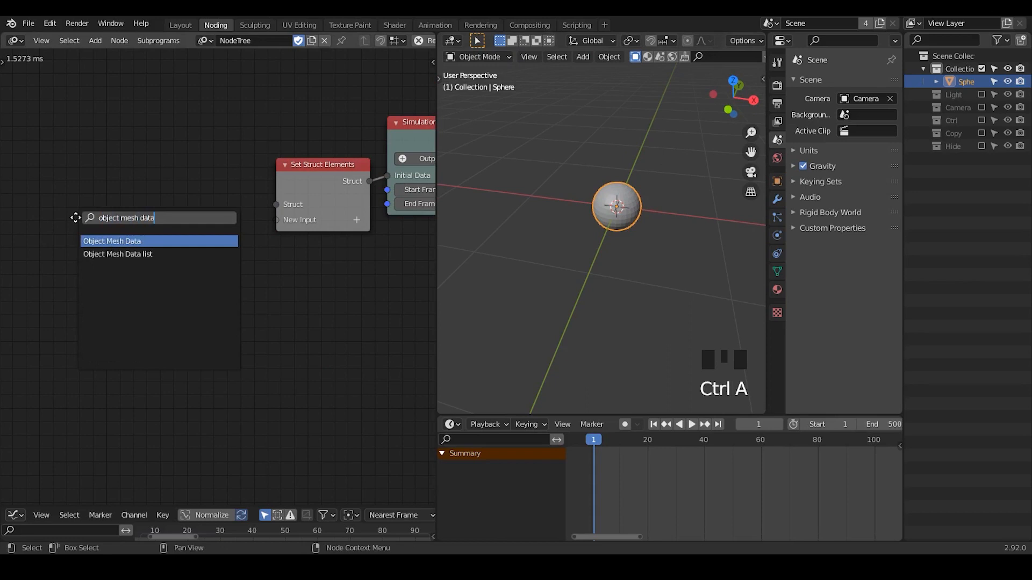
{"action": "key", "text": "Return"}
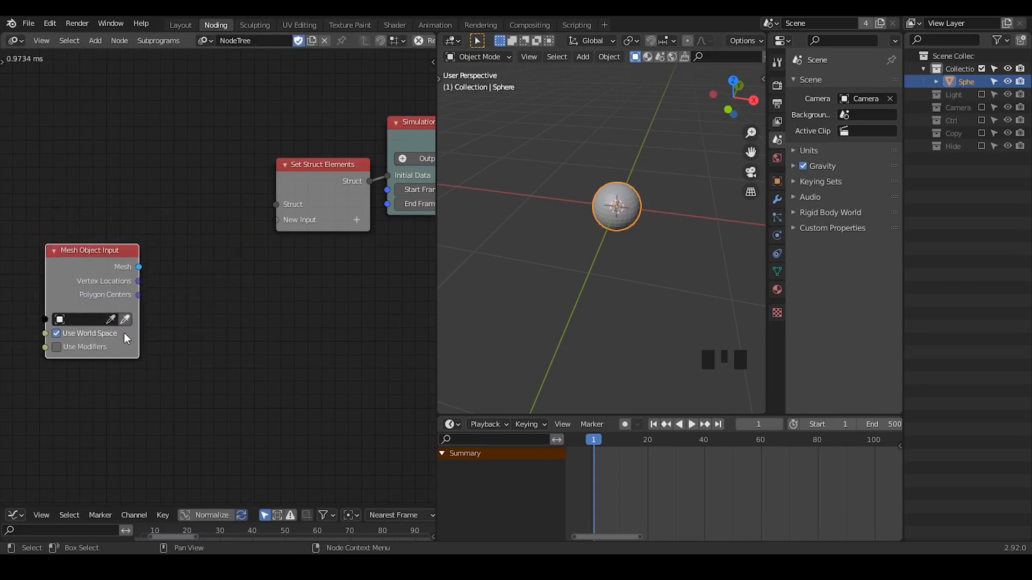
{"action": "left_click", "coordinate": [125, 329]}
- Add a Distribute Mesh node and link the Mesh Object Input's Mesh output to its Mesh input
{"action": "key", "text": "ctrl+a"}
{"action": "type", "text": "dist"}
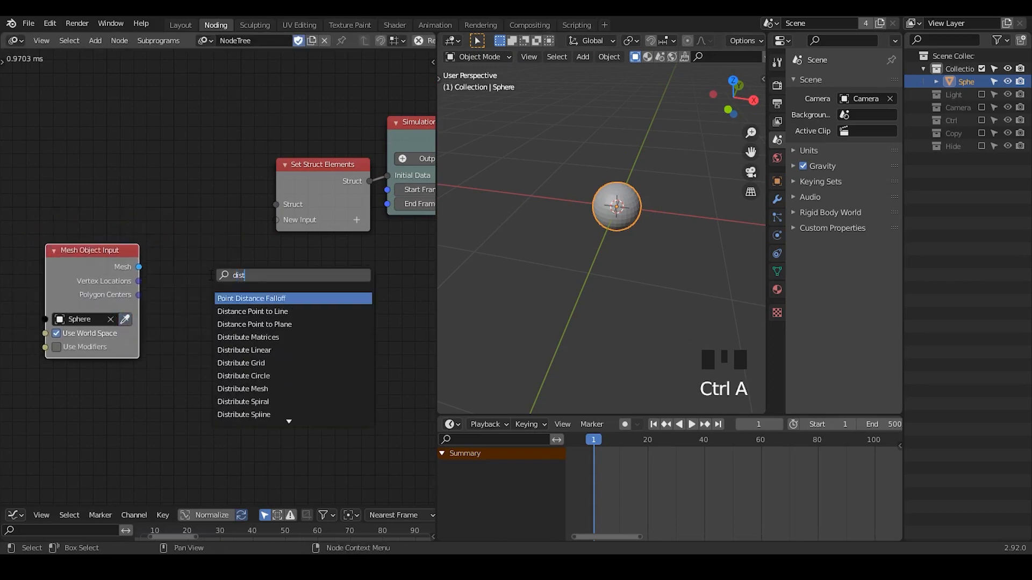
{"action": "type", "text": "ribute mesh"}
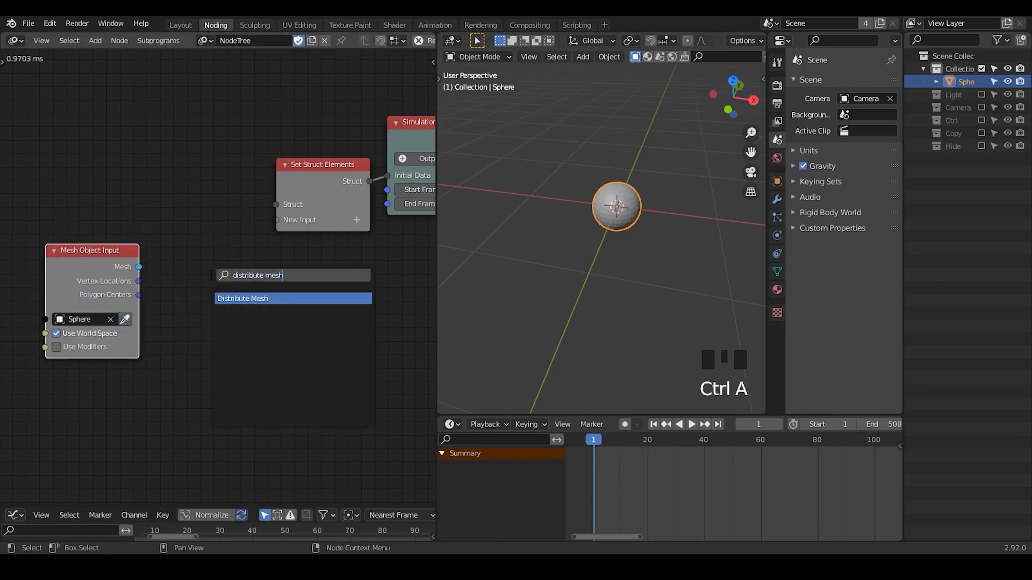
{"action": "key", "text": "Return"}
{"action": "left_click", "coordinate": [171, 204]}
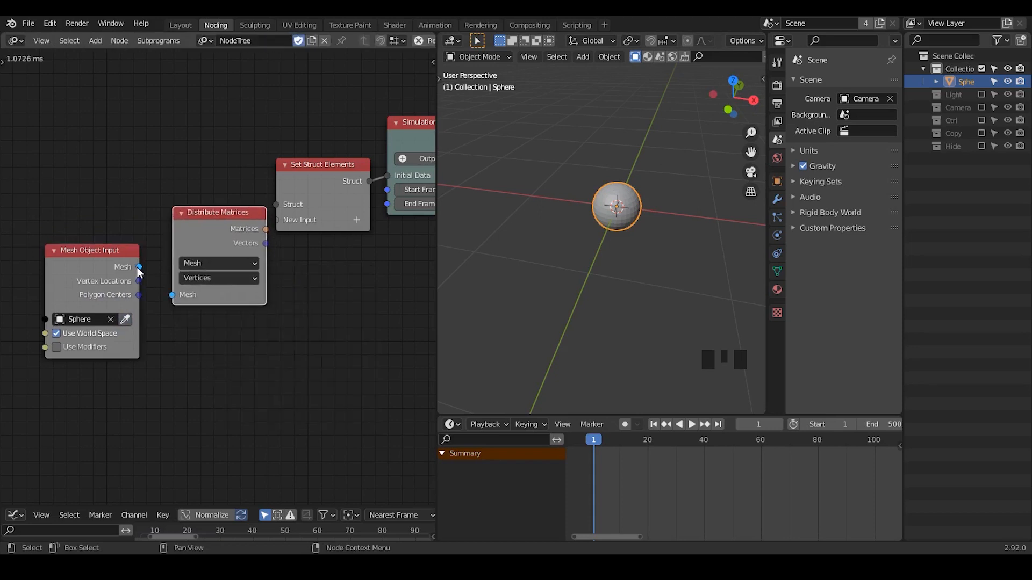
{"action": "left_click_drag", "start_coordinate": [139, 266], "coordinate": [172, 295]}
- Move the Mesh Object Input and Distribute Matrices nodes together, away from the Set Struct Elements node
{"action": "left_click_drag", "start_coordinate": [226, 209], "coordinate": [247, 237]}
{"action": "middle_click_drag", "start_coordinate": [238, 205], "coordinate": [247, 187]}
{"action": "left_click_drag", "start_coordinate": [251, 150], "coordinate": [82, 318]}
{"action": "key", "text": "g"}
{"action": "left_click", "coordinate": [214, 288]}
{"action": "left_click", "coordinate": [243, 265]}
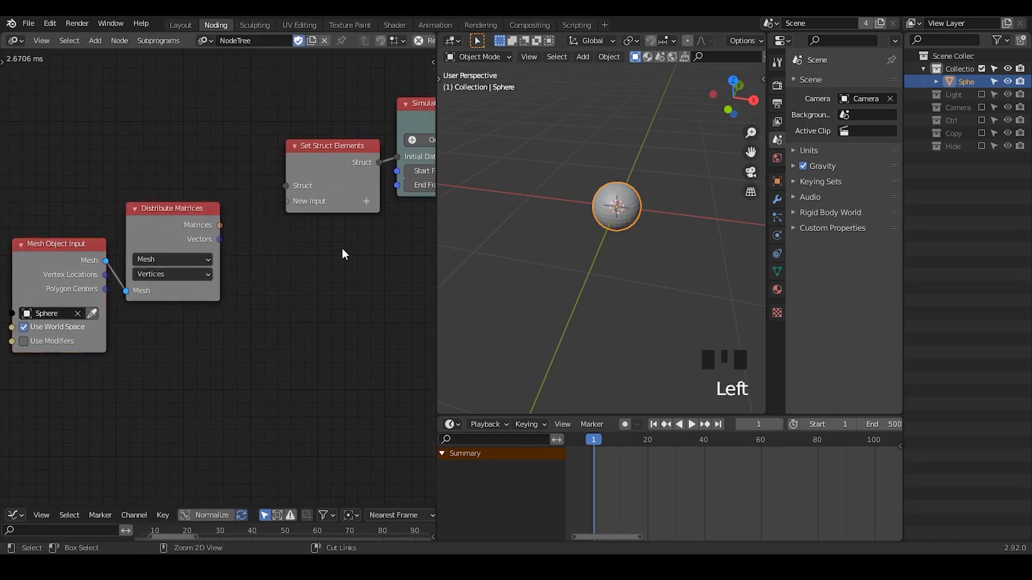
- Connect the Distribute Matrices node's Matrices output to a new input on Set Struct Elements and reposition Distribute Matrices slightly closer
{"action": "middle_click_drag", "start_coordinate": [342, 248], "coordinate": [330, 226], "text": "ctrl"}
{"action": "left_click", "coordinate": [382, 186]}
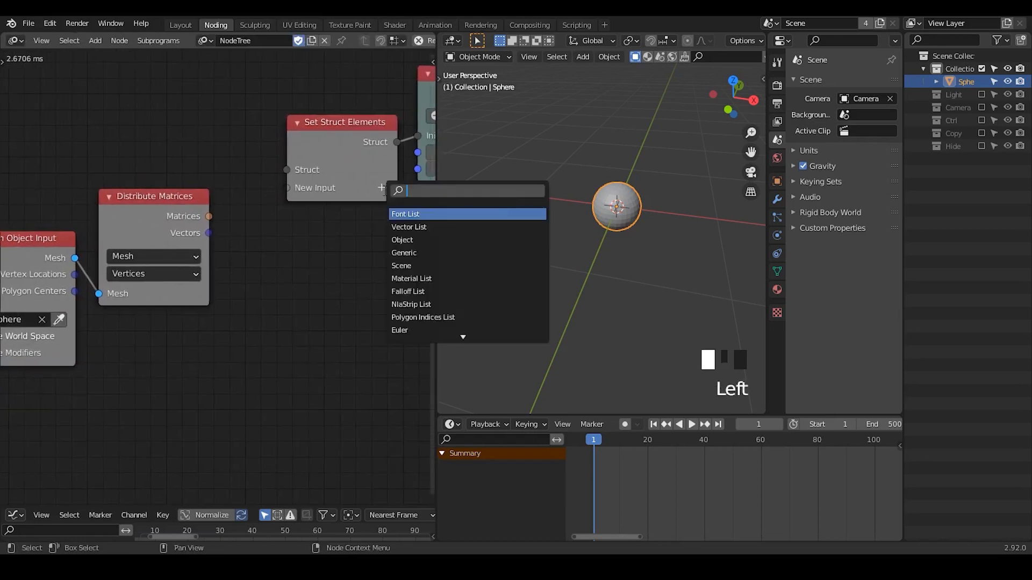
{"action": "type", "text": "vector"}
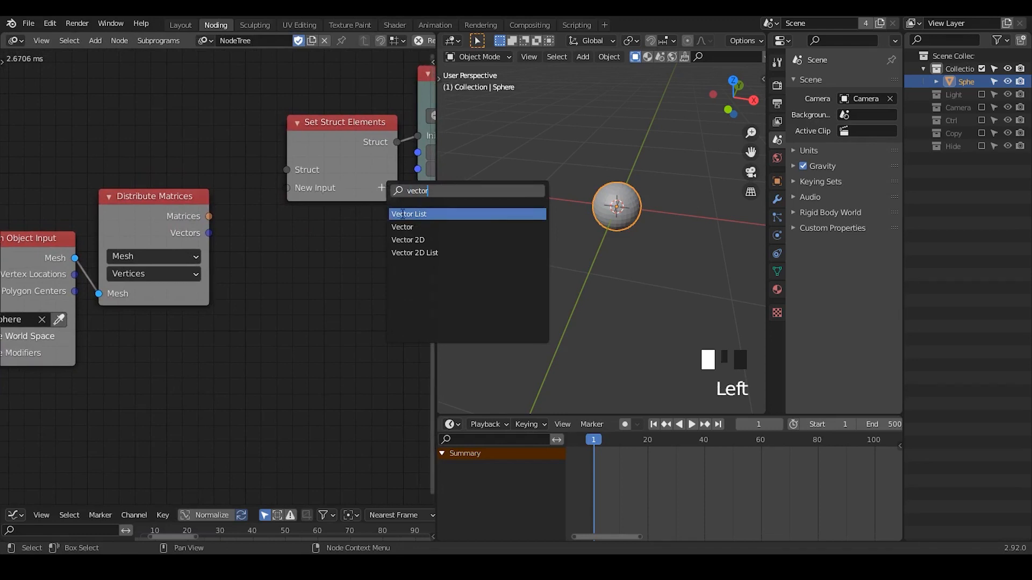
{"action": "left_click_drag", "start_coordinate": [207, 217], "coordinate": [285, 186]}
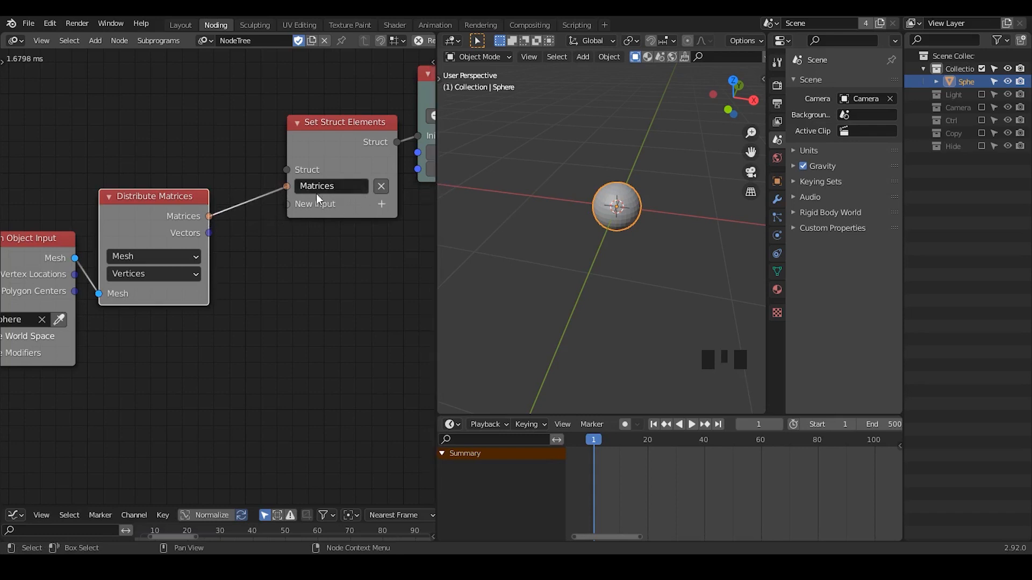
{"action": "left_click_drag", "start_coordinate": [169, 203], "coordinate": [186, 195]}
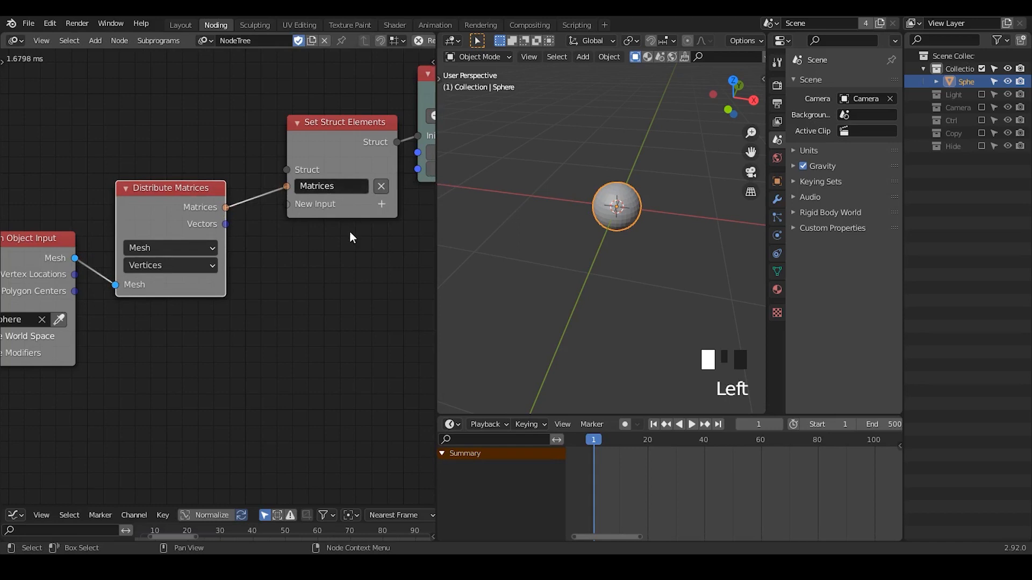
{"action": "middle_click_drag", "start_coordinate": [350, 233], "coordinate": [205, 227]}
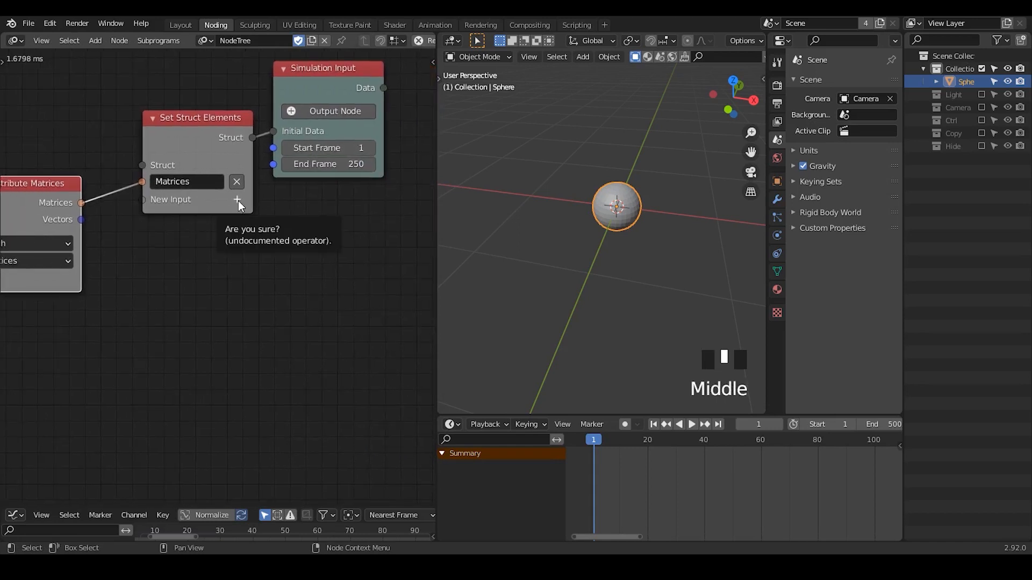
{"action": "key", "text": "d"}
{"action": "key", "text": "d"}
{"action": "key", "text": "d"}
{"action": "key", "text": "d"}
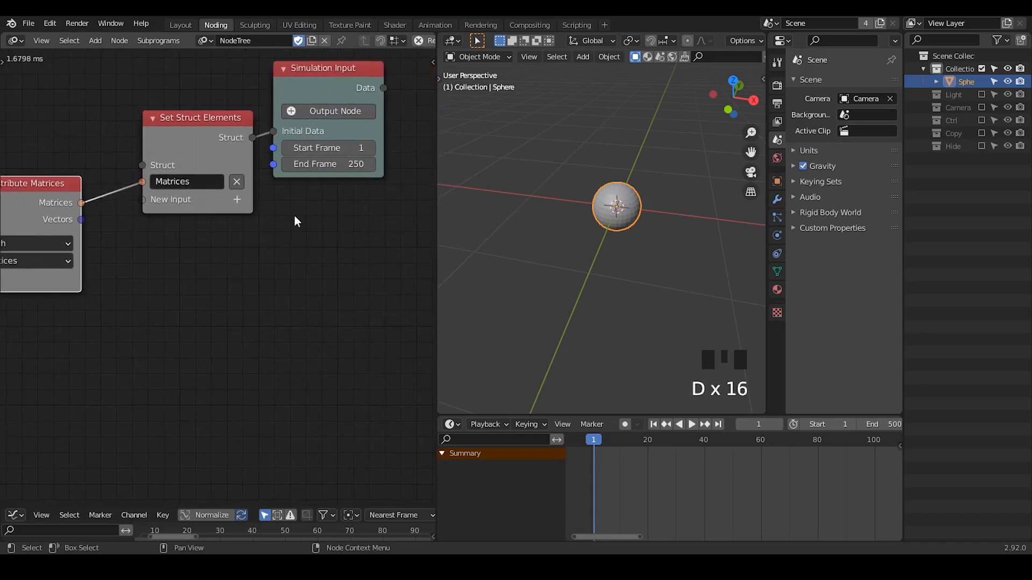
- Add a second input of type Matrix List to the Set Struct Elements node and remove it again
{"action": "left_click", "coordinate": [237, 199]}
{"action": "left_click", "coordinate": [237, 200]}
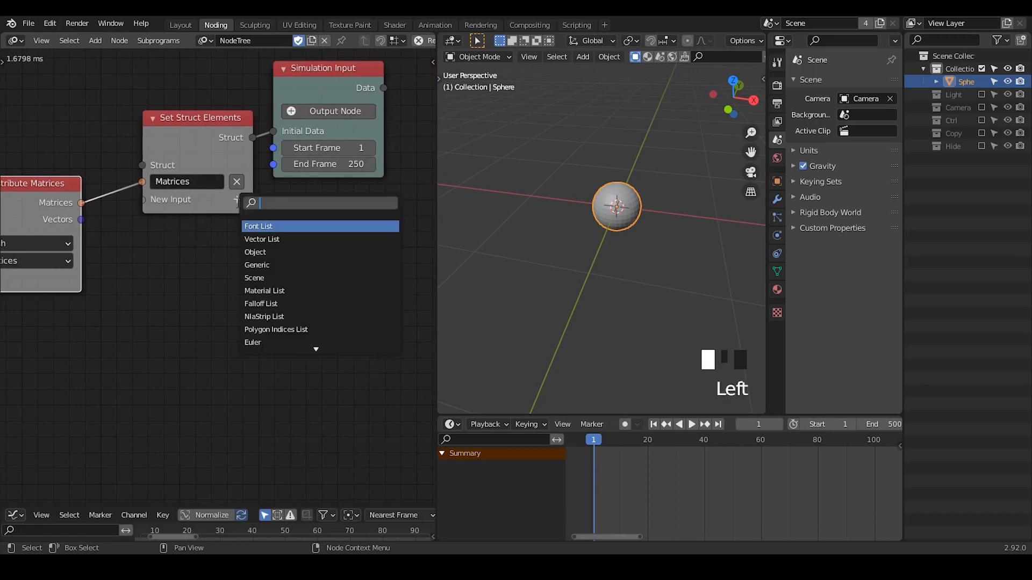
{"action": "type", "text": "matrix"}
{"action": "key", "text": "Return"}
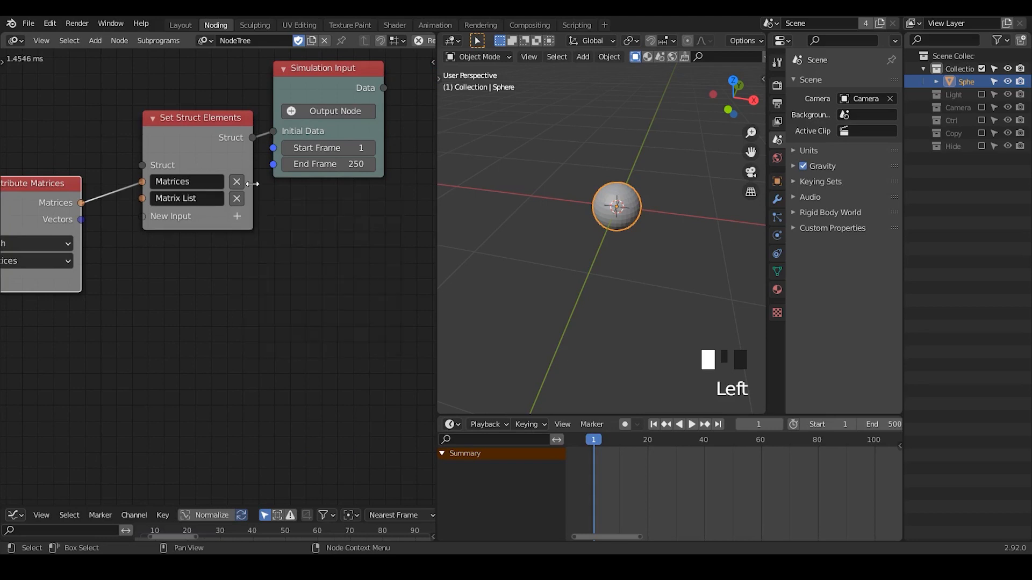
{"action": "left_click", "coordinate": [209, 199]}
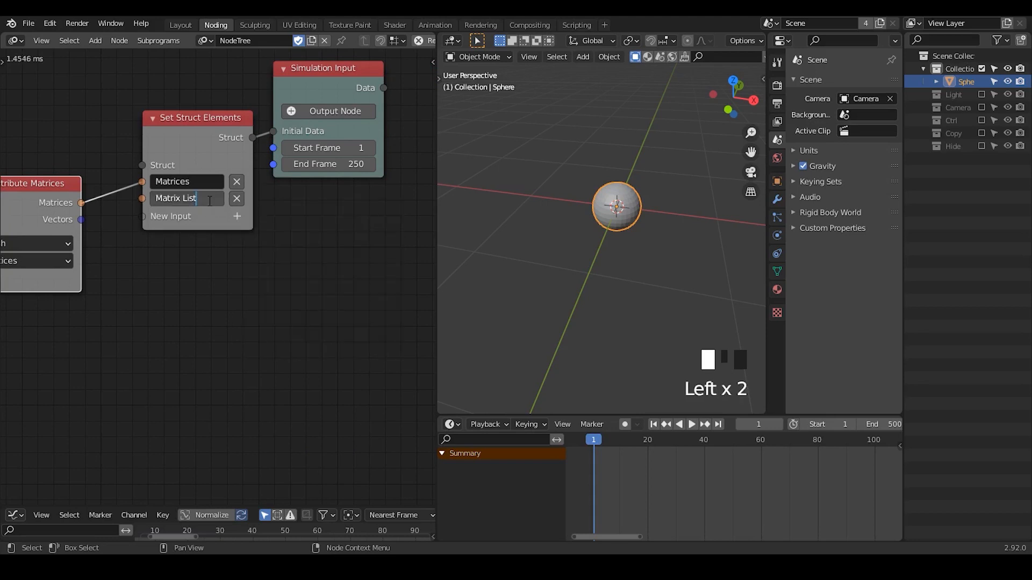
{"action": "left_click", "coordinate": [163, 215]}
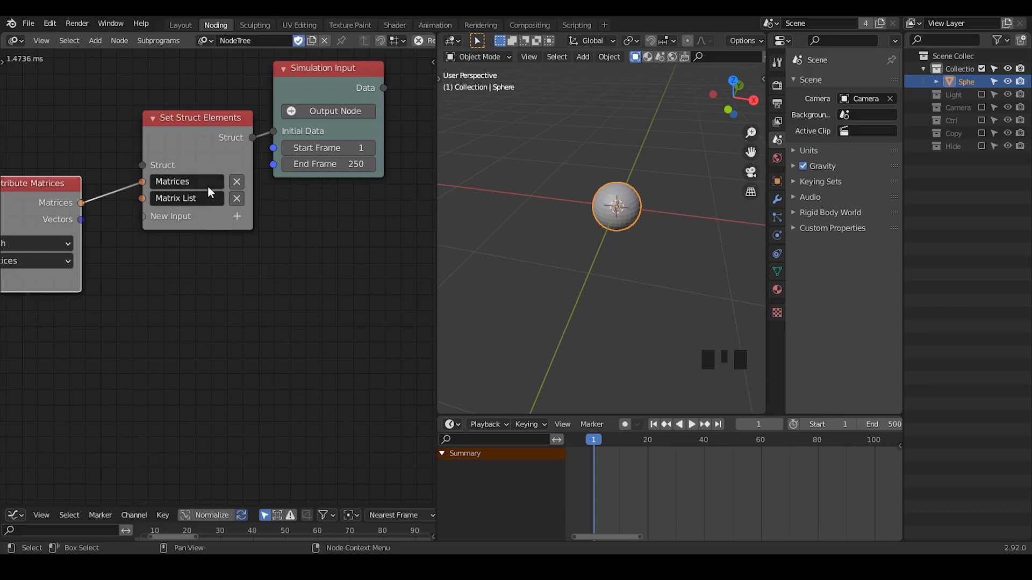
{"action": "left_click", "coordinate": [239, 198]}
{"action": "left_click", "coordinate": [239, 198]}
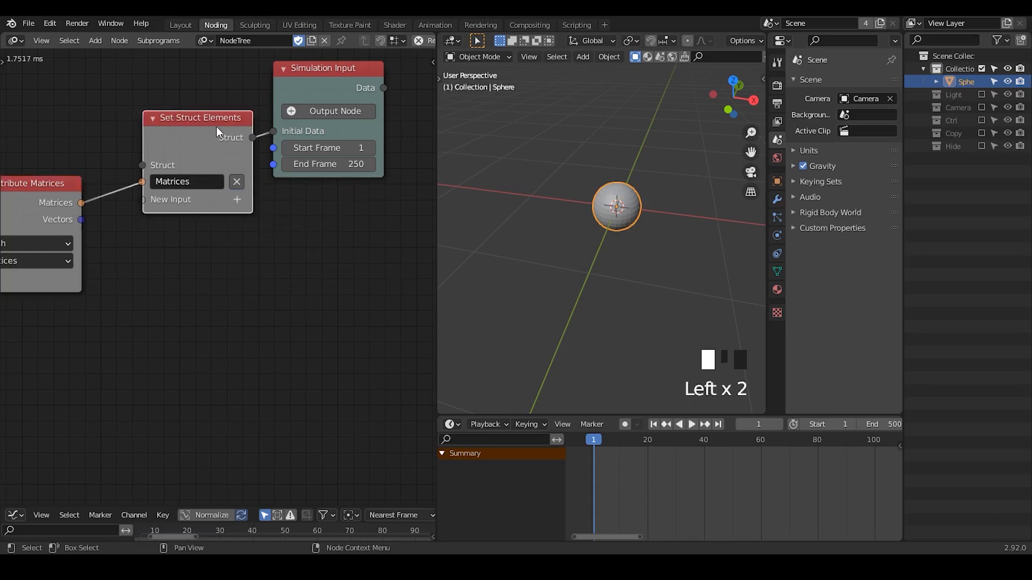
{"action": "middle_click_drag", "start_coordinate": [337, 223], "coordinate": [176, 247]}
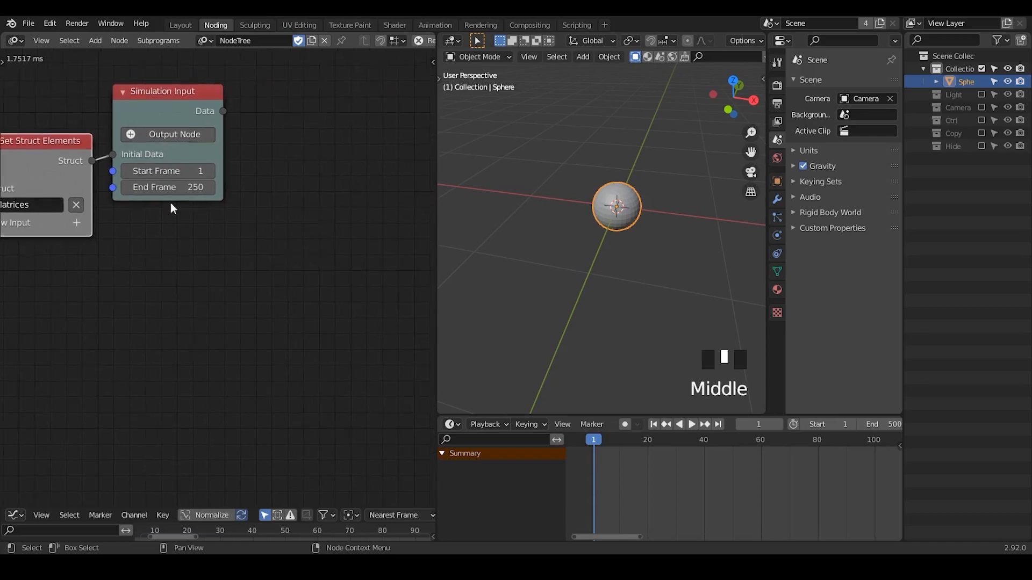
- Create the Simulation Output node from the Simulation Input node and place it well beyond it, leaving room between them
{"action": "left_click", "coordinate": [161, 137]}
{"action": "left_click", "coordinate": [379, 126]}
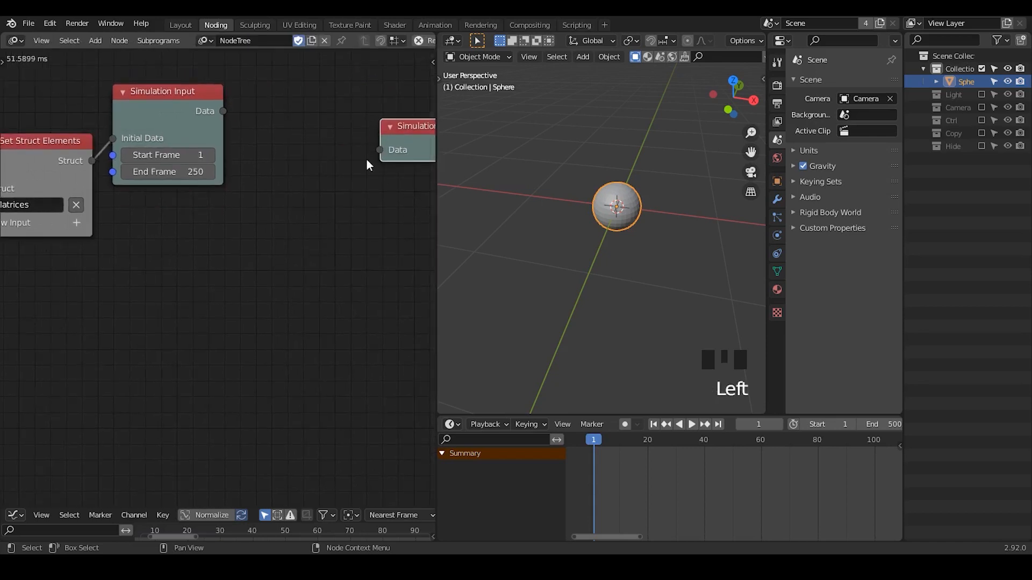
{"action": "middle_click_drag", "start_coordinate": [410, 147], "coordinate": [336, 158]}
{"action": "left_click_drag", "start_coordinate": [336, 158], "coordinate": [391, 144]}
- Add a Get Struct Elements node between the Simulation Input and Simulation Output nodes
{"action": "left_click_drag", "start_coordinate": [146, 122], "coordinate": [243, 151]}
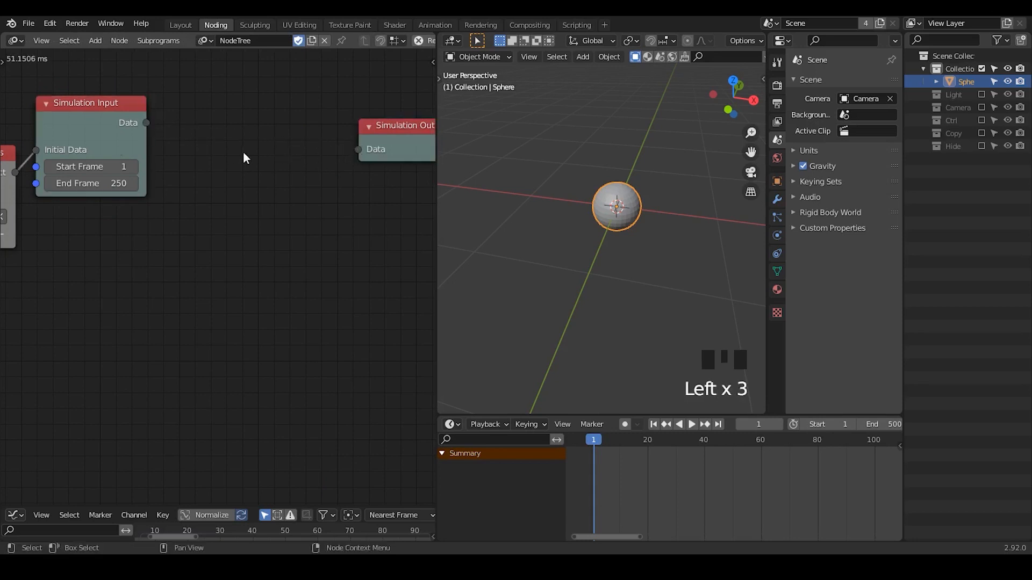
{"action": "key", "text": "ctrl+a"}
{"action": "type", "text": "get"}
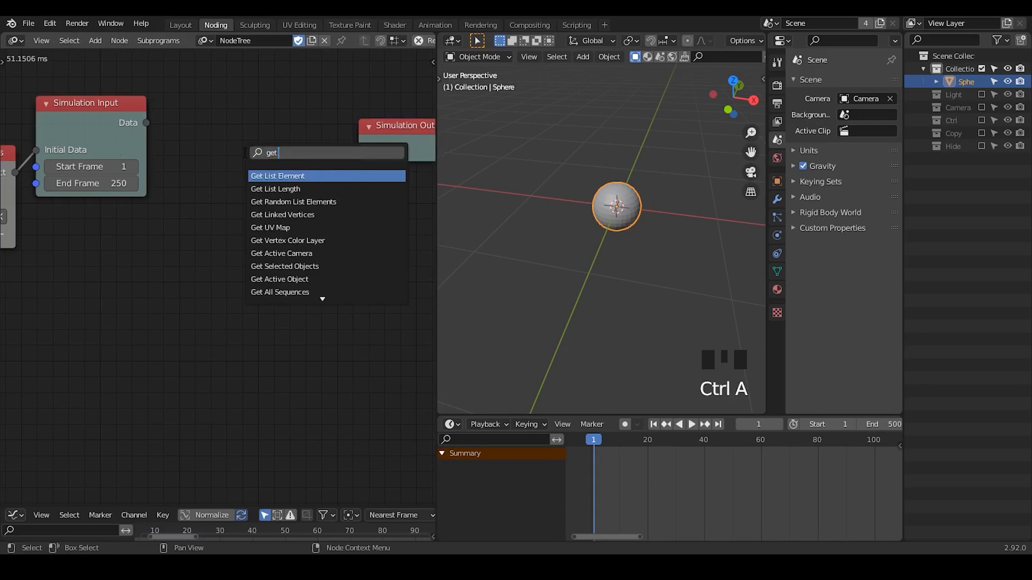
{"action": "type", "text": " struct"}
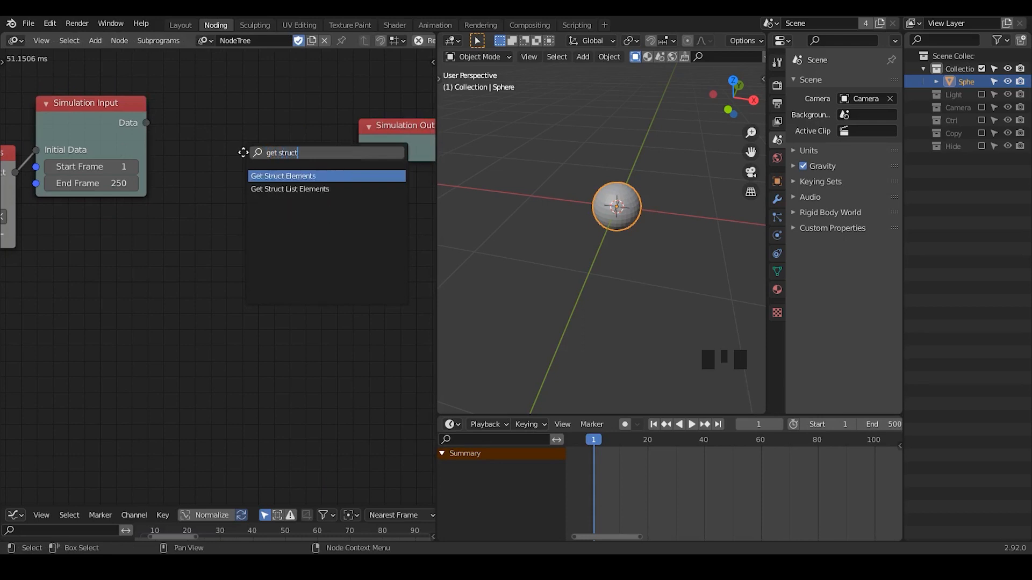
{"action": "key", "text": "Return"}
{"action": "left_click", "coordinate": [182, 124]}
- Shift Set Struct Elements slightly away from Simulation Input and connect Simulation Input's Data output to Get Struct Elements' Struct input
{"action": "middle_click_drag", "start_coordinate": [101, 183], "coordinate": [285, 163]}
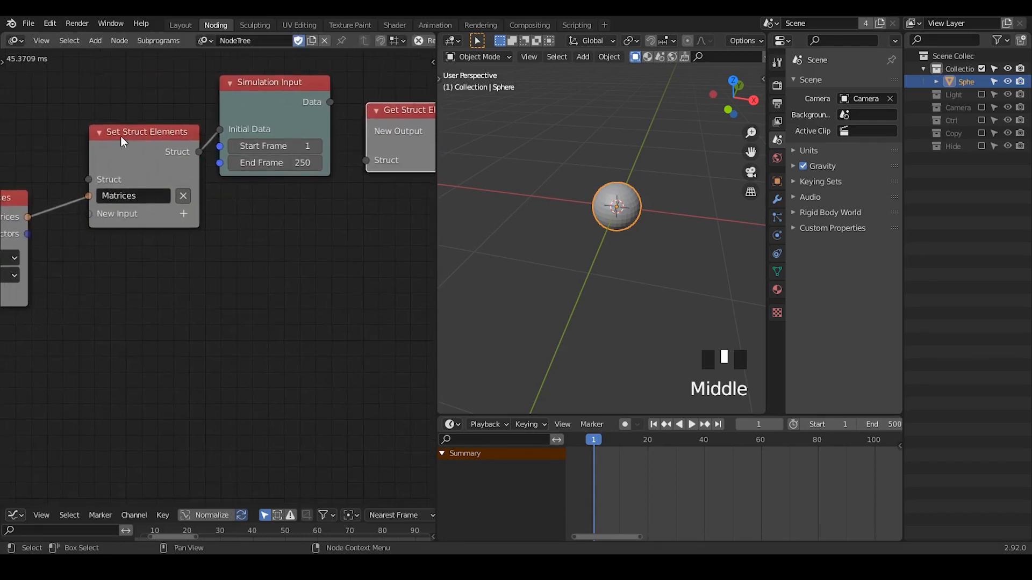
{"action": "left_click_drag", "start_coordinate": [122, 136], "coordinate": [101, 138]}
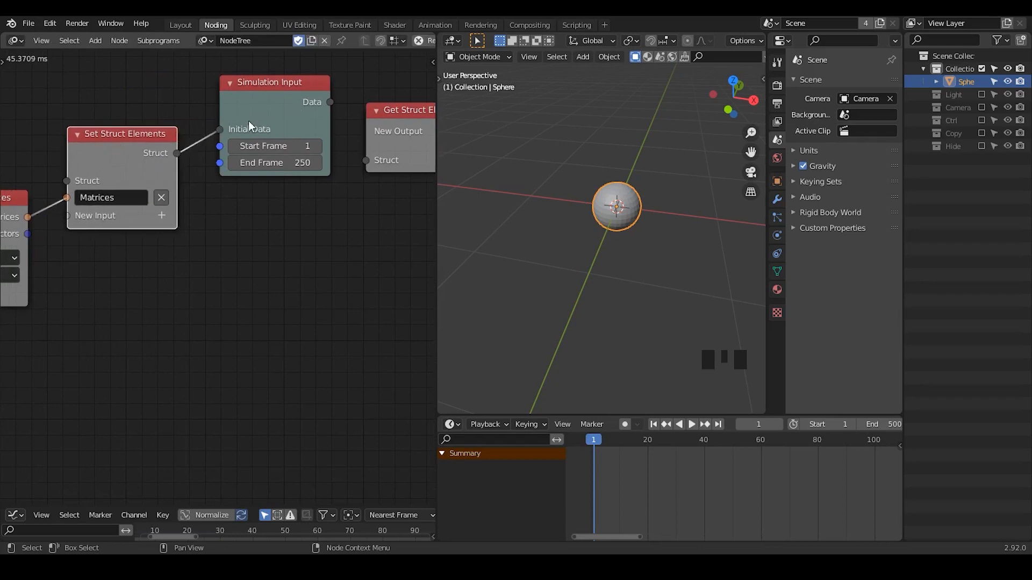
{"action": "middle_click_drag", "start_coordinate": [249, 125], "coordinate": [113, 131]}
{"action": "left_click_drag", "start_coordinate": [269, 134], "coordinate": [268, 127]}
{"action": "left_click_drag", "start_coordinate": [194, 109], "coordinate": [248, 180]}
{"action": "middle_click_drag", "start_coordinate": [214, 201], "coordinate": [298, 204]}
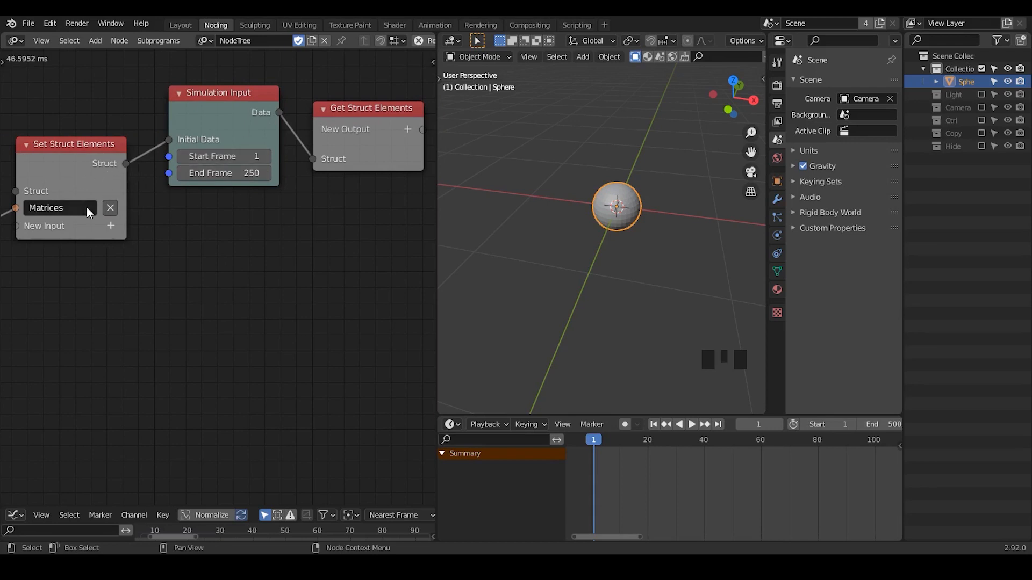
- Add a Matrix List output to the Get Struct Elements node and move the node slightly closer to Simulation Input
{"action": "left_click", "coordinate": [406, 133]}
{"action": "type", "text": "matri"}
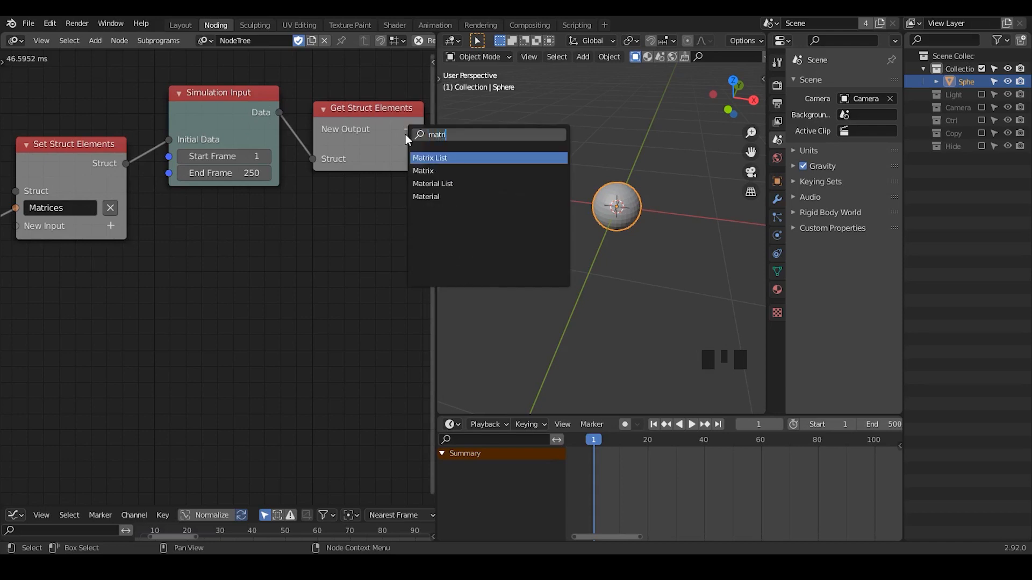
{"action": "key", "text": "Return"}
{"action": "middle_click_drag", "start_coordinate": [230, 157], "coordinate": [224, 156]}
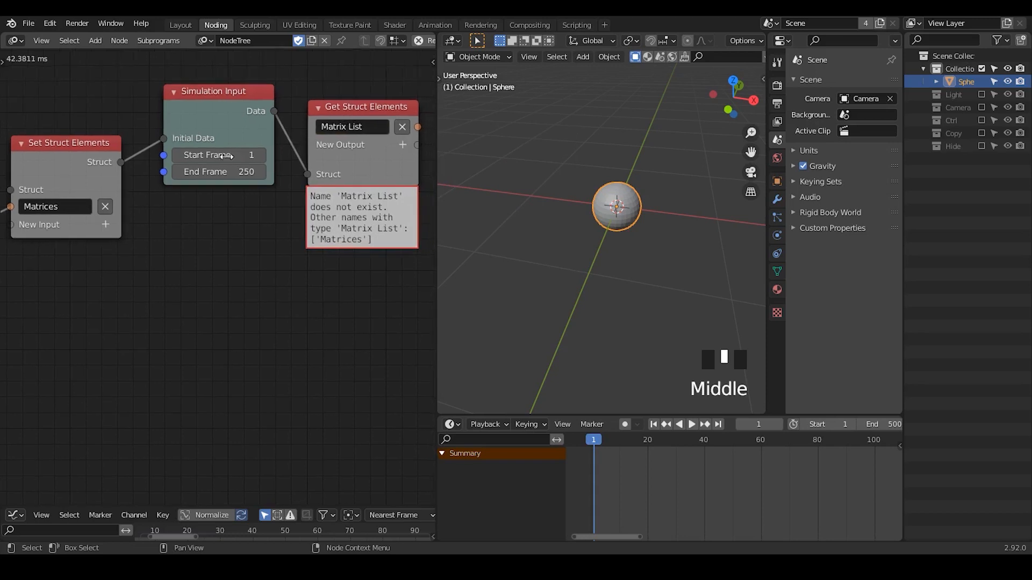
{"action": "left_click_drag", "start_coordinate": [366, 105], "coordinate": [357, 108]}
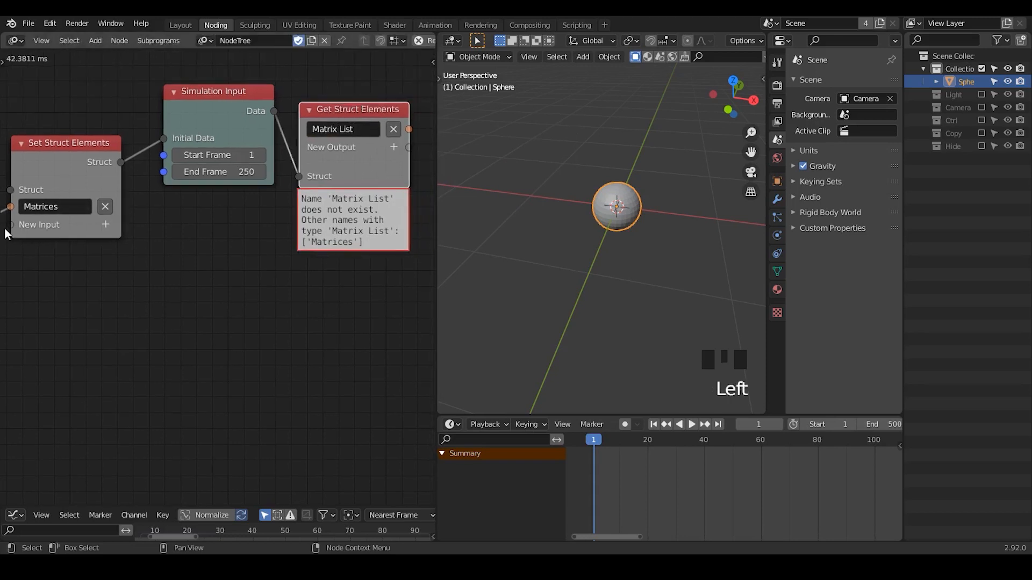
{"action": "key", "text": "d"}
{"action": "left_click", "coordinate": [84, 217]}
{"action": "middle_click_drag", "start_coordinate": [32, 216], "coordinate": [60, 208]}
{"action": "right_click", "coordinate": [57, 202]}
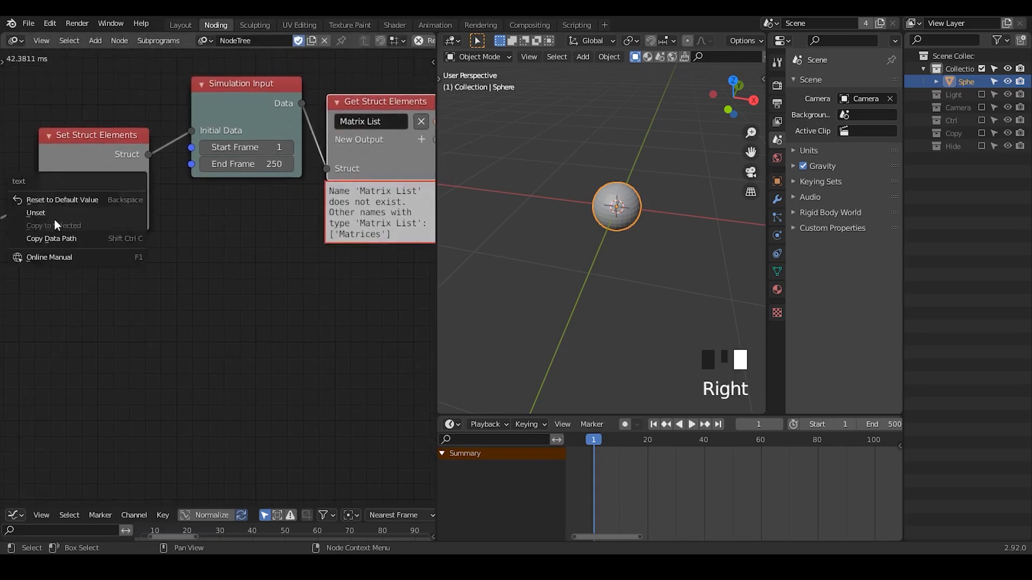
{"action": "left_click", "coordinate": [198, 207]}
{"action": "key", "text": "d"}
{"action": "right_click_drag", "start_coordinate": [117, 242], "coordinate": [22, 211]}
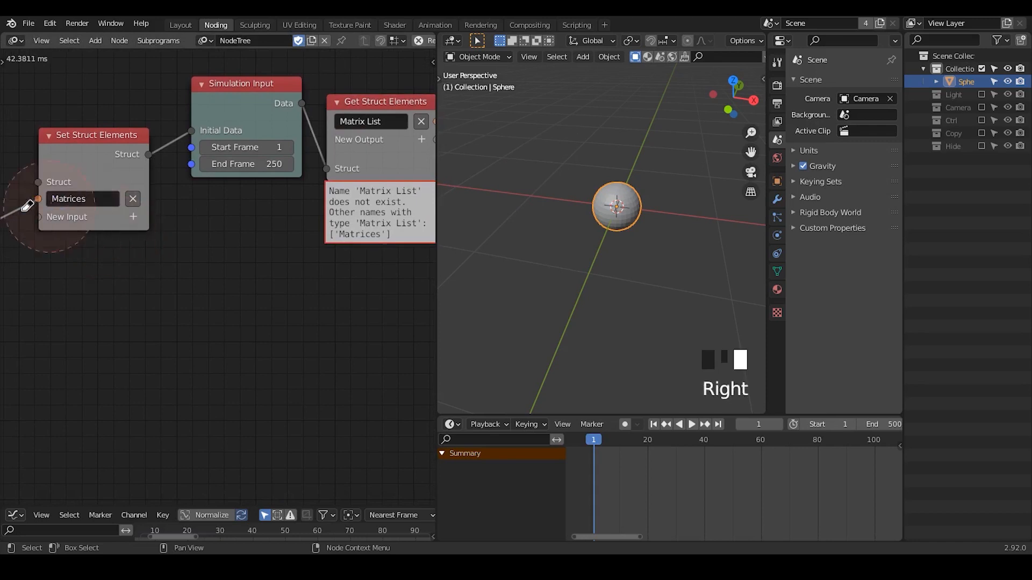
{"action": "key", "text": "d"}
{"action": "key", "text": "d"}
{"action": "middle_click_drag", "start_coordinate": [314, 221], "coordinate": [292, 222]}
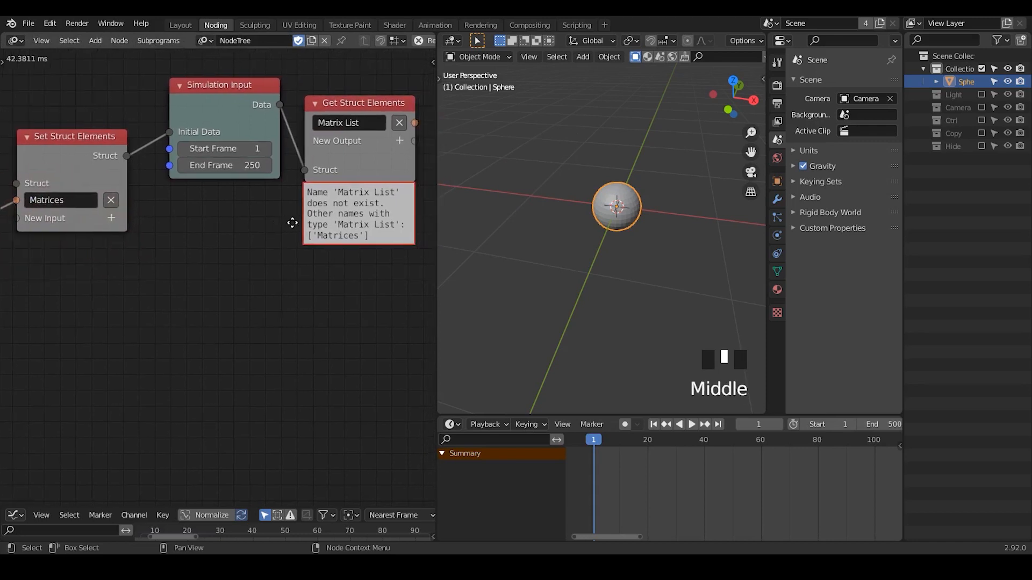
- Rename the Get Struct Elements output to Matrices, matching the input name on Set Struct Elements
{"action": "left_click", "coordinate": [365, 131]}
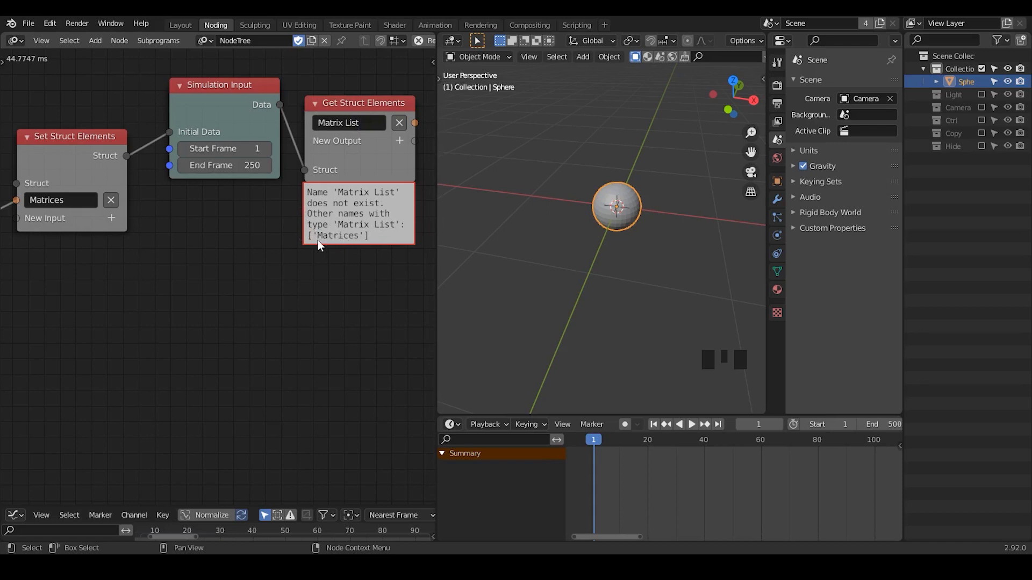
{"action": "left_click", "coordinate": [370, 123]}
{"action": "key", "text": "BackSpace"}
{"action": "key", "text": "BackSpace"}
{"action": "key", "text": "BackSpace"}
{"action": "key", "text": "BackSpace"}
{"action": "key", "text": "BackSpace"}
{"action": "key", "text": "BackSpace"}
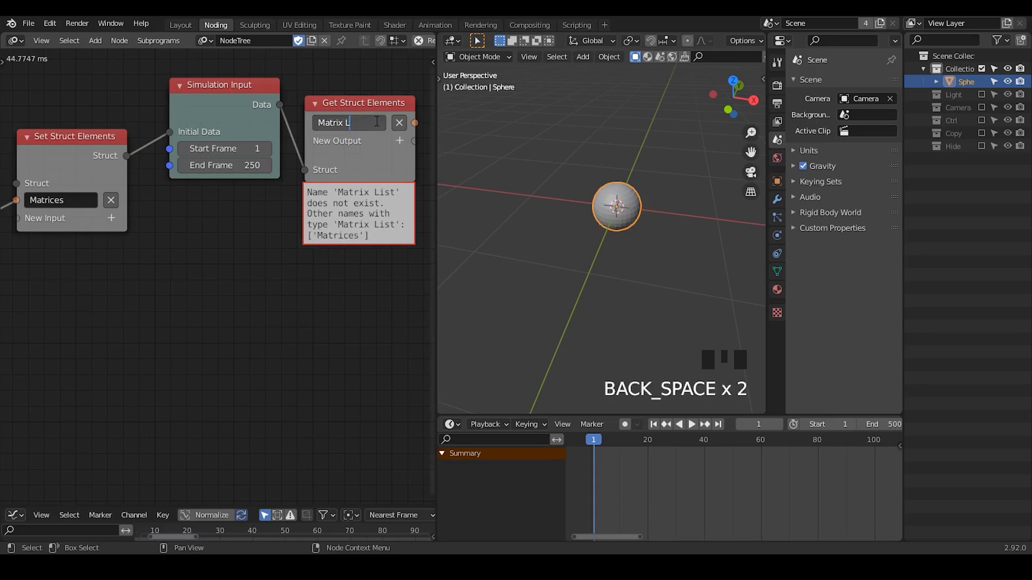
{"action": "type", "text": "ces"}
{"action": "key", "text": "Return"}
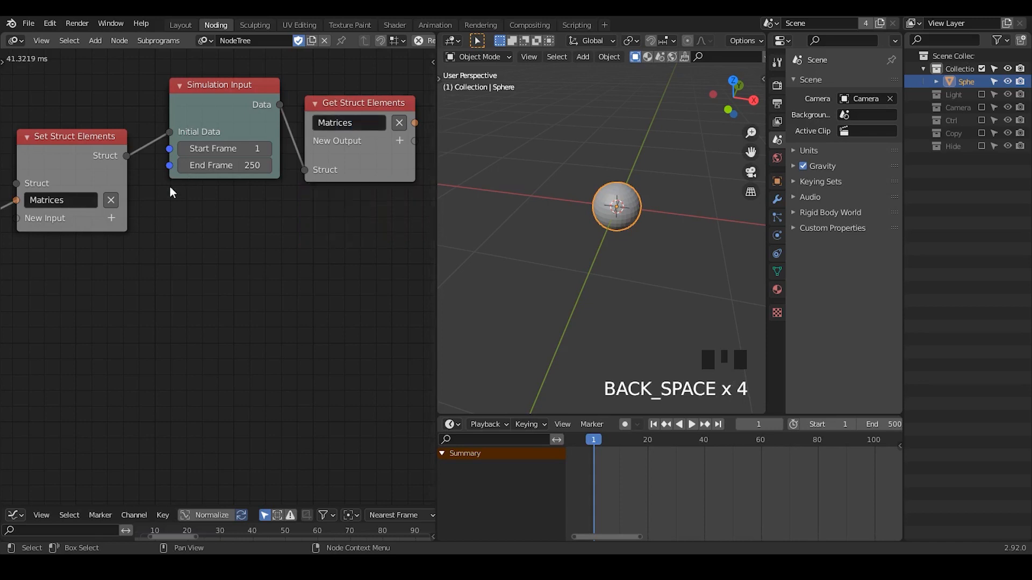
- Move the Simulation Output node farther from Get Struct Elements to make room for another node
{"action": "middle_click_drag", "start_coordinate": [50, 264], "coordinate": [82, 256]}
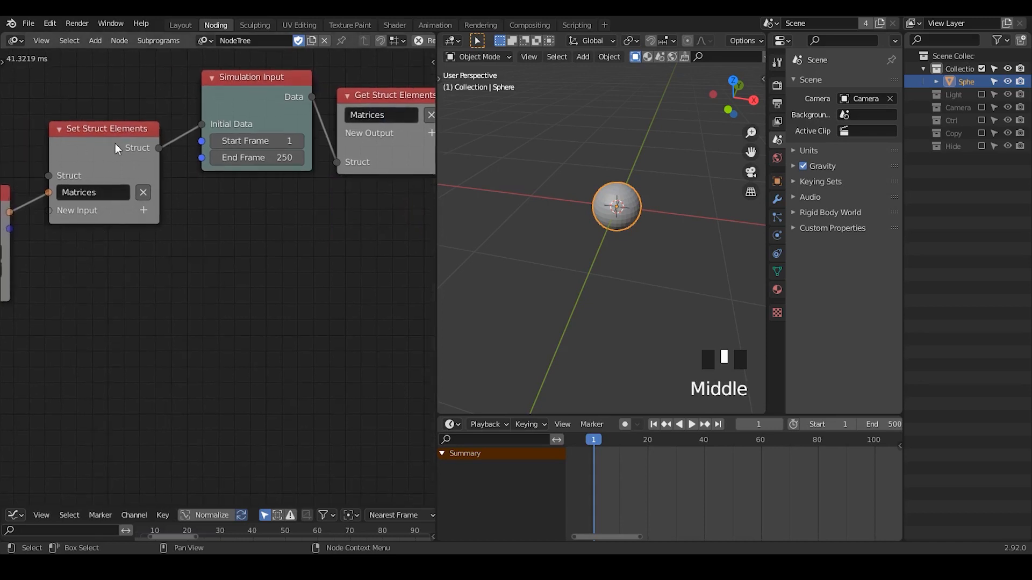
{"action": "middle_click_drag", "start_coordinate": [316, 246], "coordinate": [79, 279]}
{"action": "left_click_drag", "start_coordinate": [323, 149], "coordinate": [384, 133]}
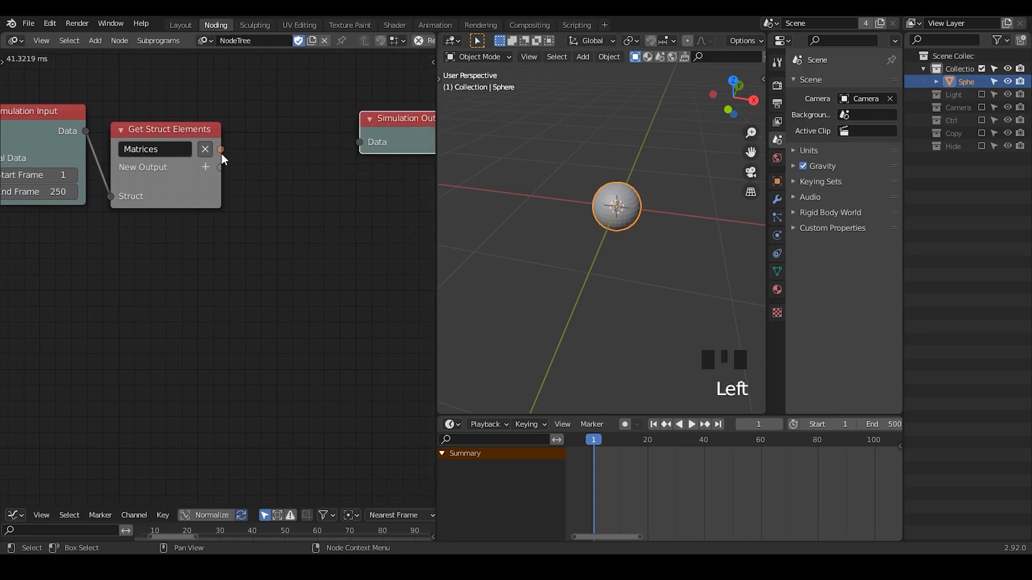
{"action": "left_click_drag", "start_coordinate": [220, 149], "coordinate": [338, 145]}
{"action": "middle_click_drag", "start_coordinate": [383, 199], "coordinate": [345, 199]}
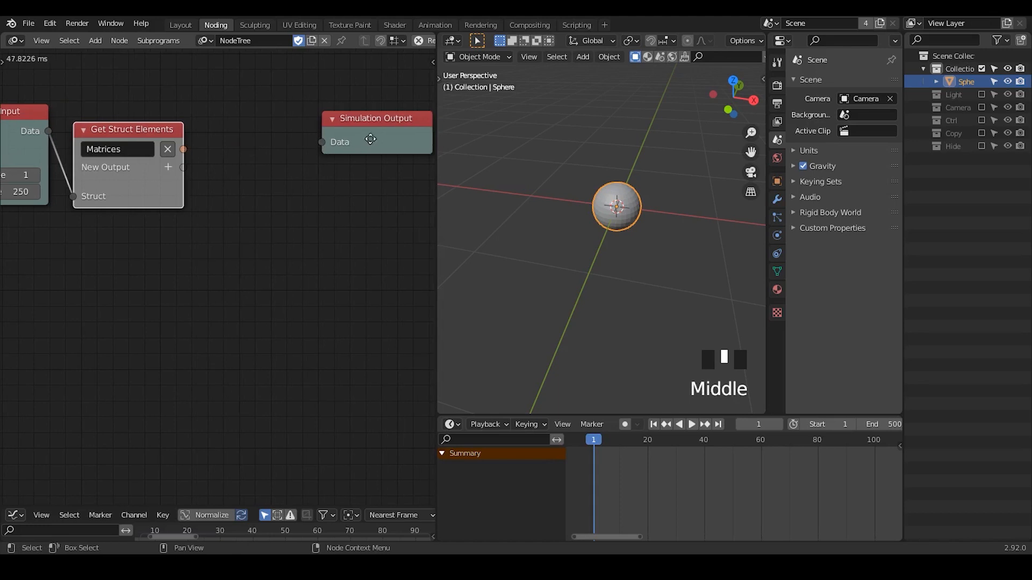
{"action": "left_click_drag", "start_coordinate": [371, 139], "coordinate": [394, 140]}
- Duplicate the Set Struct Elements node and place the copy between Get Struct Elements and Simulation Output
{"action": "key", "text": "ctrl+a"}
{"action": "type", "text": "set"}
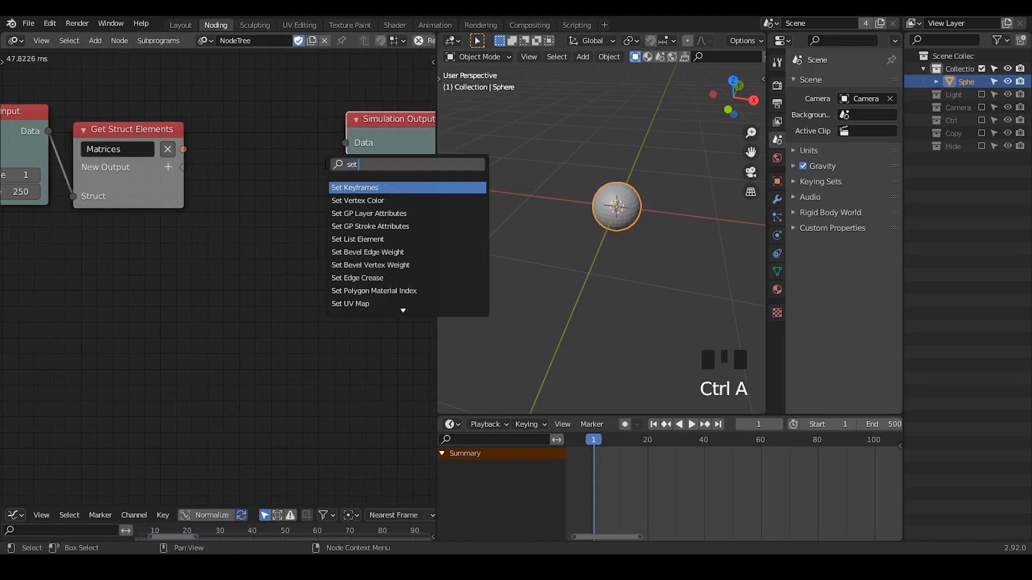
{"action": "middle_click_drag", "start_coordinate": [237, 185], "coordinate": [198, 231], "text": "ctrl"}
{"action": "middle_click_drag", "start_coordinate": [111, 208], "coordinate": [202, 180]}
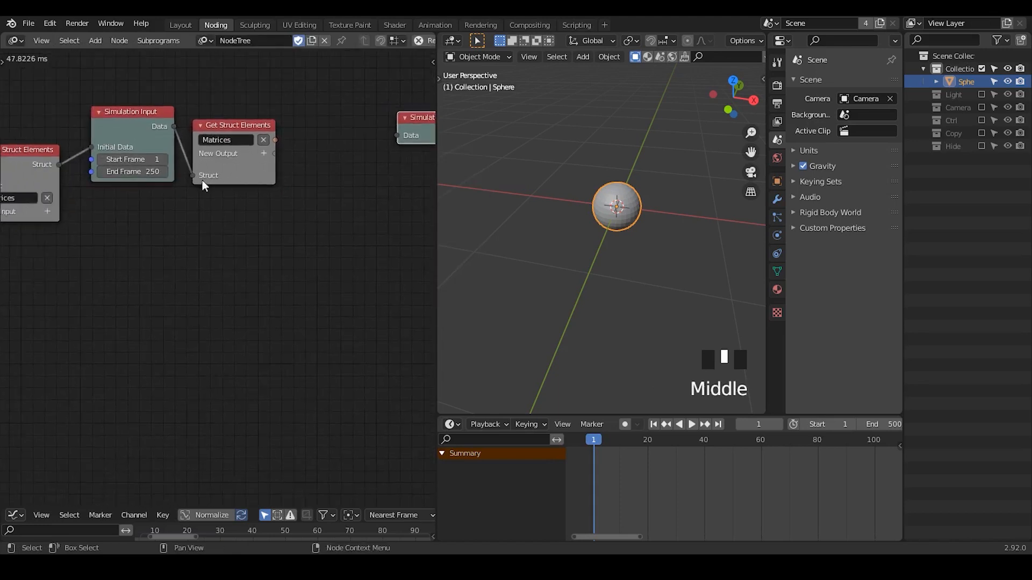
{"action": "left_click", "coordinate": [5, 171]}
{"action": "key", "text": "shift+d"}
{"action": "left_click", "coordinate": [342, 143]}
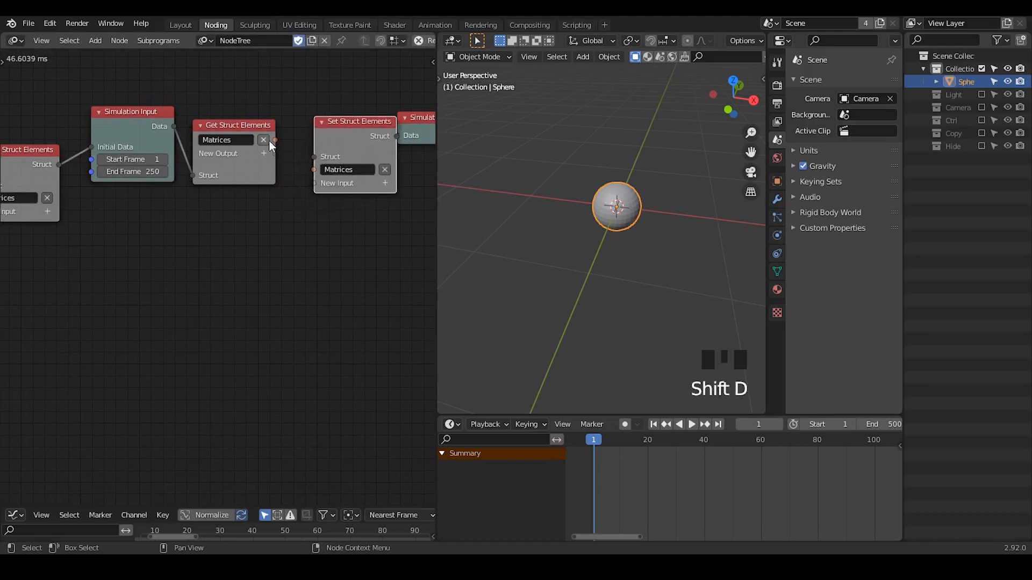
- Link Get Struct Elements' Matrices output to the duplicated Set Struct Elements' Matrices input, and its Struct output to Simulation Output's Data
{"action": "left_click_drag", "start_coordinate": [275, 140], "coordinate": [317, 169]}
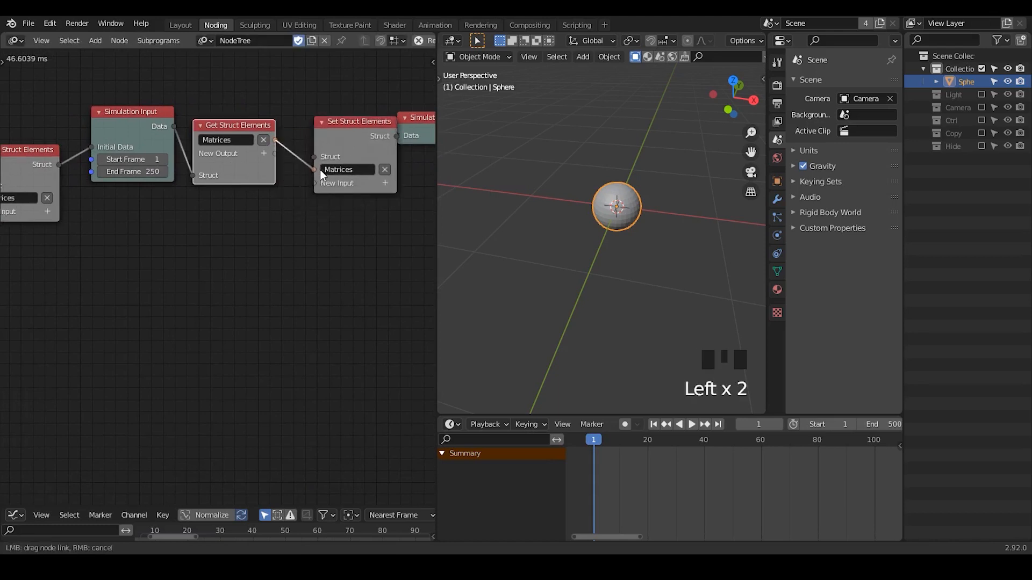
{"action": "middle_click_drag", "start_coordinate": [411, 137], "coordinate": [340, 137]}
{"action": "left_click", "coordinate": [366, 150]}
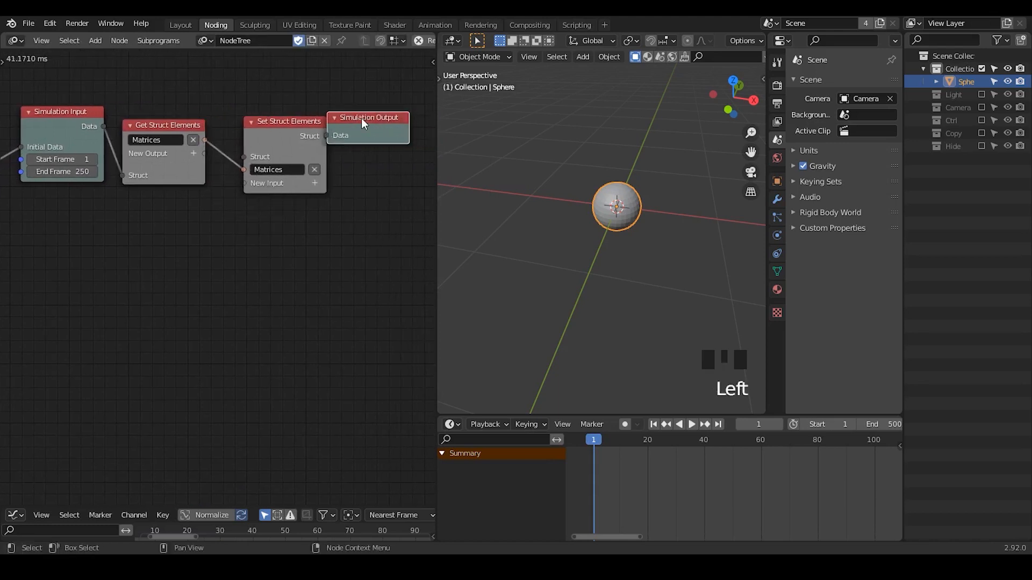
{"action": "left_click_drag", "start_coordinate": [361, 117], "coordinate": [390, 127]}
{"action": "left_click_drag", "start_coordinate": [326, 141], "coordinate": [360, 152]}
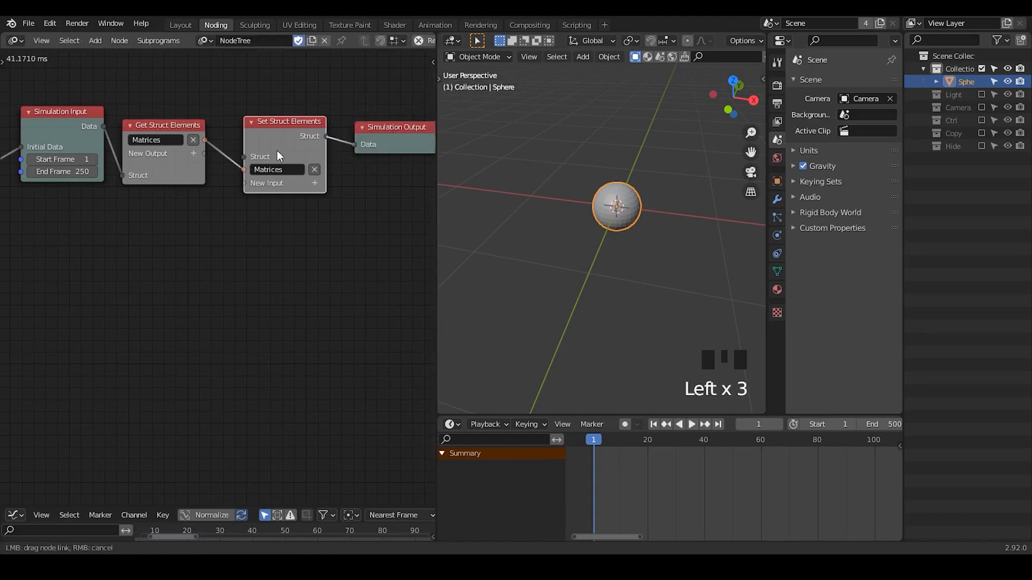
{"action": "left_click_drag", "start_coordinate": [243, 156], "coordinate": [153, 215]}
{"action": "left_click_drag", "start_coordinate": [240, 160], "coordinate": [269, 98]}
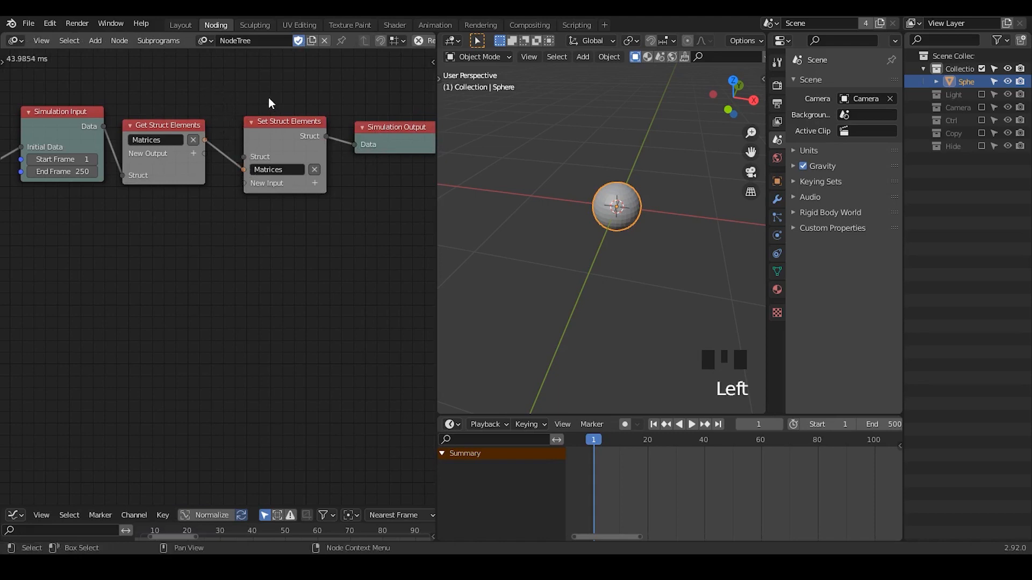
- Review the node chain and move the duplicated Set Struct Elements node slightly away from Get Struct Elements
{"action": "middle_click_drag", "start_coordinate": [216, 225], "coordinate": [290, 231]}
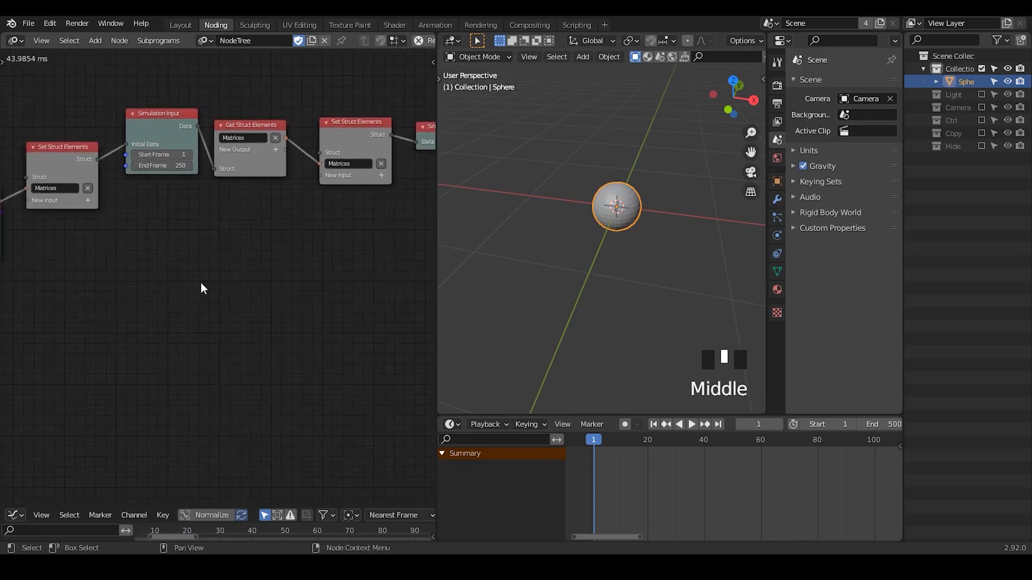
{"action": "middle_click_drag", "start_coordinate": [200, 288], "coordinate": [326, 260], "text": "ctrl"}
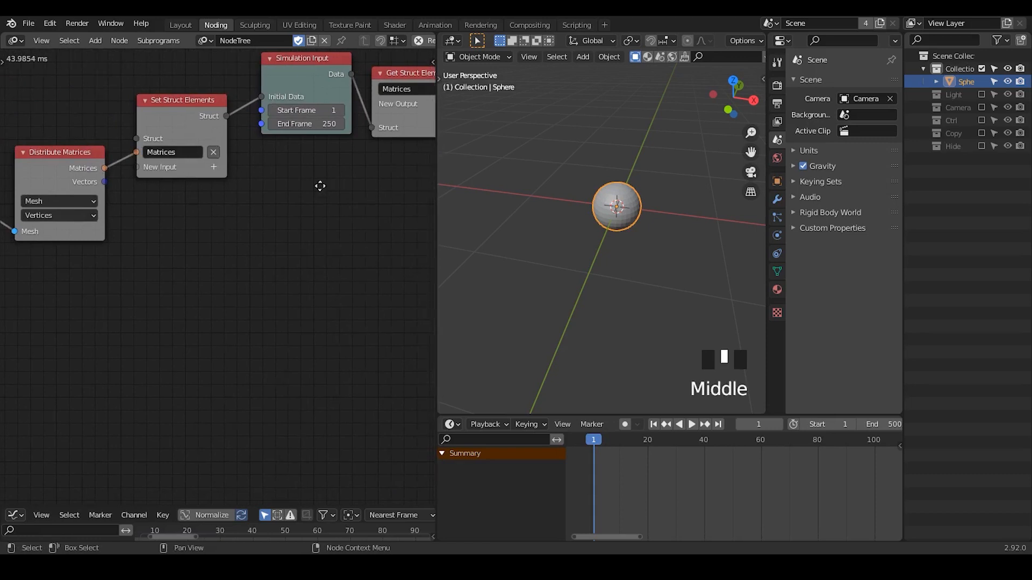
{"action": "middle_click_drag", "start_coordinate": [317, 184], "coordinate": [45, 98]}
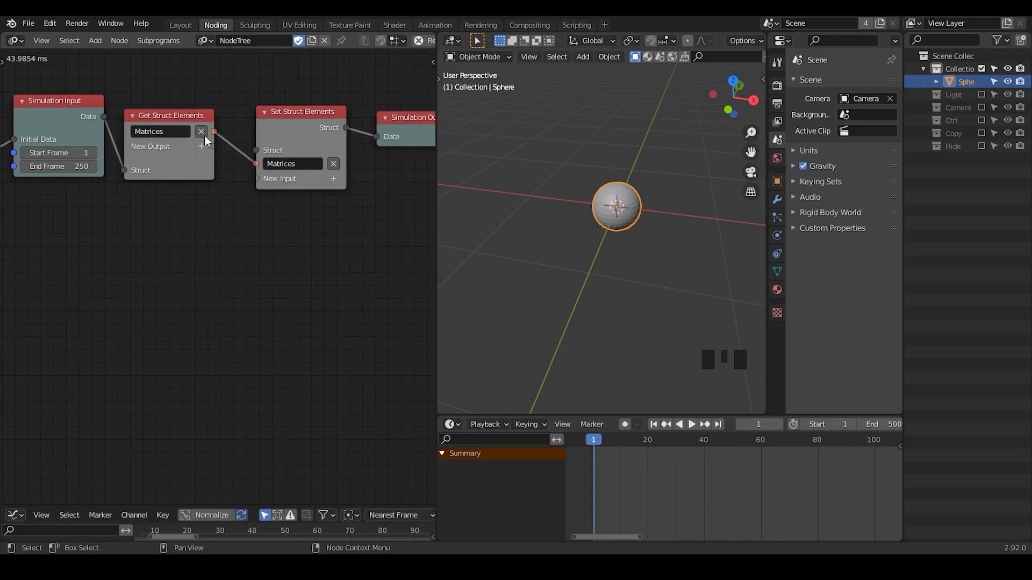
{"action": "left_click_drag", "start_coordinate": [316, 115], "coordinate": [327, 106]}
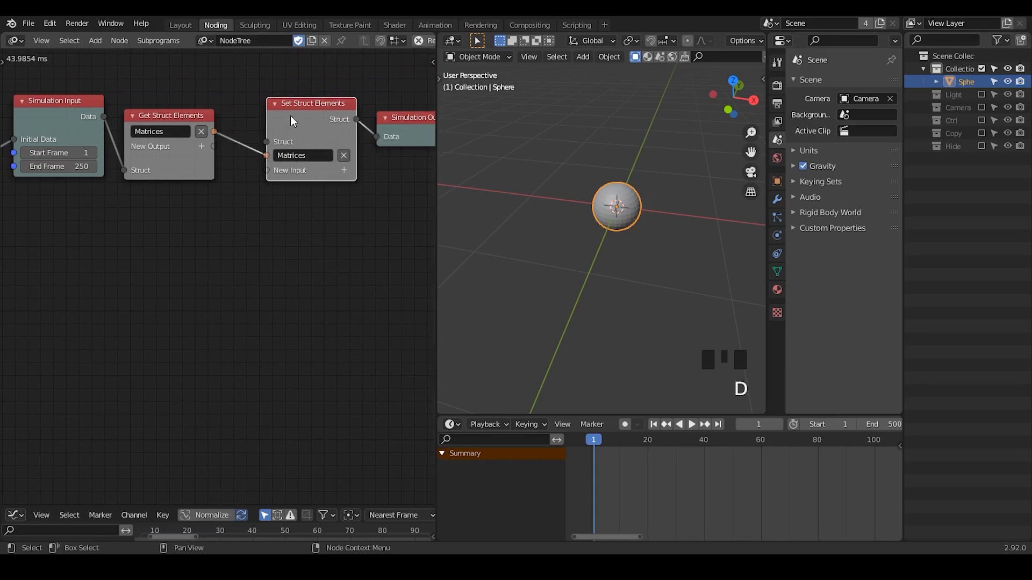
- Sketch annotation arrows showing the loop between Set Struct Elements and Simulation Input, and erase them
{"action": "mouse_move", "coordinate": [291, 127]}
{"action": "left_mouse_down"}
{"action": "mouse_move", "coordinate": [95, 80]}
{"action": "mouse_move", "coordinate": [149, 91]}
{"action": "left_mouse_up"}
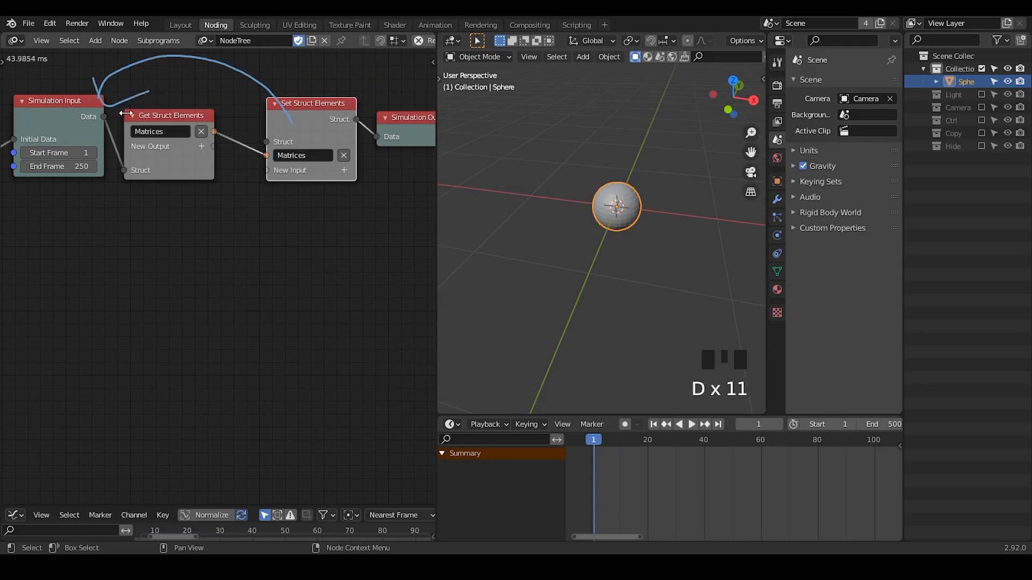
{"action": "mouse_move", "coordinate": [104, 199]}
{"action": "left_mouse_down"}
{"action": "mouse_move", "coordinate": [195, 243]}
{"action": "mouse_move", "coordinate": [254, 204]}
{"action": "mouse_move", "coordinate": [269, 266]}
{"action": "left_mouse_up"}
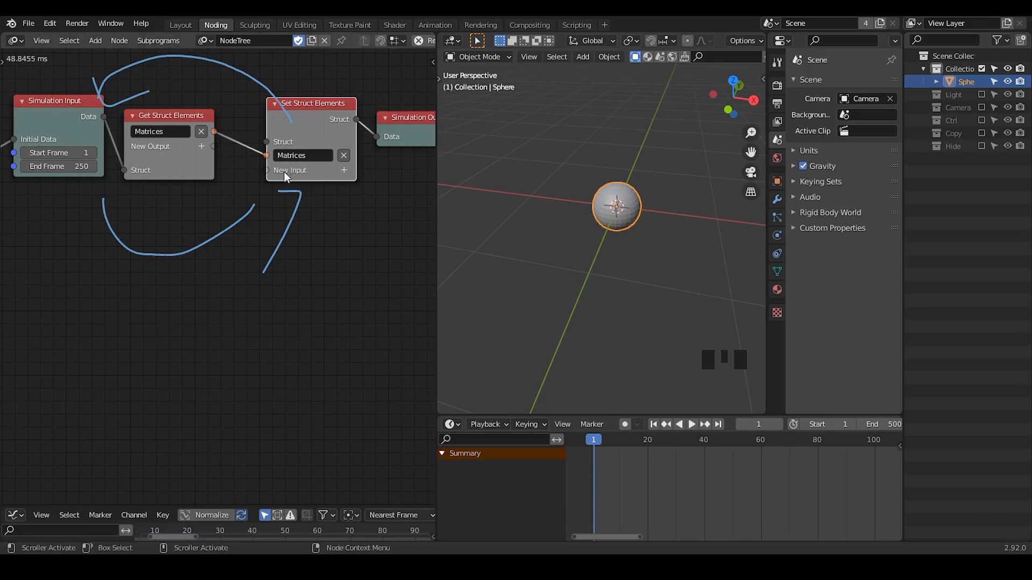
{"action": "key", "text": "d"}
{"action": "mouse_move", "coordinate": [247, 172]}
{"action": "right_mouse_down"}
{"action": "mouse_move", "coordinate": [226, 75]}
{"action": "mouse_move", "coordinate": [102, 226]}
{"action": "mouse_move", "coordinate": [208, 219]}
{"action": "mouse_move", "coordinate": [202, 277]}
{"action": "right_mouse_up"}
- Play the animation from frame 1 to test the simulation nodes
{"action": "middle_click_drag", "start_coordinate": [202, 276], "coordinate": [327, 268]}
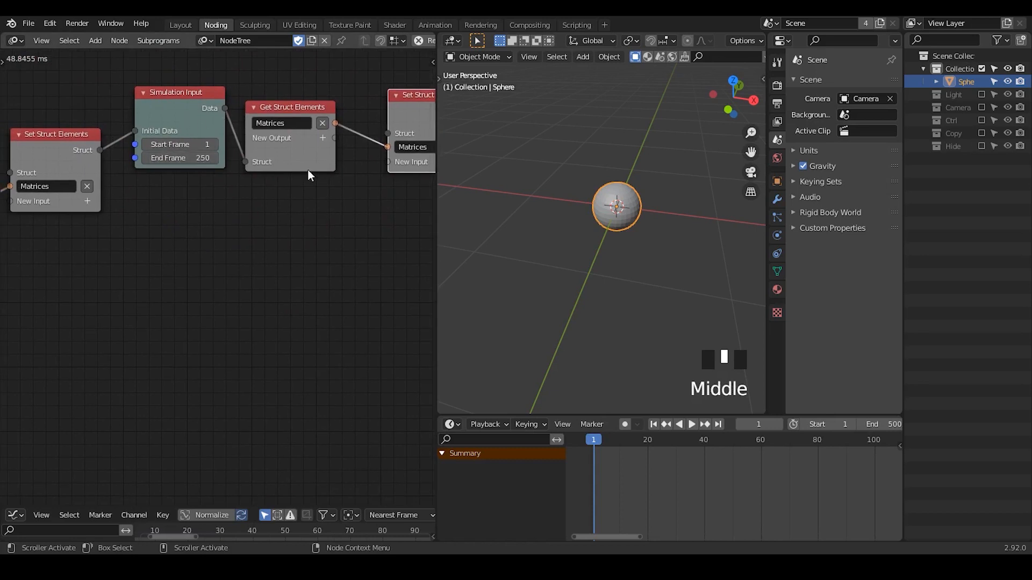
{"action": "middle_click_drag", "start_coordinate": [334, 182], "coordinate": [349, 207], "text": "ctrl"}
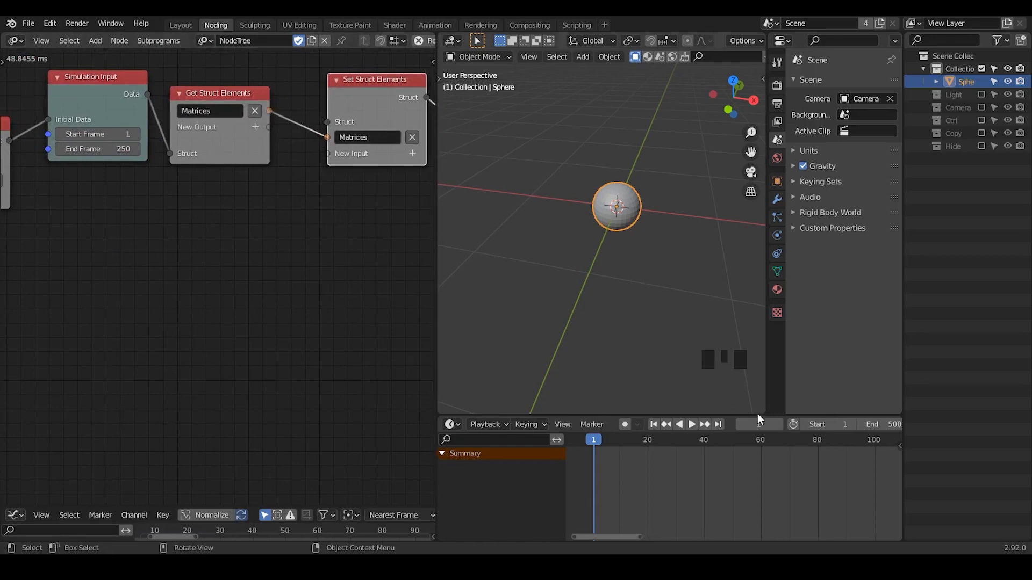
{"action": "left_click", "coordinate": [691, 424]}
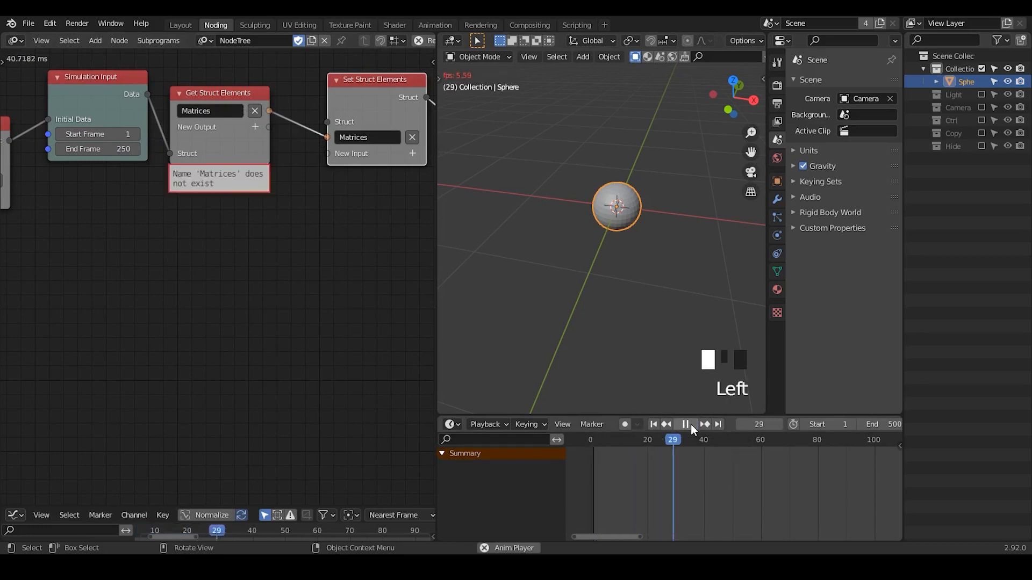
- Stop playback, underline the Get Struct Elements error and the first Set Struct Elements node with annotations, and erase the latter annotation
{"action": "left_click", "coordinate": [692, 424]}
{"action": "middle_click", "coordinate": [192, 201]}
{"action": "middle_click_drag", "start_coordinate": [192, 201], "coordinate": [255, 195]}
{"action": "key", "text": "d"}
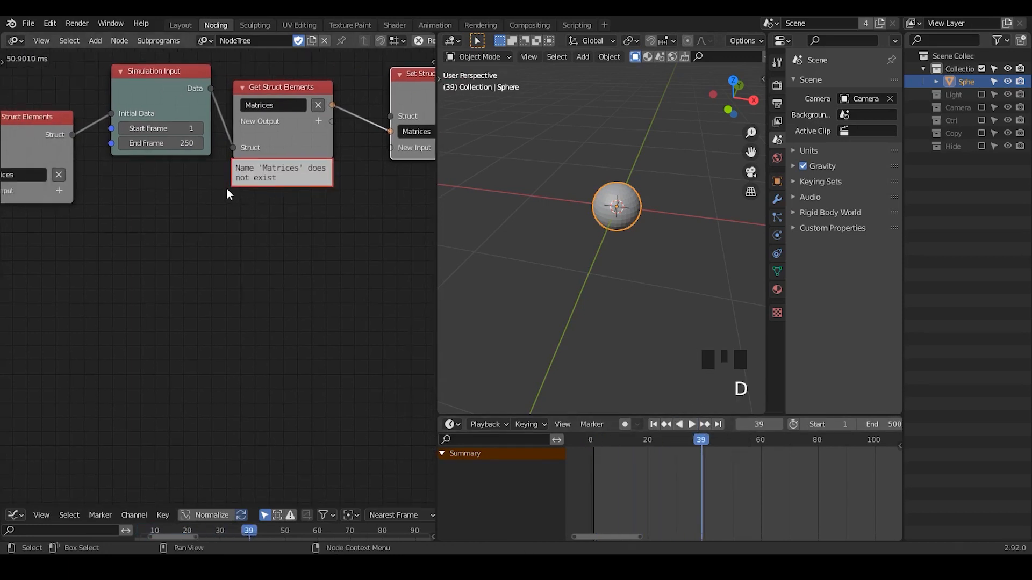
{"action": "left_click_drag", "start_coordinate": [227, 188], "coordinate": [366, 186]}
{"action": "middle_click_drag", "start_coordinate": [199, 217], "coordinate": [276, 215]}
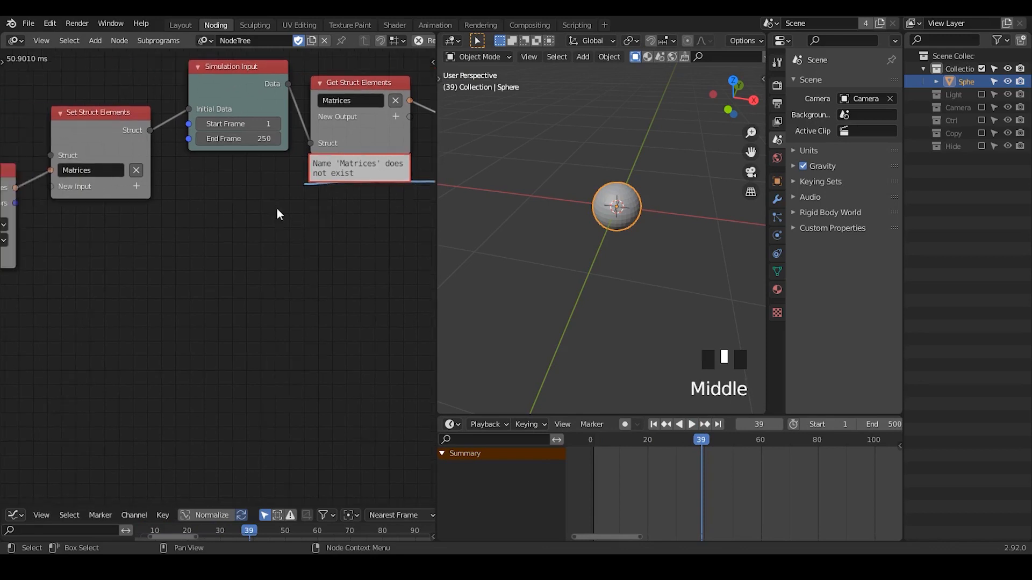
{"action": "key", "text": "d"}
{"action": "mouse_move", "coordinate": [53, 210]}
{"action": "left_mouse_down"}
{"action": "mouse_move", "coordinate": [199, 204]}
{"action": "mouse_move", "coordinate": [115, 207]}
{"action": "left_mouse_up"}
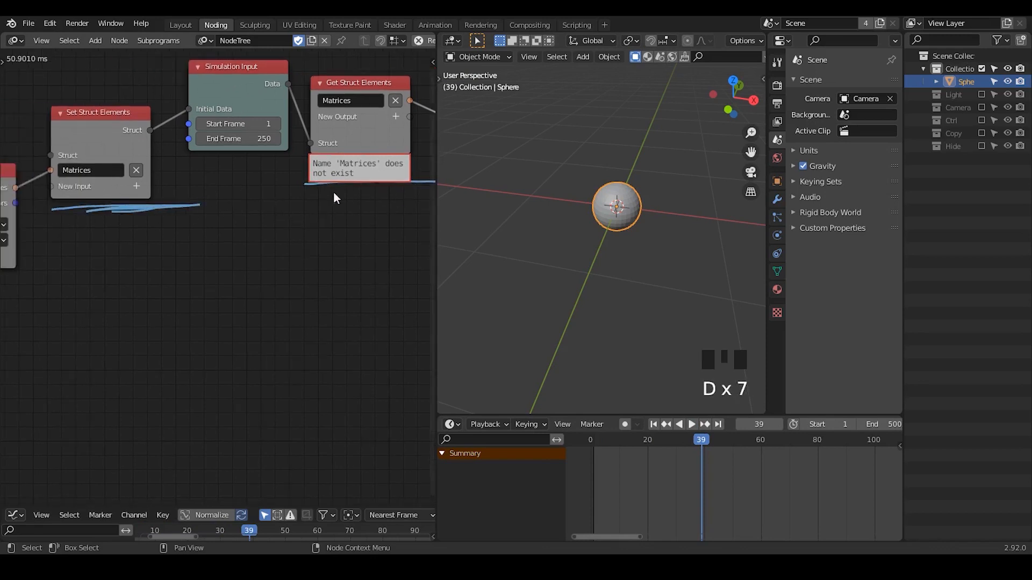
{"action": "right_click_drag", "start_coordinate": [225, 191], "coordinate": [83, 207]}
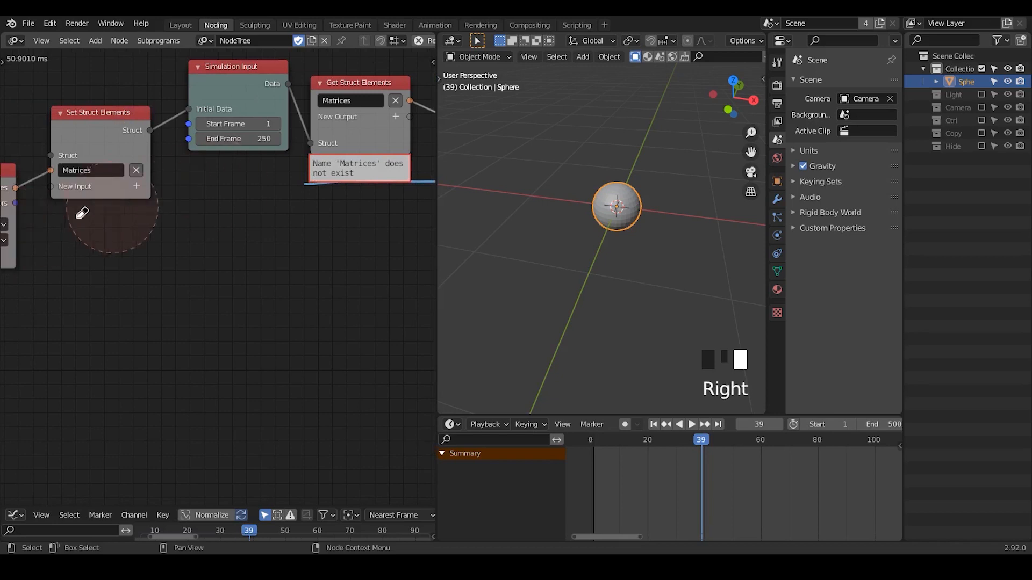
{"action": "middle_click_drag", "start_coordinate": [284, 224], "coordinate": [229, 205]}
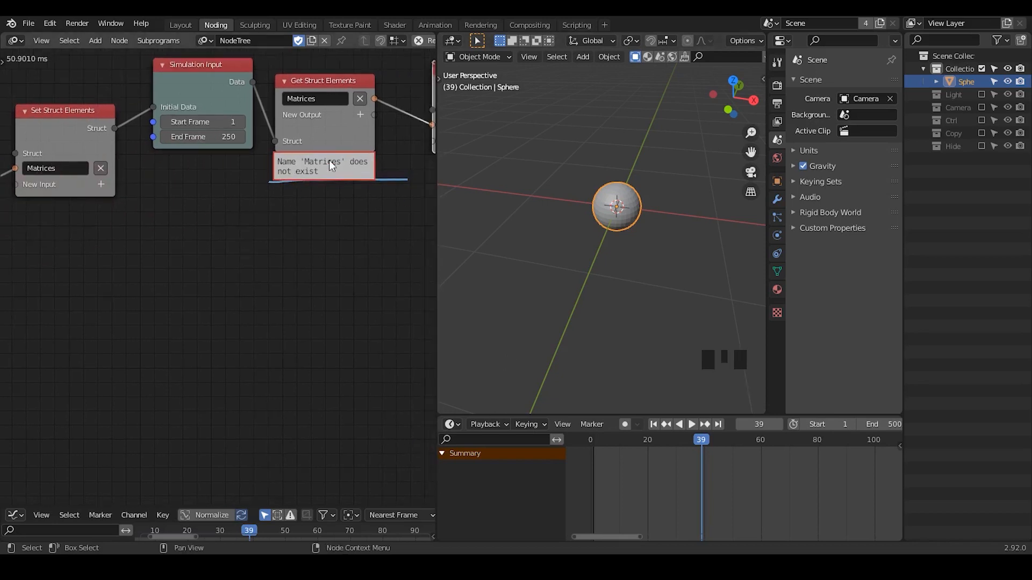
- Set the timeline's playback sync mode to Play Every Frame
{"action": "left_click", "coordinate": [501, 422]}
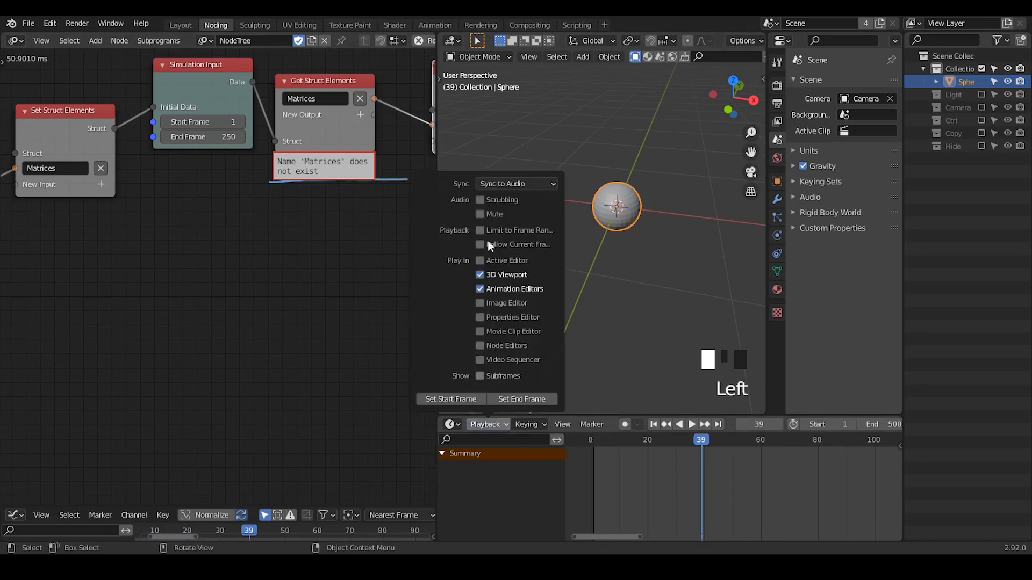
{"action": "left_click", "coordinate": [511, 186]}
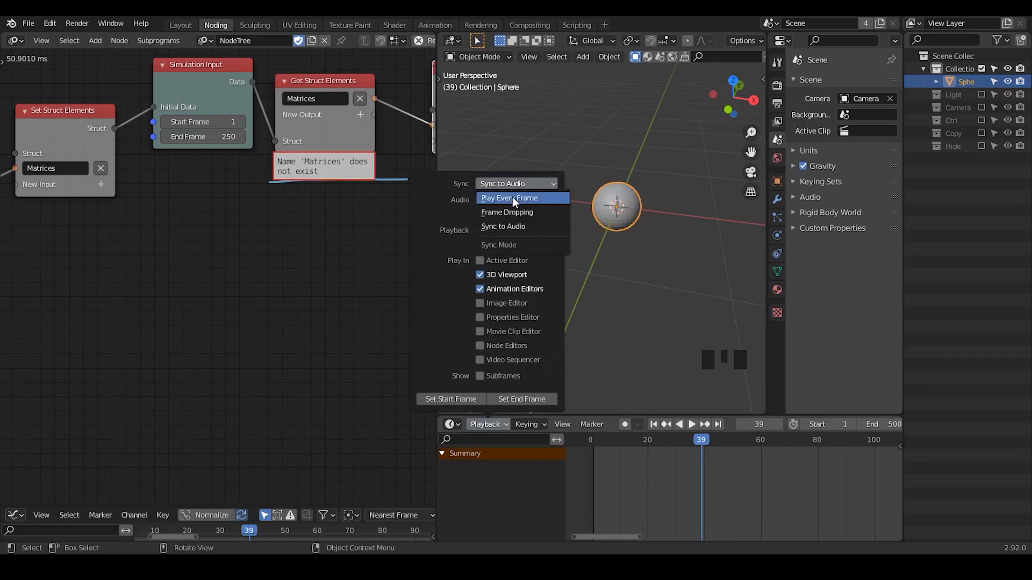
{"action": "left_click", "coordinate": [512, 197]}
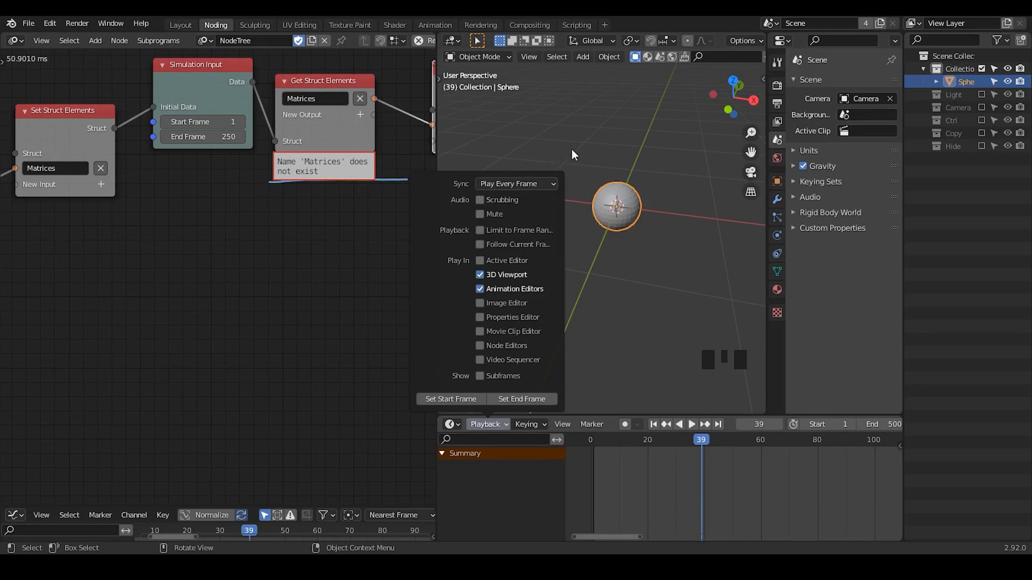
{"action": "left_click", "coordinate": [488, 425]}
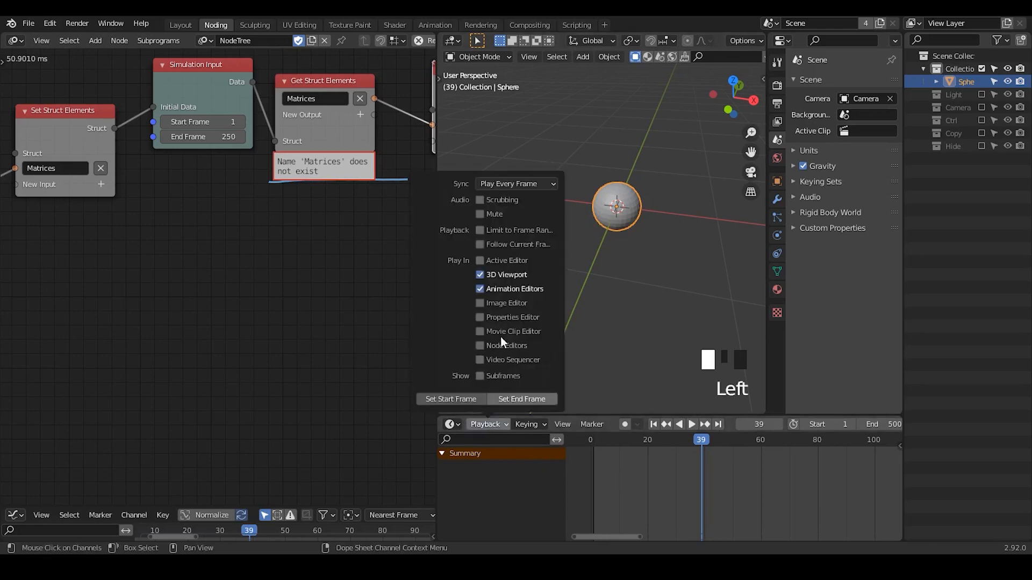
{"action": "left_click", "coordinate": [517, 184]}
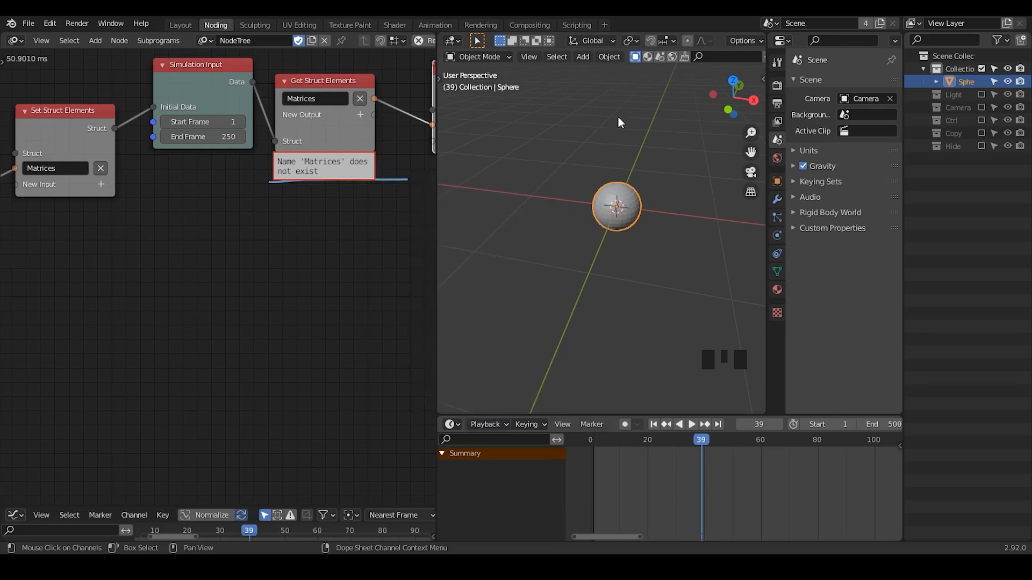
{"action": "left_click", "coordinate": [559, 151]}
- Replay the animation briefly from frame 1, stop it, and underline the node tree's execution time with an annotation
{"action": "left_click", "coordinate": [653, 425]}
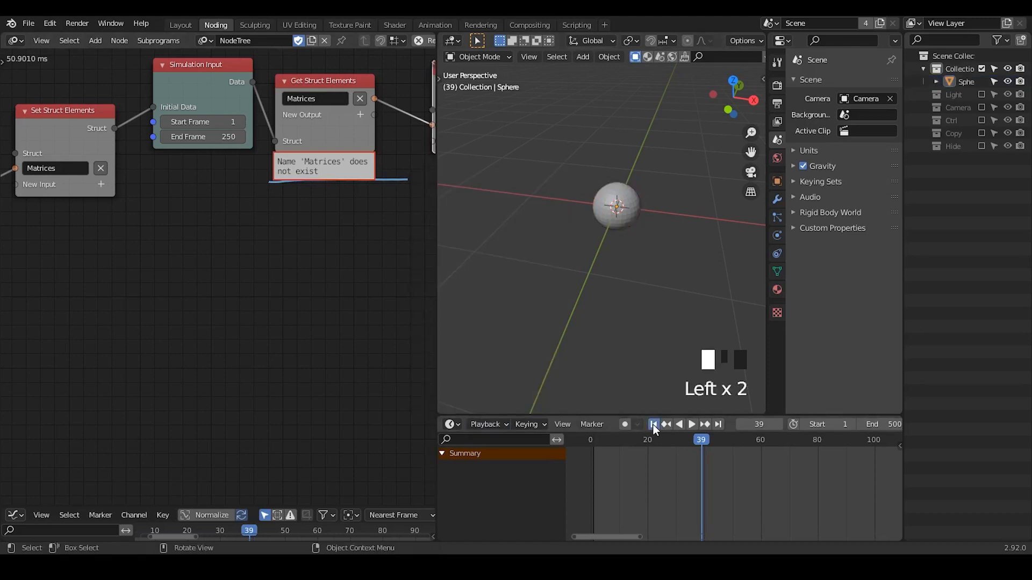
{"action": "left_click", "coordinate": [692, 426]}
{"action": "left_click", "coordinate": [692, 426]}
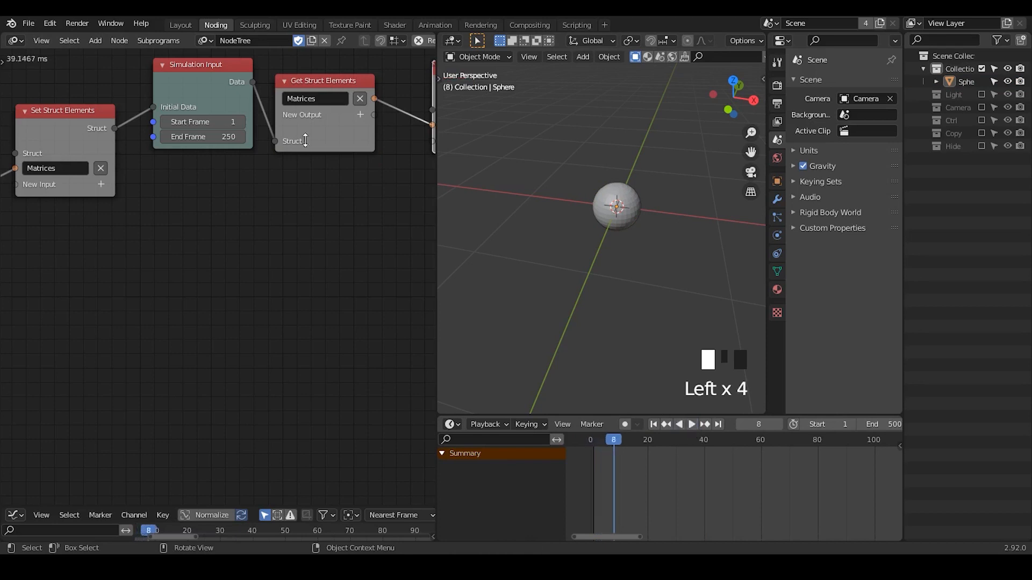
{"action": "key", "text": "d"}
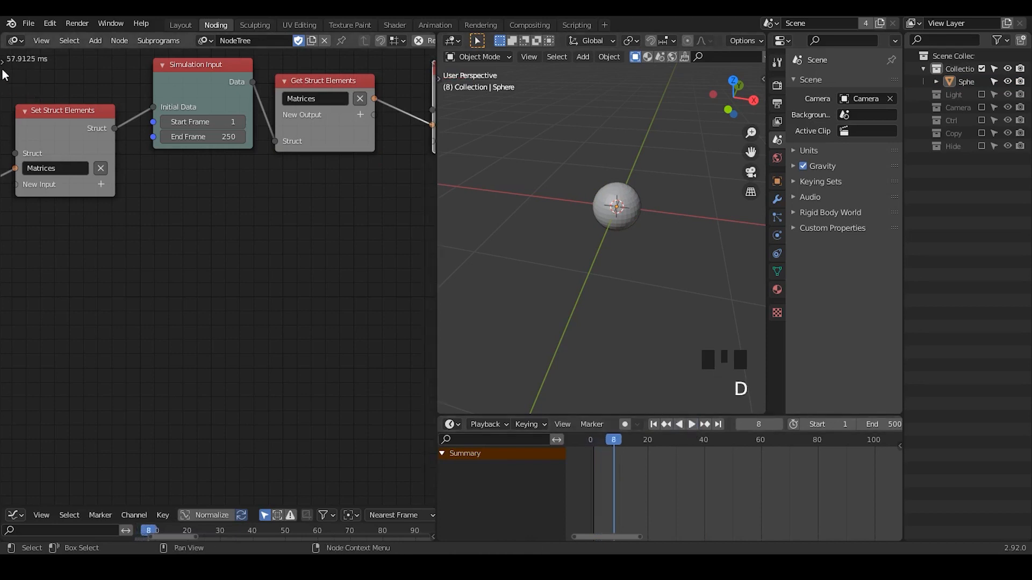
{"action": "left_click_drag", "start_coordinate": [3, 69], "coordinate": [103, 64]}
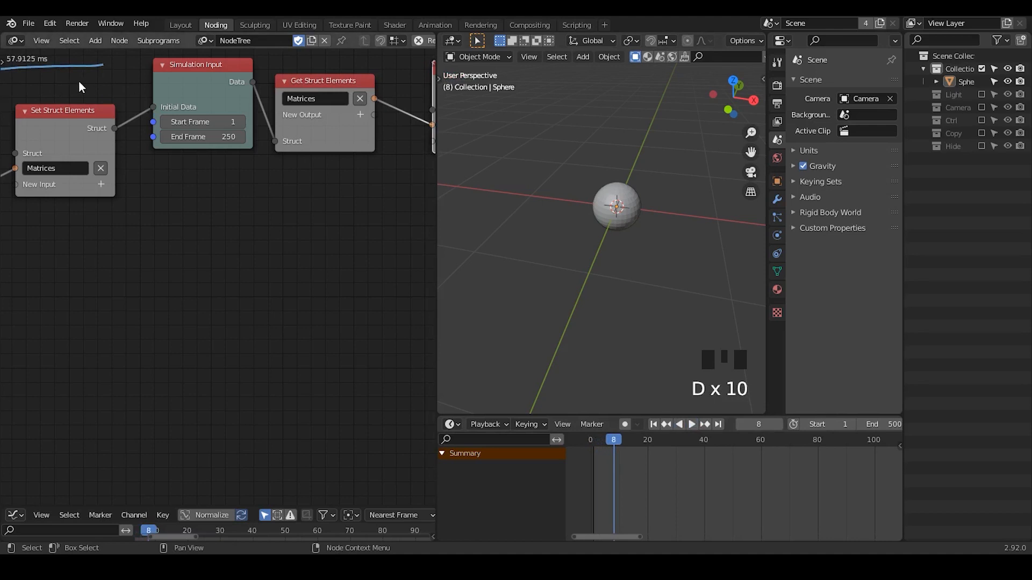
- Replay the animation from frame 1 twice to compare execution time with the viewport frame rate, and erase the annotation
{"action": "left_click", "coordinate": [653, 425]}
{"action": "left_click", "coordinate": [692, 426]}
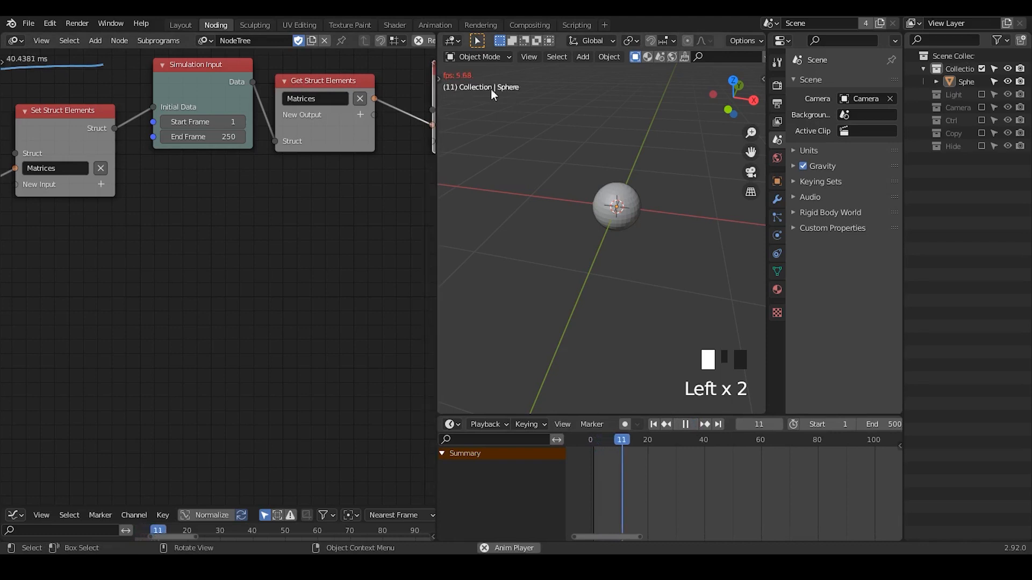
{"action": "left_click", "coordinate": [682, 424]}
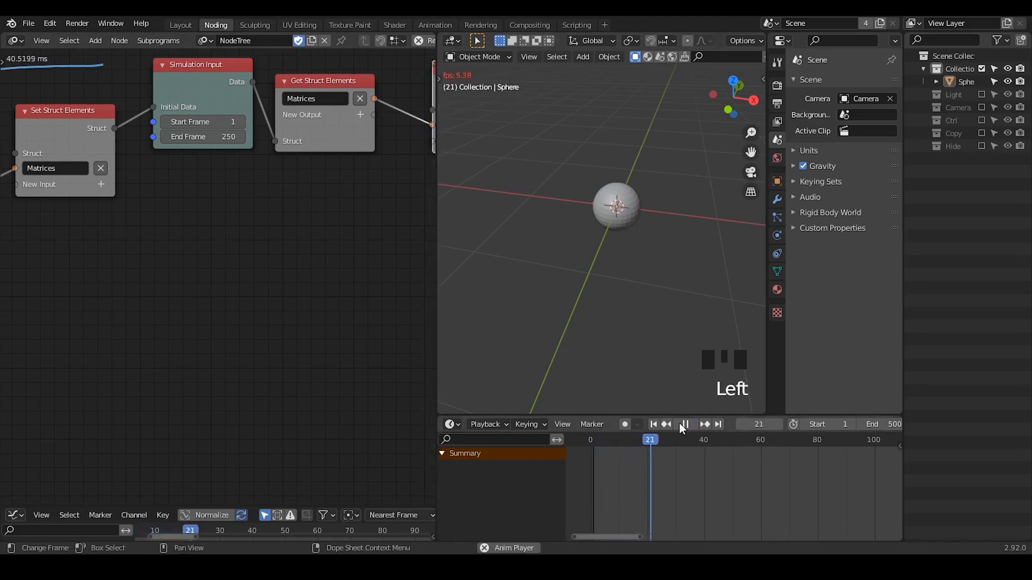
{"action": "left_click", "coordinate": [688, 425]}
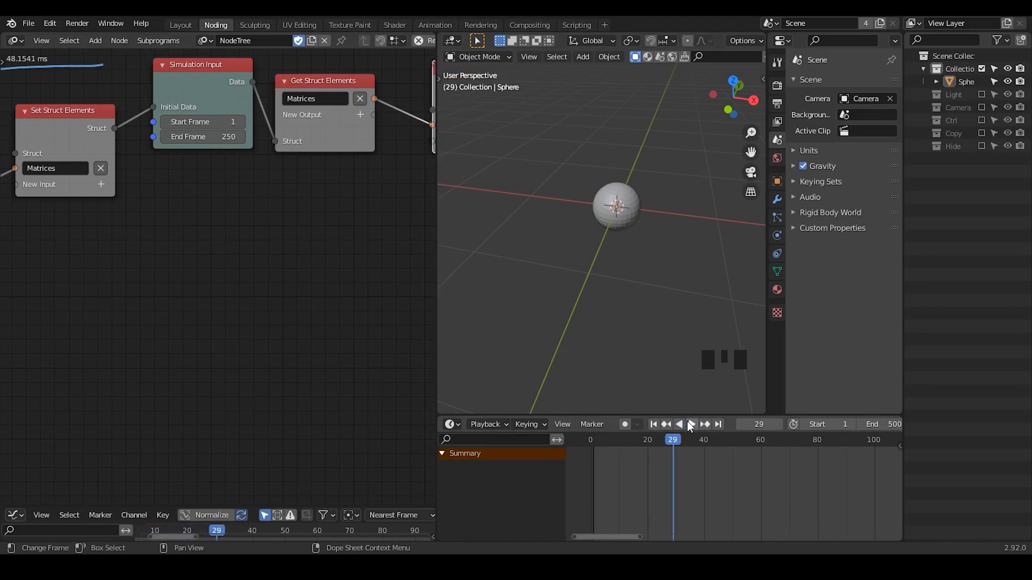
{"action": "left_click", "coordinate": [654, 424]}
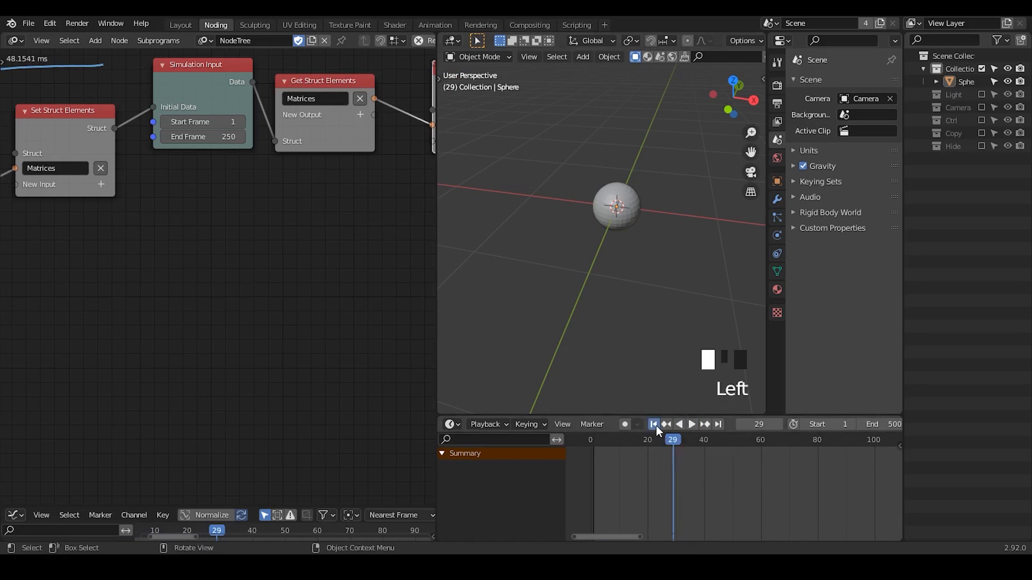
{"action": "left_click", "coordinate": [692, 425]}
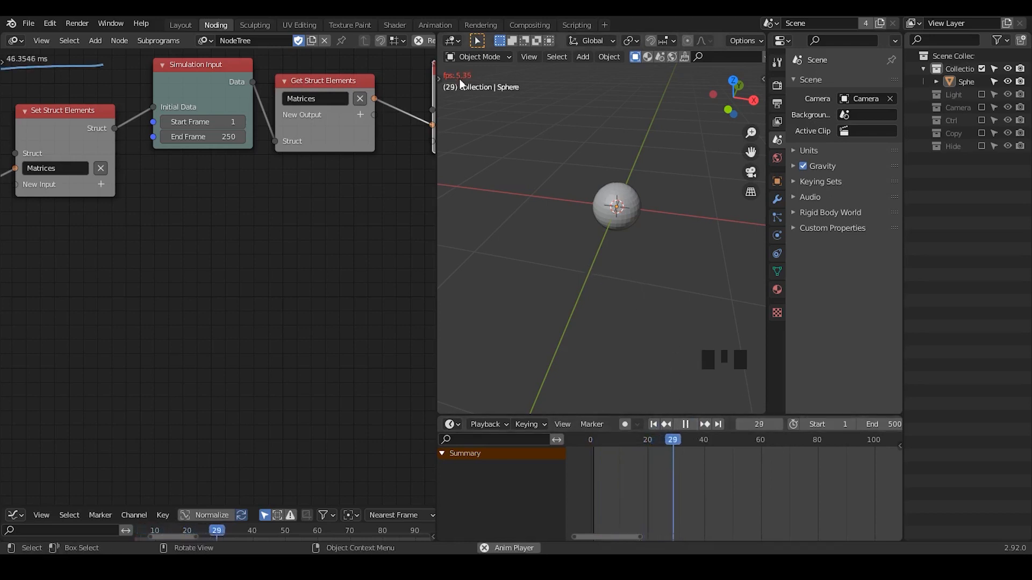
{"action": "left_click", "coordinate": [686, 425]}
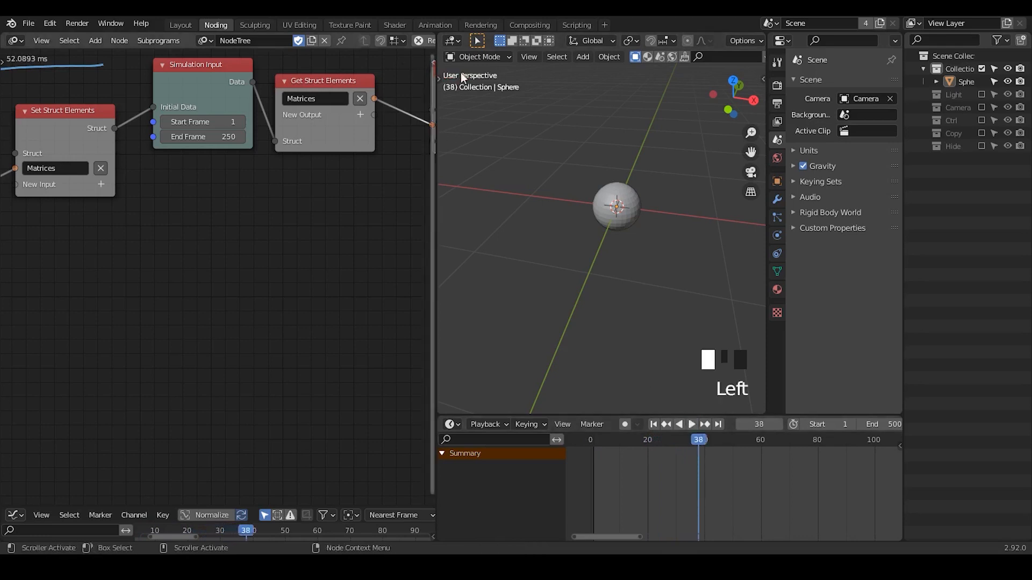
{"action": "right_click_drag", "start_coordinate": [41, 113], "coordinate": [7, 75]}
{"action": "key", "text": "d"}
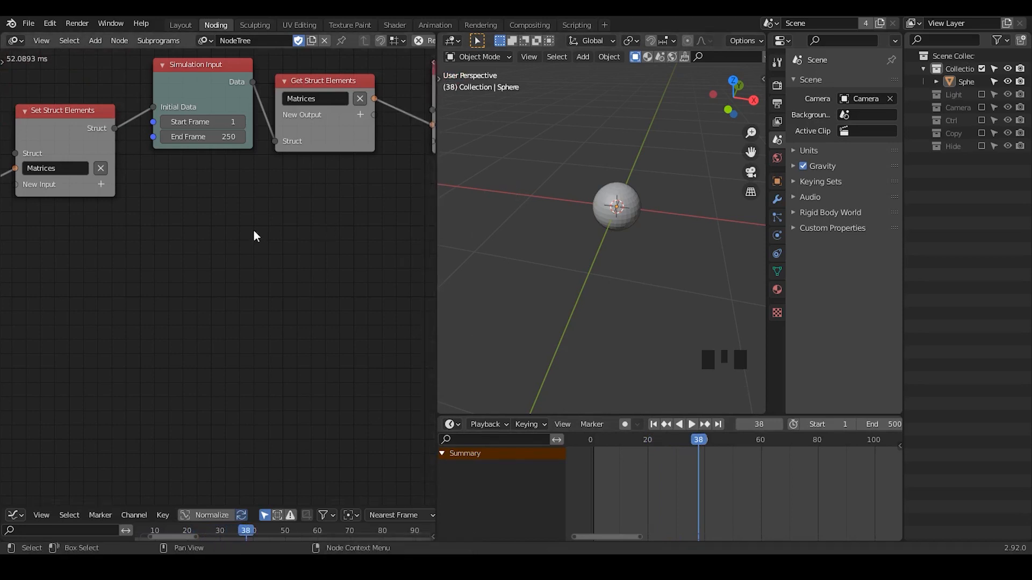
- Add a Spline List input to the Set Struct Elements node that feeds Simulation Input
{"action": "middle_click_drag", "start_coordinate": [127, 231], "coordinate": [123, 196]}
{"action": "left_click", "coordinate": [244, 179]}
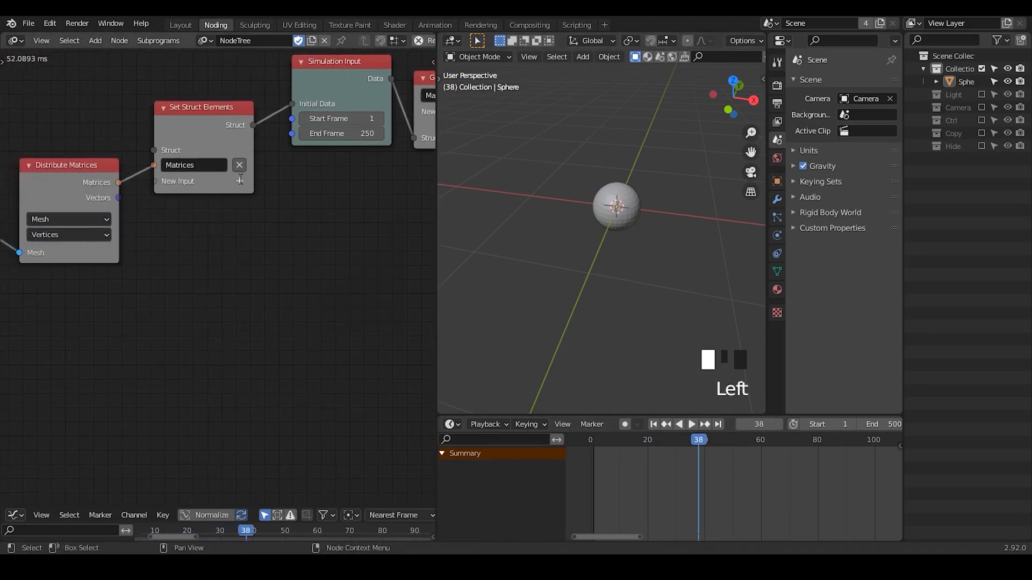
{"action": "type", "text": "spline"}
{"action": "key", "text": "Down"}
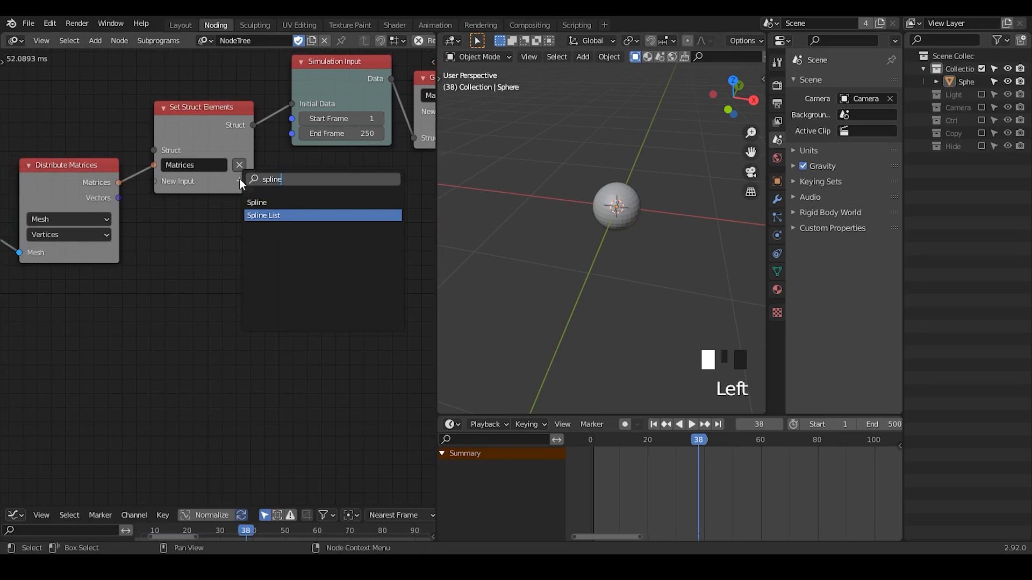
{"action": "key", "text": "Return"}
- Add a Spline List output to the Get Struct Elements node
{"action": "middle_click_drag", "start_coordinate": [264, 190], "coordinate": [236, 161]}
{"action": "left_click", "coordinate": [301, 115]}
{"action": "type", "text": "spline"}
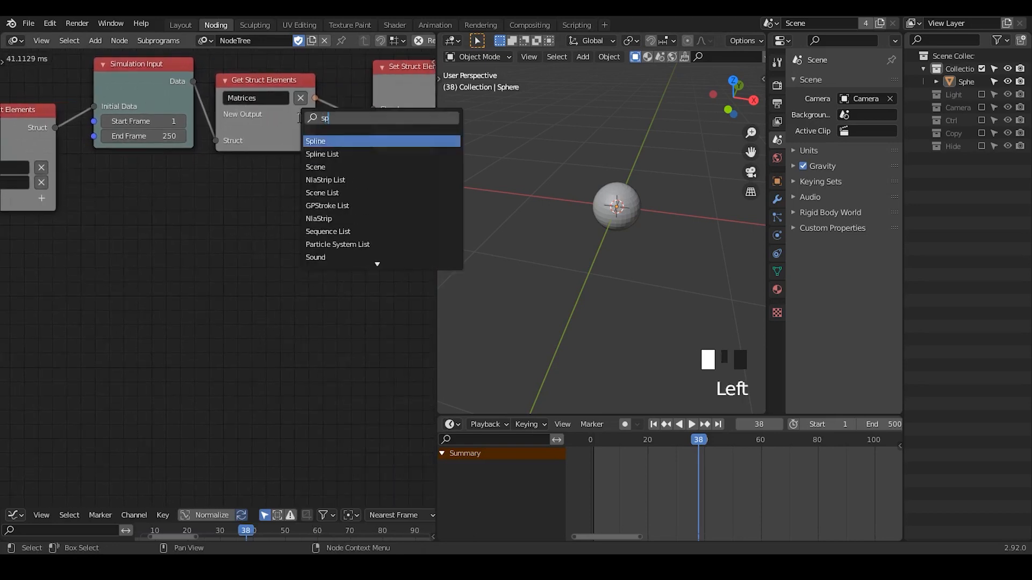
{"action": "key", "text": "Down"}
{"action": "key", "text": "Return"}
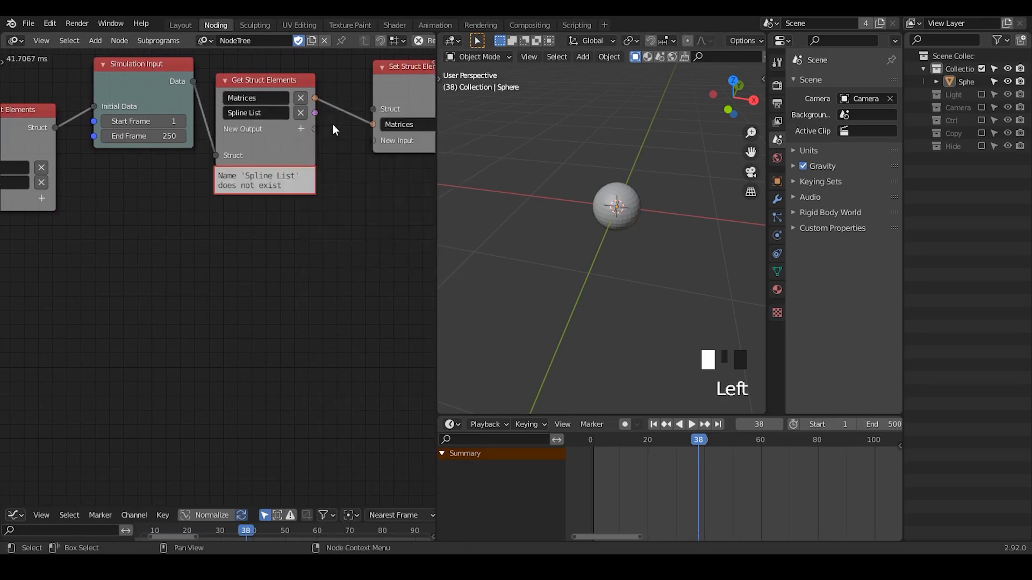
- Add a Spline List input to the Set Struct Elements node that feeds Simulation Output
{"action": "middle_click_drag", "start_coordinate": [333, 126], "coordinate": [256, 125]}
{"action": "left_click", "coordinate": [383, 140]}
{"action": "type", "text": "spline"}
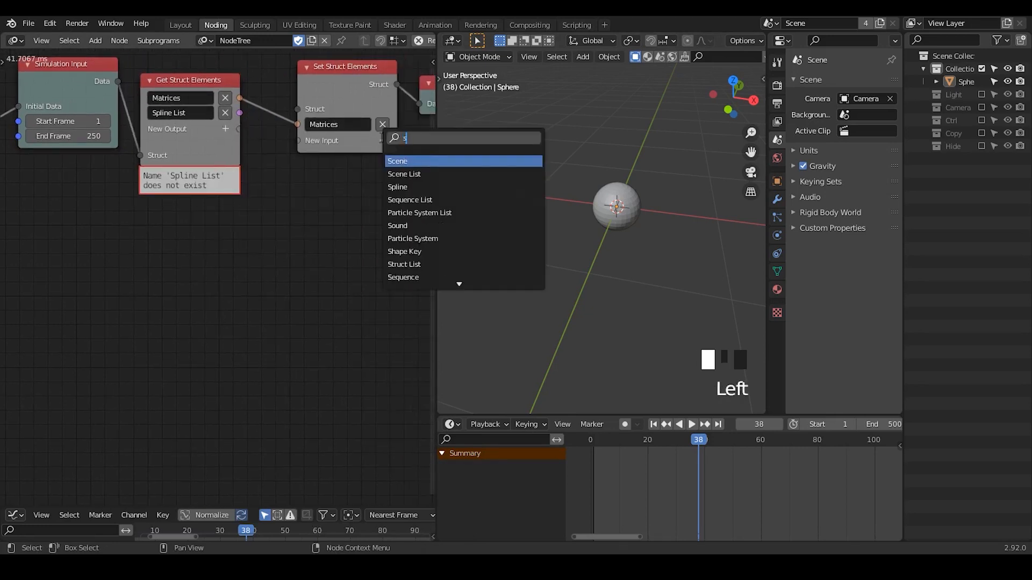
{"action": "key", "text": "Down"}
{"action": "key", "text": "Return"}
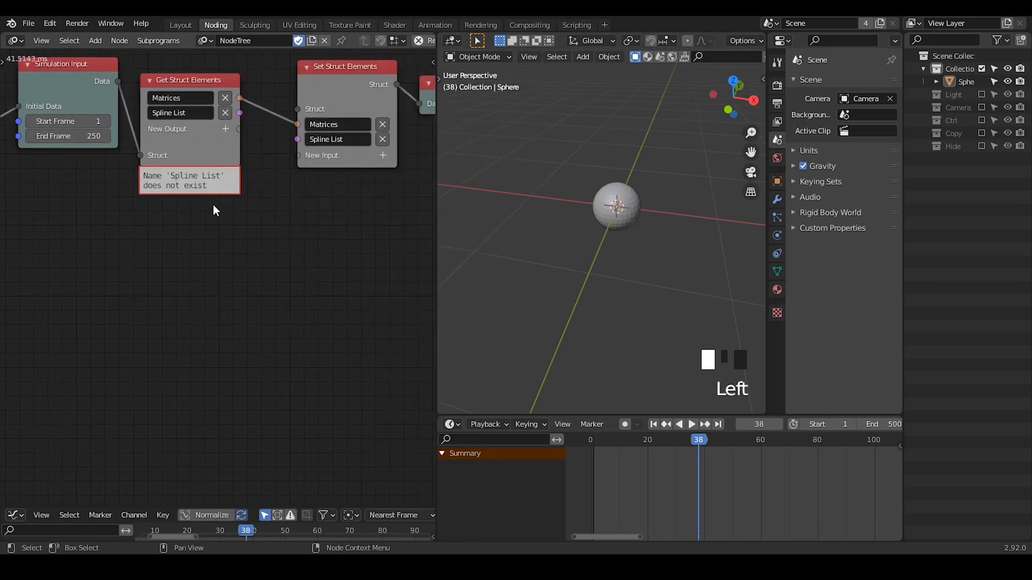
- Return the timeline to frame 1 to reinitialize the simulation with the added Spline List element
{"action": "middle_click_drag", "start_coordinate": [204, 171], "coordinate": [299, 149]}
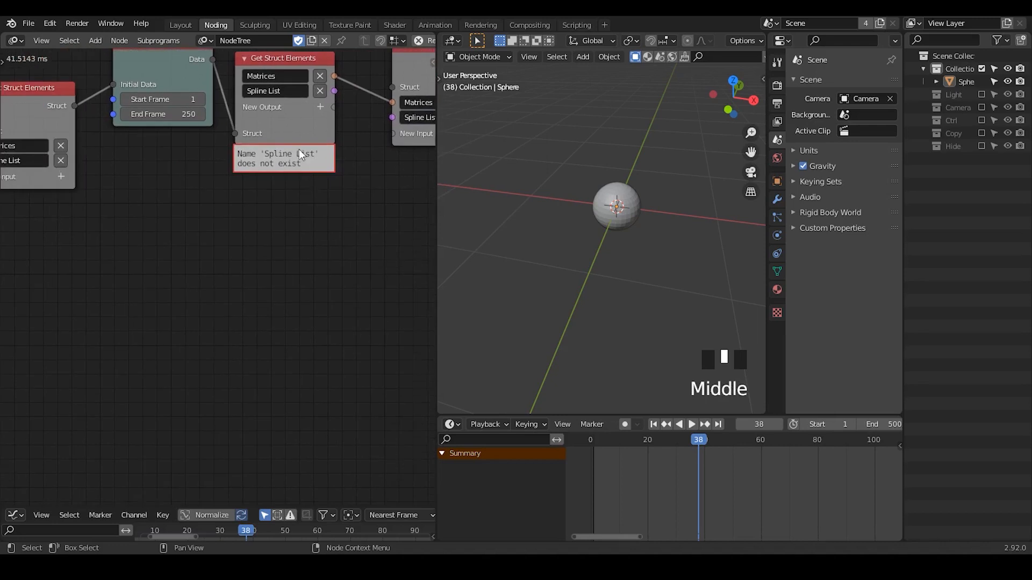
{"action": "left_click", "coordinate": [653, 424]}
{"action": "middle_click_drag", "start_coordinate": [181, 200], "coordinate": [195, 219]}
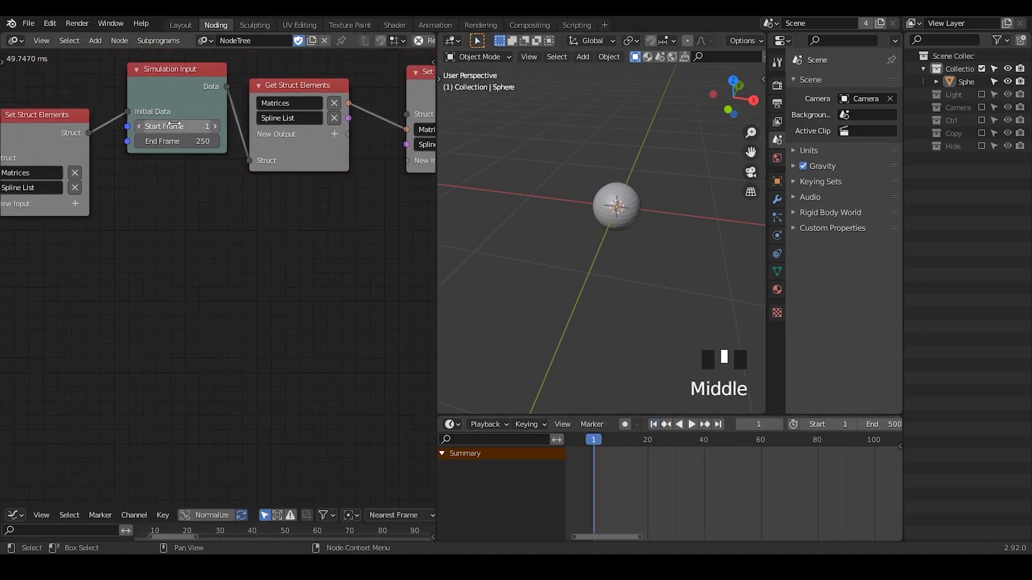
- Set Simulation Input's Start Frame to 15 and move the timeline to frame 15
{"action": "mouse_move", "coordinate": [183, 125]}
{"action": "left_mouse_down"}
{"action": "mouse_move", "coordinate": [219, 207]}
{"action": "mouse_move", "coordinate": [614, 371]}
{"action": "mouse_move", "coordinate": [185, 130]}
{"action": "left_mouse_up"}
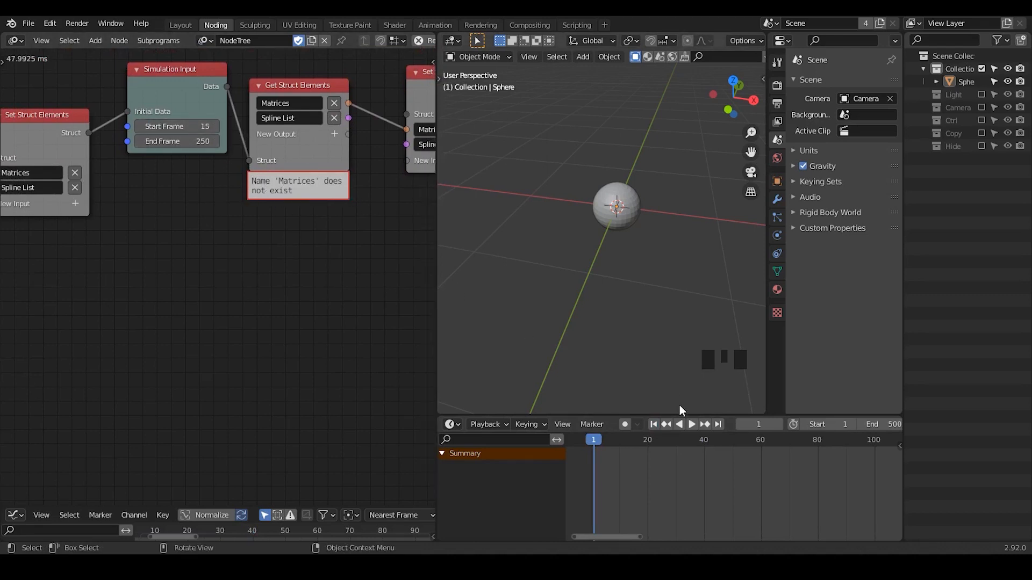
{"action": "left_click", "coordinate": [764, 424]}
{"action": "type", "text": "15"}
{"action": "key", "text": "Return"}
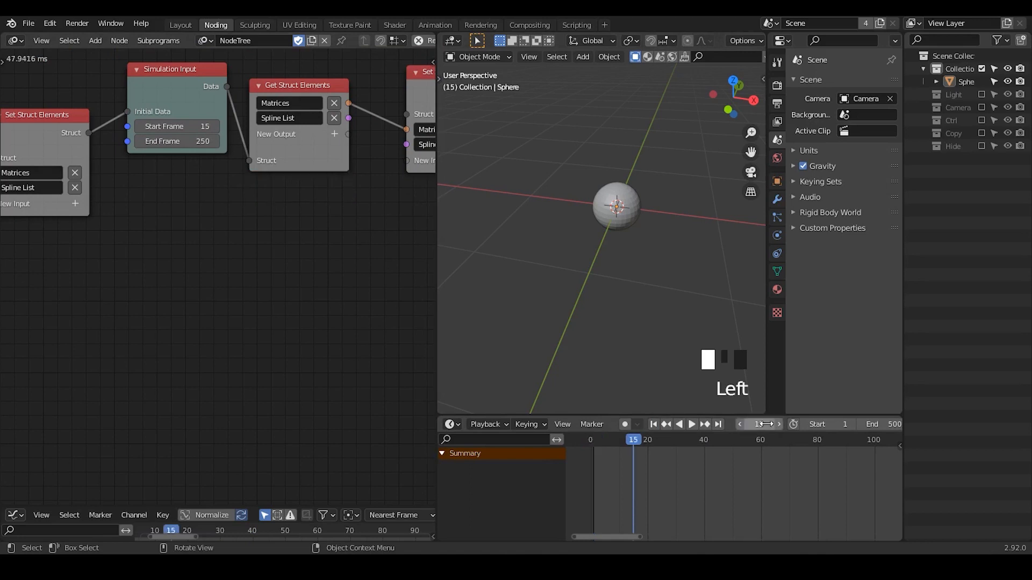
- Set Simulation Input's Start Frame back to 1 and return the timeline to the first frame
{"action": "middle_click_drag", "start_coordinate": [115, 218], "coordinate": [168, 191]}
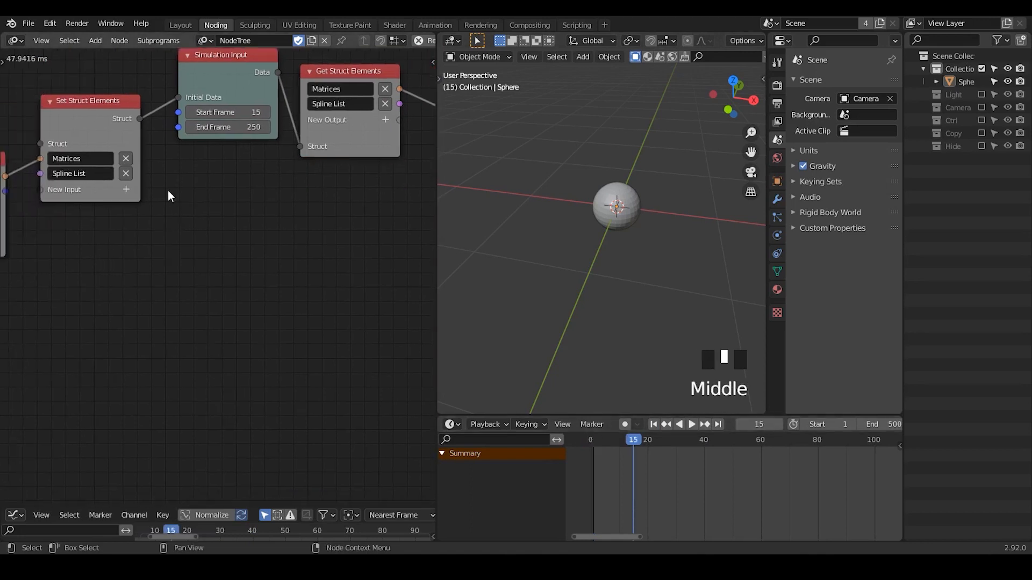
{"action": "left_click", "coordinate": [238, 113]}
{"action": "type", "text": "1"}
{"action": "key", "text": "Return"}
{"action": "left_click", "coordinate": [656, 427]}
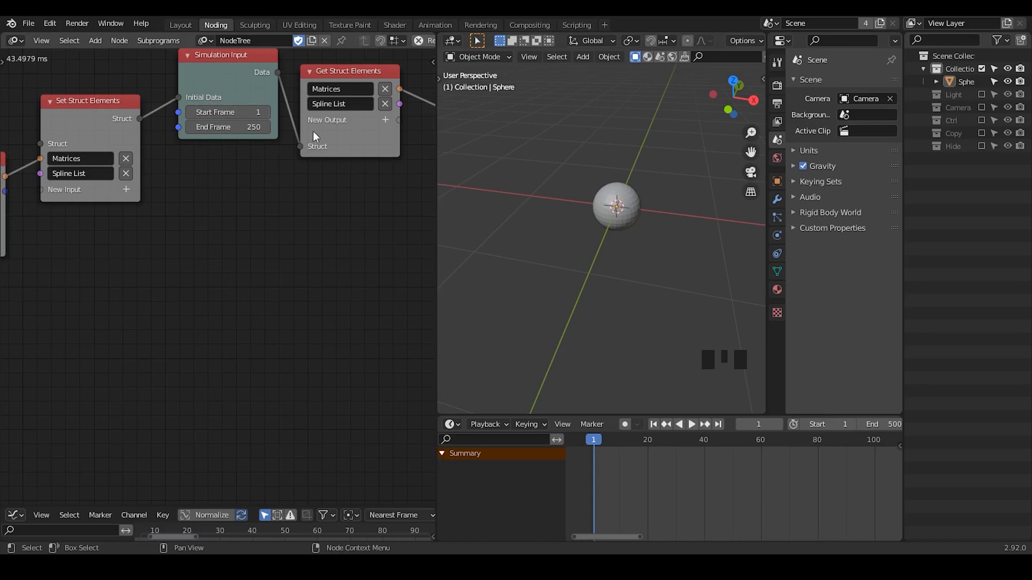
- Widen the node editor and move the second Set Struct Elements and Simulation Output nodes far to the right of Get Struct Elements
{"action": "middle_click_drag", "start_coordinate": [391, 197], "coordinate": [99, 241]}
{"action": "left_click_drag", "start_coordinate": [400, 75], "coordinate": [124, 245]}
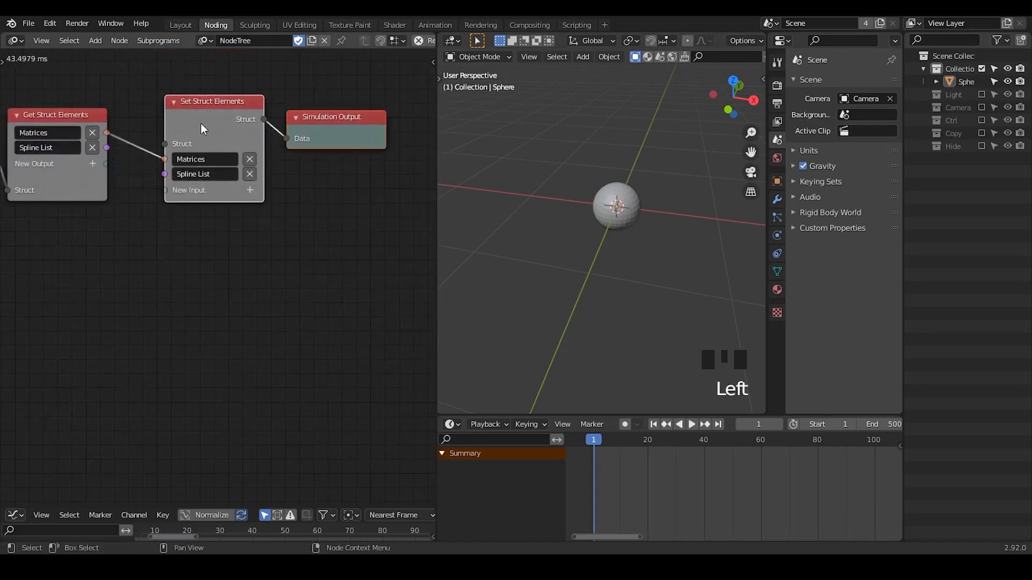
{"action": "left_click_drag", "start_coordinate": [201, 123], "coordinate": [410, 109]}
{"action": "middle_click_drag", "start_coordinate": [219, 244], "coordinate": [269, 239]}
{"action": "left_click_drag", "start_coordinate": [436, 232], "coordinate": [570, 240]}
{"action": "left_click_drag", "start_coordinate": [421, 93], "coordinate": [516, 172]}
{"action": "key", "text": "g"}
{"action": "left_click", "coordinate": [466, 261]}
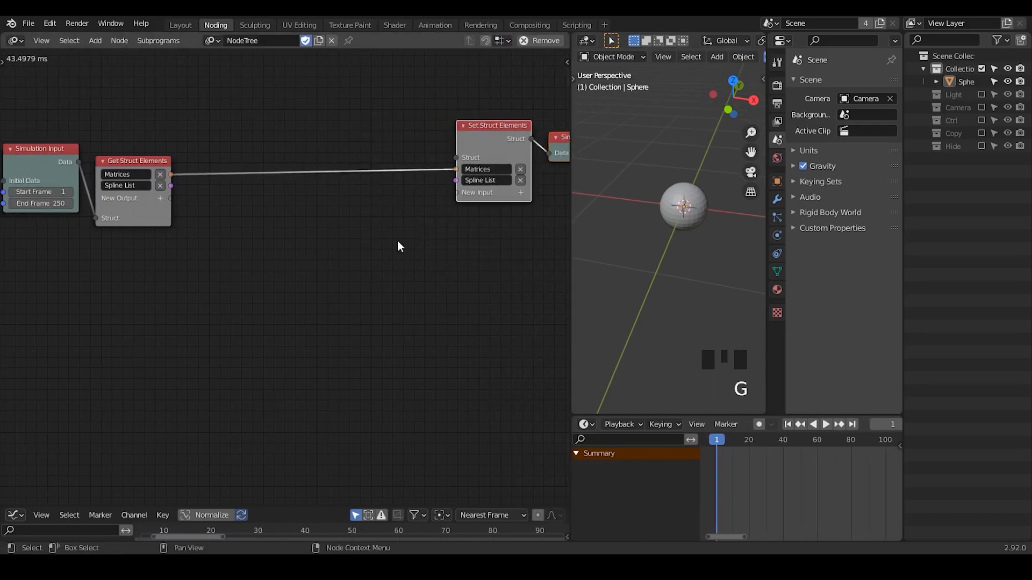
- Insert an Offset Matrices node into the Matrices link between Get Struct Elements and the second Set Struct Elements node
{"action": "left_click", "coordinate": [321, 243]}
{"action": "middle_click_drag", "start_coordinate": [338, 293], "coordinate": [331, 256], "text": "ctrl"}
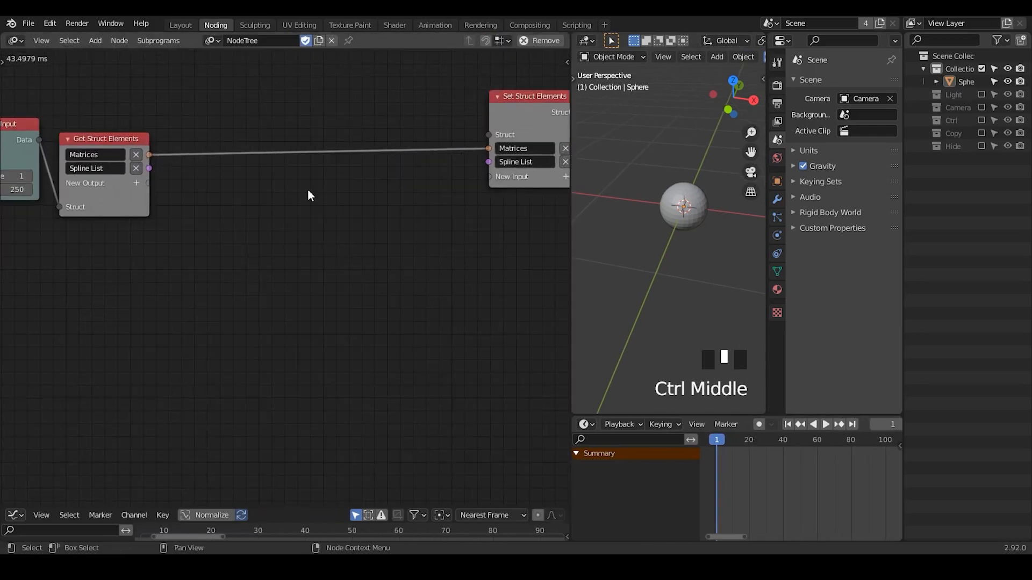
{"action": "key", "text": "ctrl+a"}
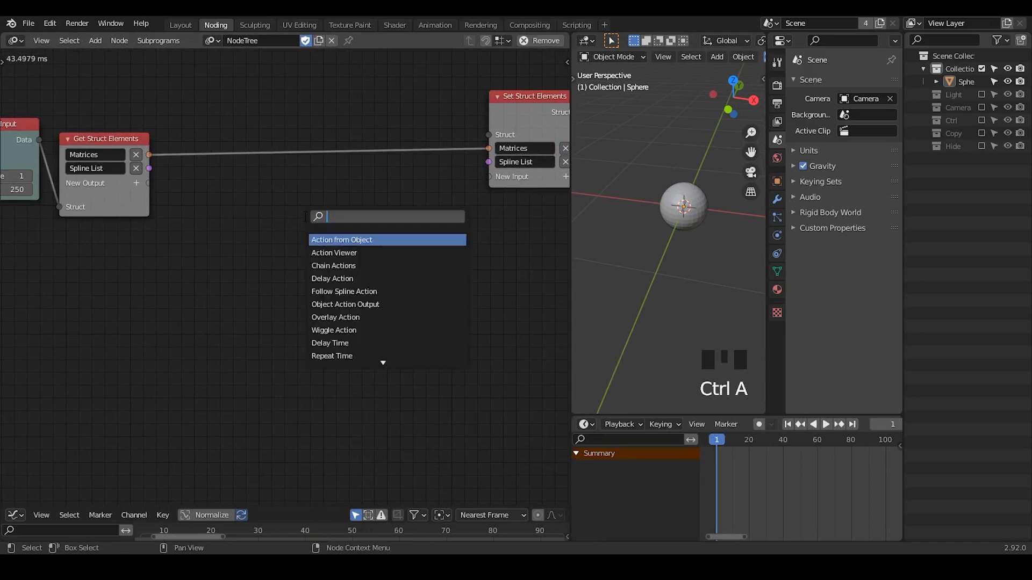
{"action": "type", "text": "offset ma"}
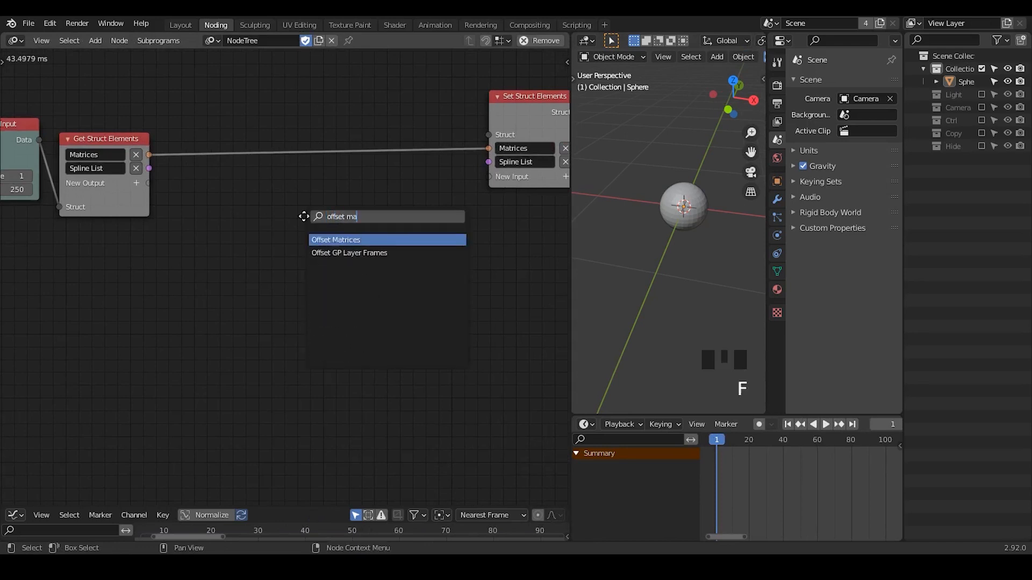
{"action": "key", "text": "Return"}
{"action": "left_click", "coordinate": [245, 203]}
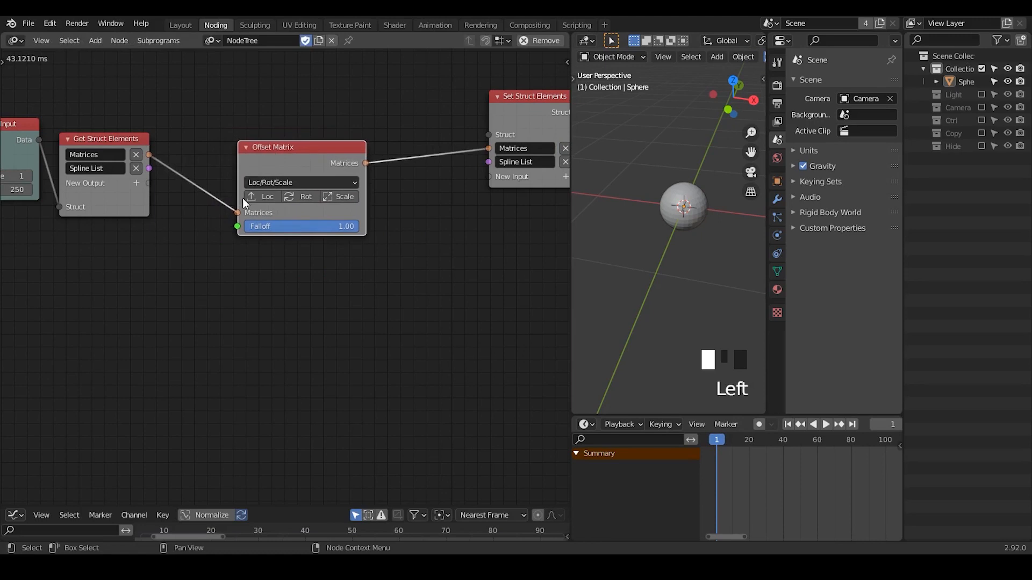
{"action": "middle_click_drag", "start_coordinate": [39, 332], "coordinate": [520, 235]}
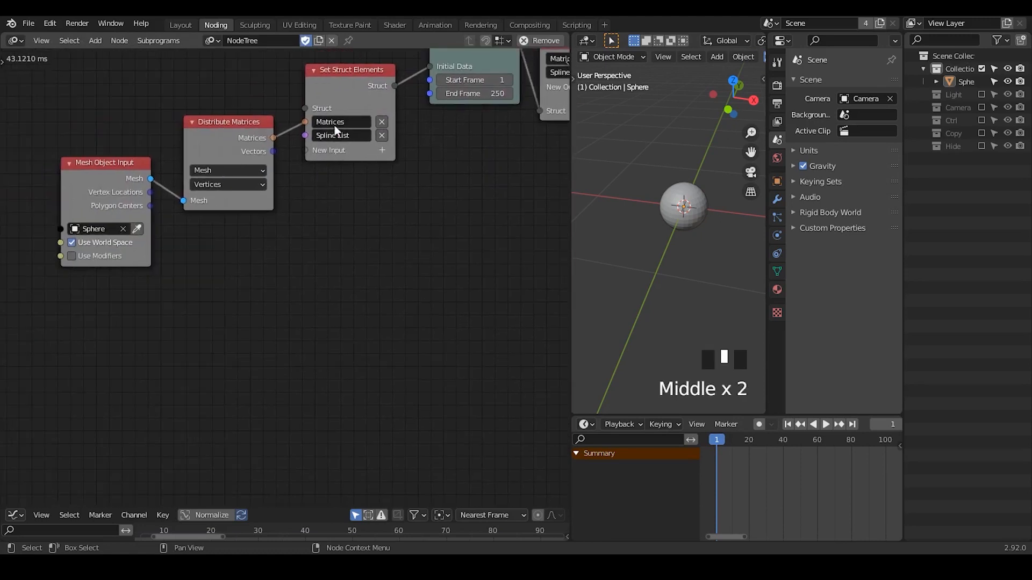
{"action": "left_click_drag", "start_coordinate": [272, 154], "coordinate": [289, 170]}
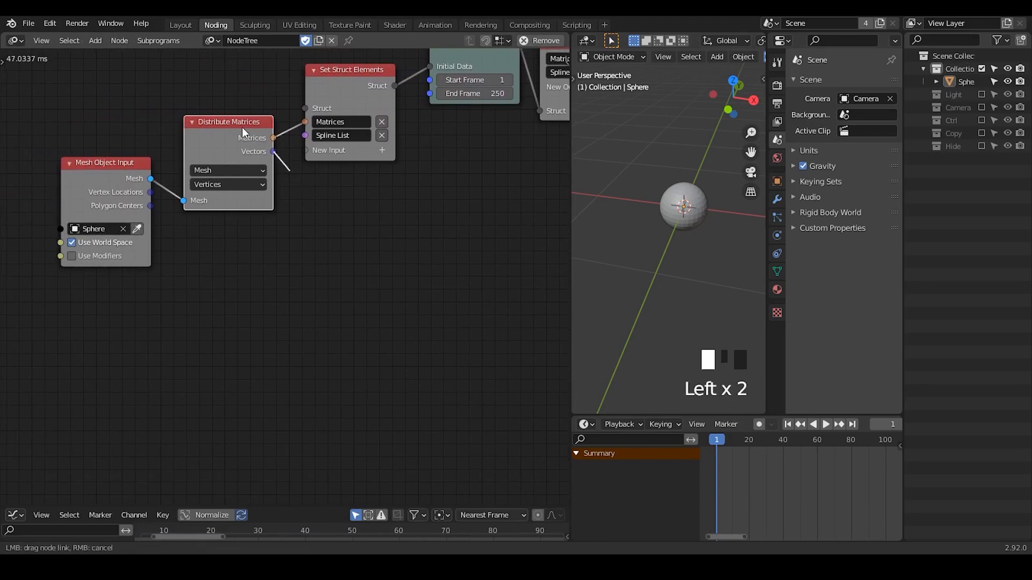
{"action": "left_click_drag", "start_coordinate": [242, 127], "coordinate": [248, 131]}
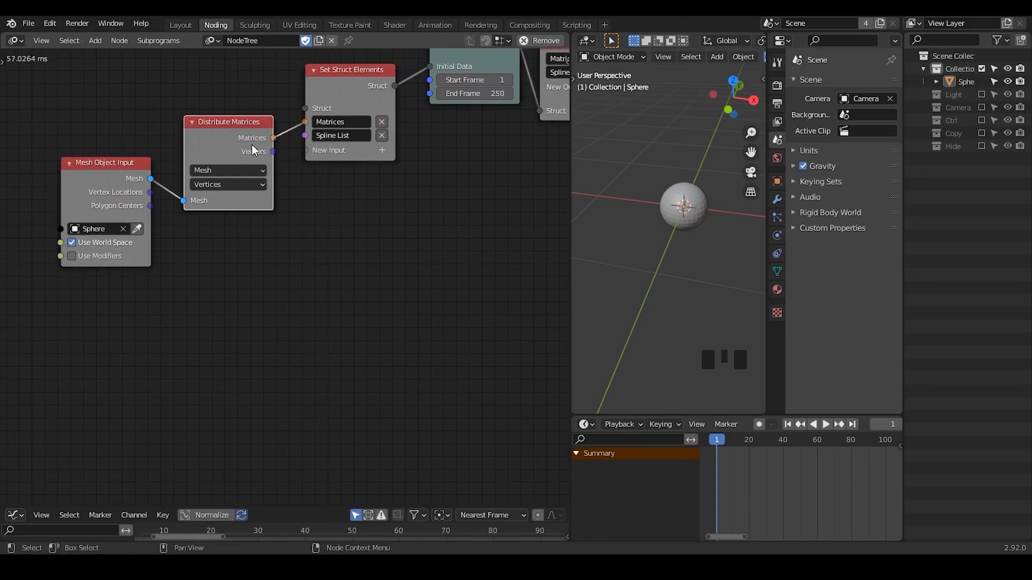
{"action": "middle_click_drag", "start_coordinate": [505, 198], "coordinate": [392, 198]}
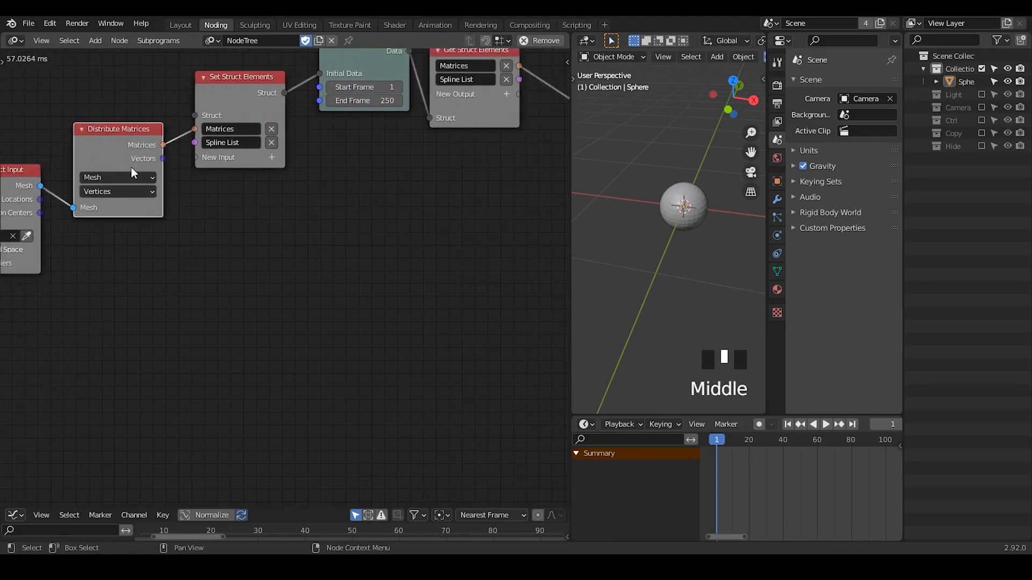
{"action": "middle_click_drag", "start_coordinate": [134, 173], "coordinate": [189, 157]}
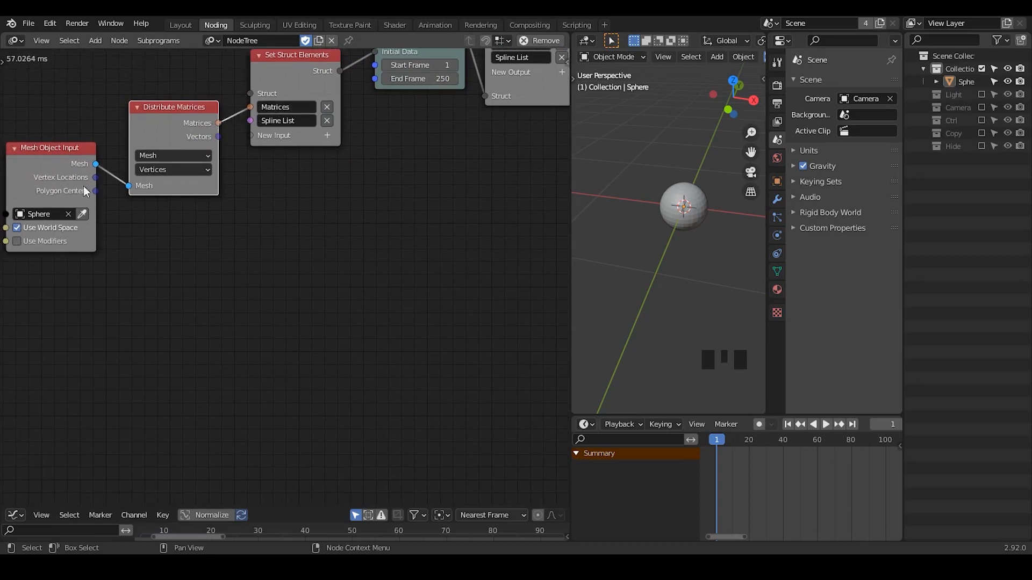
- Expose the Vertex Normals output on the Mesh Object Input node
{"action": "left_click", "coordinate": [168, 145]}
{"action": "left_click", "coordinate": [73, 167]}
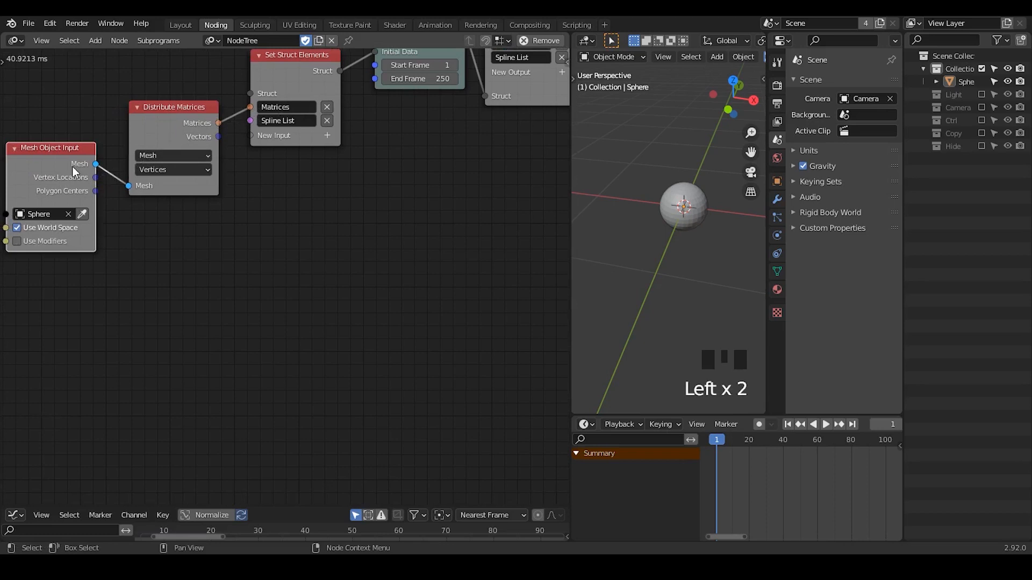
{"action": "key", "text": "u"}
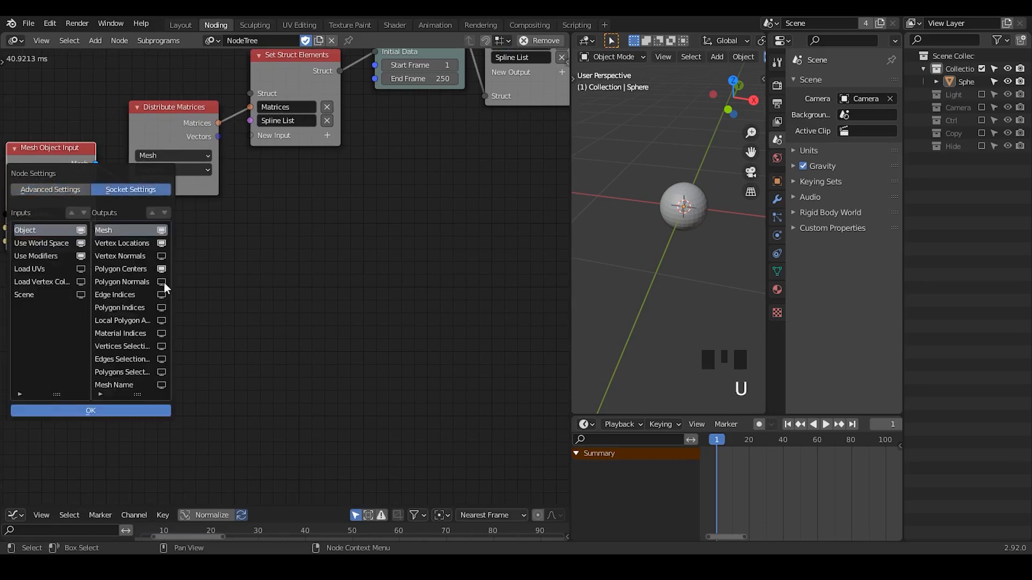
{"action": "left_click", "coordinate": [161, 255]}
{"action": "left_click", "coordinate": [140, 410]}
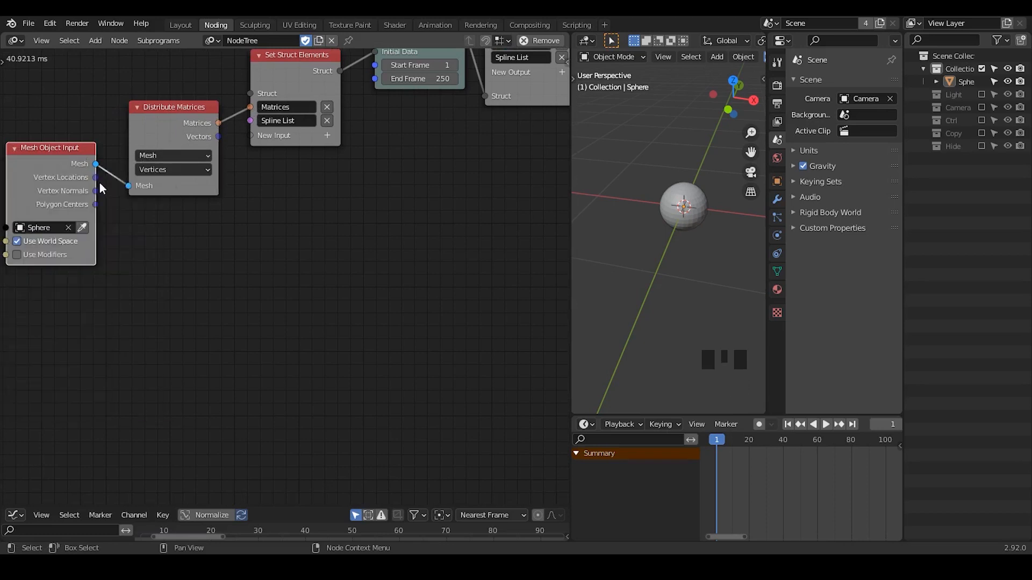
{"action": "mouse_move", "coordinate": [96, 178]}
{"action": "left_mouse_down"}
{"action": "mouse_move", "coordinate": [119, 169]}
{"action": "mouse_move", "coordinate": [97, 190]}
{"action": "left_mouse_up"}
{"action": "left_click_drag", "start_coordinate": [100, 190], "coordinate": [129, 175]}
- Move the Offset Matrix node closer to Get Struct Elements and enable its location offset
{"action": "middle_click_drag", "start_coordinate": [370, 200], "coordinate": [353, 99]}
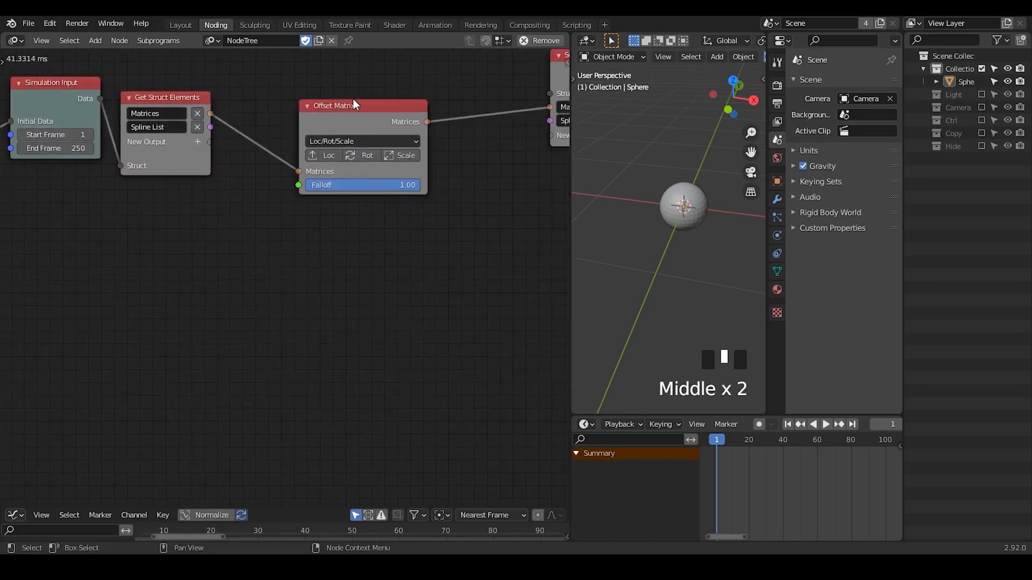
{"action": "left_click", "coordinate": [355, 99]}
{"action": "left_click_drag", "start_coordinate": [356, 105], "coordinate": [317, 86]}
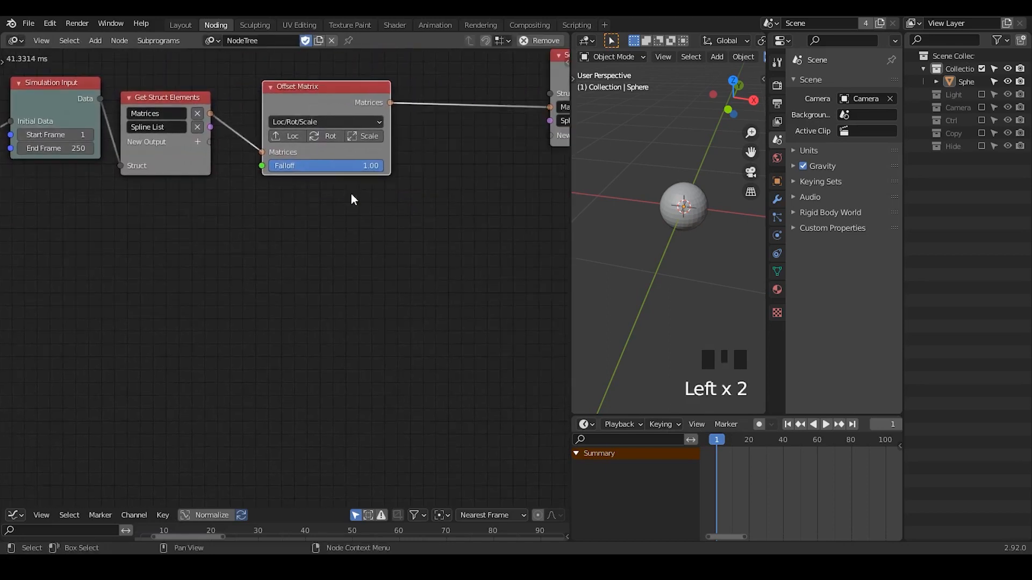
{"action": "middle_click_drag", "start_coordinate": [352, 196], "coordinate": [283, 211], "text": "ctrl"}
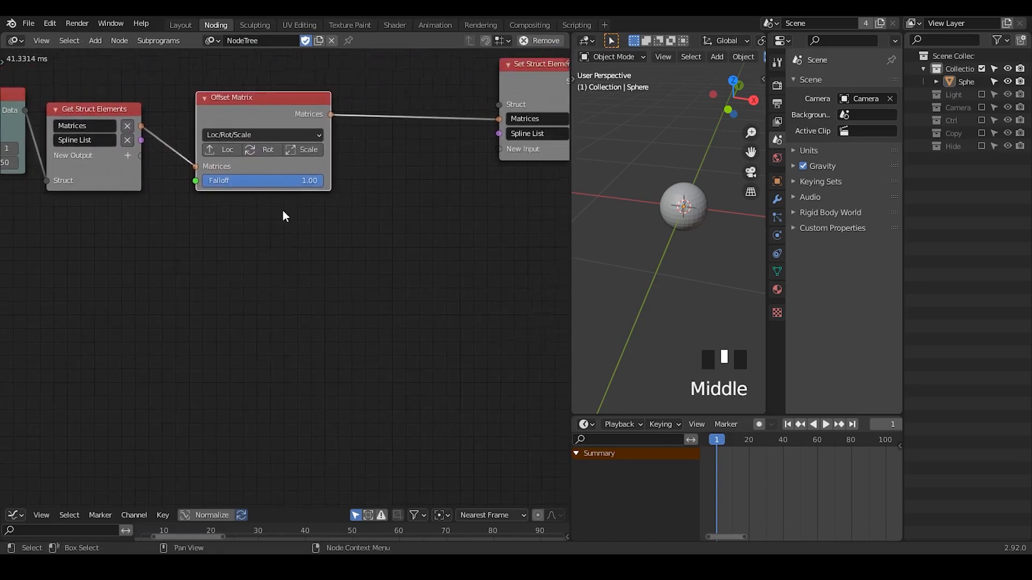
{"action": "left_click", "coordinate": [235, 149]}
- Add the Perlin Vector Noise subprogram node below Get Struct Elements and Offset Matrix
{"action": "type", "text": "per line"}
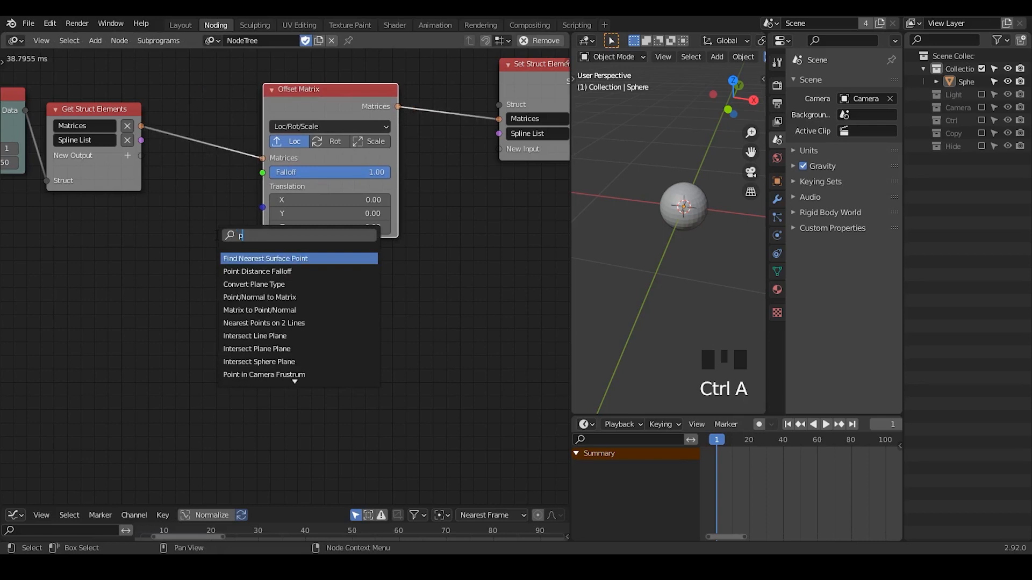
{"action": "key", "text": "BackSpace"}
{"action": "key", "text": "BackSpace"}
{"action": "key", "text": "BackSpace"}
{"action": "key", "text": "BackSpace"}
{"action": "key", "text": "BackSpace"}
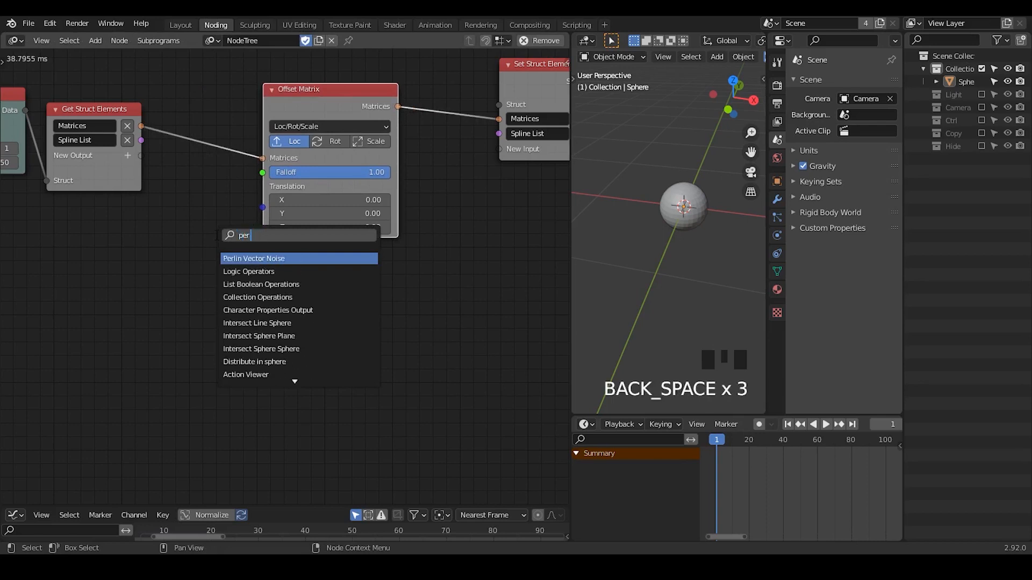
{"action": "type", "text": "lin ve"}
{"action": "key", "text": "Return"}
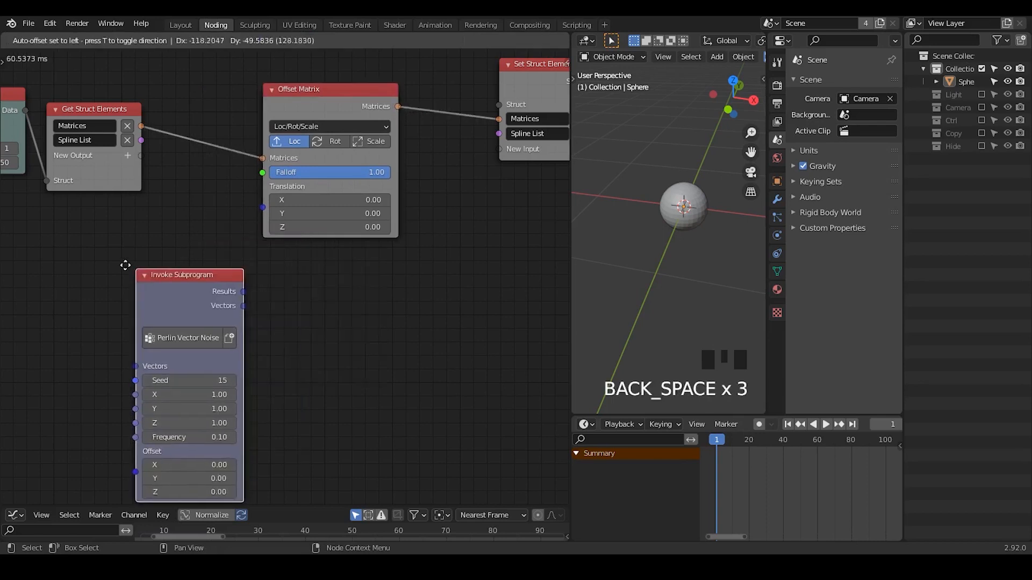
{"action": "left_click", "coordinate": [103, 226]}
{"action": "middle_click_drag", "start_coordinate": [178, 244], "coordinate": [208, 199]}
{"action": "left_click", "coordinate": [202, 197]}
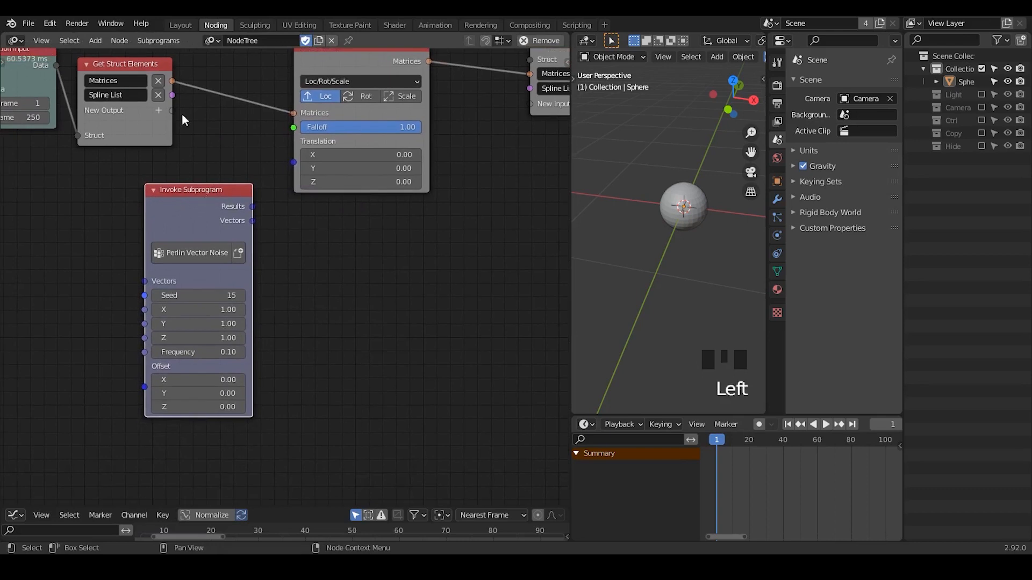
- Open the Preset1 node tree and examine how its Perlin Vector Noise frame is built
{"action": "left_click", "coordinate": [212, 41]}
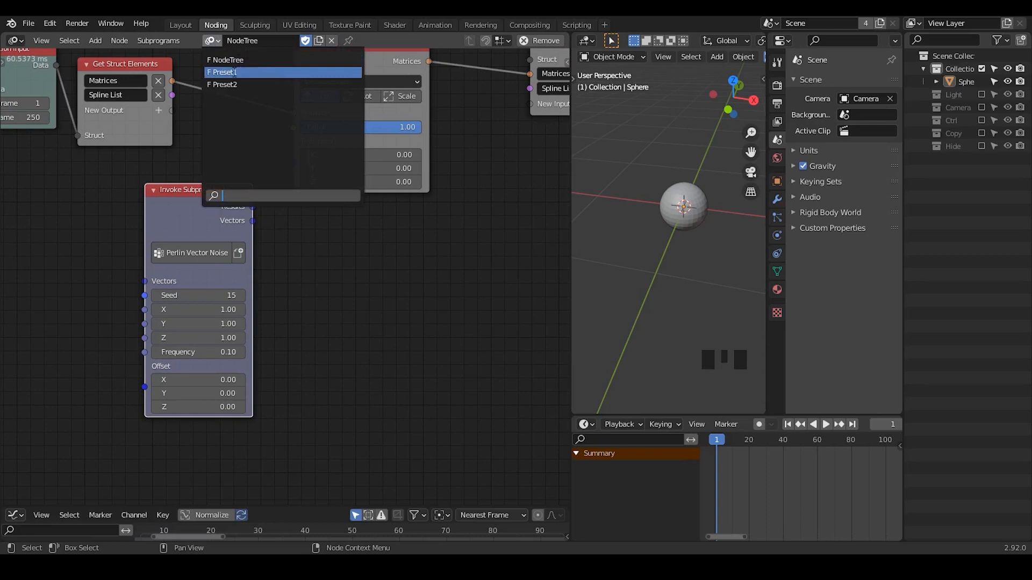
{"action": "left_click", "coordinate": [213, 40]}
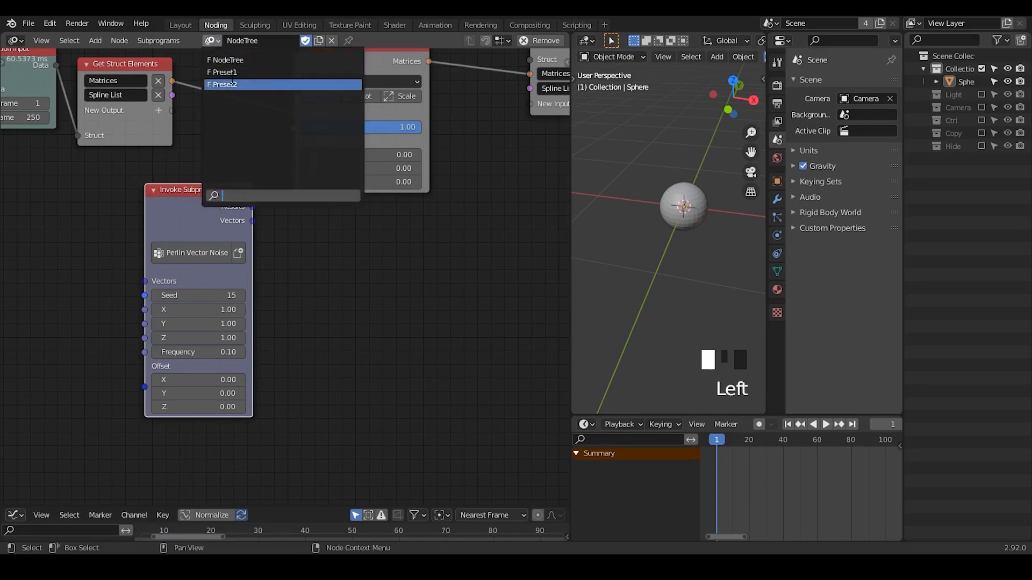
{"action": "left_click", "coordinate": [228, 77]}
{"action": "left_click", "coordinate": [160, 81]}
{"action": "key", "text": "ctrl+f"}
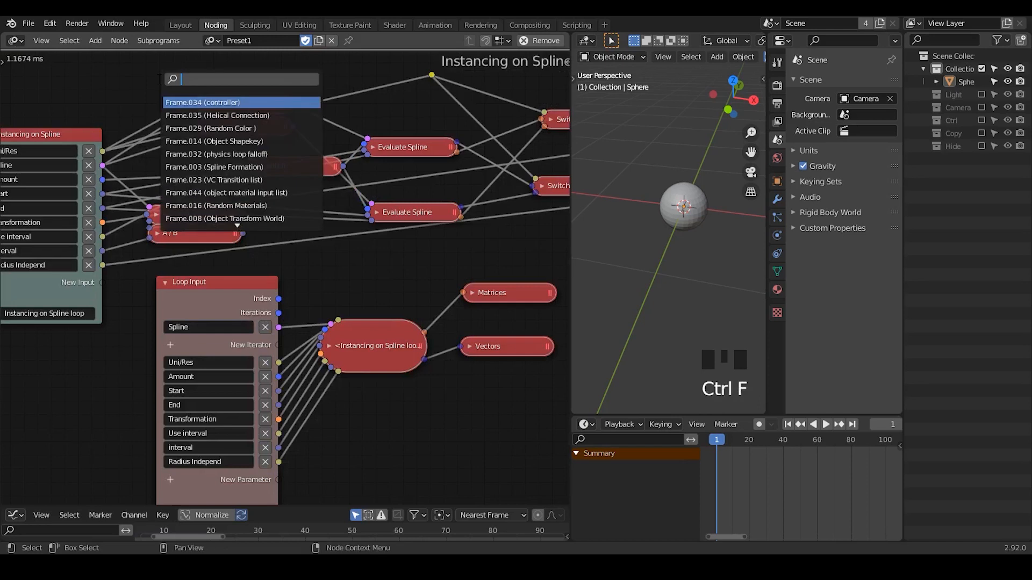
{"action": "type", "text": "perlin"}
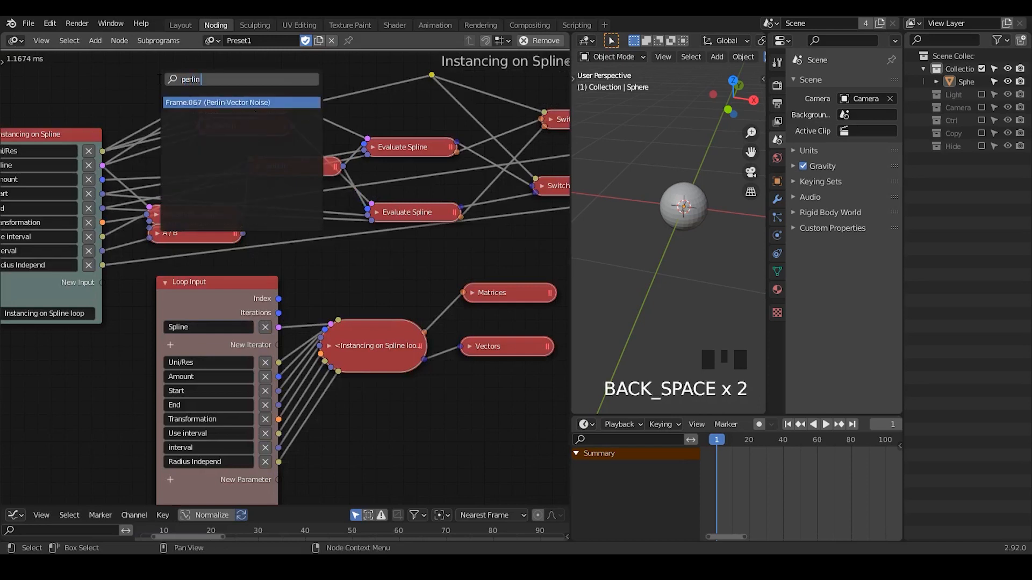
{"action": "key", "text": "Return"}
{"action": "middle_click_drag", "start_coordinate": [330, 225], "coordinate": [370, 43], "text": "ctrl"}
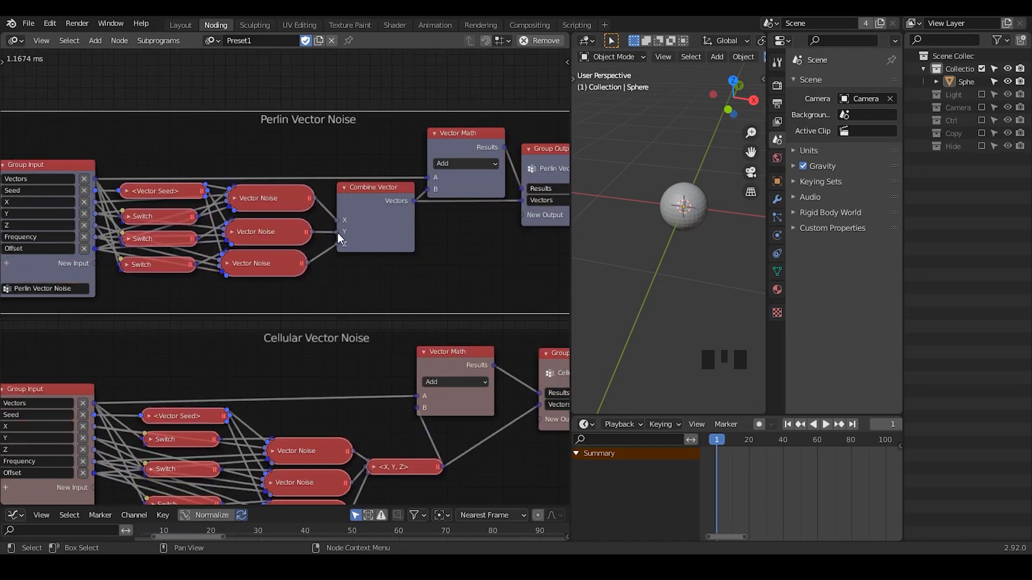
{"action": "left_click", "coordinate": [330, 98]}
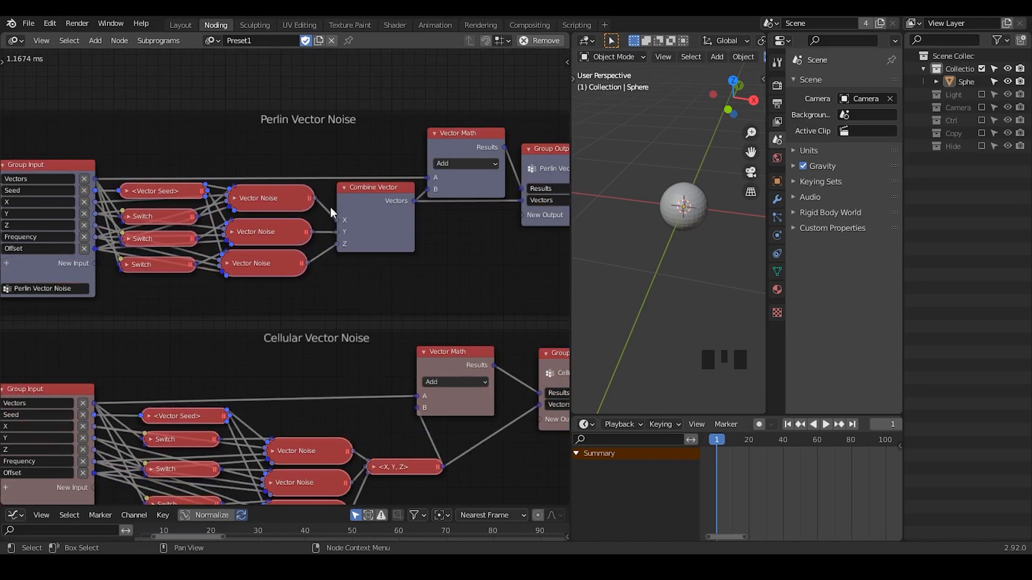
- Return to the NodeTree node tree and move the Perlin Vector Noise node slightly closer to Offset Matrix
{"action": "left_click", "coordinate": [217, 39]}
{"action": "left_click", "coordinate": [283, 71]}
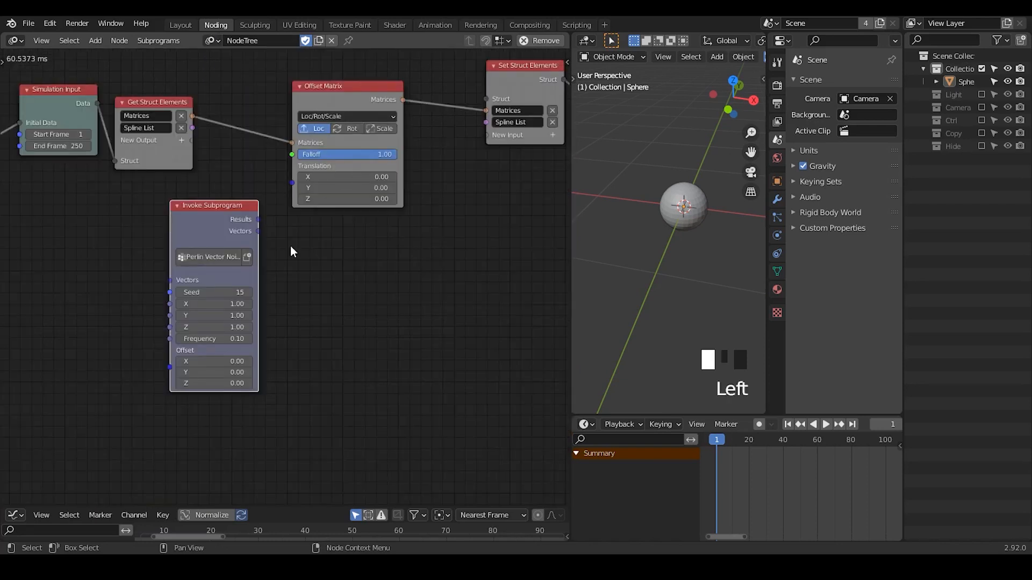
{"action": "middle_click_drag", "start_coordinate": [223, 218], "coordinate": [250, 179]}
{"action": "left_click_drag", "start_coordinate": [250, 179], "coordinate": [264, 175]}
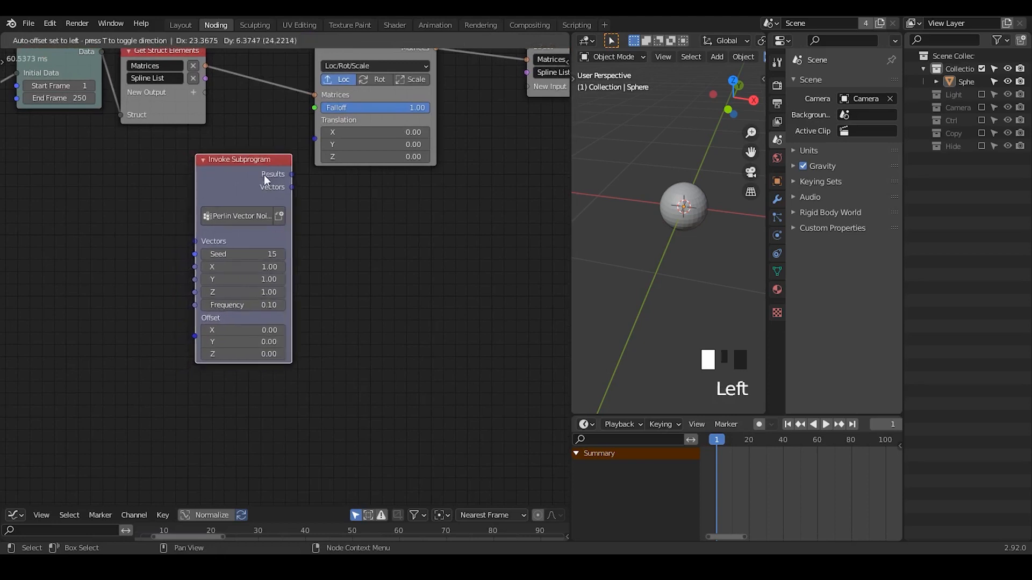
{"action": "middle_click_drag", "start_coordinate": [263, 176], "coordinate": [289, 226]}
- Link Get Struct Elements' Matrices output to the noise node's Vectors input and place the collapsed Decompose Matrix node beside it
{"action": "left_click_drag", "start_coordinate": [241, 107], "coordinate": [230, 283]}
{"action": "left_click_drag", "start_coordinate": [245, 211], "coordinate": [212, 271]}
{"action": "left_click", "coordinate": [172, 209]}
{"action": "left_click_drag", "start_coordinate": [188, 211], "coordinate": [134, 213]}
- Link the Perlin Vector Noise node's Vectors output to Offset Matrix's Translation input and underline that output with an annotation stroke
{"action": "left_click_drag", "start_coordinate": [277, 209], "coordinate": [255, 208]}
{"action": "left_click_drag", "start_coordinate": [305, 229], "coordinate": [350, 180]}
{"action": "left_click_drag", "start_coordinate": [268, 233], "coordinate": [330, 231]}
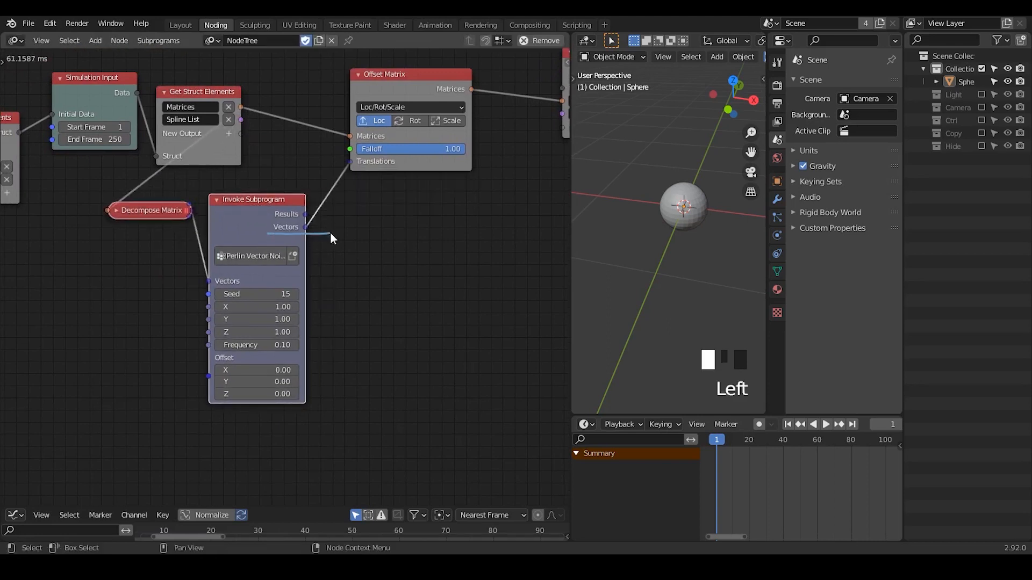
- Set the Offset Matrix node's translation mode to Local Axis
{"action": "right_click_drag", "start_coordinate": [312, 236], "coordinate": [261, 245]}
{"action": "middle_click_drag", "start_coordinate": [413, 134], "coordinate": [304, 156]}
{"action": "left_click_drag", "start_coordinate": [304, 156], "coordinate": [319, 160]}
{"action": "key", "text": "u"}
{"action": "left_click", "coordinate": [305, 180]}
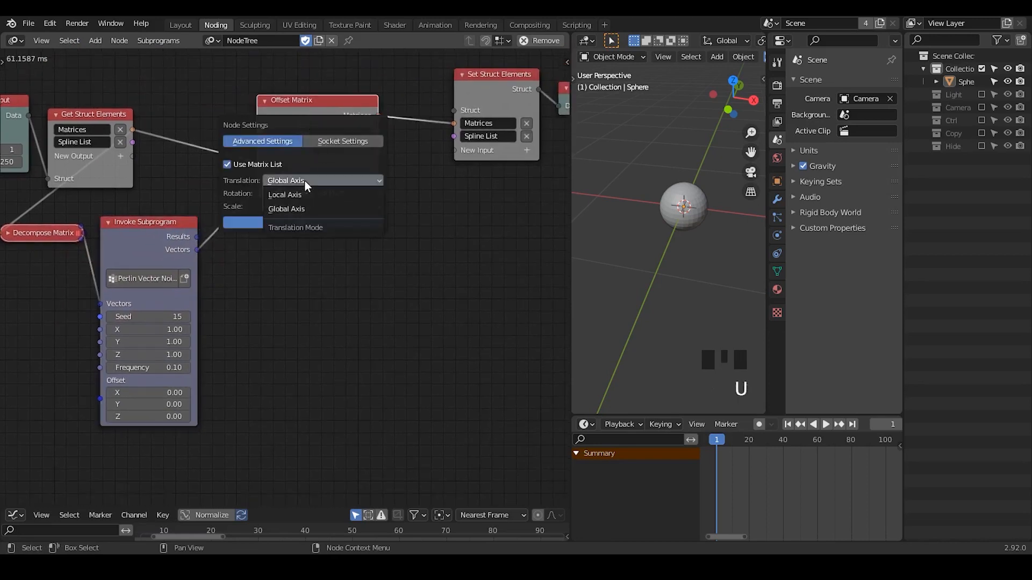
{"action": "left_click", "coordinate": [277, 196]}
{"action": "left_click", "coordinate": [289, 224]}
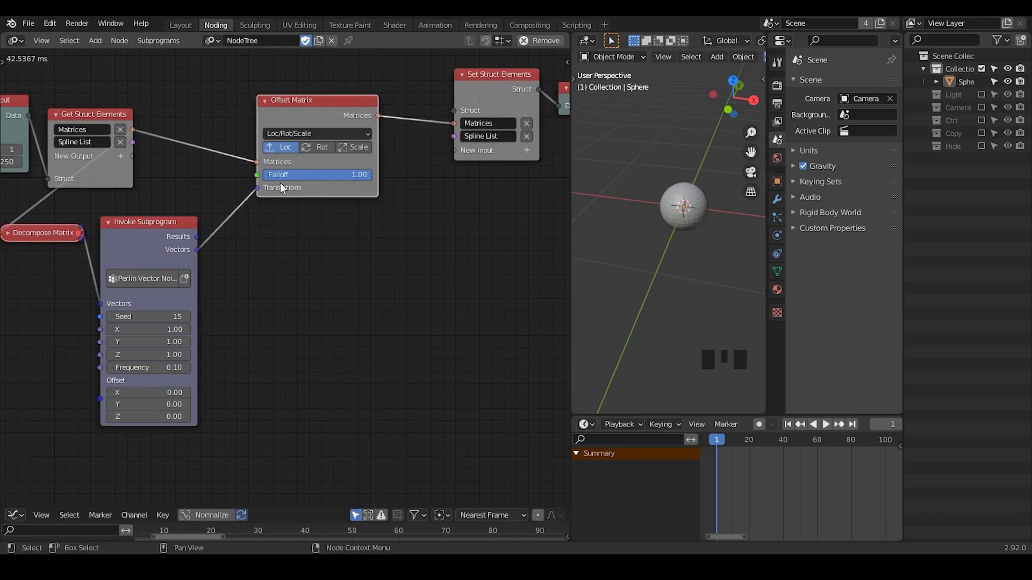
- Move the Offset Matrix node closer to the Perlin Vector Noise Invoke Subprogram node
{"action": "middle_click_drag", "start_coordinate": [301, 110], "coordinate": [333, 106]}
{"action": "left_click_drag", "start_coordinate": [334, 106], "coordinate": [296, 111]}
{"action": "left_click", "coordinate": [371, 120]}
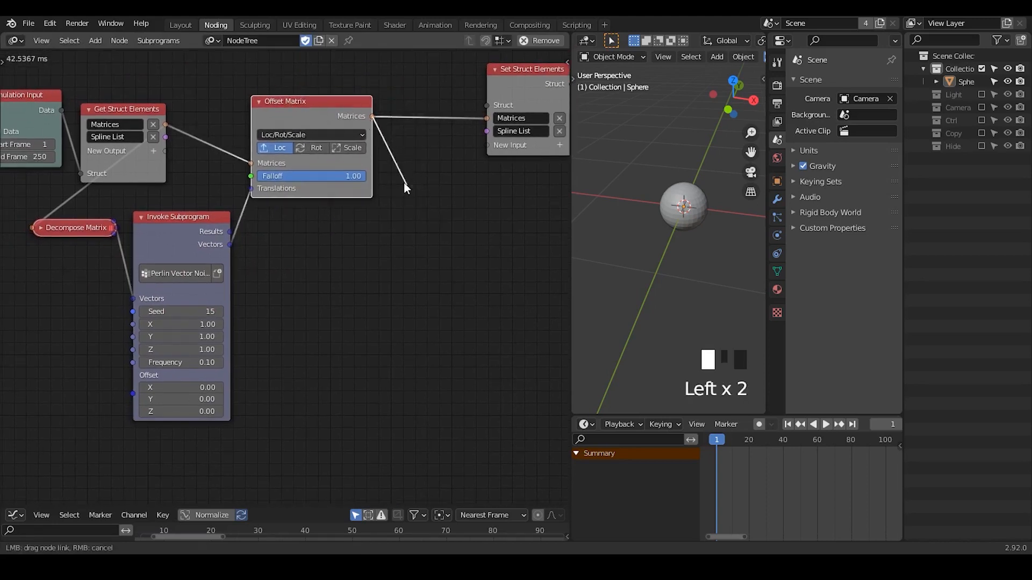
- Add an Append Point to Spline node in the free space beside and below Offset Matrix
{"action": "key", "text": "ctrl+a"}
{"action": "type", "text": "spl"}
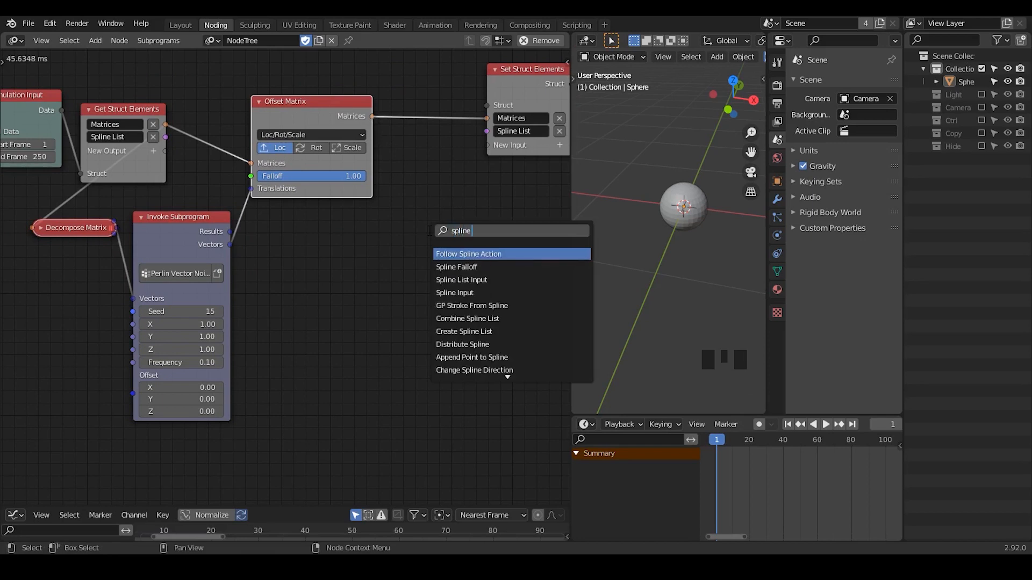
{"action": "key", "text": "ctrl+BackSpace"}
{"action": "type", "text": "add"}
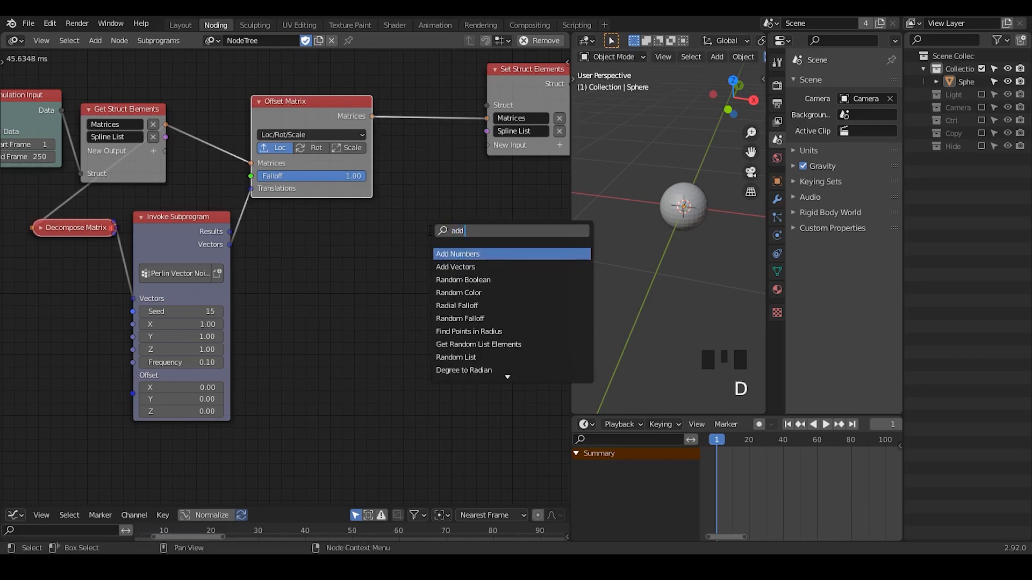
{"action": "type", "text": " p"}
{"action": "key", "text": "BackSpace"}
{"action": "type", "text": "v"}
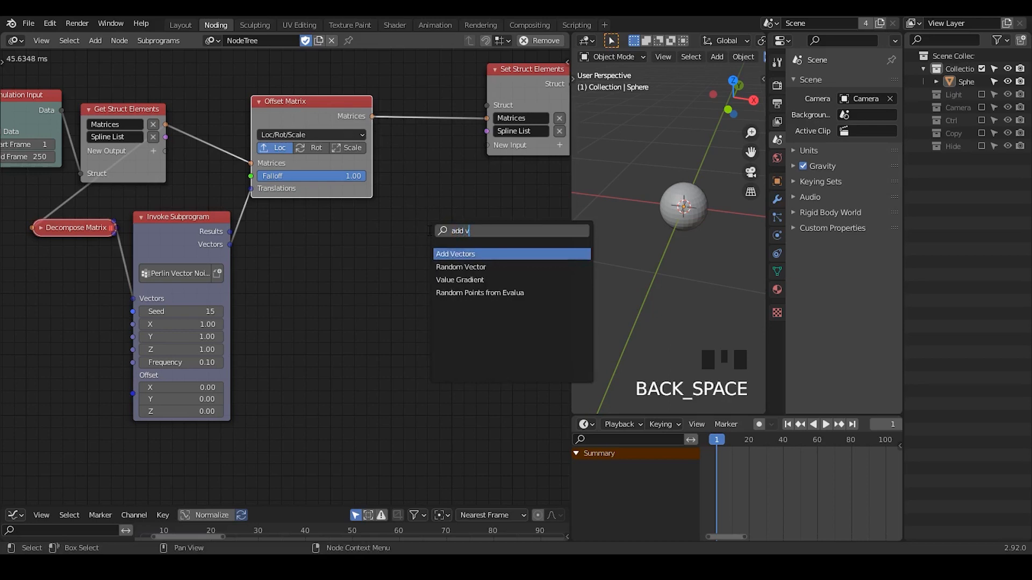
{"action": "key", "text": "BackSpace"}
{"action": "key", "text": "BackSpace"}
{"action": "key", "text": "BackSpace"}
{"action": "key", "text": "BackSpace"}
{"action": "type", "text": "ppend"}
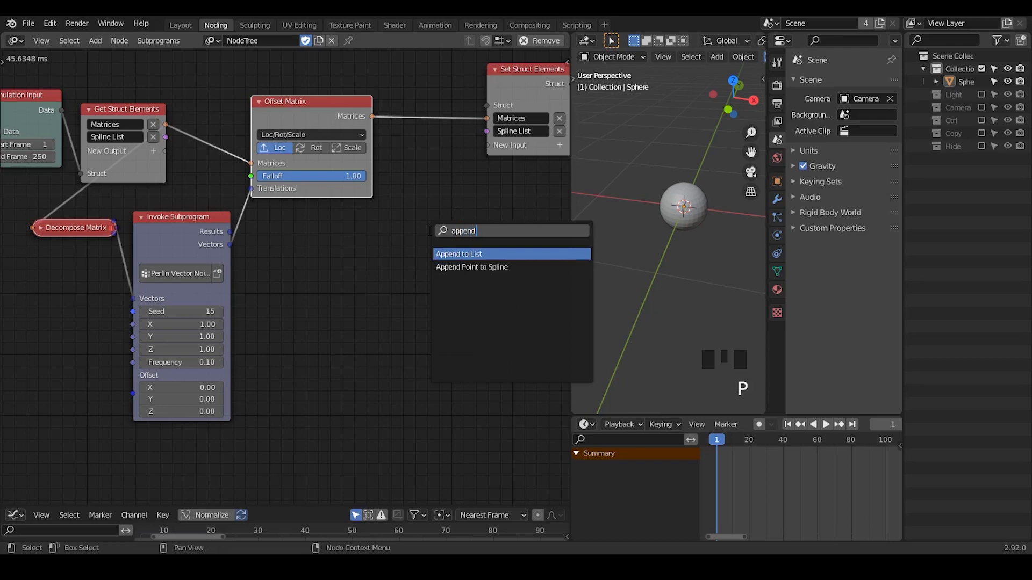
{"action": "key", "text": "Down"}
{"action": "key", "text": "Return"}
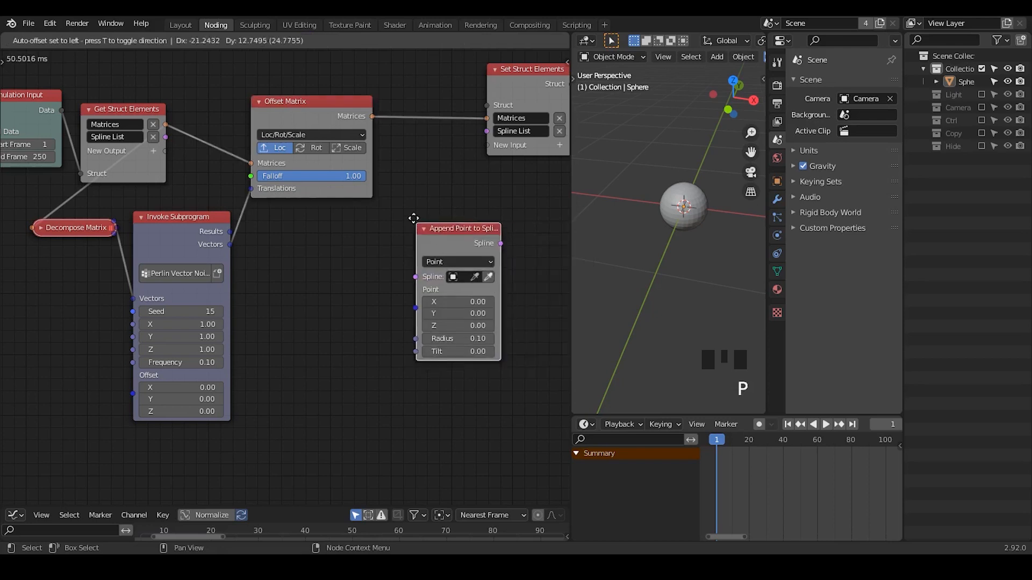
{"action": "left_click", "coordinate": [427, 181]}
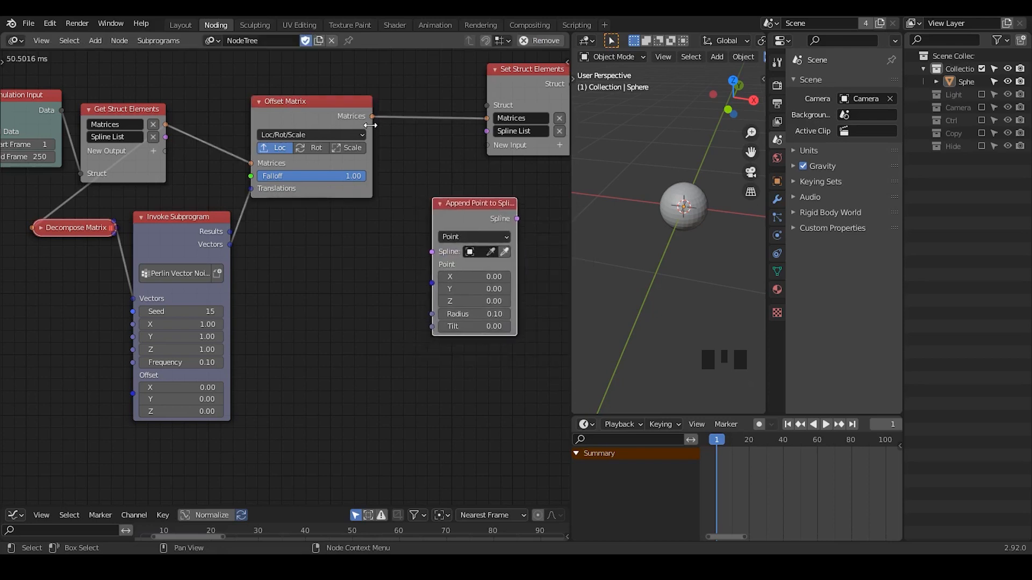
{"action": "left_click_drag", "start_coordinate": [165, 138], "coordinate": [380, 241]}
{"action": "left_click", "coordinate": [289, 168]}
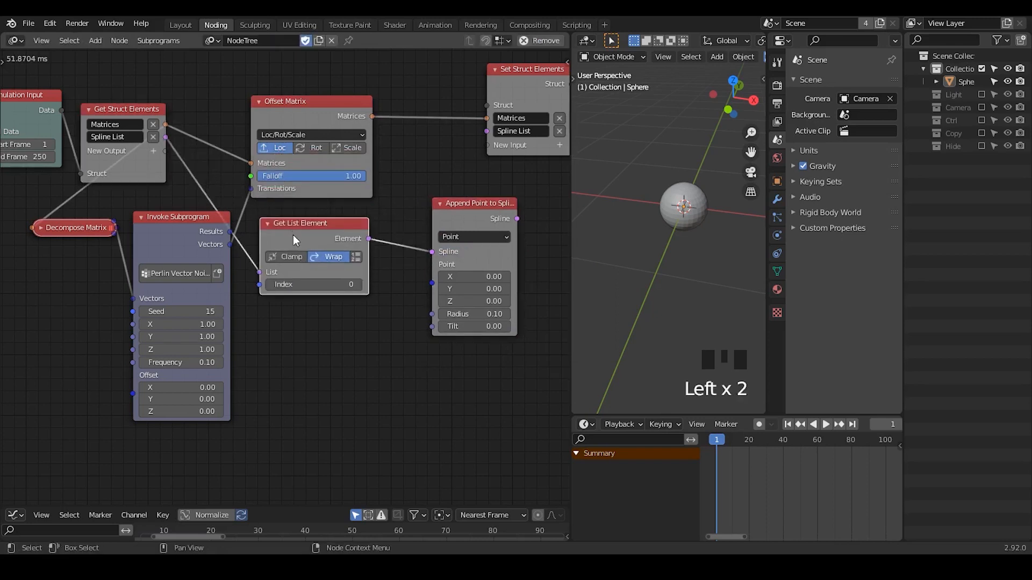
{"action": "key", "text": "x"}
- Create a loop through the Spline List output of Get Struct Elements and place its nodes below Offset Matrix
{"action": "left_click", "coordinate": [130, 113]}
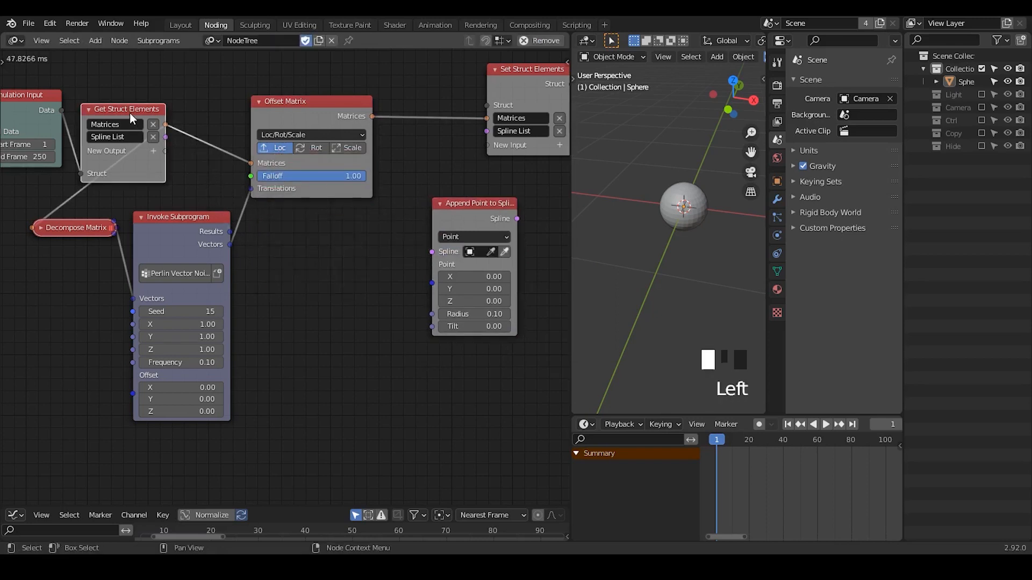
{"action": "key", "text": "w"}
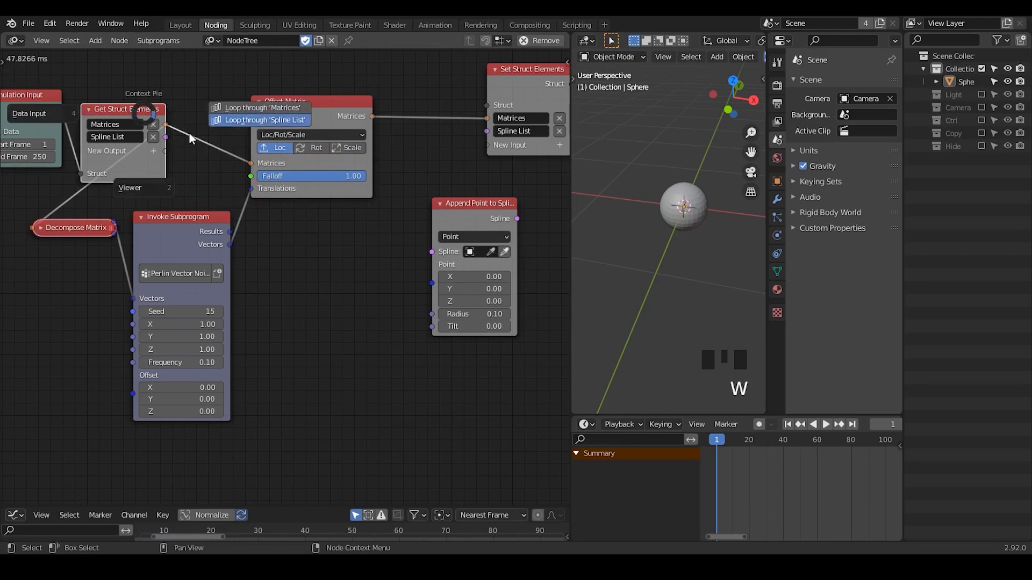
{"action": "left_click", "coordinate": [278, 156]}
{"action": "left_click", "coordinate": [418, 351]}
{"action": "middle_click_drag", "start_coordinate": [418, 355], "coordinate": [392, 325]}
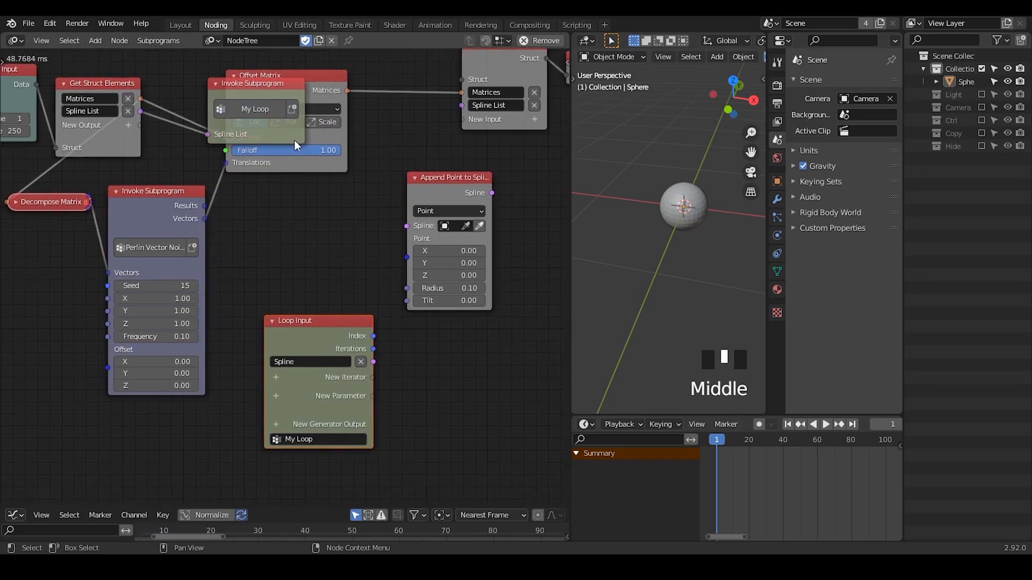
{"action": "left_click_drag", "start_coordinate": [237, 136], "coordinate": [321, 277]}
{"action": "middle_click_drag", "start_coordinate": [321, 277], "coordinate": [245, 232]}
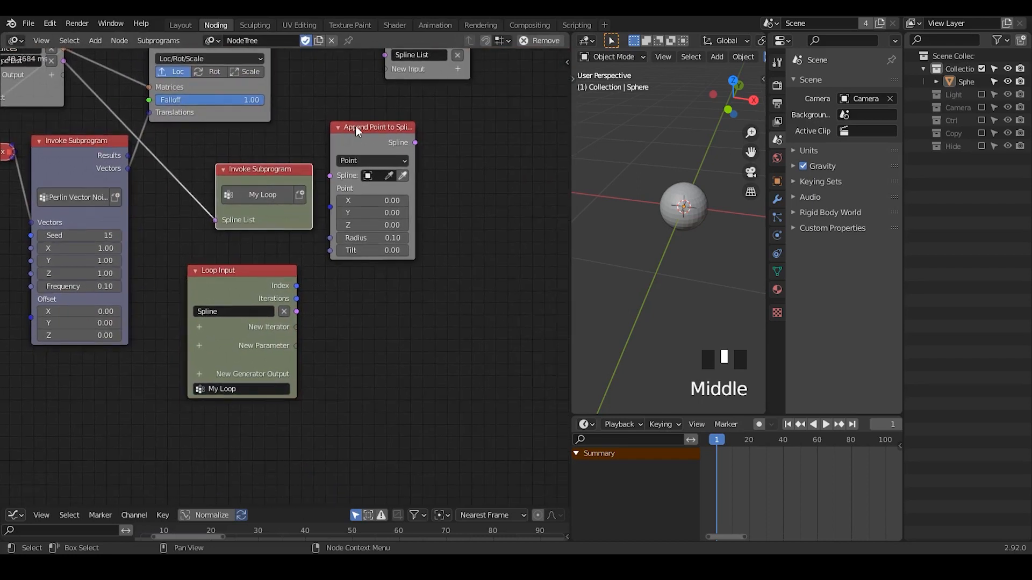
- Link the Loop Input's Spline output to a repositioned Append Point to Spline node and add a Vector List iterator to the loop
{"action": "left_click_drag", "start_coordinate": [337, 143], "coordinate": [369, 256]}
{"action": "left_click_drag", "start_coordinate": [298, 312], "coordinate": [362, 290]}
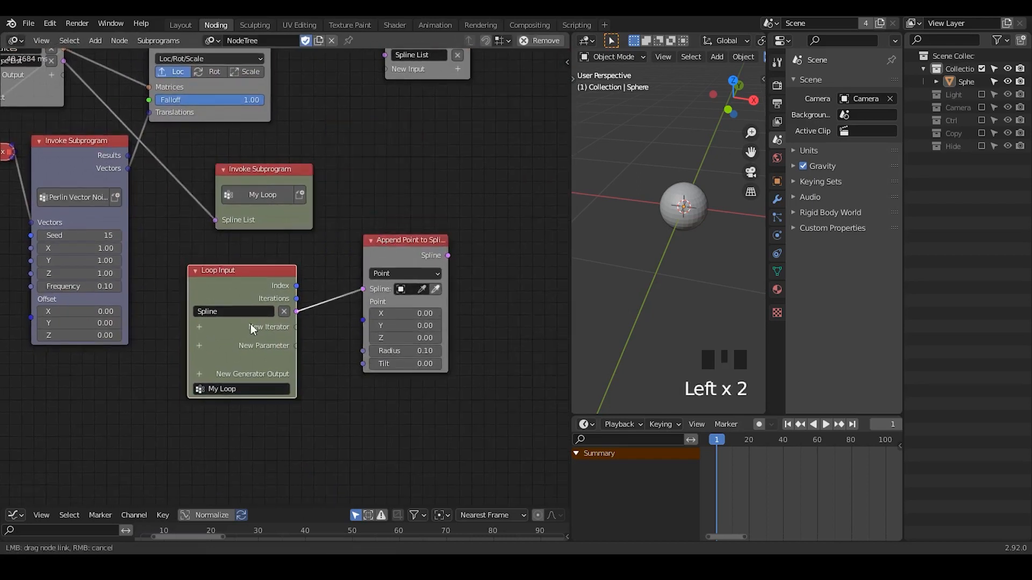
{"action": "left_click", "coordinate": [198, 327]}
{"action": "type", "text": "vector"}
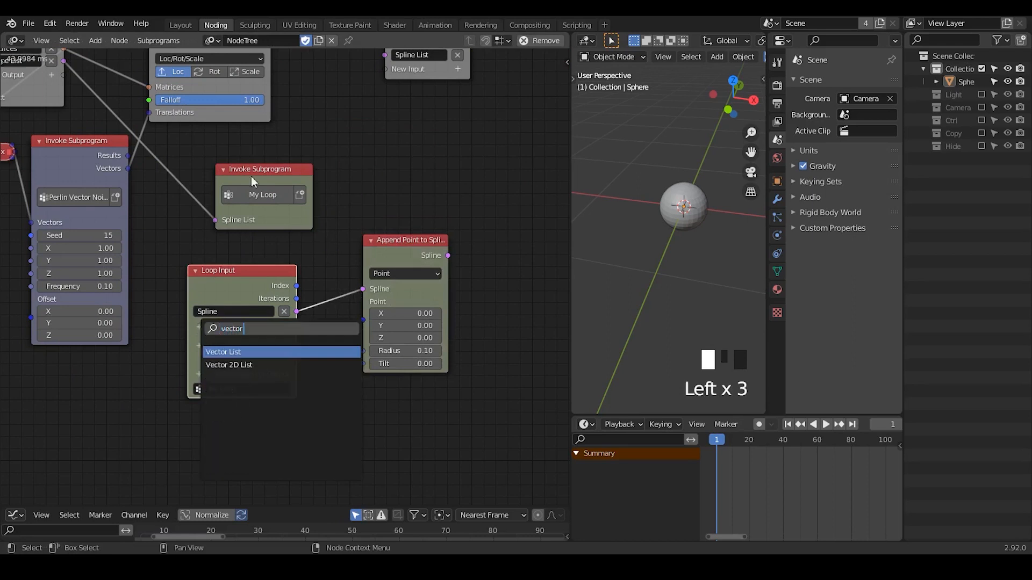
{"action": "key", "text": "Return"}
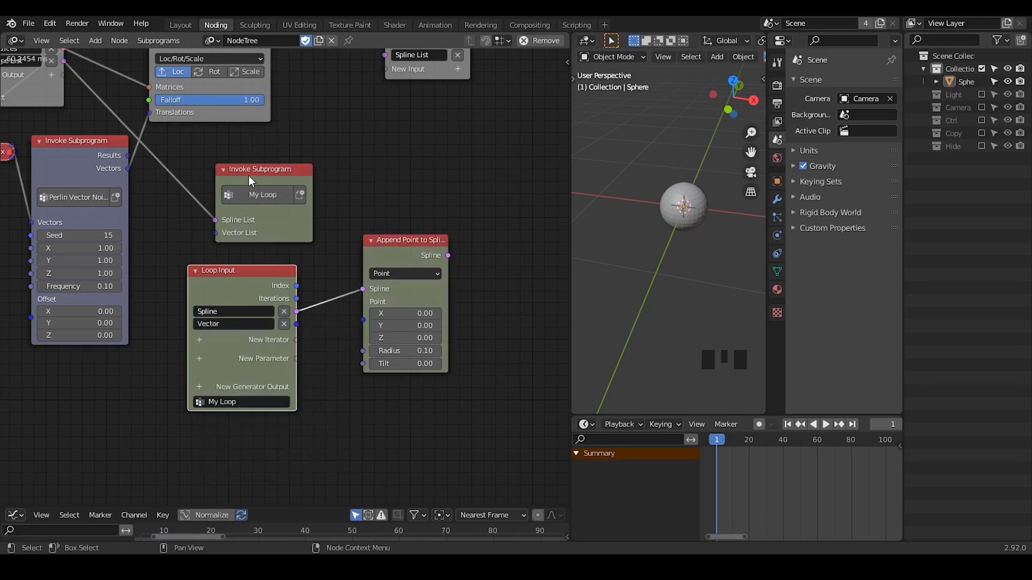
- Place the My Loop Invoke Subprogram node below Set Struct Elements and feed its Vector List from Offset Matrix through a Decompose Matrix node
{"action": "left_click_drag", "start_coordinate": [257, 174], "coordinate": [439, 118]}
{"action": "middle_click_drag", "start_coordinate": [371, 134], "coordinate": [362, 203]}
{"action": "left_click_drag", "start_coordinate": [260, 108], "coordinate": [382, 257]}
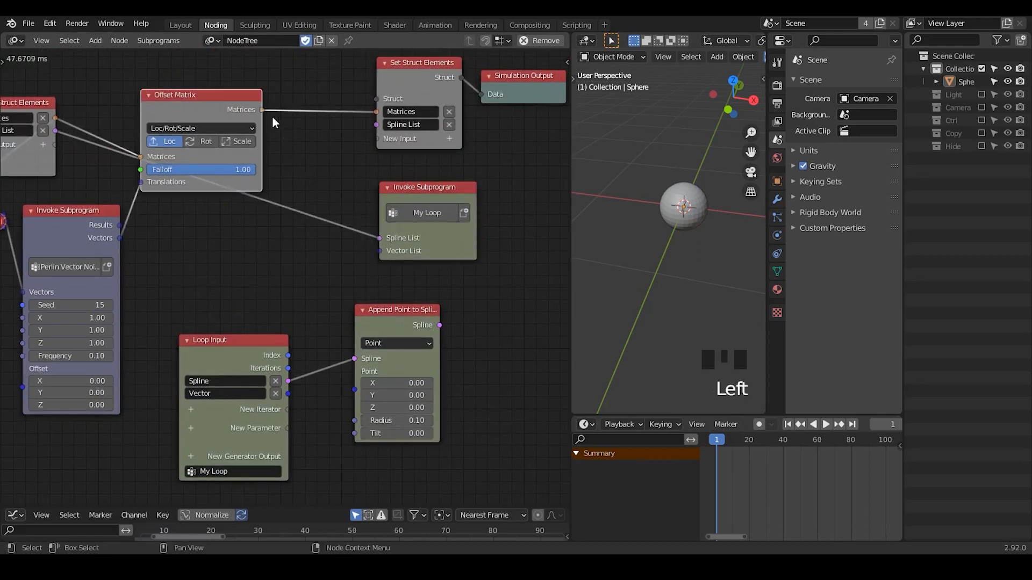
{"action": "left_click_drag", "start_coordinate": [263, 110], "coordinate": [382, 250]}
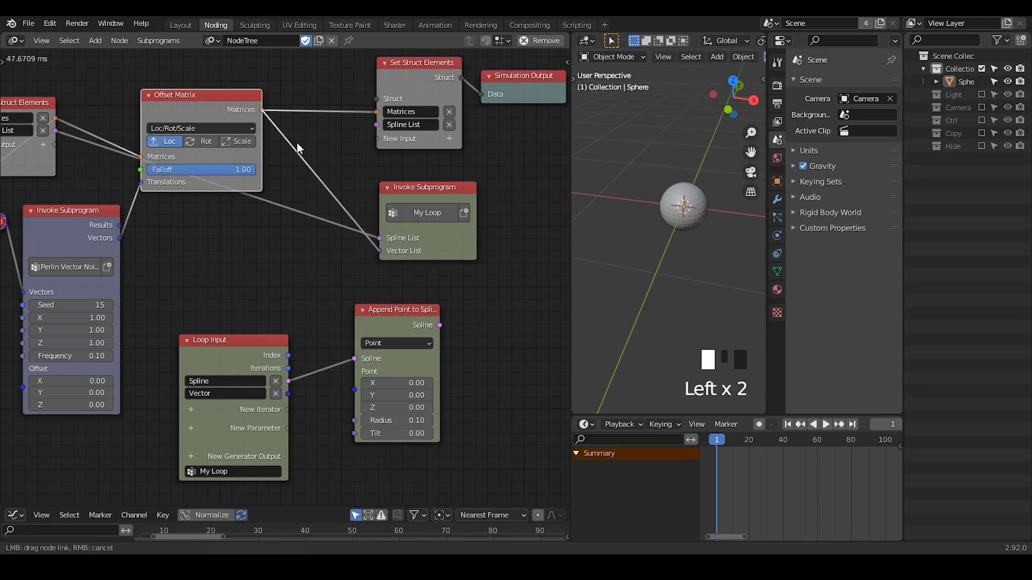
{"action": "left_click_drag", "start_coordinate": [277, 143], "coordinate": [265, 258]}
{"action": "left_click", "coordinate": [275, 226]}
- Link the Loop Input's Vector output to the Point input of Append Point to Spline and move that node beside the Loop Input
{"action": "middle_click_drag", "start_coordinate": [316, 367], "coordinate": [316, 238]}
{"action": "left_click_drag", "start_coordinate": [286, 264], "coordinate": [362, 260]}
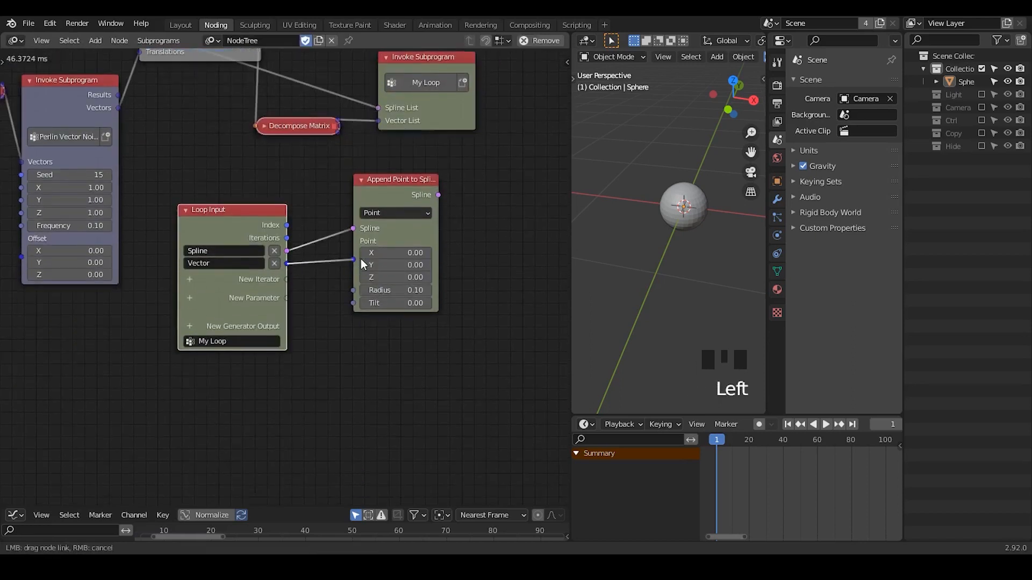
{"action": "left_click_drag", "start_coordinate": [391, 200], "coordinate": [375, 227]}
- Add a Spline List generator output to My Loop and link the Append Point to Spline result into it
{"action": "left_click", "coordinate": [189, 326]}
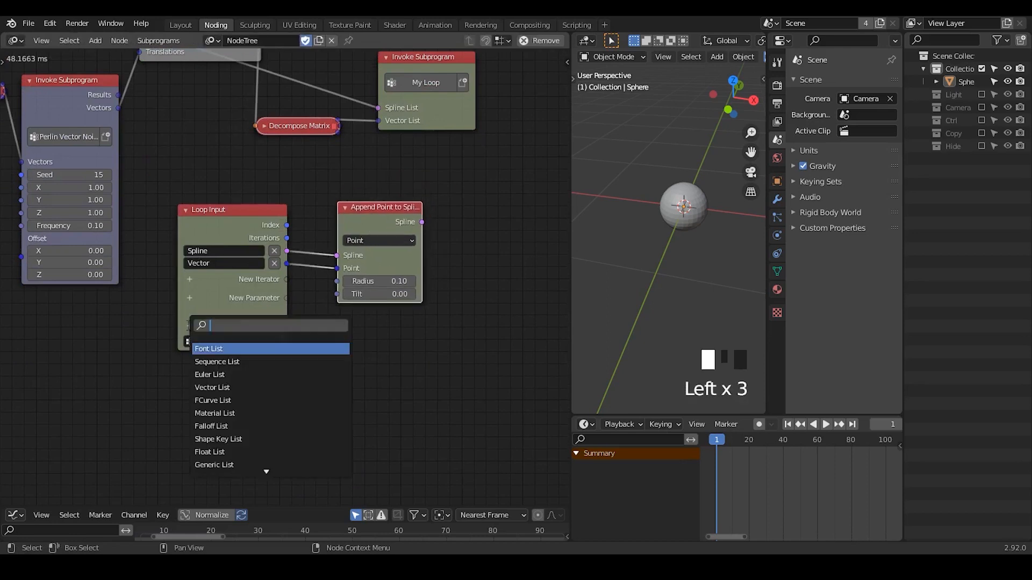
{"action": "type", "text": "spline"}
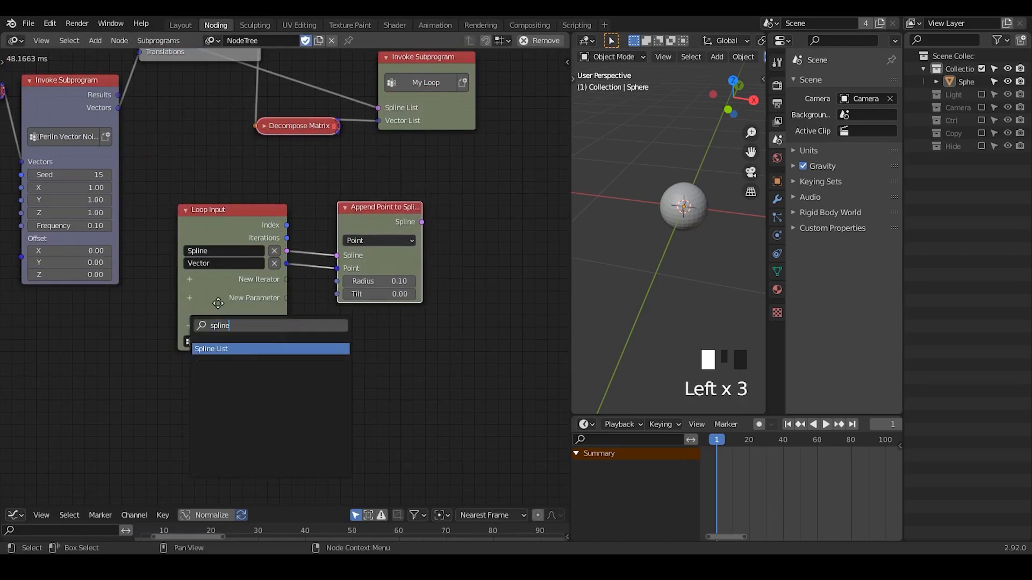
{"action": "key", "text": "Return"}
{"action": "left_click", "coordinate": [456, 211]}
{"action": "left_click_drag", "start_coordinate": [422, 222], "coordinate": [462, 242]}
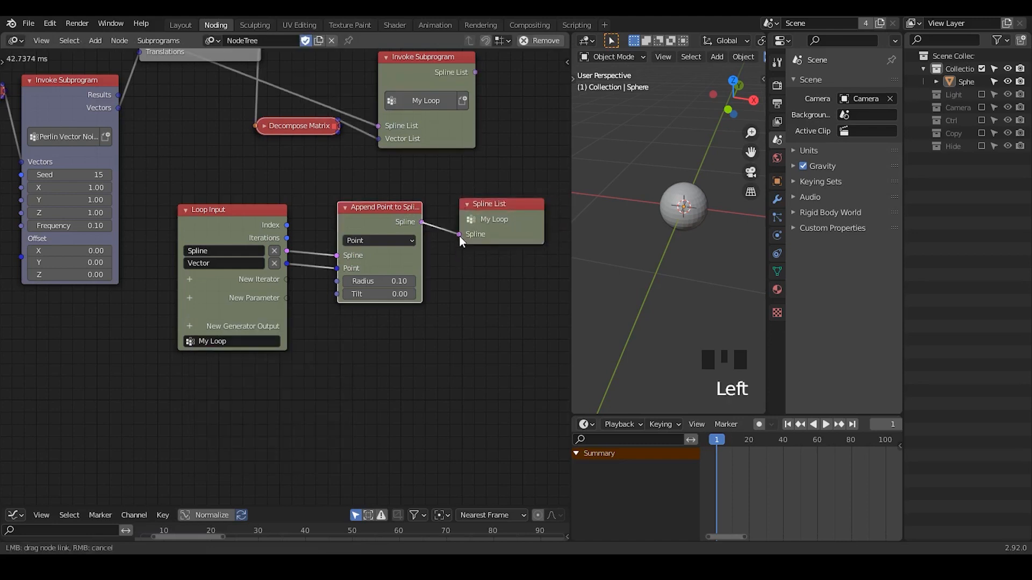
- Link My Loop's Spline List output to the Spline List input of Set Struct Elements and widen the 3D viewport
{"action": "middle_click_drag", "start_coordinate": [484, 94], "coordinate": [444, 194]}
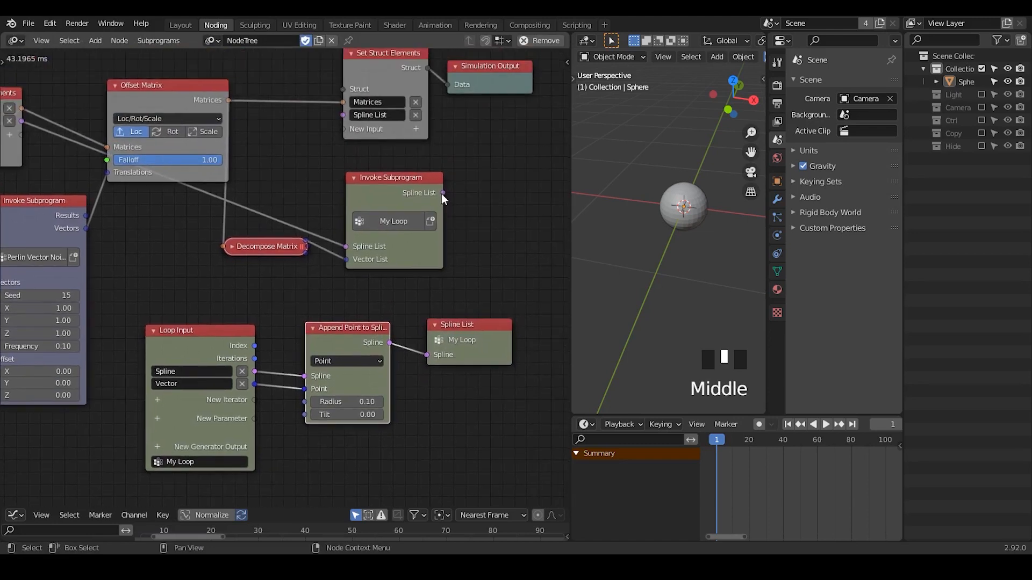
{"action": "left_click_drag", "start_coordinate": [442, 193], "coordinate": [343, 118]}
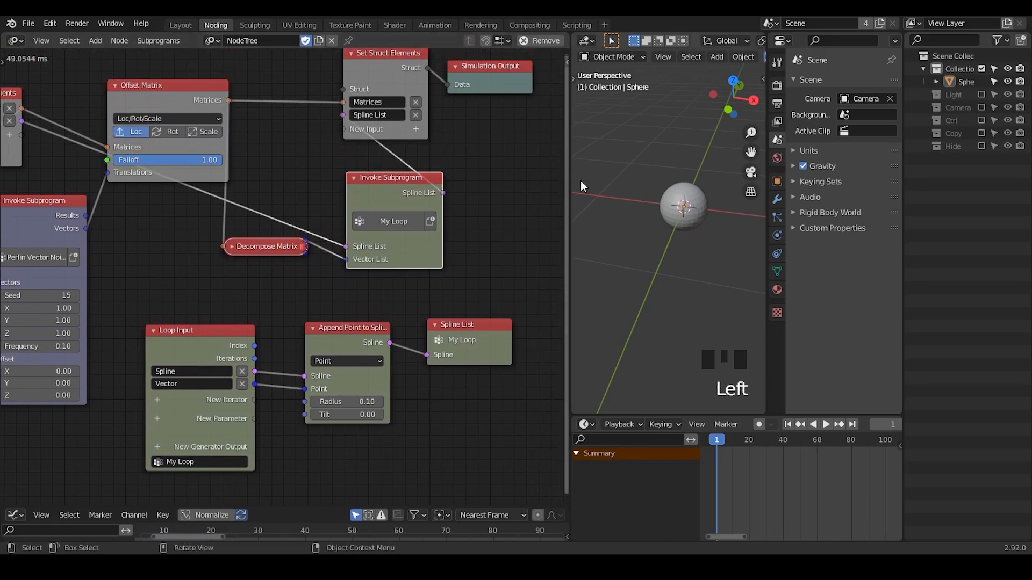
{"action": "left_click_drag", "start_coordinate": [570, 175], "coordinate": [500, 177]}
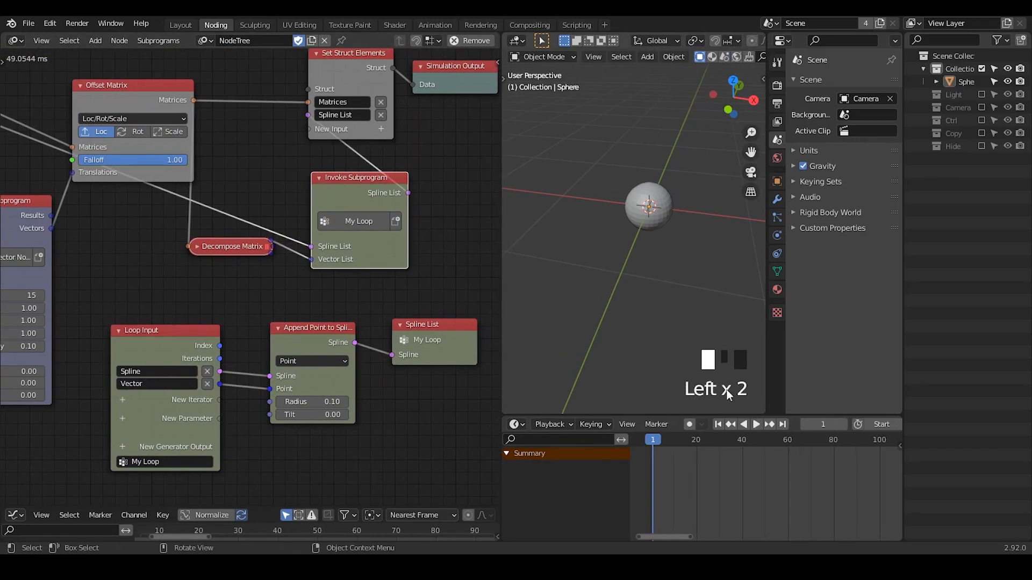
- Play the animation briefly to check the simulation and return to the first frame
{"action": "left_click", "coordinate": [756, 425]}
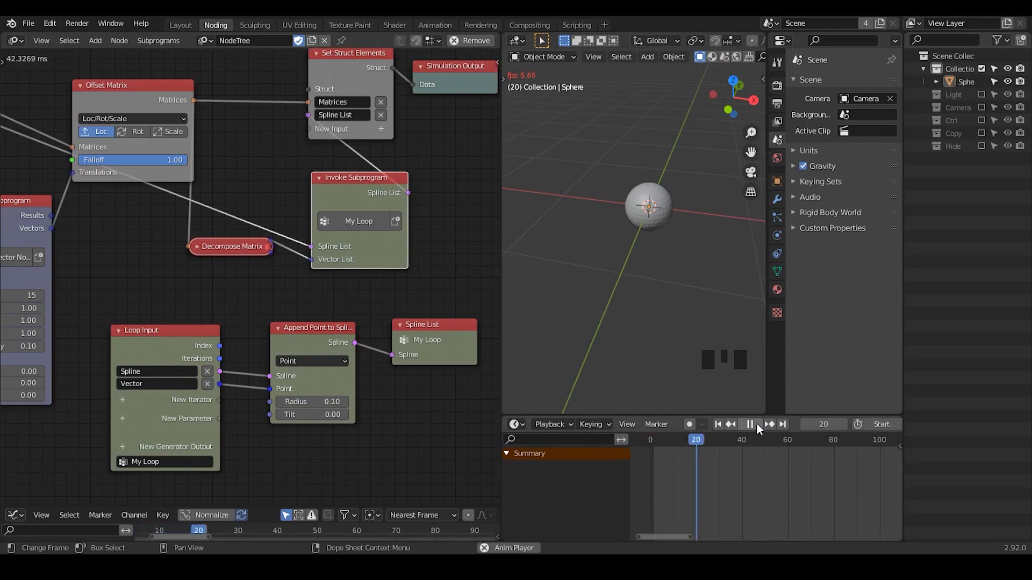
{"action": "left_click", "coordinate": [757, 424]}
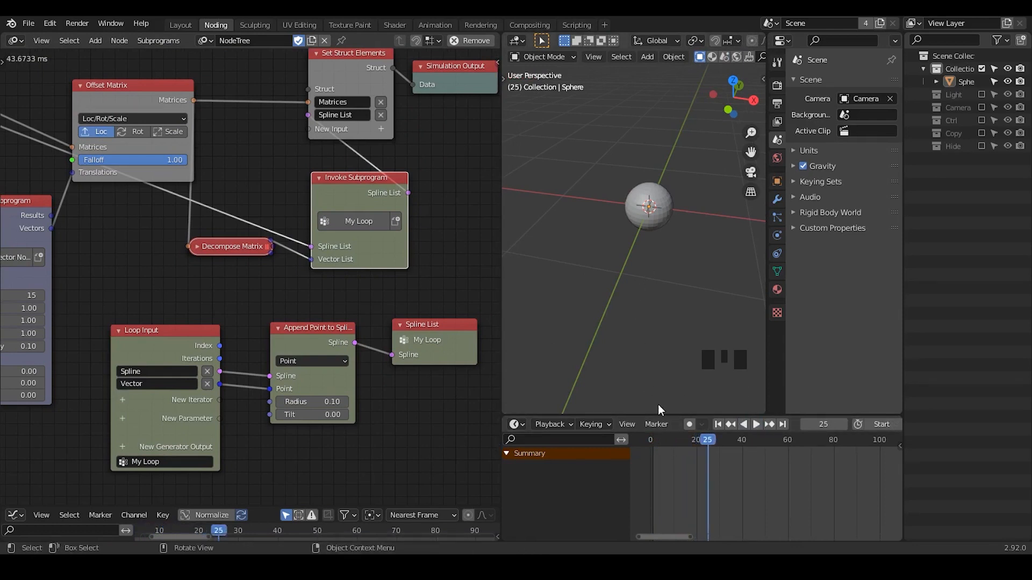
{"action": "left_click", "coordinate": [719, 425]}
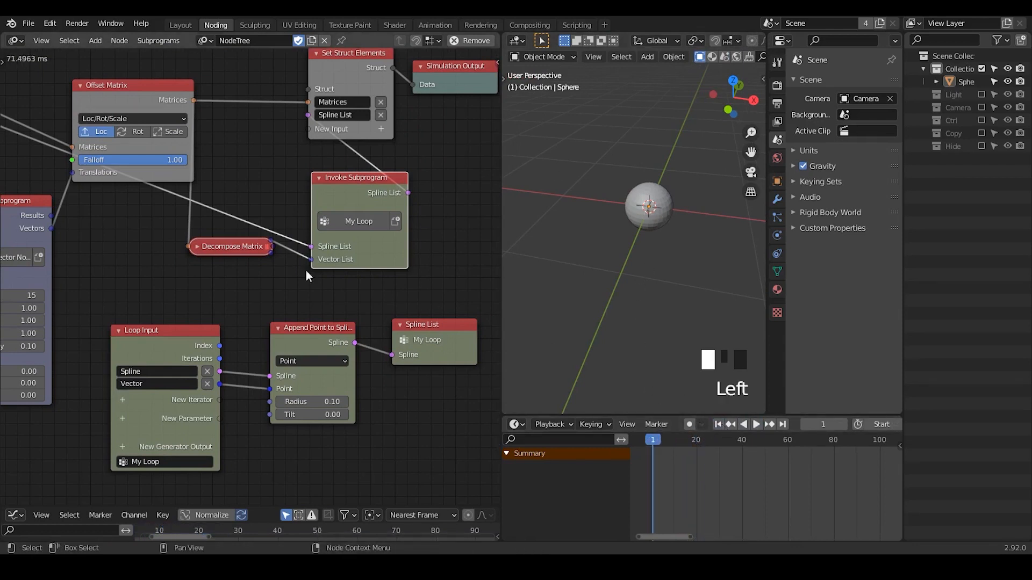
- Add a Curve Object Output node and feed its spline input from My Loop's Spline List output
{"action": "middle_click_drag", "start_coordinate": [406, 242], "coordinate": [289, 234]}
{"action": "left_click_drag", "start_coordinate": [291, 185], "coordinate": [389, 205]}
{"action": "key", "text": "ctrl+a"}
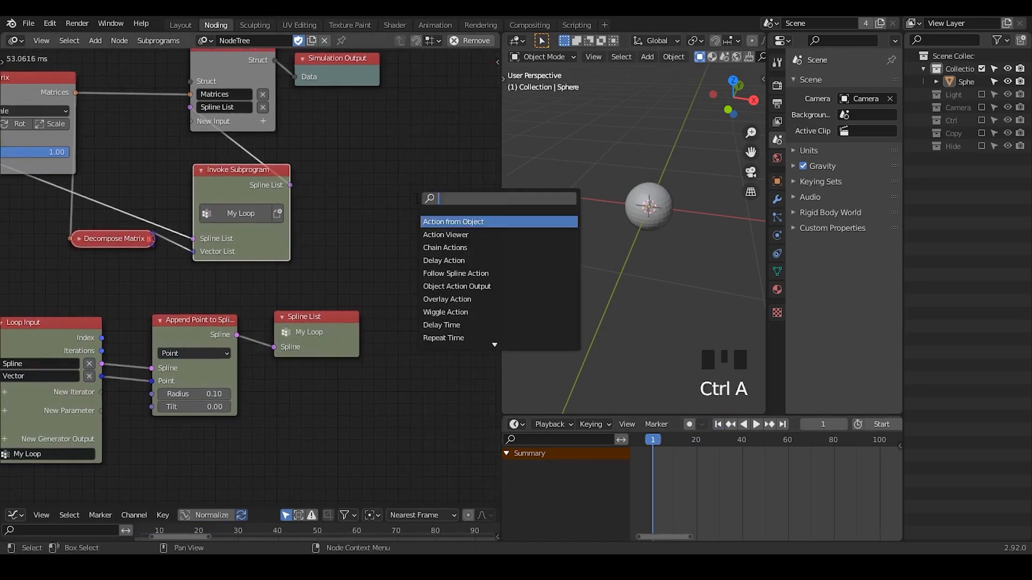
{"action": "type", "text": "curve obejctou"}
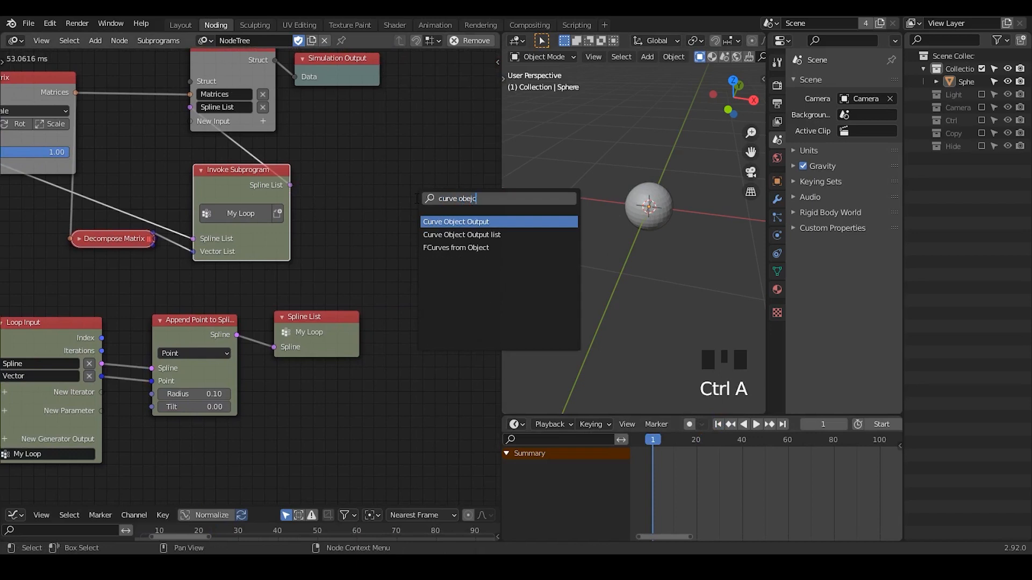
{"action": "key", "text": "BackSpace"}
{"action": "key", "text": "BackSpace"}
{"action": "left_click", "coordinate": [456, 221]}
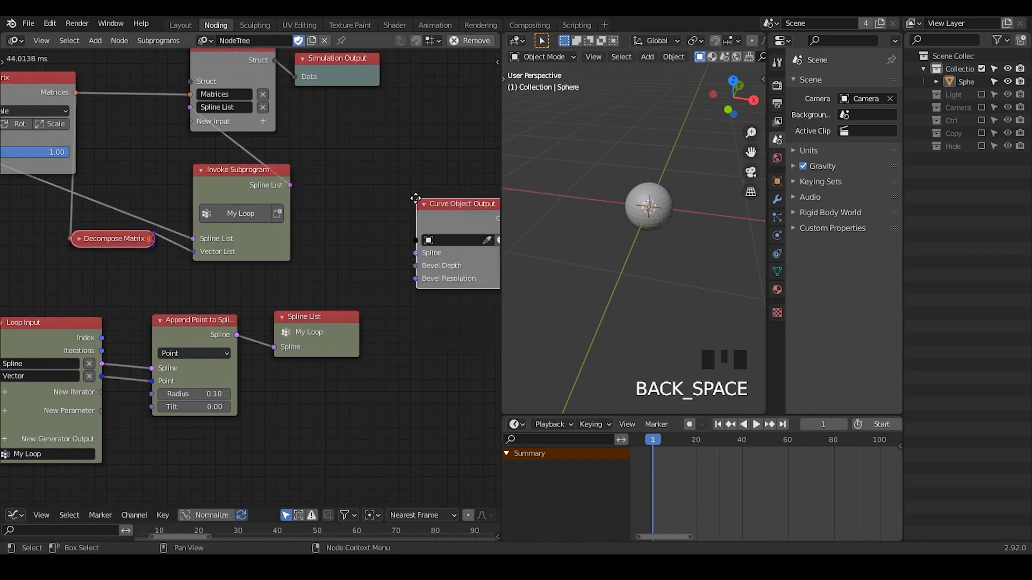
{"action": "left_click_drag", "start_coordinate": [291, 186], "coordinate": [359, 205]}
- Enable Splines and Bevel Depth on the Curve Object Output node and create a new Target curve object for it
{"action": "left_click", "coordinate": [454, 211]}
{"action": "left_click", "coordinate": [455, 204]}
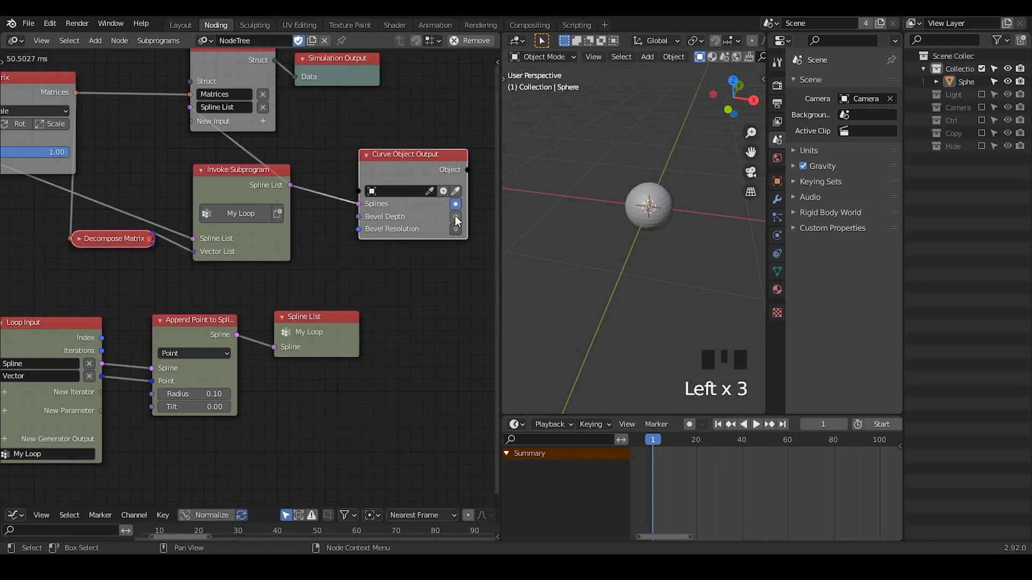
{"action": "left_click", "coordinate": [454, 217]}
{"action": "left_click", "coordinate": [444, 191]}
{"action": "left_click", "coordinate": [409, 218]}
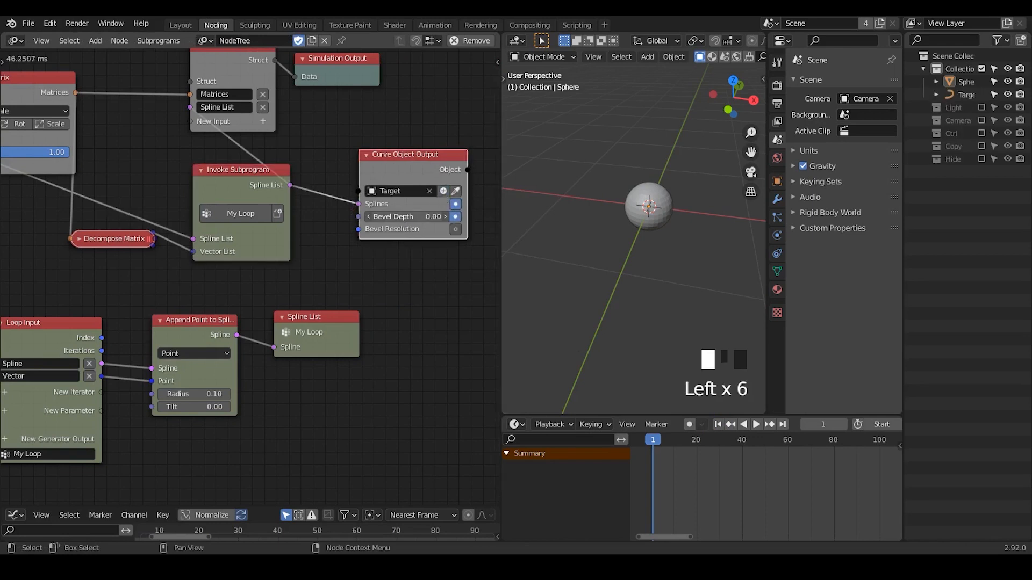
- Move the Mesh Object Input and Distribute Matrices nodes farther from Set Struct Elements to make room for another node
{"action": "middle_click_drag", "start_coordinate": [73, 277], "coordinate": [303, 253]}
{"action": "middle_click_drag", "start_coordinate": [17, 256], "coordinate": [312, 244]}
{"action": "middle_click_drag", "start_coordinate": [126, 251], "coordinate": [349, 257]}
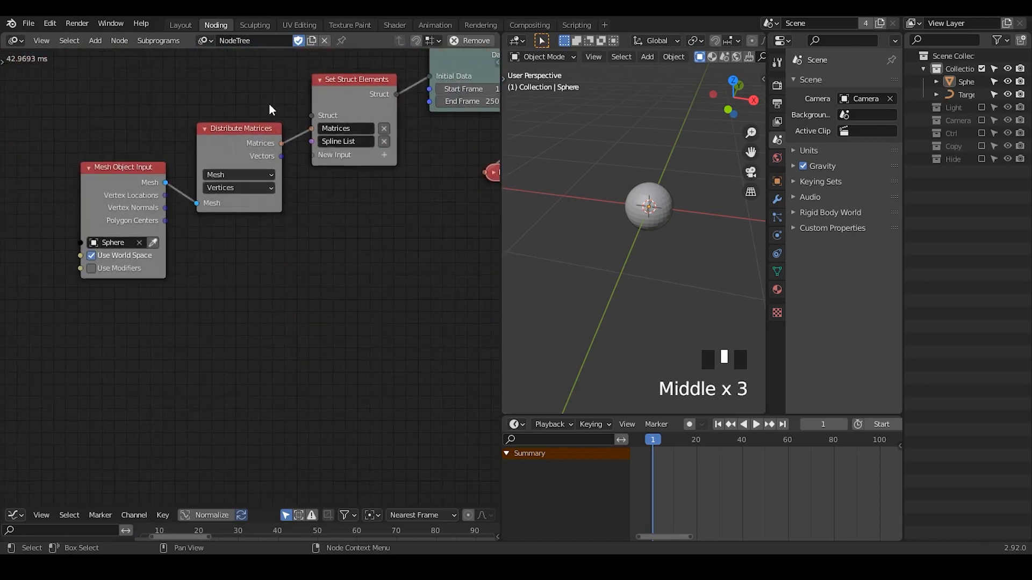
{"action": "left_click_drag", "start_coordinate": [272, 103], "coordinate": [173, 179]}
{"action": "key", "text": "g"}
{"action": "left_click", "coordinate": [190, 156]}
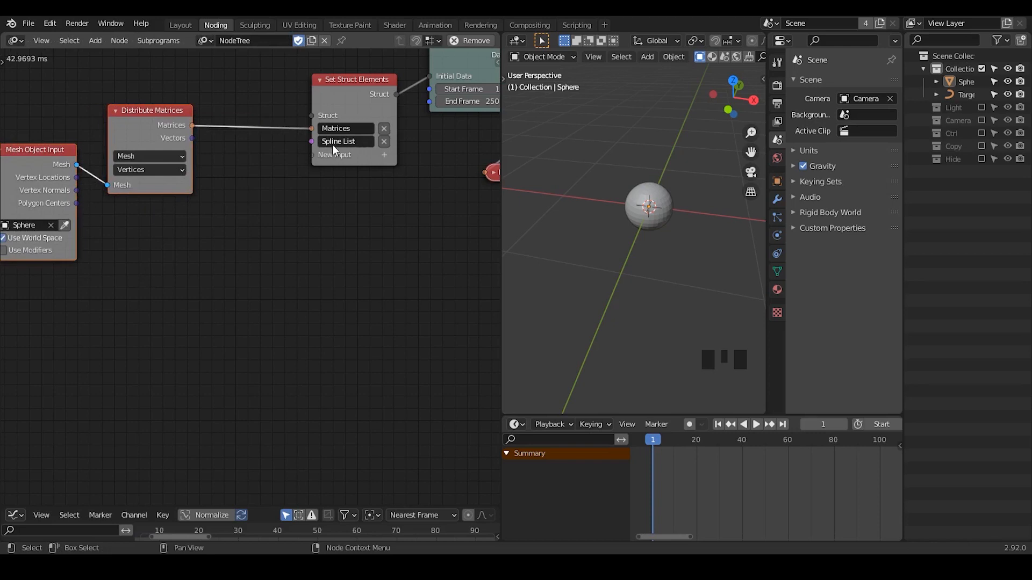
- Add a Fill List node below Distribute Matrices and link its List output to the Spline List input of Set Struct Elements
{"action": "key", "text": "ctrl+a"}
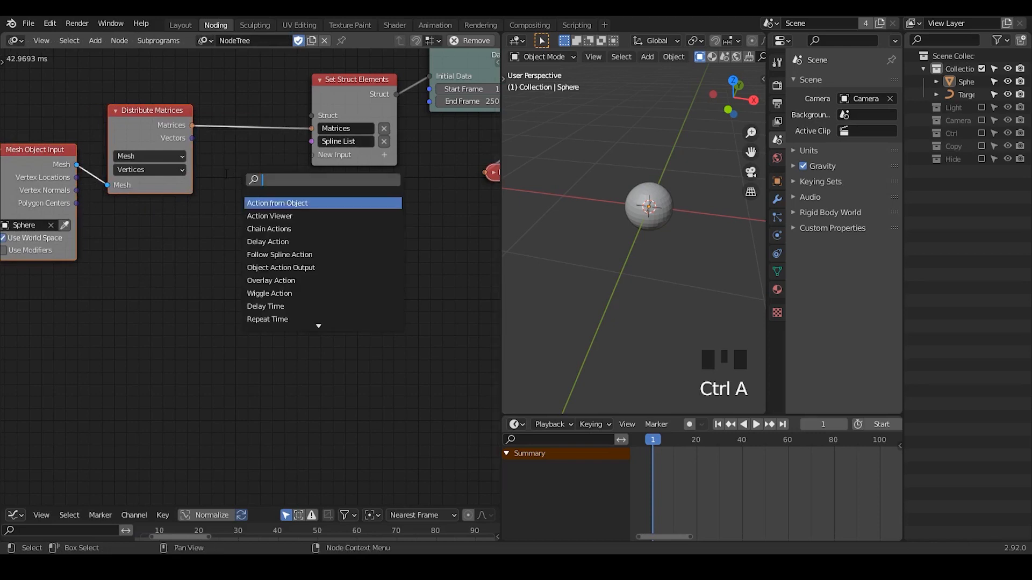
{"action": "type", "text": "fill"}
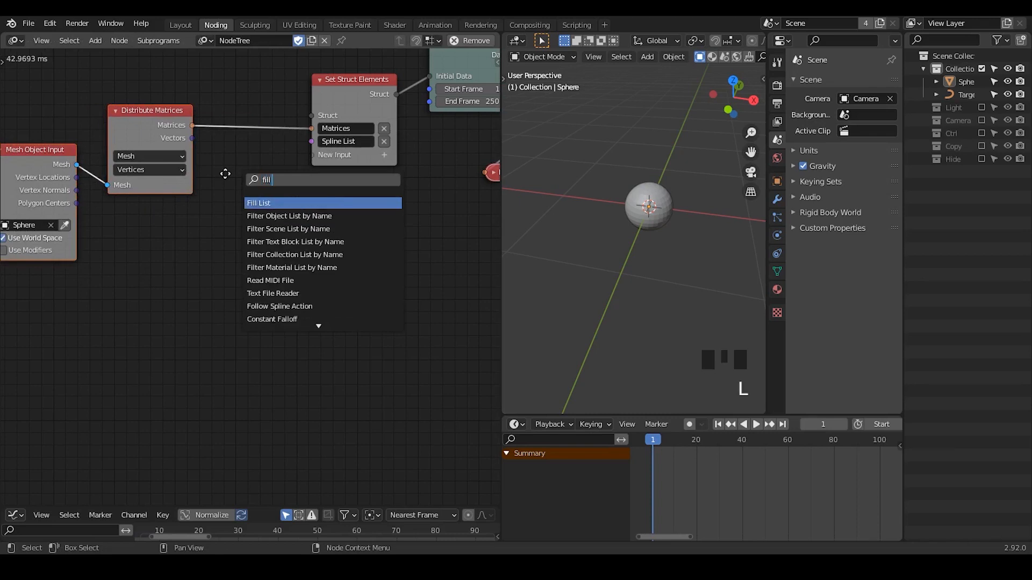
{"action": "key", "text": "Return"}
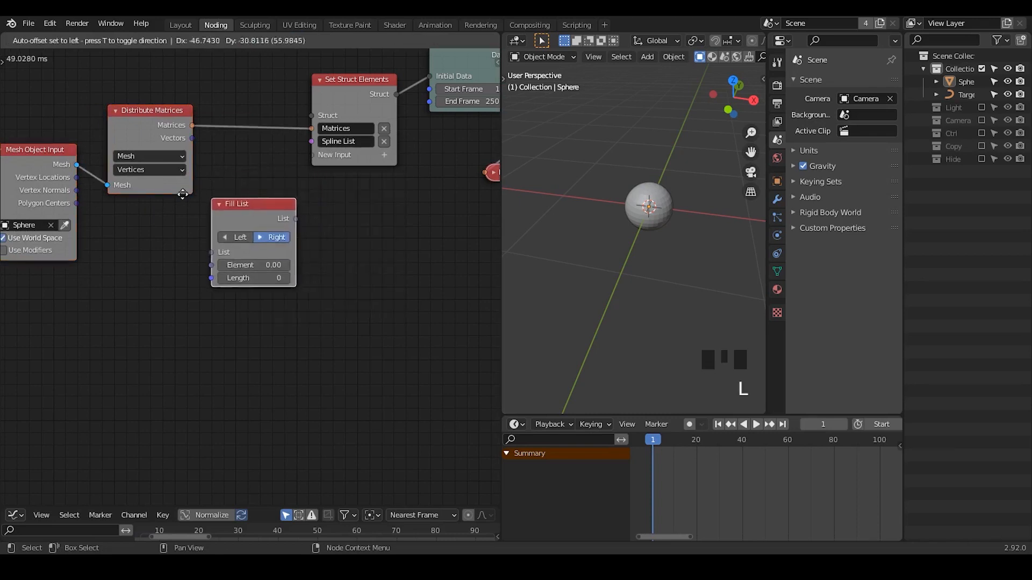
{"action": "left_click", "coordinate": [145, 205]}
{"action": "left_click_drag", "start_coordinate": [311, 142], "coordinate": [224, 214]}
{"action": "middle_click_drag", "start_coordinate": [170, 265], "coordinate": [270, 252]}
{"action": "middle_click_drag", "start_coordinate": [270, 252], "coordinate": [237, 283]}
{"action": "left_click_drag", "start_coordinate": [288, 217], "coordinate": [314, 207]}
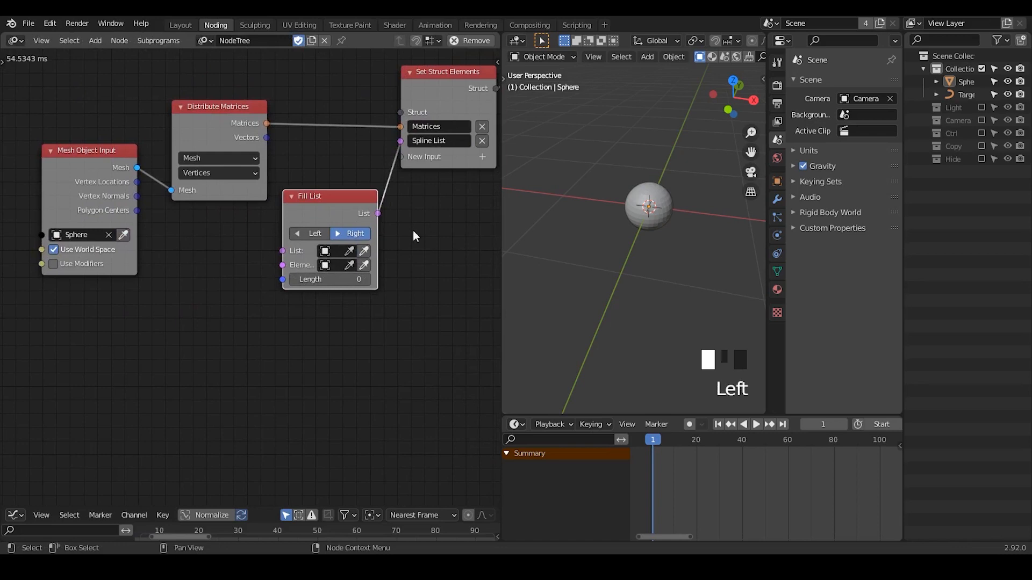
- Space out the mesh input nodes and feed Fill List's Length input from Distribute Matrices through a Get Length node
{"action": "left_click_drag", "start_coordinate": [231, 144], "coordinate": [210, 142]}
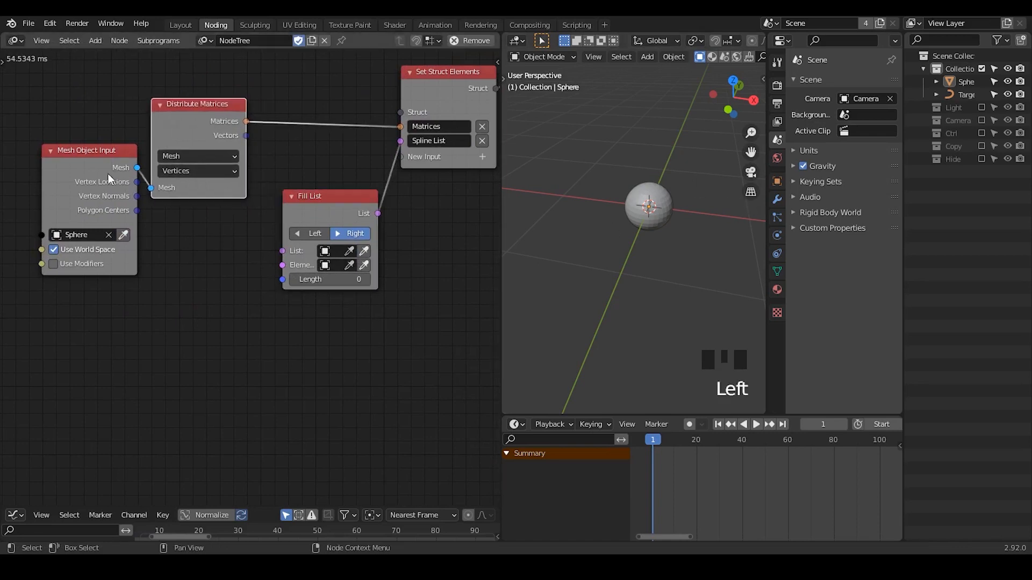
{"action": "left_click_drag", "start_coordinate": [111, 172], "coordinate": [70, 190]}
{"action": "left_click_drag", "start_coordinate": [233, 116], "coordinate": [285, 283]}
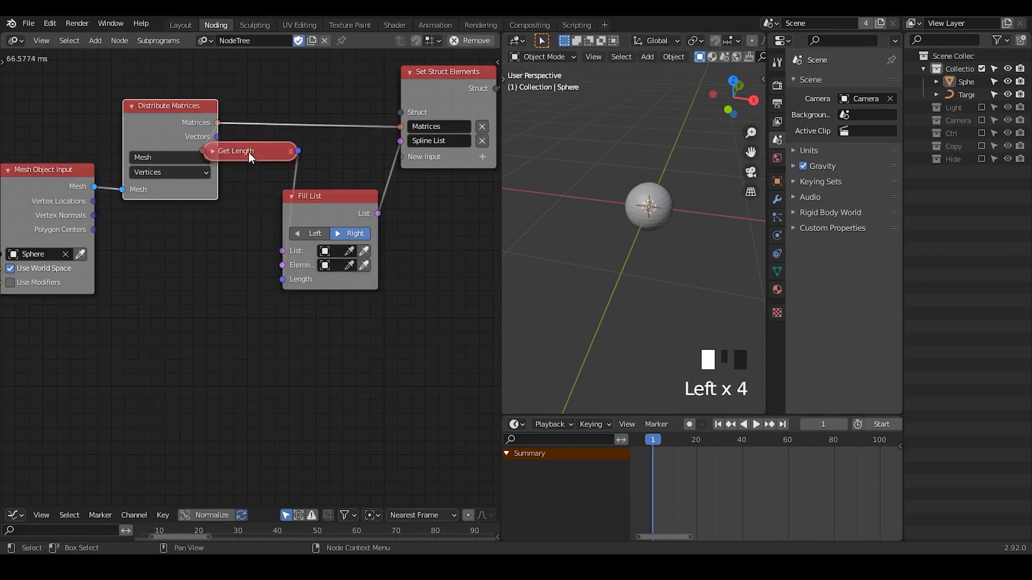
{"action": "left_click_drag", "start_coordinate": [248, 154], "coordinate": [204, 247]}
{"action": "left_click_drag", "start_coordinate": [94, 201], "coordinate": [210, 150]}
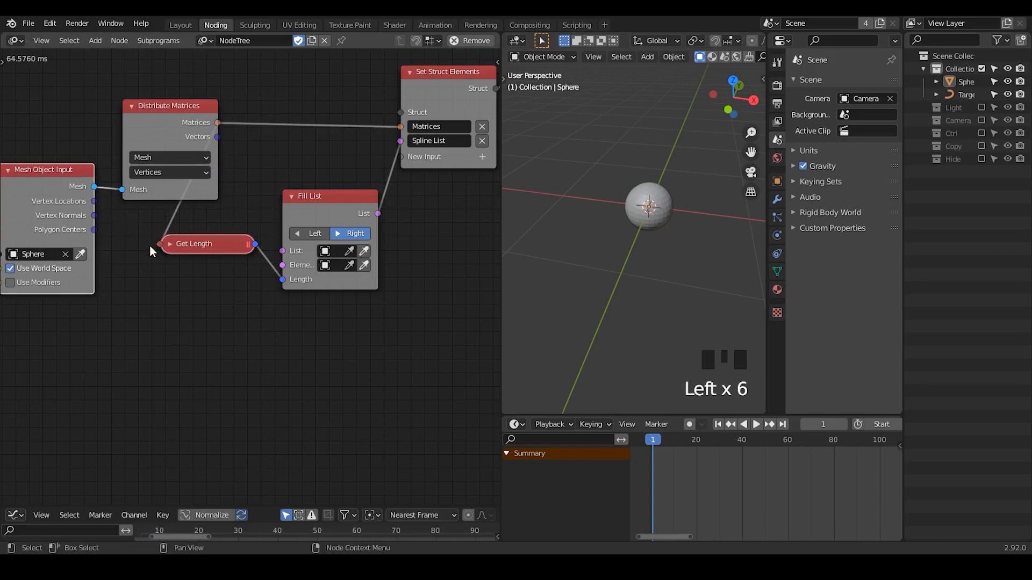
{"action": "middle_click_drag", "start_coordinate": [346, 337], "coordinate": [238, 336]}
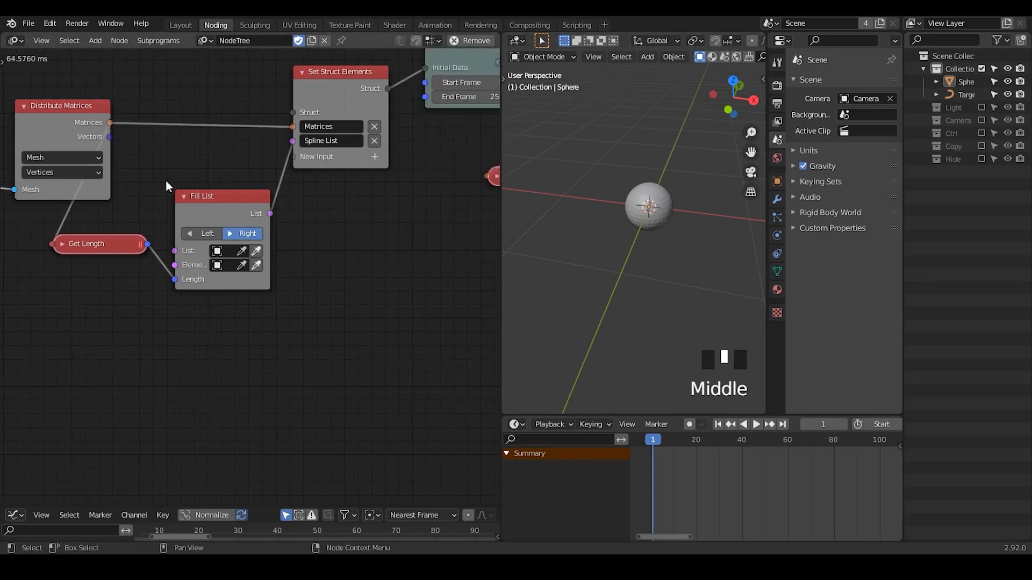
{"action": "left_click", "coordinate": [63, 246]}
{"action": "left_click", "coordinate": [63, 246]}
- Play the animation to watch the splines grow from the sphere and stop at frame 29
{"action": "middle_click_drag", "start_coordinate": [348, 249], "coordinate": [99, 251]}
{"action": "middle_click_drag", "start_coordinate": [408, 228], "coordinate": [176, 257]}
{"action": "middle_click_drag", "start_coordinate": [410, 262], "coordinate": [193, 254]}
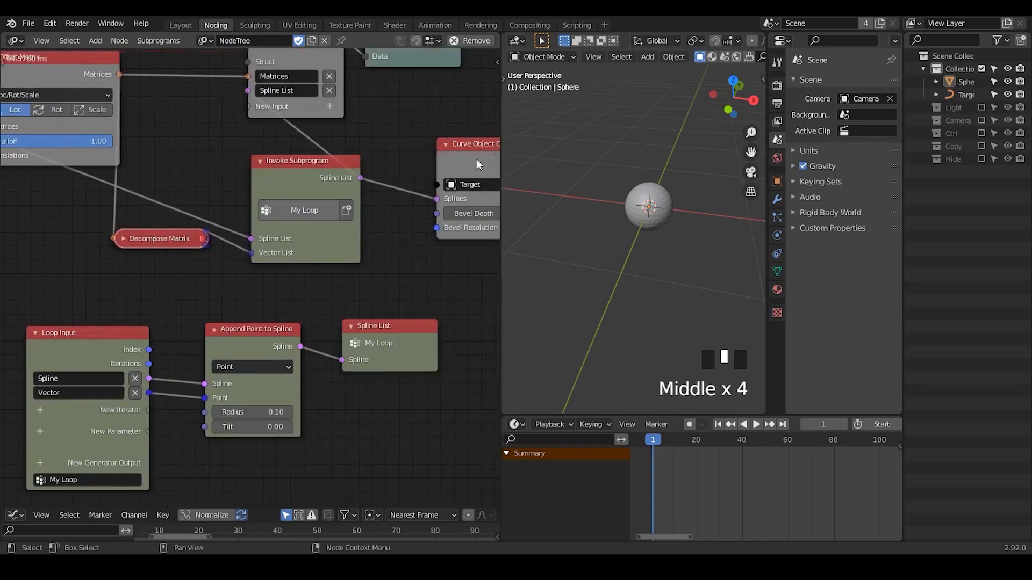
{"action": "left_click", "coordinate": [757, 427]}
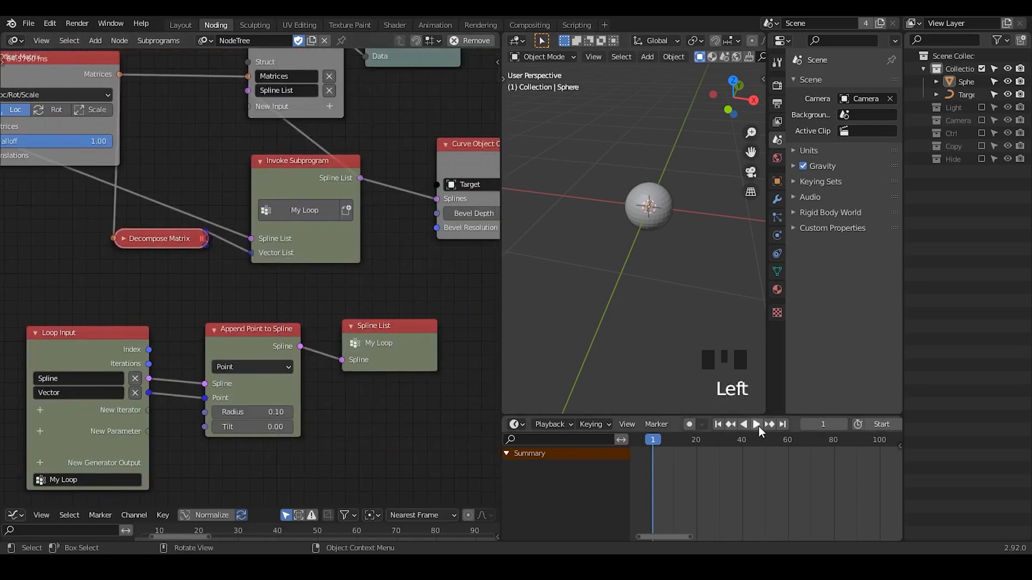
{"action": "left_click", "coordinate": [758, 426]}
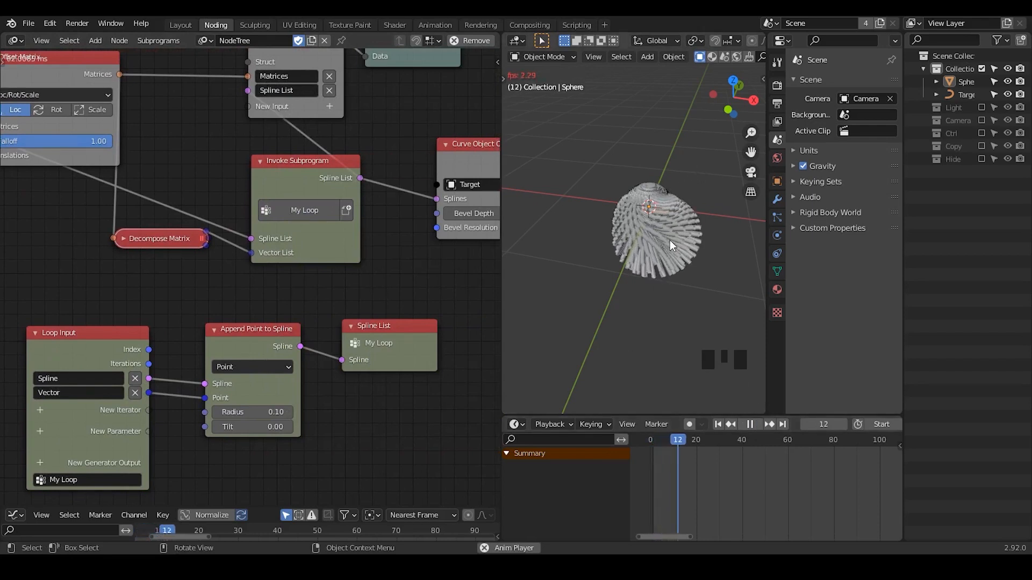
{"action": "middle_click_drag", "start_coordinate": [671, 236], "coordinate": [670, 228]}
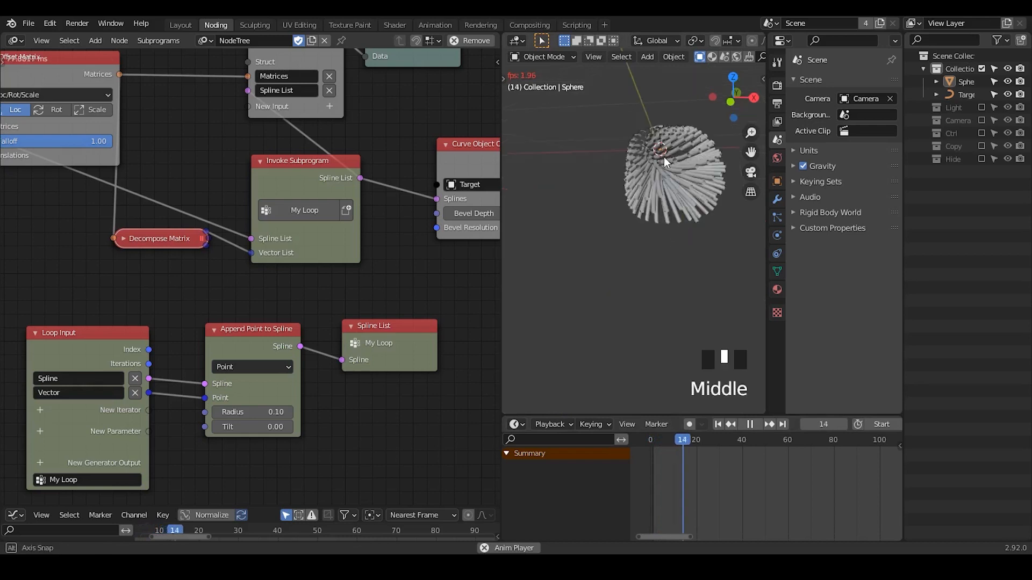
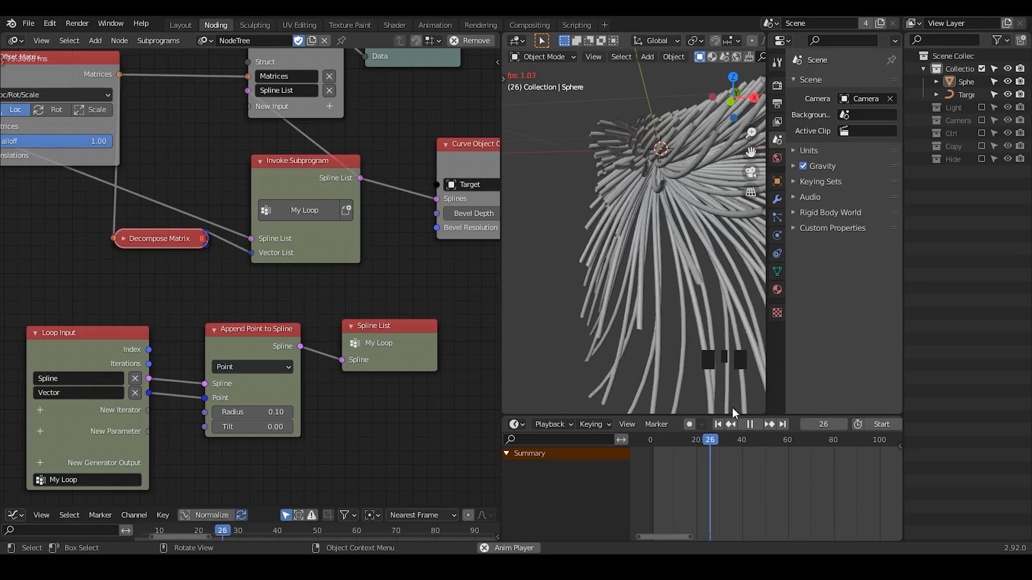
{"action": "left_click", "coordinate": [757, 425]}
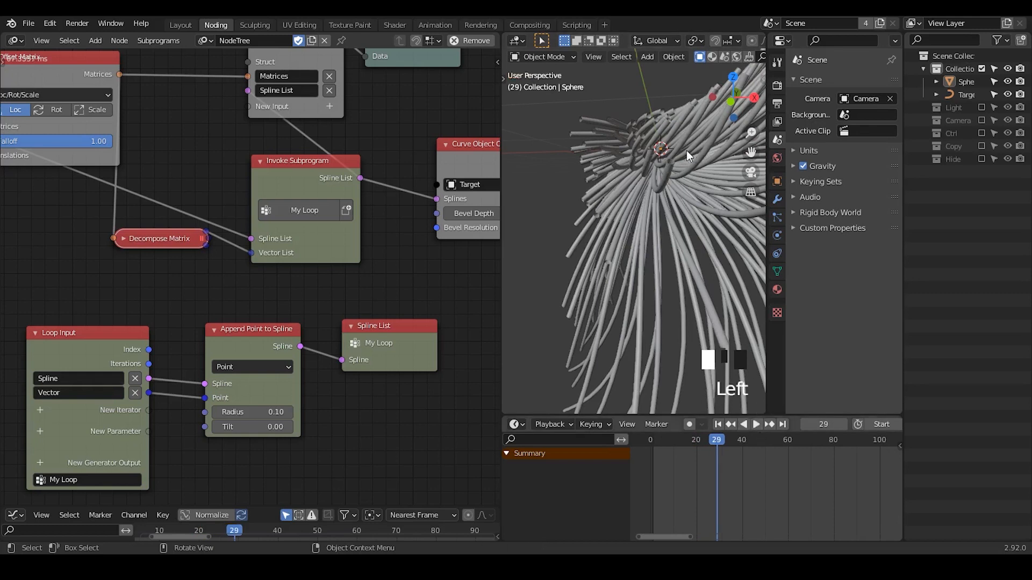
- Widen the 3D viewport and examine the traced splines from several angles alongside the Perlin Vector Noise node
{"action": "middle_click_drag", "start_coordinate": [686, 151], "coordinate": [572, 194]}
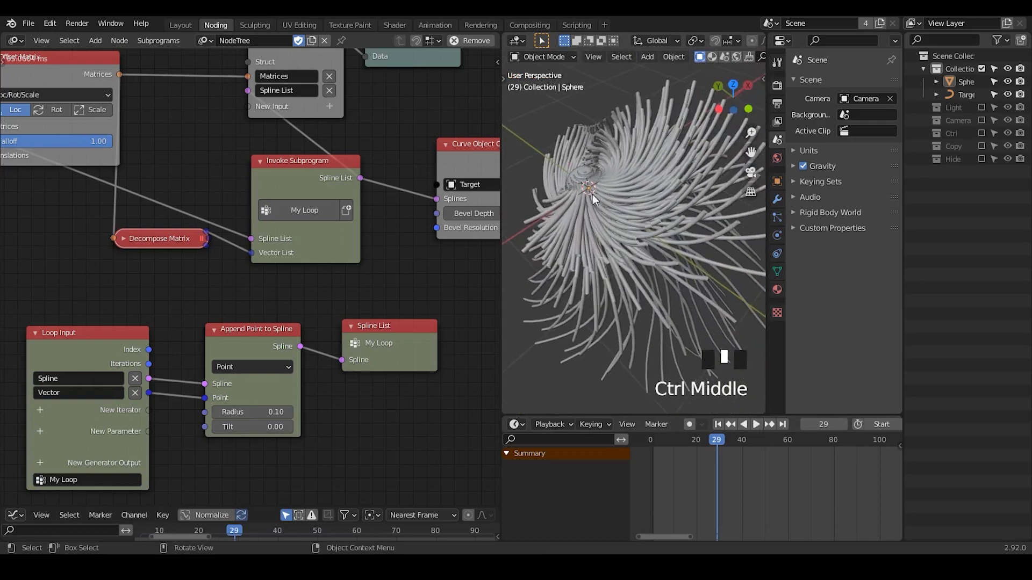
{"action": "left_click_drag", "start_coordinate": [501, 180], "coordinate": [375, 180]}
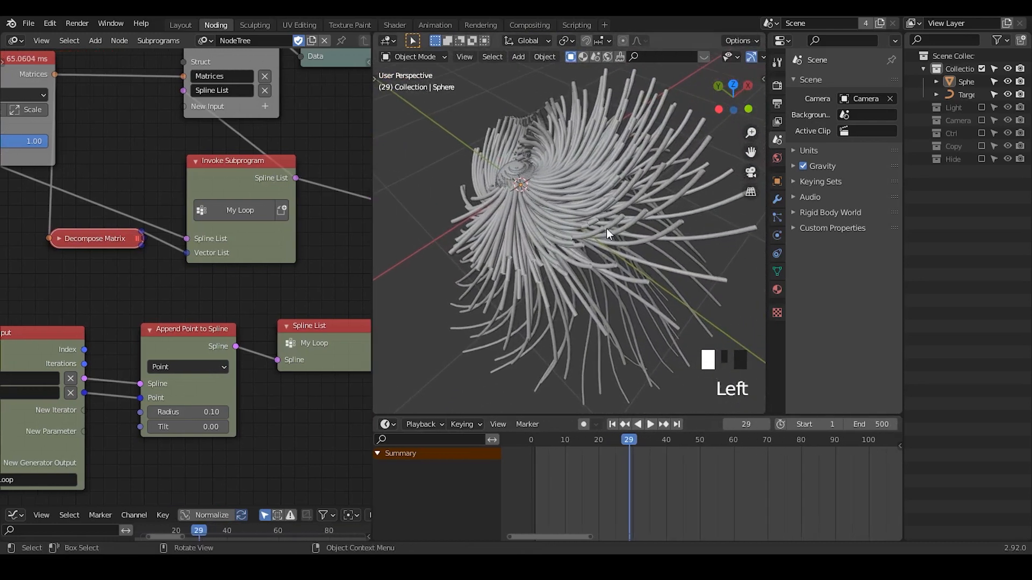
{"action": "middle_click_drag", "start_coordinate": [606, 228], "coordinate": [470, 180]}
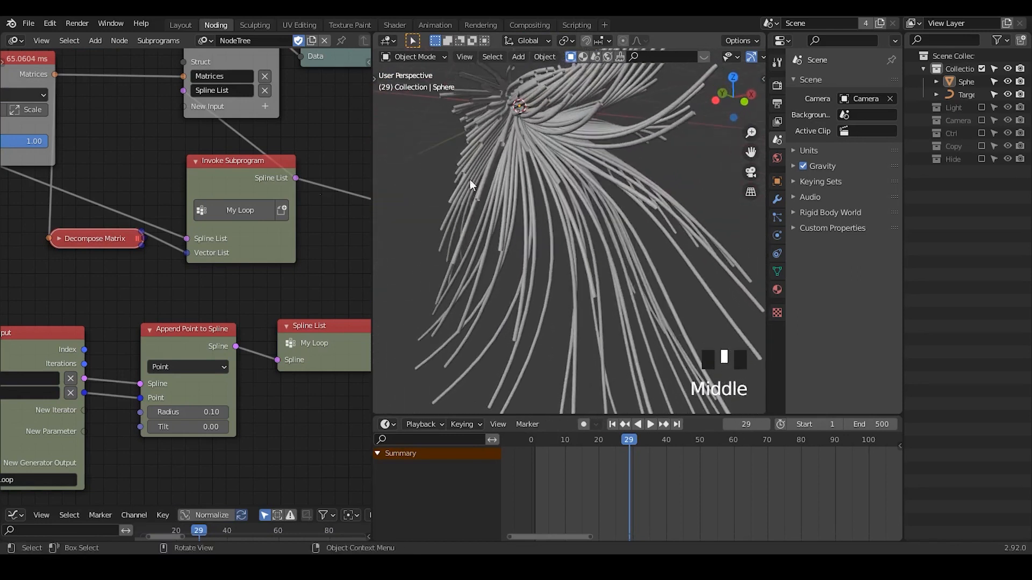
{"action": "middle_click_drag", "start_coordinate": [64, 200], "coordinate": [285, 198]}
{"action": "middle_click_drag", "start_coordinate": [157, 213], "coordinate": [251, 190]}
{"action": "left_click_drag", "start_coordinate": [163, 188], "coordinate": [165, 176]}
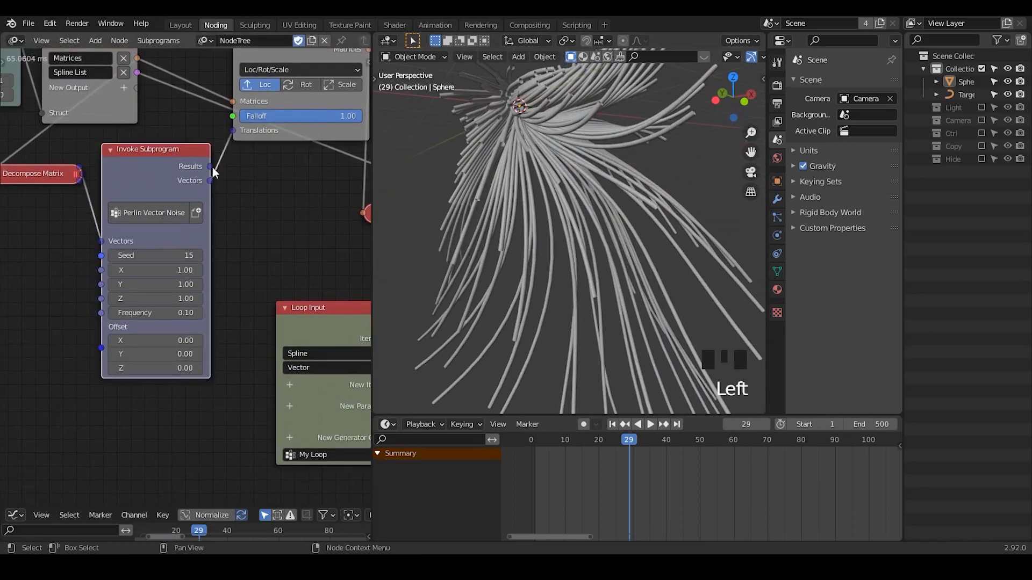
{"action": "middle_click_drag", "start_coordinate": [512, 134], "coordinate": [563, 192], "text": "shift"}
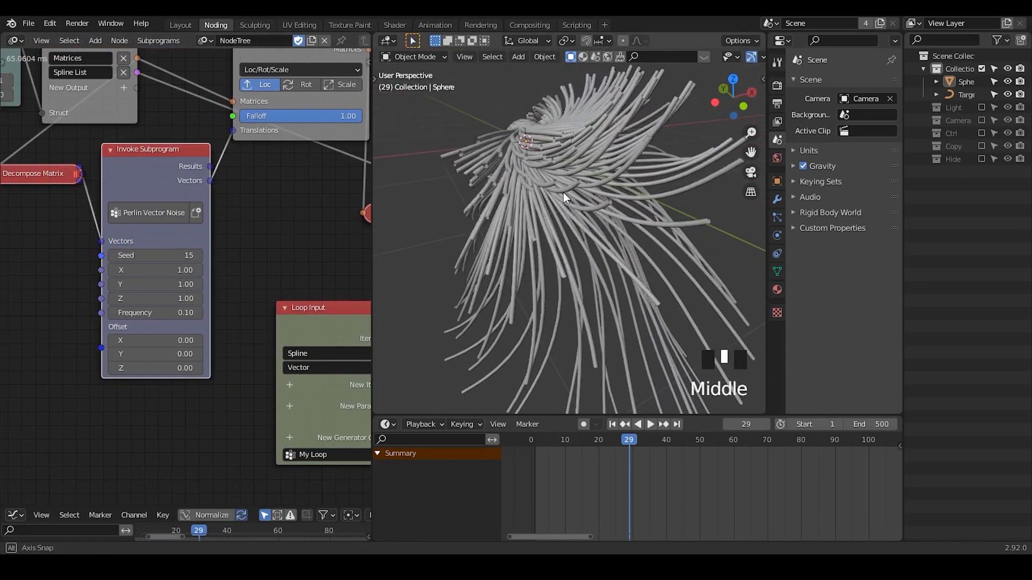
{"action": "scroll", "coordinate": [521, 134], "scroll_direction": "up", "scroll_amount": 2}
{"action": "middle_click_drag", "start_coordinate": [544, 144], "coordinate": [566, 134], "text": "ctrl"}
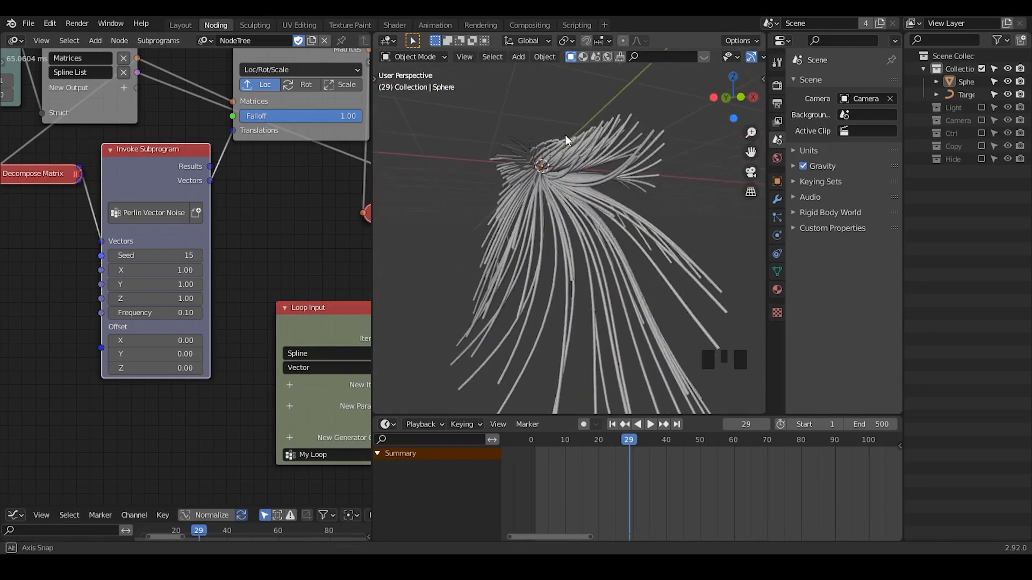
- Duplicate the Target curve object and place the copy beside the original splines
{"action": "left_click", "coordinate": [573, 176]}
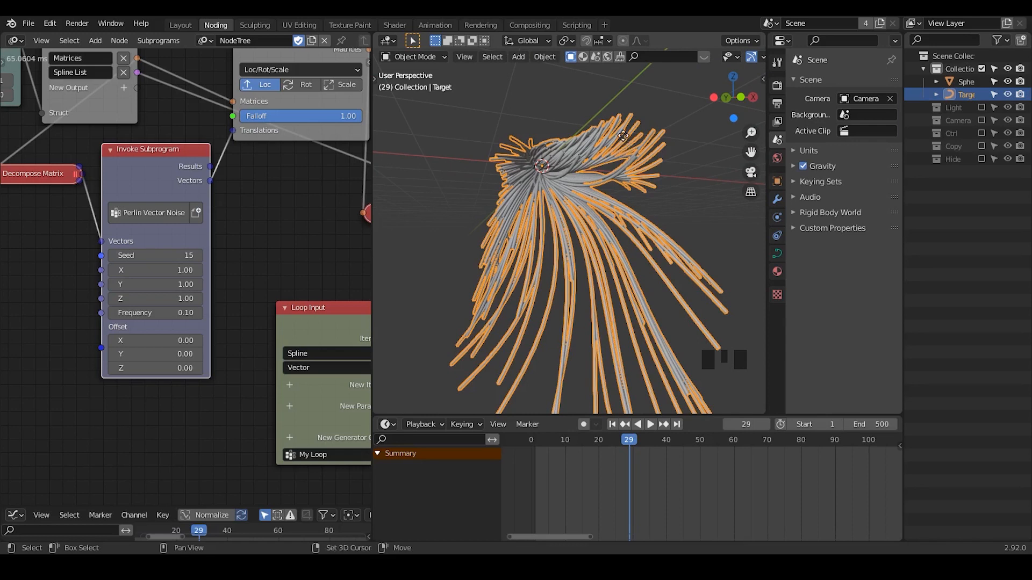
{"action": "key", "text": "shift+d"}
{"action": "middle_click_drag", "start_coordinate": [652, 114], "coordinate": [621, 252]}
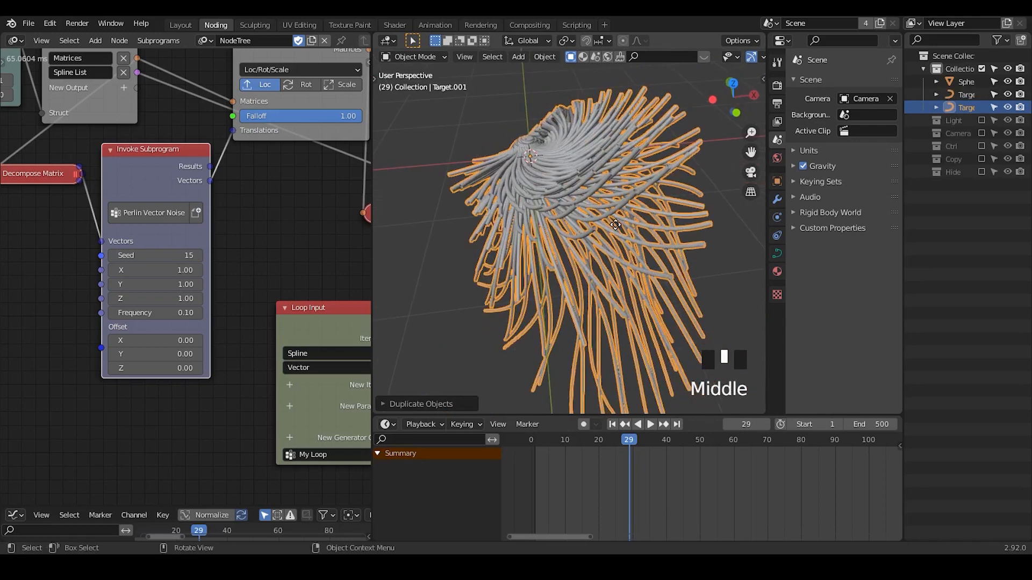
{"action": "key", "text": "g"}
{"action": "left_click", "coordinate": [602, 104]}
{"action": "middle_click_drag", "start_coordinate": [602, 103], "coordinate": [558, 159], "text": "ctrl"}
{"action": "left_click", "coordinate": [540, 138]}
{"action": "left_click", "coordinate": [555, 172]}
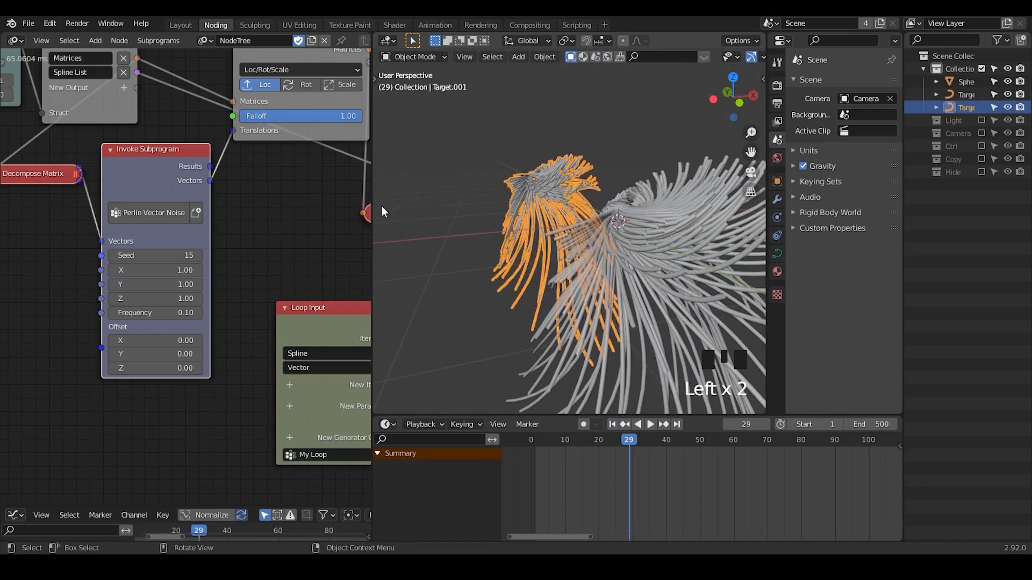
- Widen the node editor and frame the simulation nodes from Simulation Input to Simulation Output
{"action": "middle_click_drag", "start_coordinate": [231, 336], "coordinate": [158, 145]}
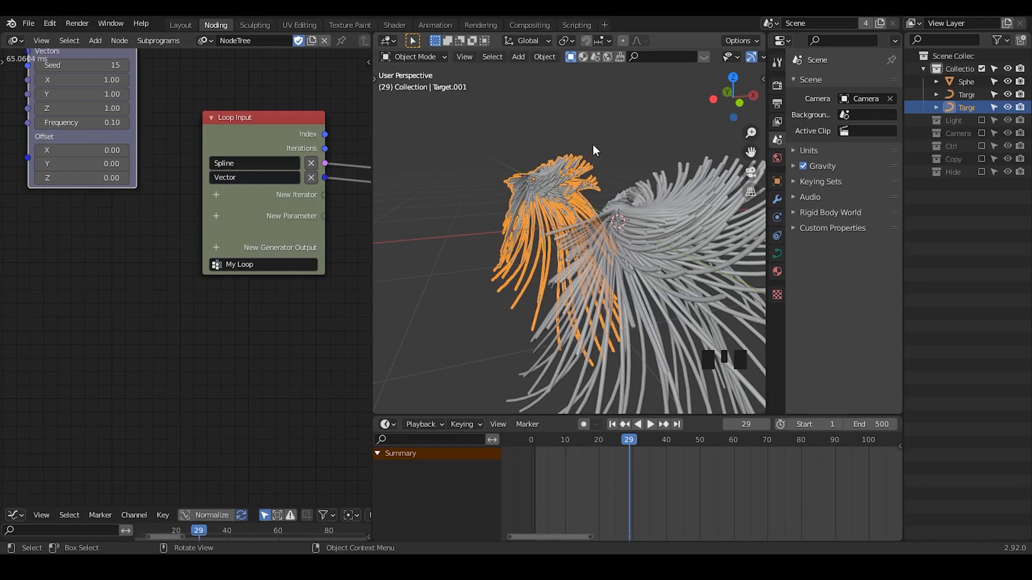
{"action": "middle_click_drag", "start_coordinate": [590, 189], "coordinate": [485, 176], "text": "shift"}
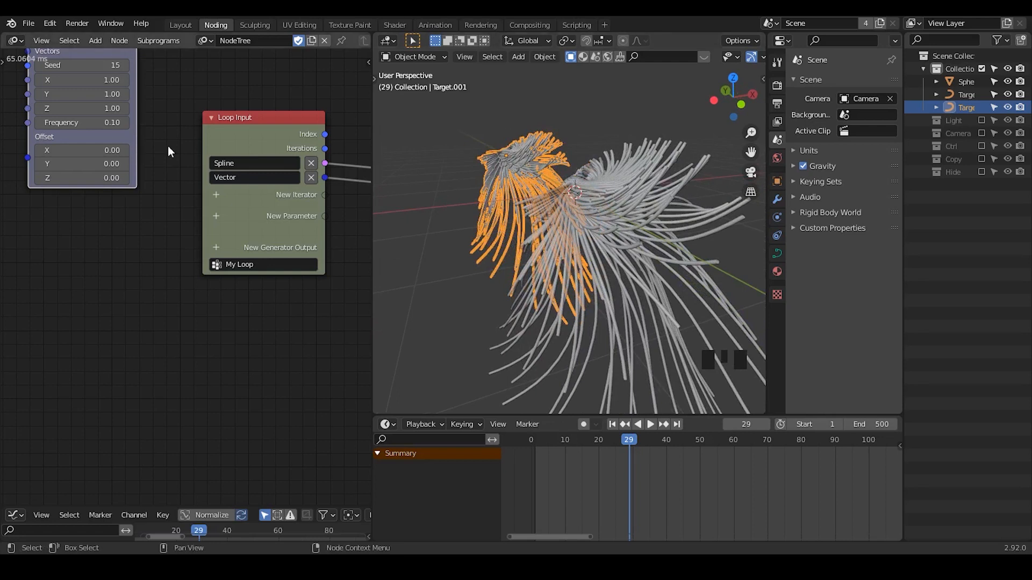
{"action": "middle_click_drag", "start_coordinate": [167, 146], "coordinate": [228, 217]}
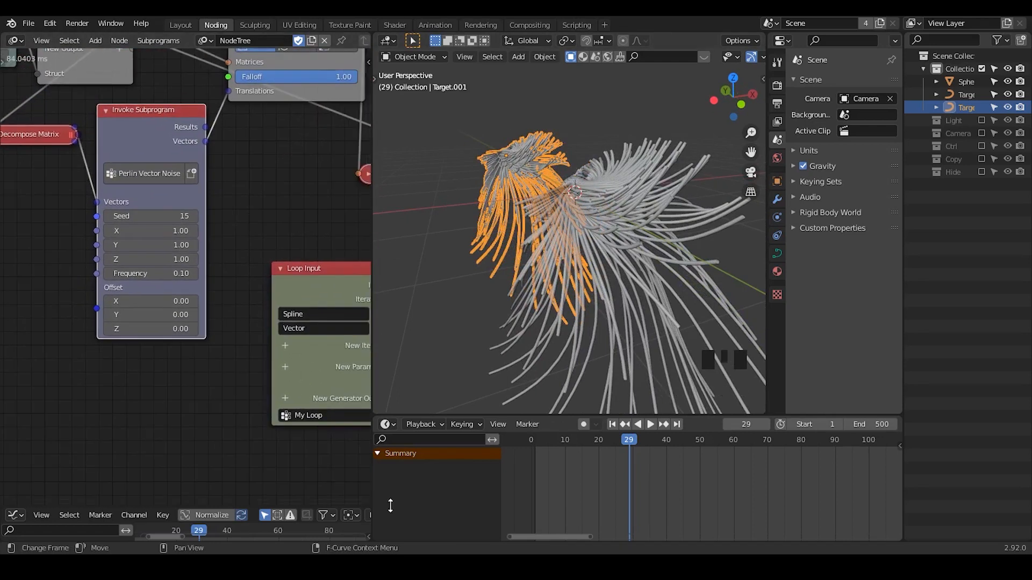
{"action": "middle_click_drag", "start_coordinate": [237, 165], "coordinate": [166, 287]}
{"action": "middle_click_drag", "start_coordinate": [197, 238], "coordinate": [184, 290], "text": "ctrl"}
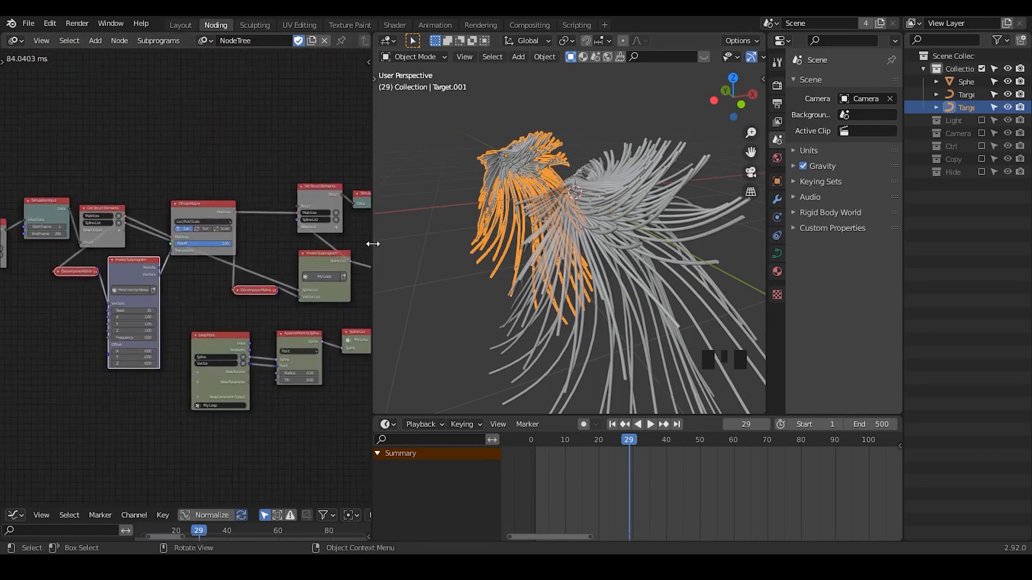
{"action": "left_click_drag", "start_coordinate": [374, 243], "coordinate": [437, 243]}
{"action": "middle_click_drag", "start_coordinate": [425, 253], "coordinate": [399, 260], "text": "ctrl"}
{"action": "middle_click_drag", "start_coordinate": [114, 247], "coordinate": [102, 215]}
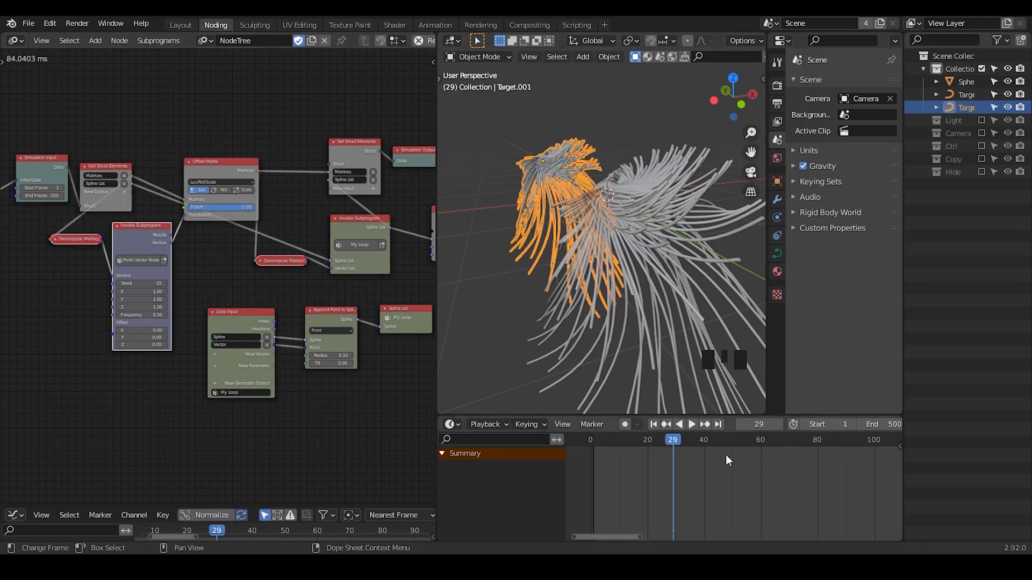
- Advance to frame 30, annotate arrows from Simulation Input to Set Struct Elements and back, and advance to frame 31
{"action": "left_click", "coordinate": [778, 424]}
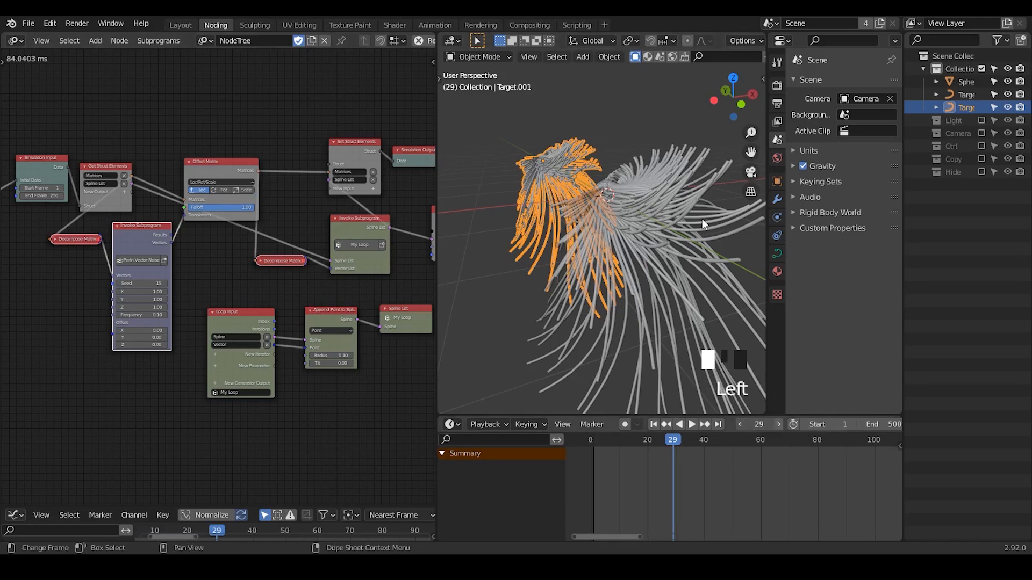
{"action": "left_click", "coordinate": [170, 110]}
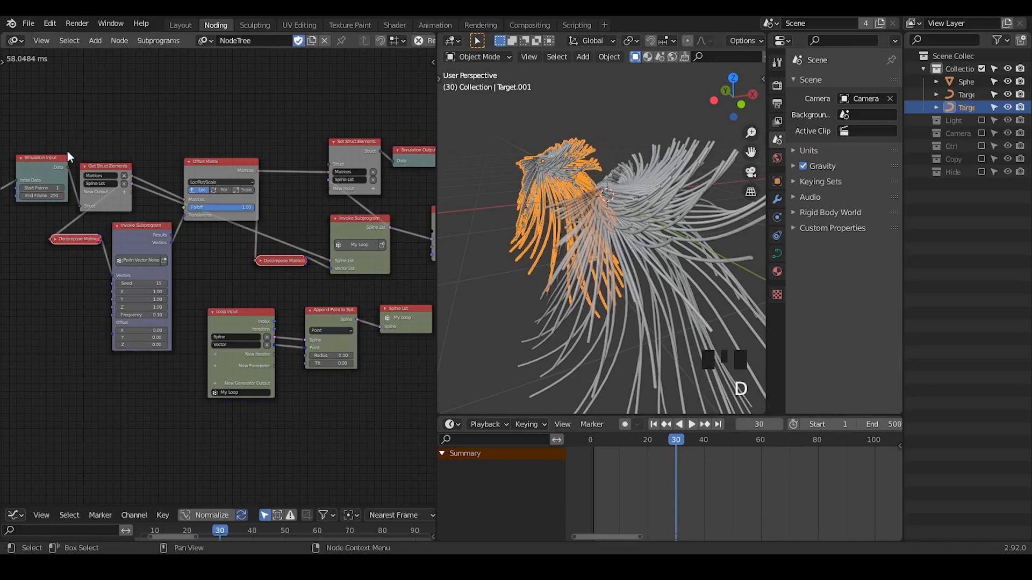
{"action": "mouse_move", "coordinate": [67, 150]}
{"action": "left_mouse_down"}
{"action": "mouse_move", "coordinate": [301, 145]}
{"action": "mouse_move", "coordinate": [341, 158]}
{"action": "mouse_move", "coordinate": [299, 174]}
{"action": "left_mouse_up"}
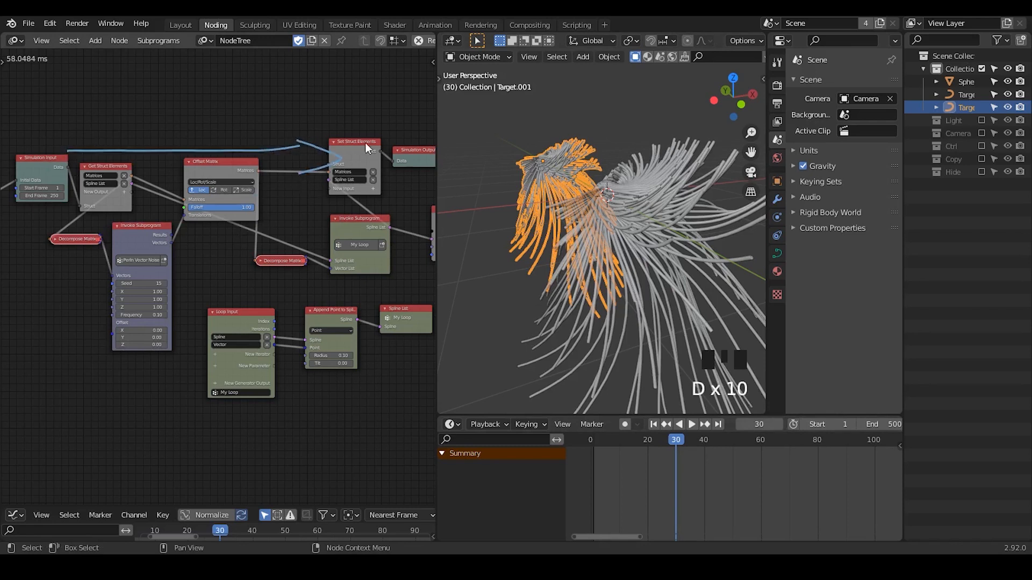
{"action": "mouse_move", "coordinate": [328, 128]}
{"action": "left_mouse_down"}
{"action": "mouse_move", "coordinate": [302, 104]}
{"action": "mouse_move", "coordinate": [63, 106]}
{"action": "mouse_move", "coordinate": [92, 110]}
{"action": "left_mouse_up"}
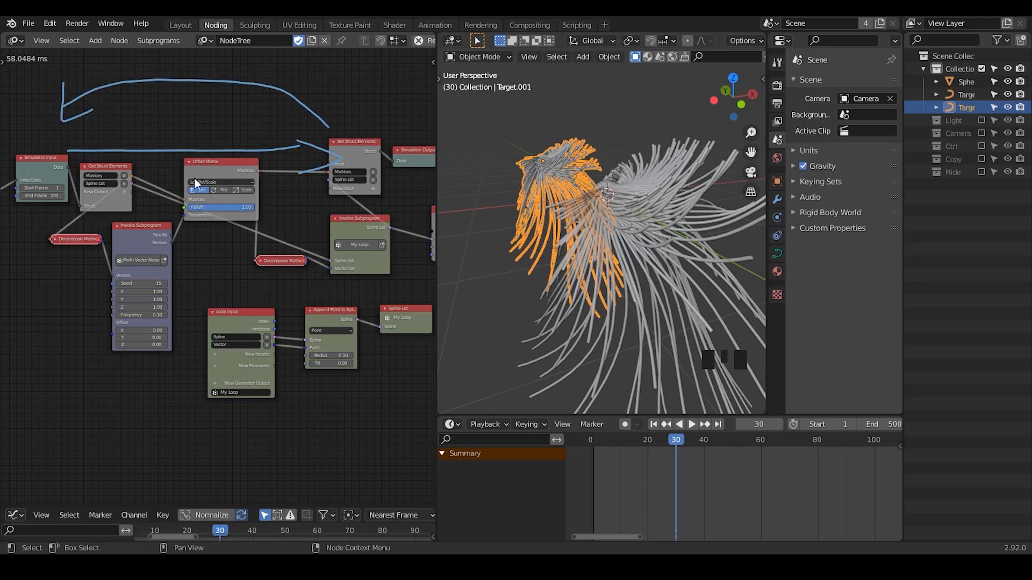
{"action": "left_click", "coordinate": [781, 427]}
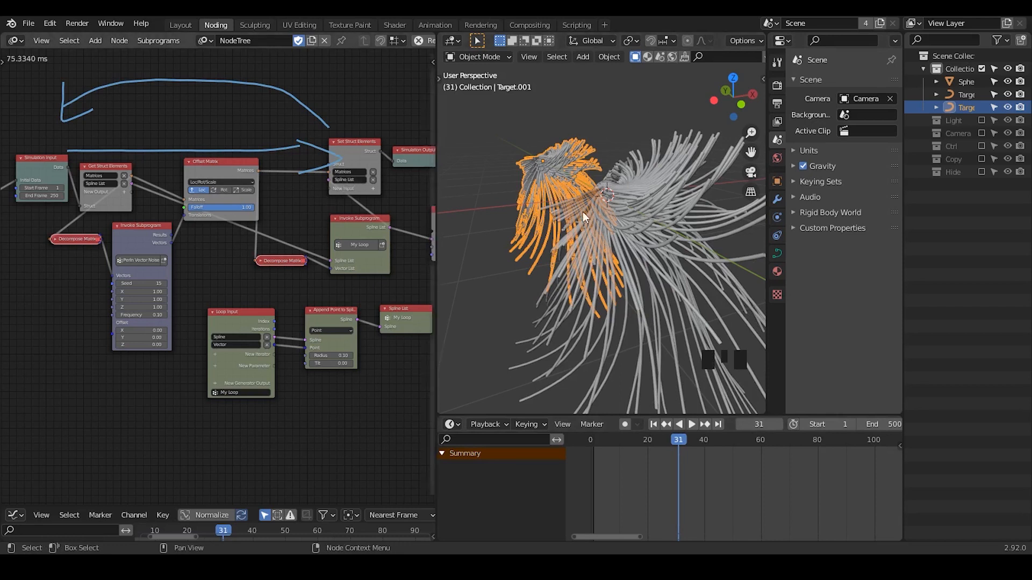
- Erase the annotation arrows and try repositioning the My Loop Invoke Subprogram node together with Decompose Matrix
{"action": "mouse_move", "coordinate": [323, 124]}
{"action": "right_mouse_down"}
{"action": "mouse_move", "coordinate": [281, 92]}
{"action": "mouse_move", "coordinate": [323, 92]}
{"action": "mouse_move", "coordinate": [314, 161]}
{"action": "mouse_move", "coordinate": [398, 209]}
{"action": "right_mouse_up"}
{"action": "middle_click_drag", "start_coordinate": [210, 271], "coordinate": [69, 266]}
{"action": "middle_click_drag", "start_coordinate": [219, 277], "coordinate": [353, 192], "text": "ctrl"}
{"action": "left_click_drag", "start_coordinate": [361, 163], "coordinate": [139, 256]}
{"action": "key", "text": "g"}
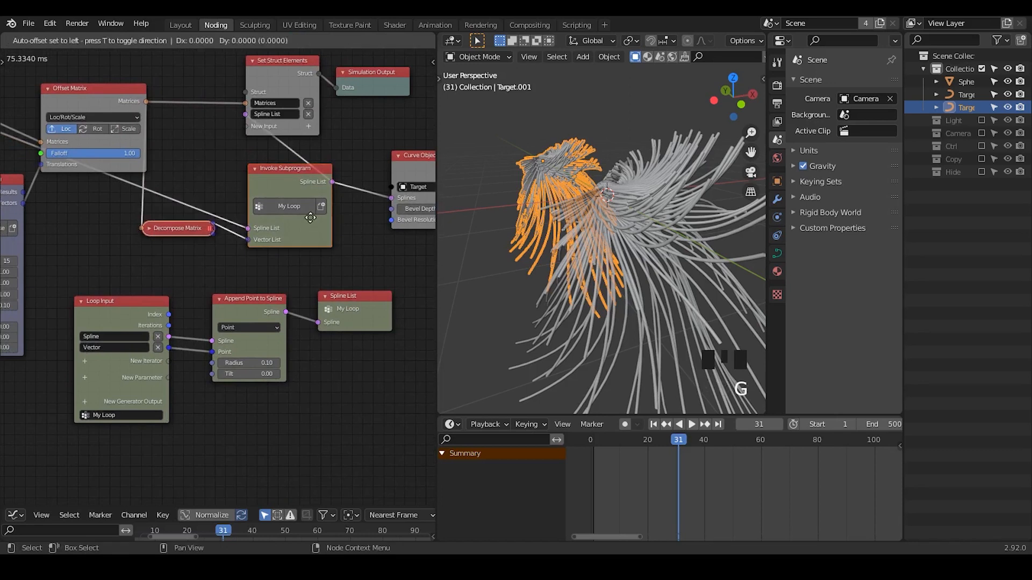
{"action": "right_click", "coordinate": [265, 228]}
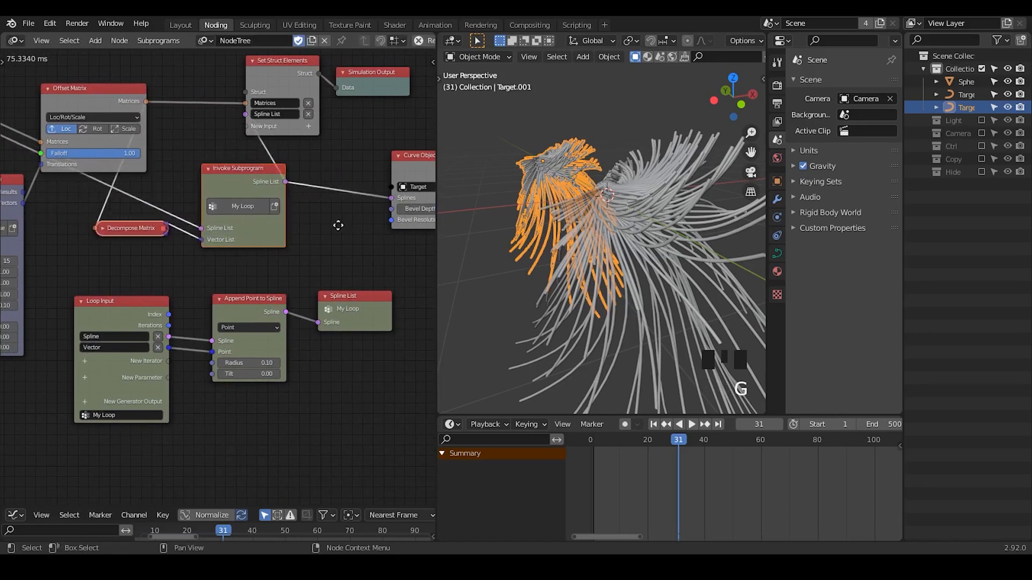
{"action": "key", "text": "g"}
{"action": "left_click", "coordinate": [387, 225]}
- Move Set Struct Elements, Simulation Output and Curve Object Output farther from Invoke Subprogram and join the two Spline List links with a reroute
{"action": "middle_click_drag", "start_coordinate": [328, 258], "coordinate": [157, 315]}
{"action": "left_click_drag", "start_coordinate": [341, 103], "coordinate": [102, 213]}
{"action": "key", "text": "g"}
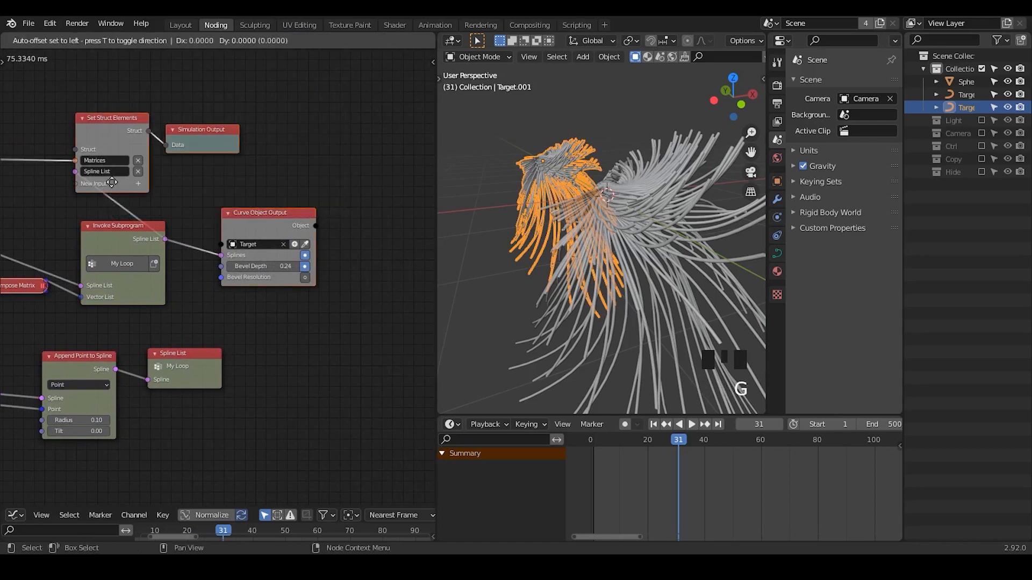
{"action": "left_click", "coordinate": [345, 181]}
{"action": "right_click_drag", "start_coordinate": [251, 182], "coordinate": [251, 275], "text": "shift"}
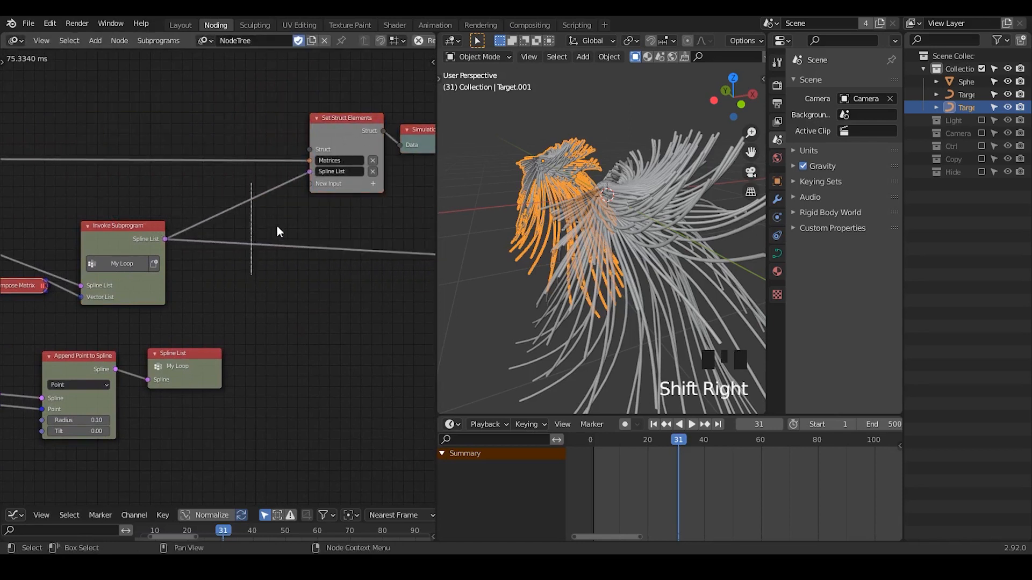
{"action": "key", "text": "g"}
{"action": "left_click", "coordinate": [301, 267]}
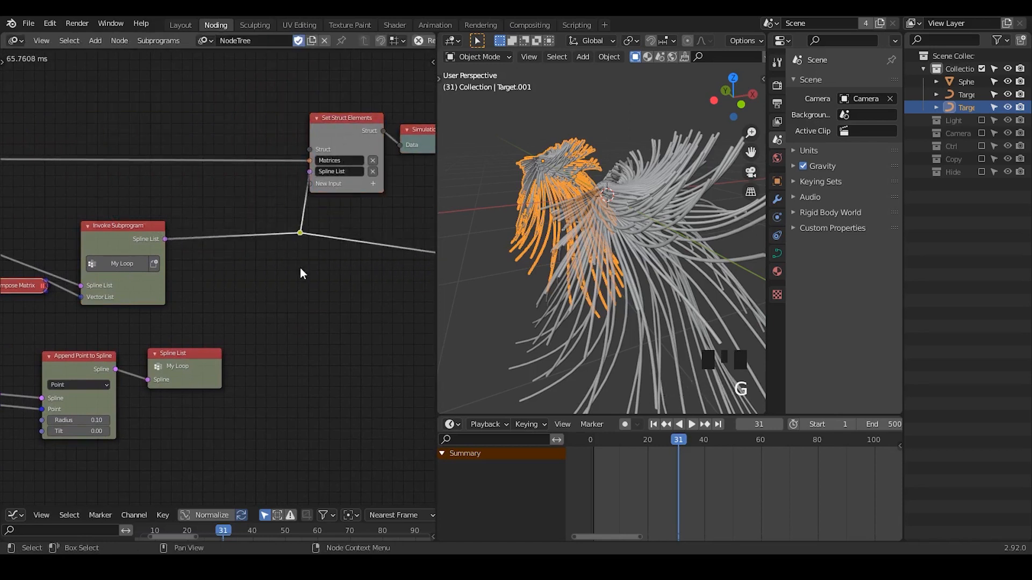
- Add a Trim Spline node below the link coming from the My Loop Invoke Subprogram node
{"action": "middle_click_drag", "start_coordinate": [302, 266], "coordinate": [263, 238]}
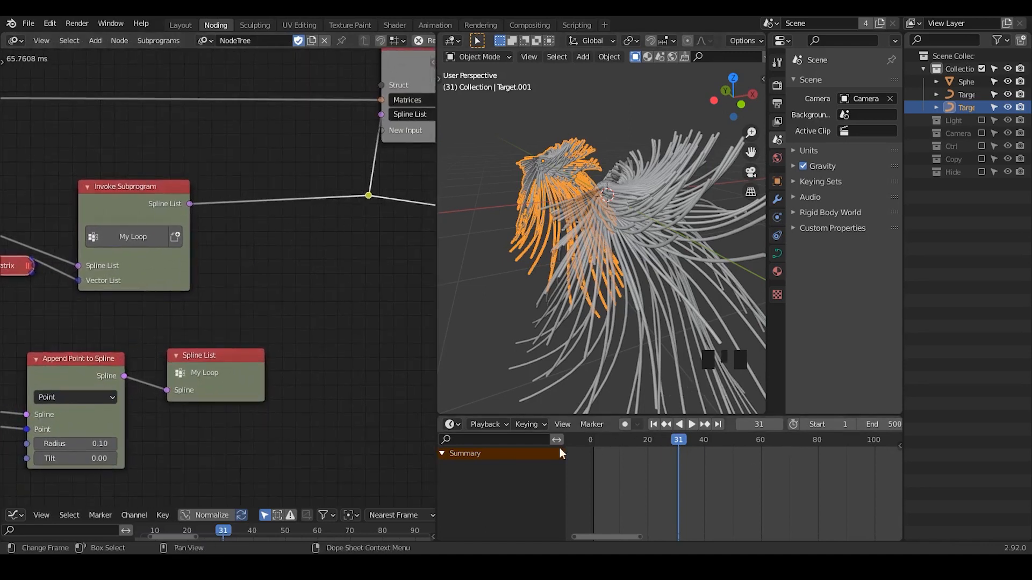
{"action": "key", "text": "ctrl+a"}
{"action": "type", "text": "trim"}
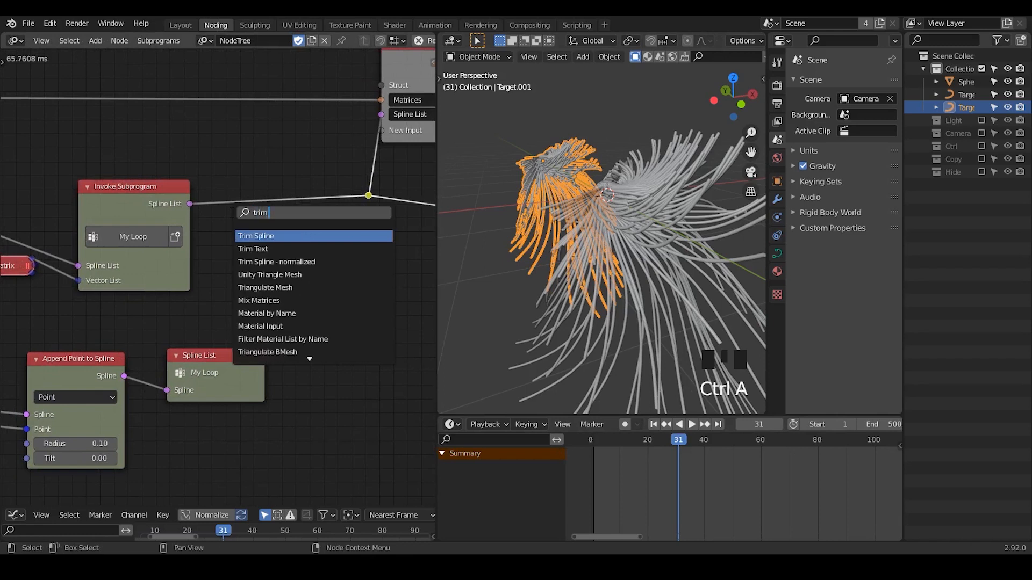
{"action": "key", "text": "Return"}
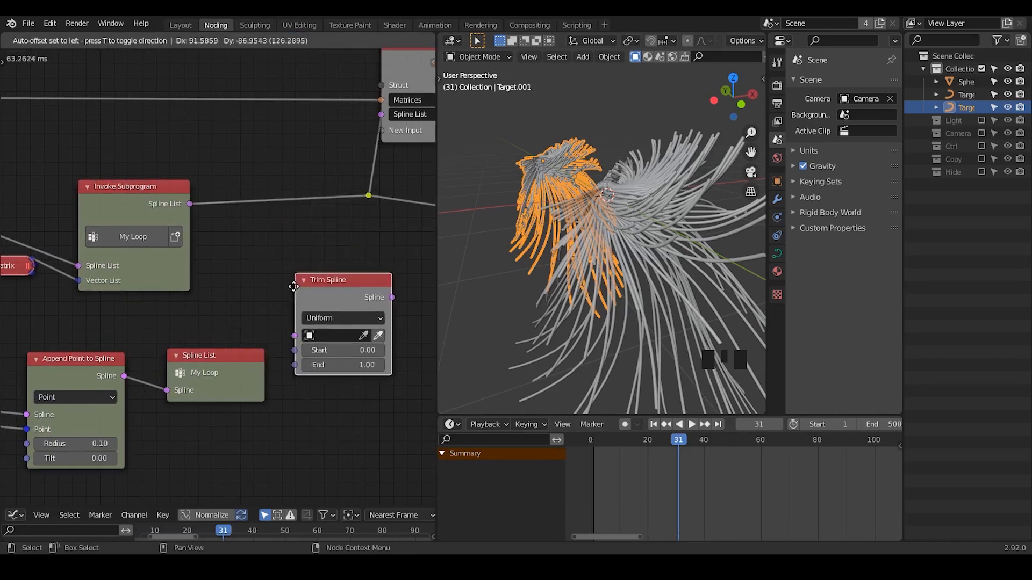
{"action": "left_click", "coordinate": [280, 237]}
{"action": "middle_click_drag", "start_coordinate": [290, 258], "coordinate": [322, 180]}
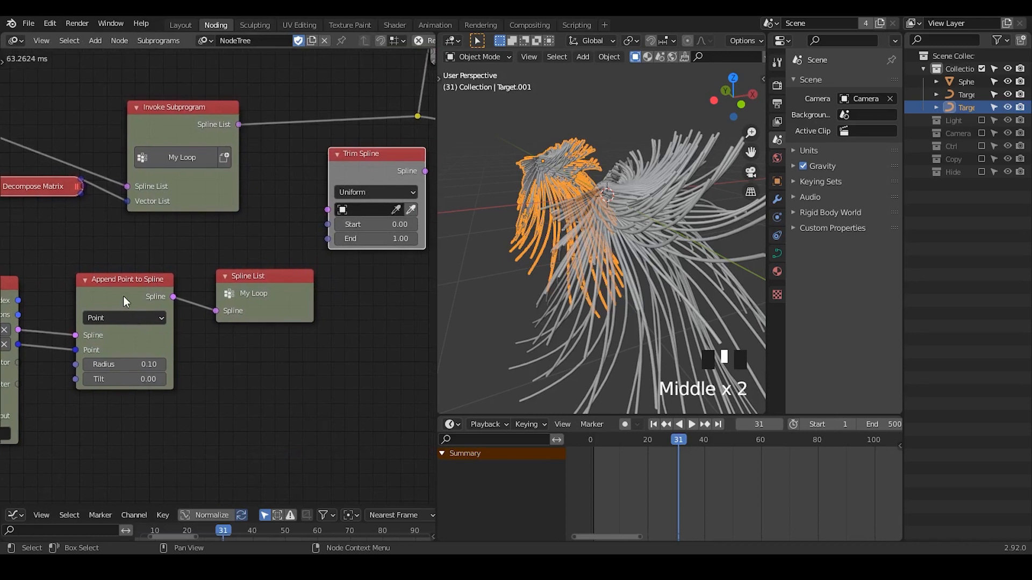
- Spread Append Point to Spline and the Spline List output apart and insert Trim Spline between them
{"action": "left_click_drag", "start_coordinate": [124, 296], "coordinate": [163, 301]}
{"action": "left_click_drag", "start_coordinate": [252, 288], "coordinate": [333, 297]}
{"action": "left_click_drag", "start_coordinate": [162, 293], "coordinate": [130, 294]}
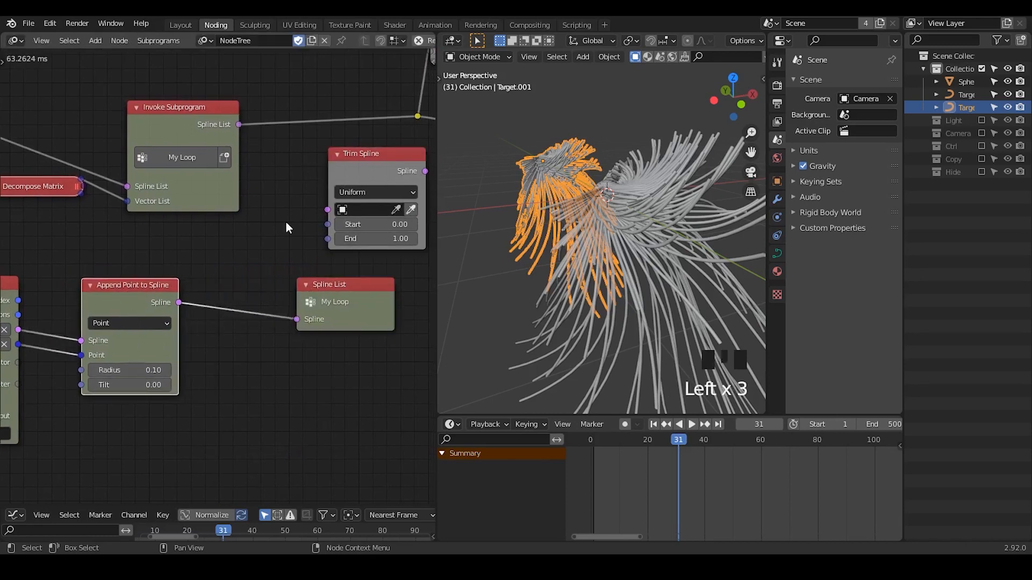
{"action": "left_click_drag", "start_coordinate": [362, 165], "coordinate": [162, 287]}
{"action": "middle_click_drag", "start_coordinate": [114, 366], "coordinate": [259, 313]}
- Set Trim Spline's Start to 0.10 and play the simulation from frame 1 to frame 20
{"action": "left_click", "coordinate": [319, 301]}
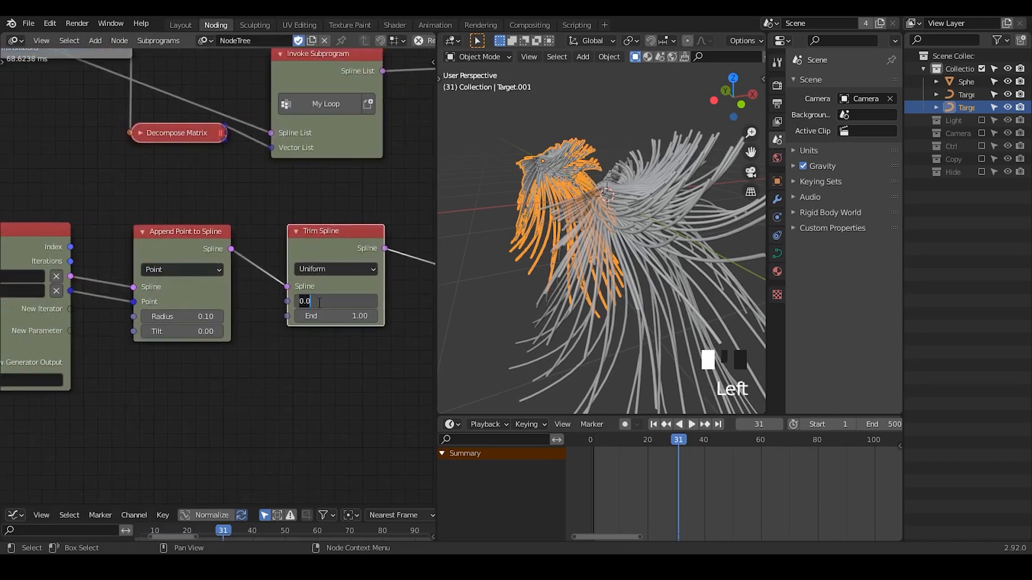
{"action": "type", "text": "0.1"}
{"action": "key", "text": "Return"}
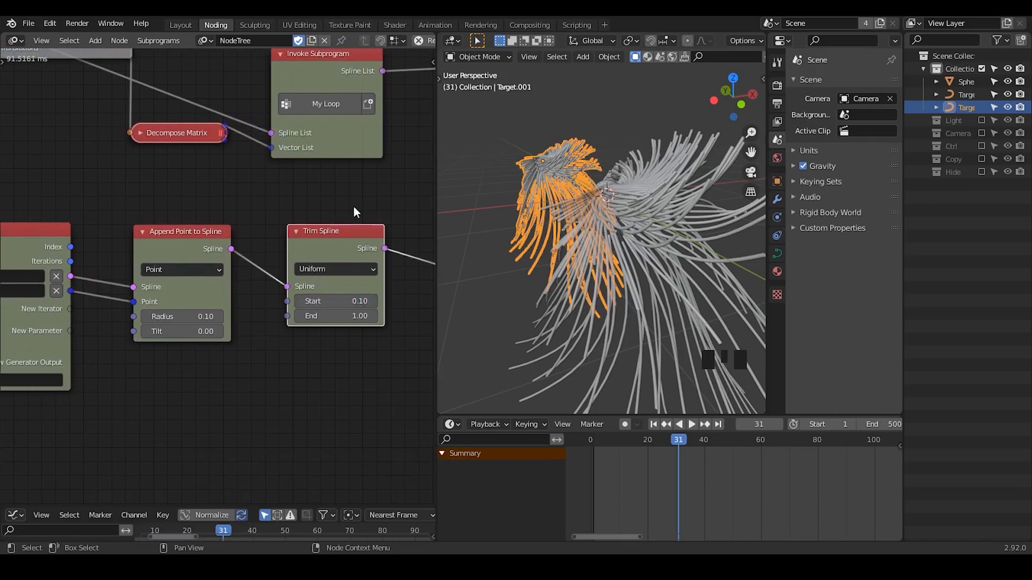
{"action": "left_click", "coordinate": [654, 424]}
{"action": "left_click", "coordinate": [629, 177]}
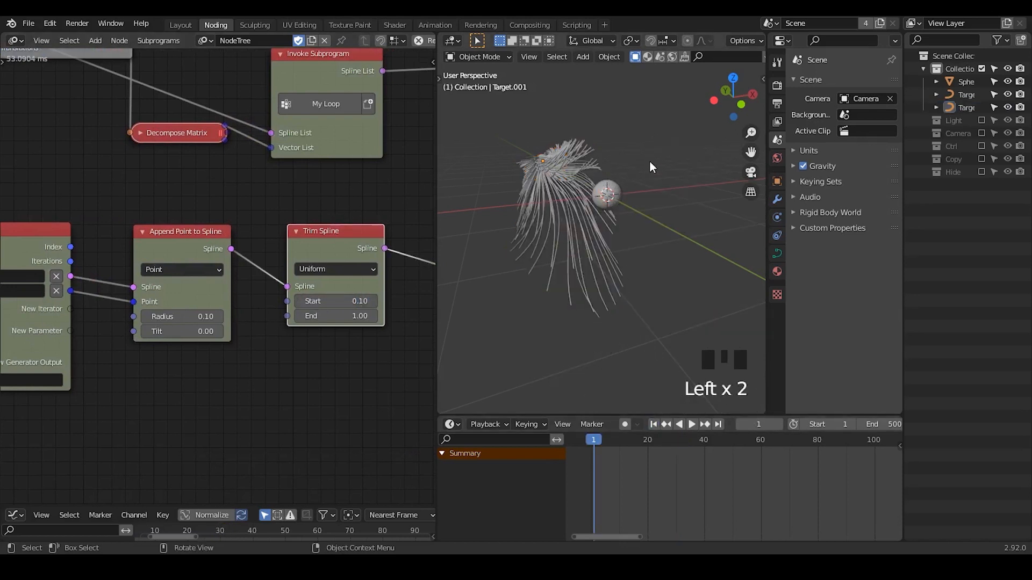
{"action": "left_click", "coordinate": [692, 424]}
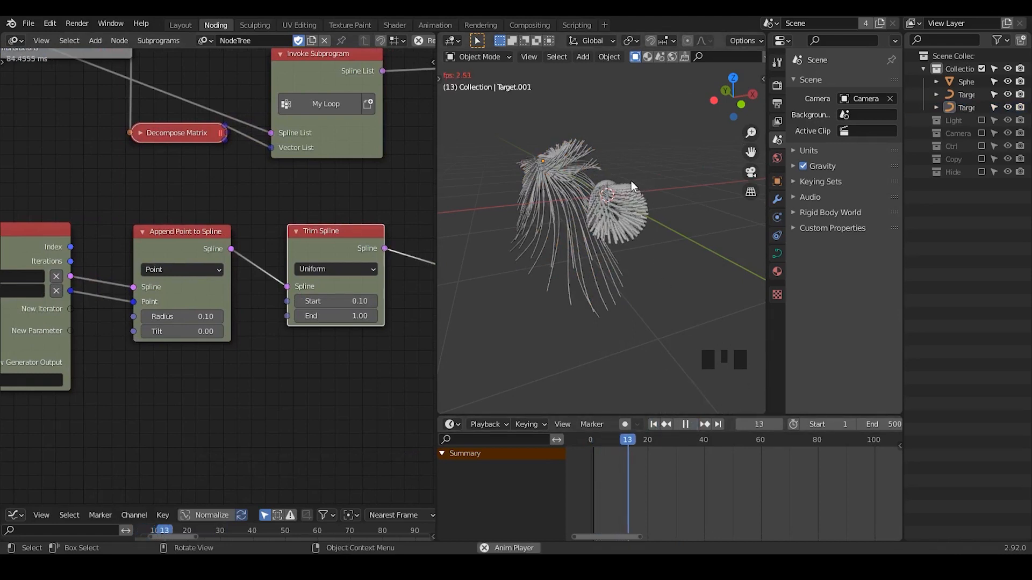
{"action": "left_click", "coordinate": [690, 425]}
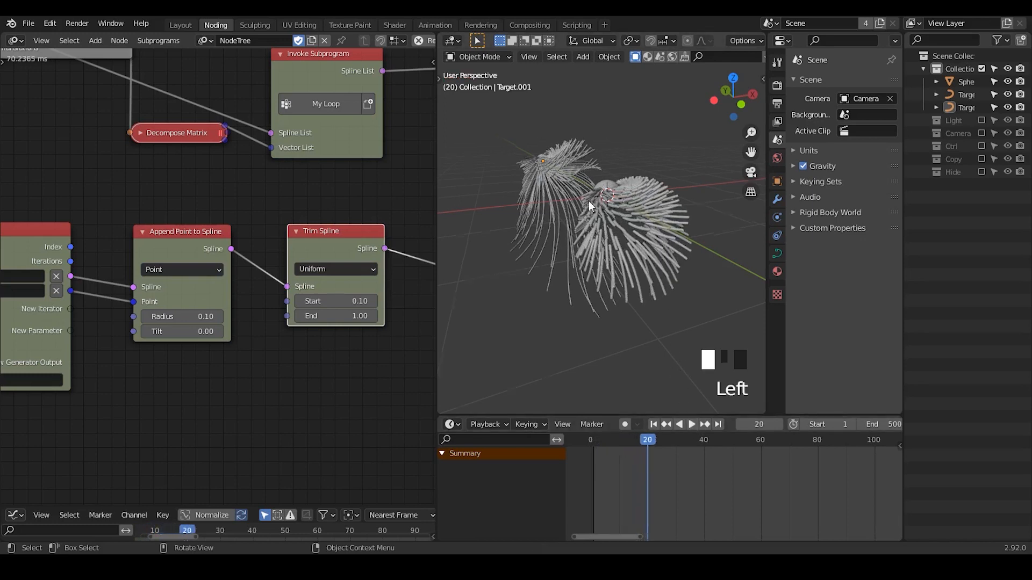
- View the trimmed splines around the sphere up close, annotate a mark outward from its centre, and erase the mark
{"action": "middle_click_drag", "start_coordinate": [659, 272], "coordinate": [586, 180]}
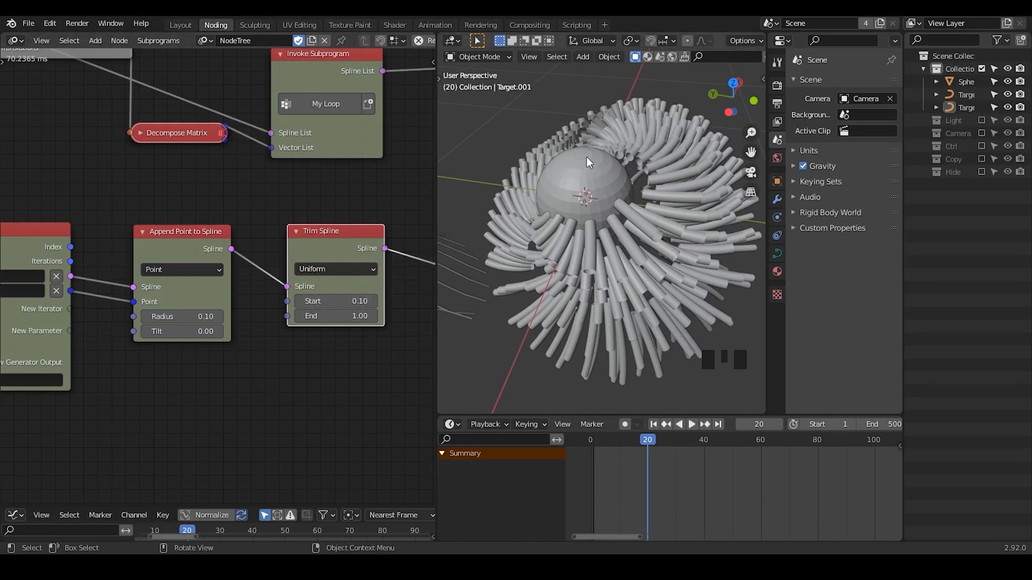
{"action": "key", "text": "d"}
{"action": "mouse_move", "coordinate": [584, 198]}
{"action": "left_mouse_down"}
{"action": "mouse_move", "coordinate": [632, 165]}
{"action": "mouse_move", "coordinate": [630, 156]}
{"action": "left_mouse_up"}
{"action": "right_click_drag", "start_coordinate": [630, 154], "coordinate": [666, 139]}
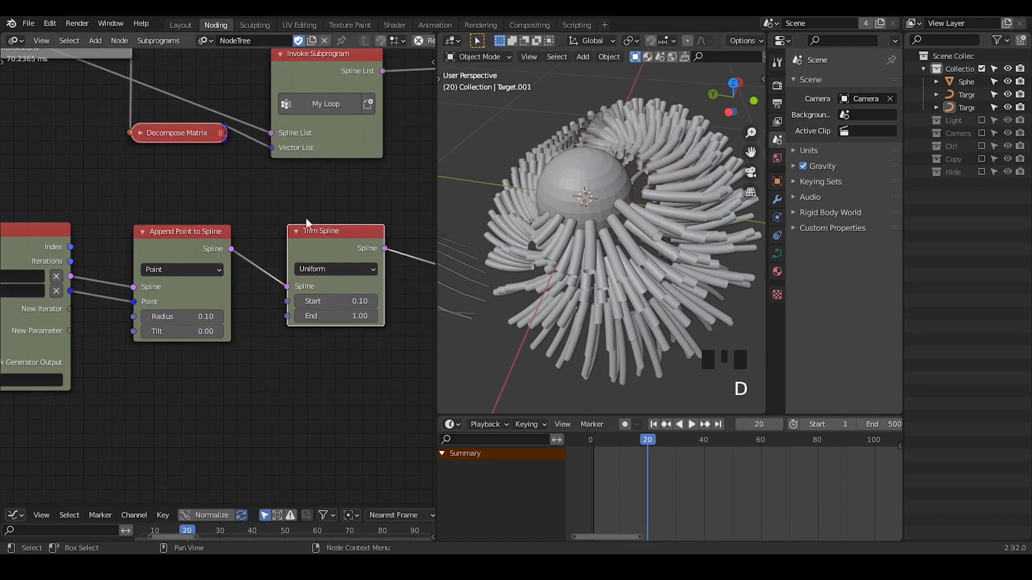
- Add a Compare Numbers node below the Append Point to Spline and Trim Spline nodes
{"action": "middle_click_drag", "start_coordinate": [359, 267], "coordinate": [371, 242]}
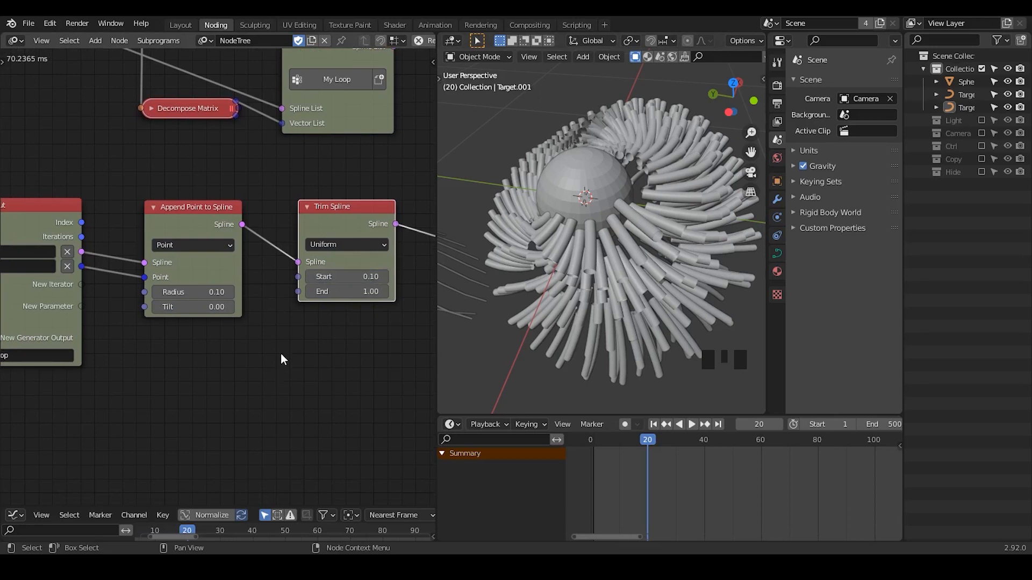
{"action": "key", "text": "ctrl+a"}
{"action": "type", "text": "compare nu"}
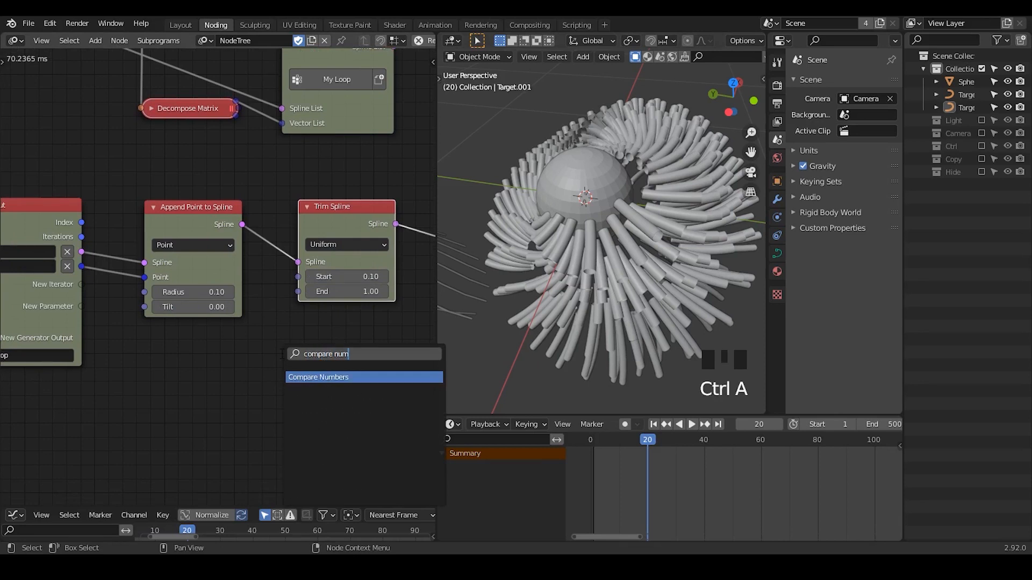
{"action": "key", "text": "Return"}
{"action": "left_click", "coordinate": [239, 353]}
- Add a Time Info node, connect its Frame output to Compare Numbers' A input, and arrange both nodes
{"action": "middle_click_drag", "start_coordinate": [181, 373], "coordinate": [227, 319]}
{"action": "key", "text": "ctrl+a"}
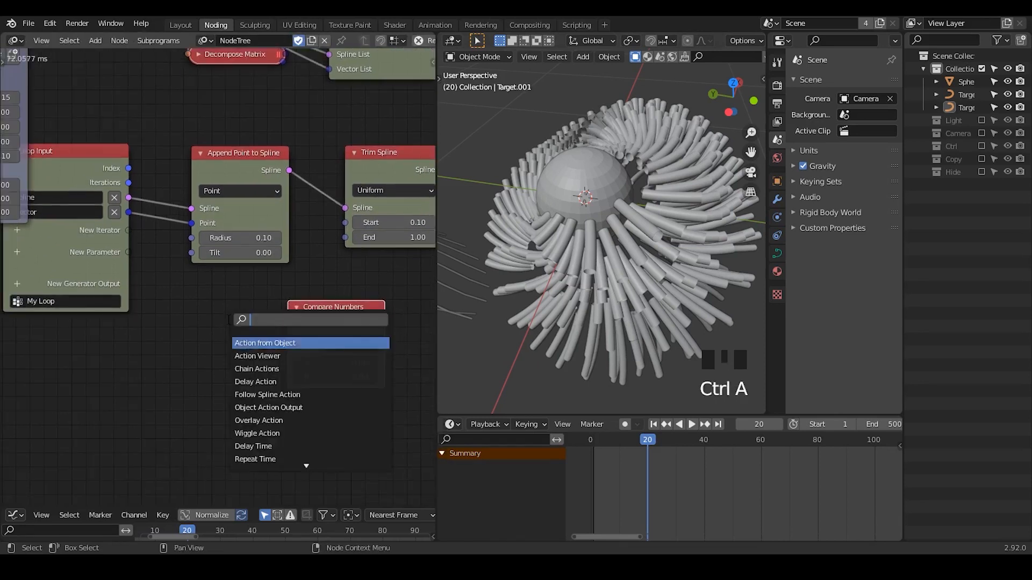
{"action": "type", "text": "time info"}
{"action": "key", "text": "Return"}
{"action": "left_click", "coordinate": [134, 355]}
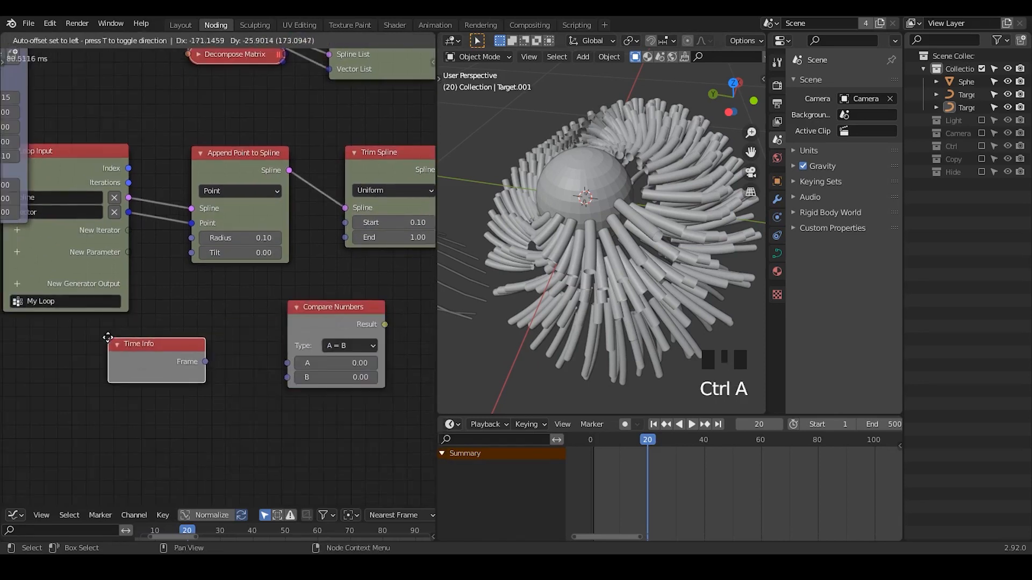
{"action": "left_click_drag", "start_coordinate": [206, 362], "coordinate": [282, 317]}
{"action": "left_click_drag", "start_coordinate": [157, 351], "coordinate": [51, 366]}
{"action": "left_click_drag", "start_coordinate": [273, 331], "coordinate": [182, 335]}
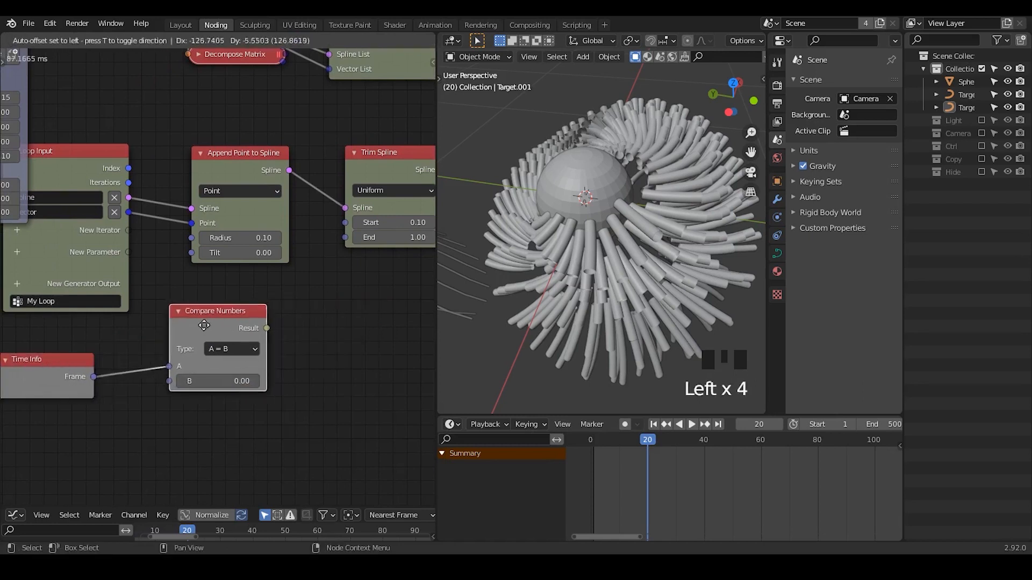
- Add a Switch node and connect Compare Numbers' Result to its Condition
{"action": "key", "text": "ctrl+a"}
{"action": "type", "text": "si"}
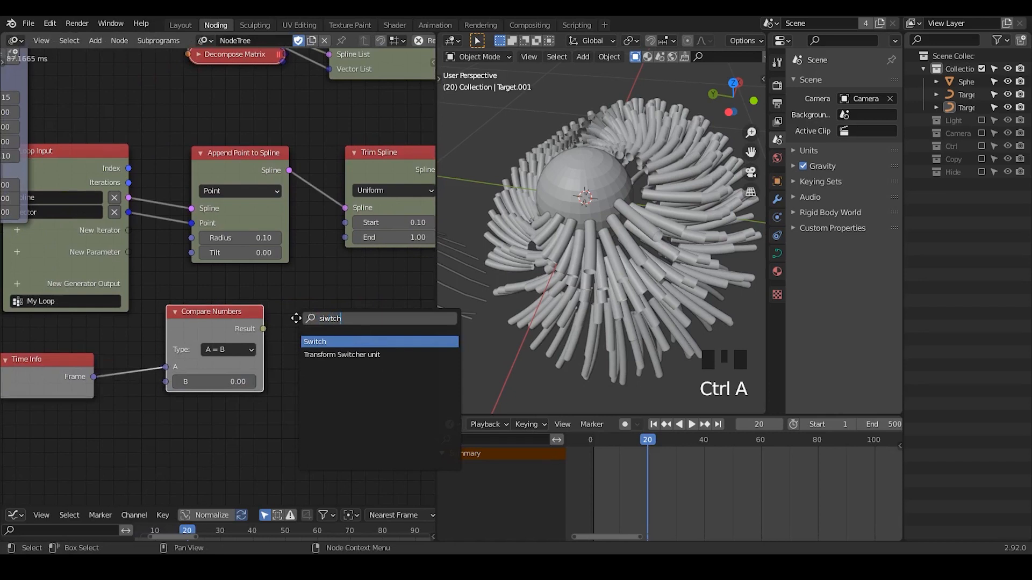
{"action": "key", "text": "Return"}
{"action": "left_click", "coordinate": [301, 306]}
{"action": "left_click_drag", "start_coordinate": [263, 328], "coordinate": [321, 350]}
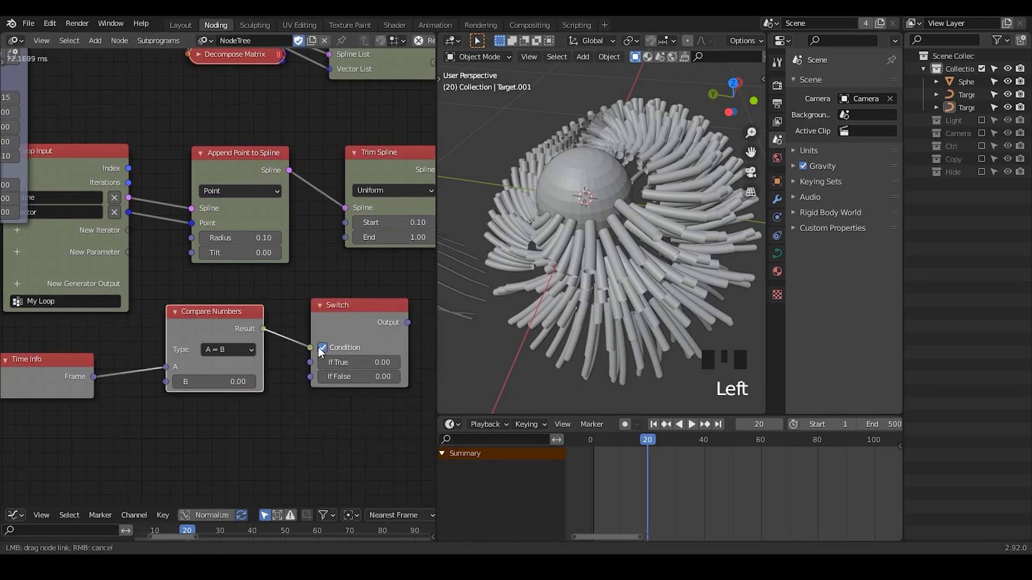
- Set Compare Numbers to the A > B type with B at 20
{"action": "left_click", "coordinate": [229, 350]}
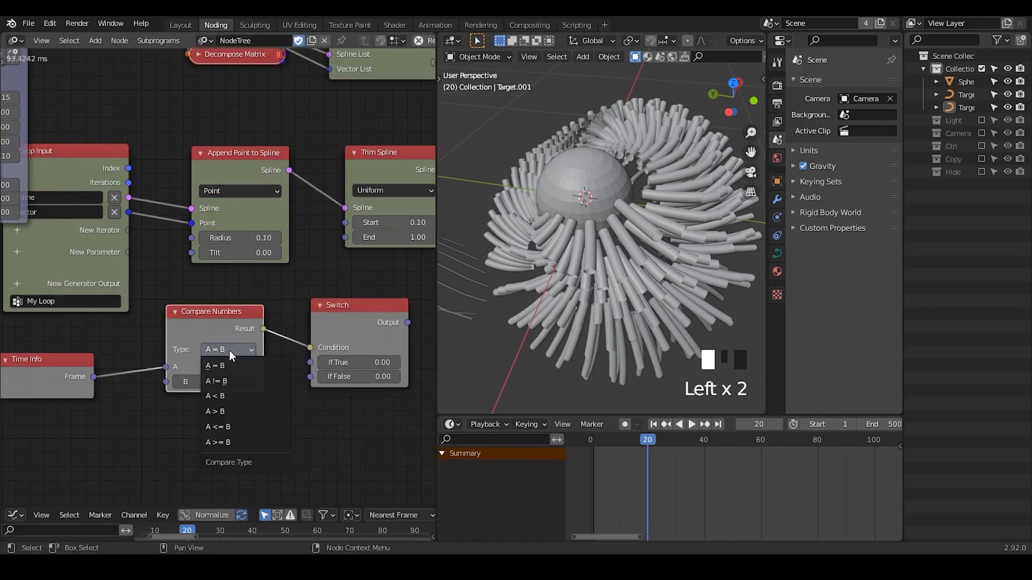
{"action": "left_click", "coordinate": [231, 412]}
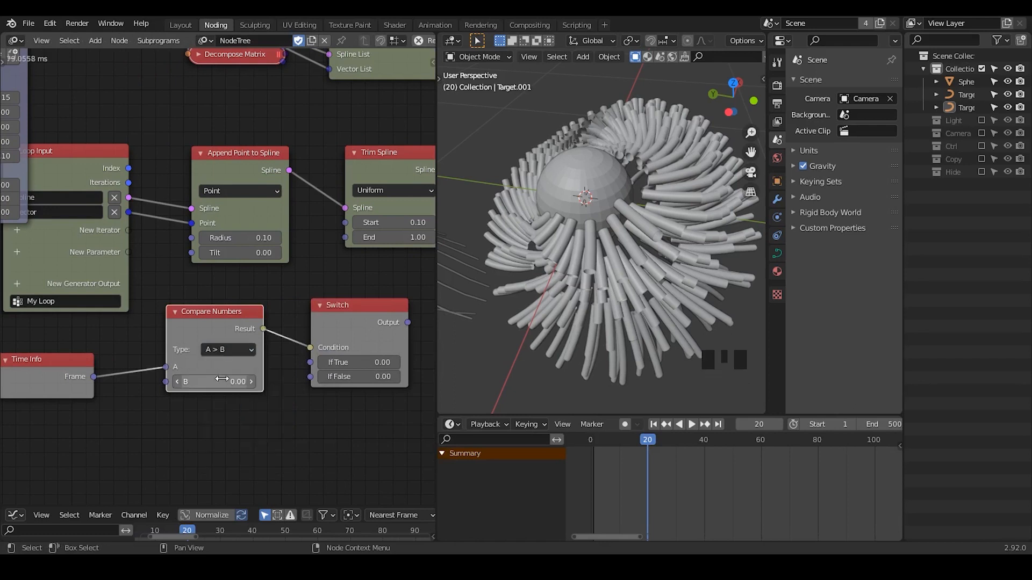
{"action": "left_click", "coordinate": [222, 381]}
{"action": "type", "text": "20"}
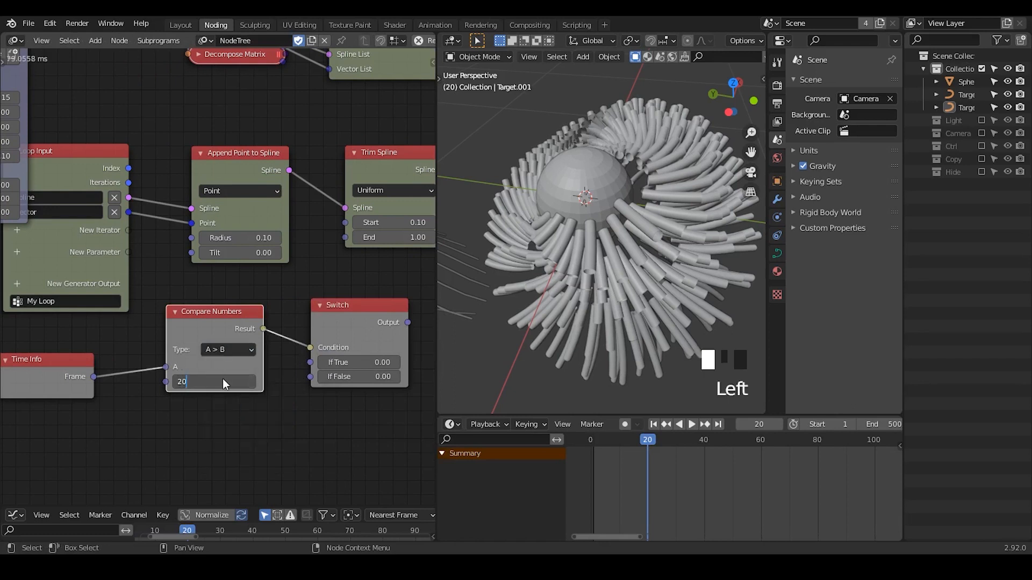
{"action": "key", "text": "Return"}
- Set the Switch node's If True to 0.50 and If False to 0.00, and connect its Output to Trim Spline's Start
{"action": "middle_click_drag", "start_coordinate": [210, 407], "coordinate": [202, 376]}
{"action": "left_click_drag", "start_coordinate": [343, 280], "coordinate": [318, 283]}
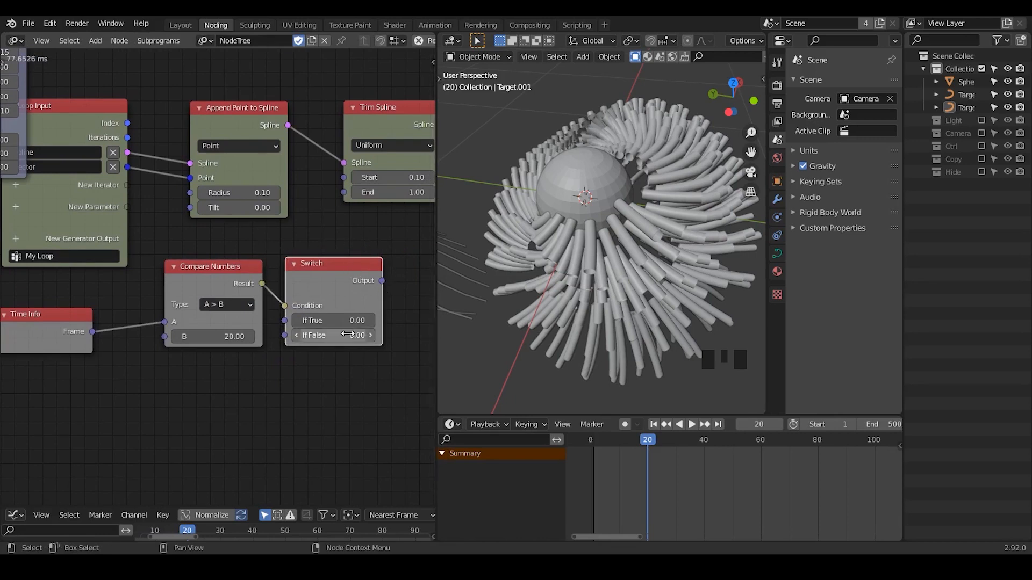
{"action": "left_click", "coordinate": [332, 321]}
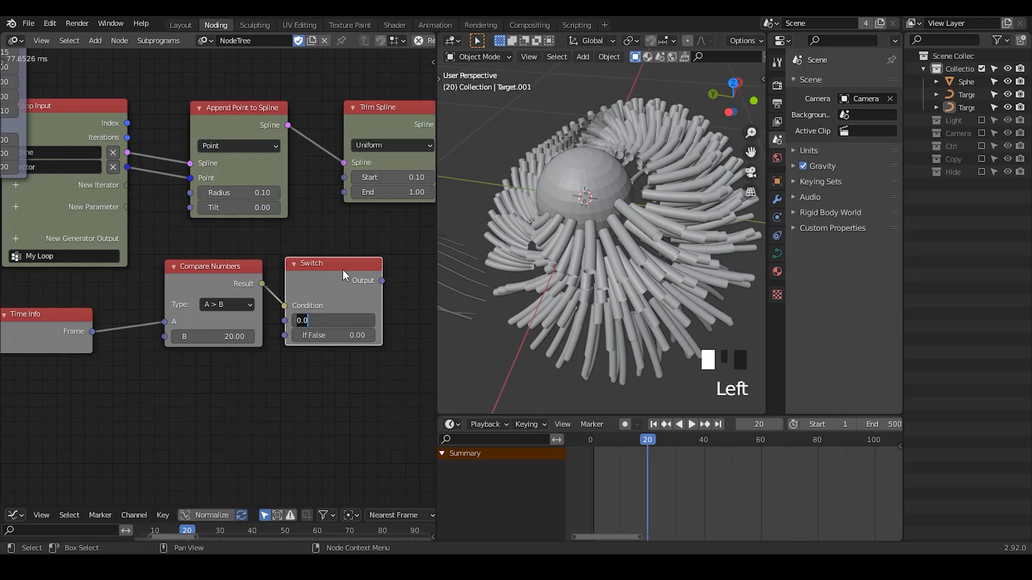
{"action": "left_click", "coordinate": [343, 269]}
{"action": "left_click", "coordinate": [353, 323]}
{"action": "type", "text": "0"}
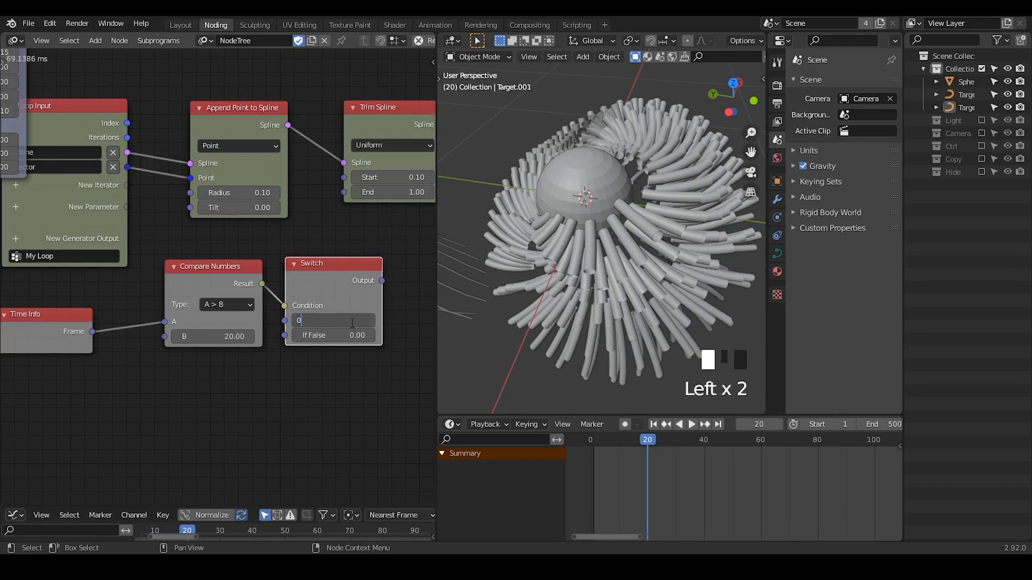
{"action": "type", "text": ".5"}
{"action": "key", "text": "Return"}
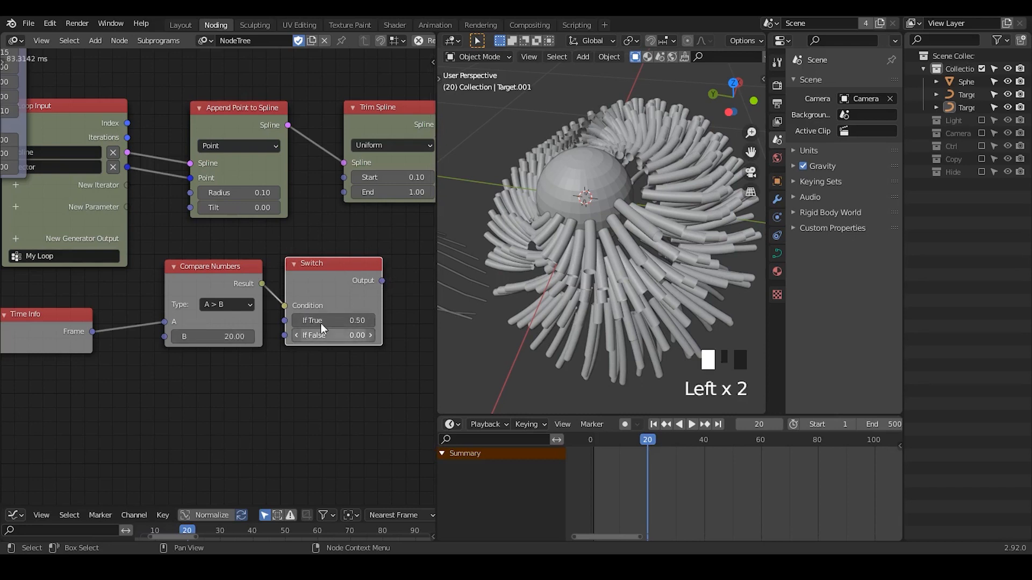
{"action": "left_click", "coordinate": [342, 336]}
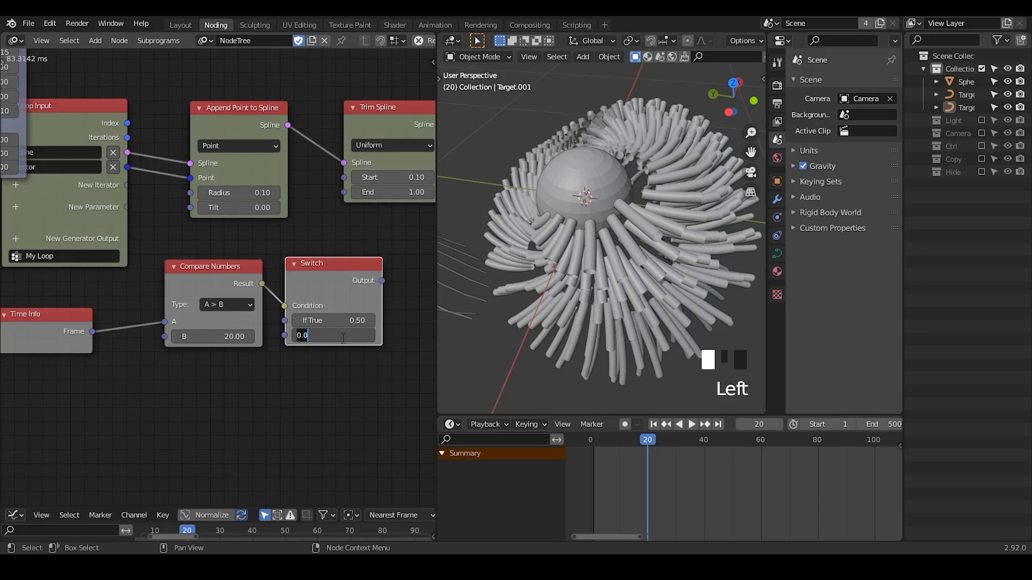
{"action": "key", "text": "Return"}
{"action": "left_click_drag", "start_coordinate": [382, 281], "coordinate": [355, 176]}
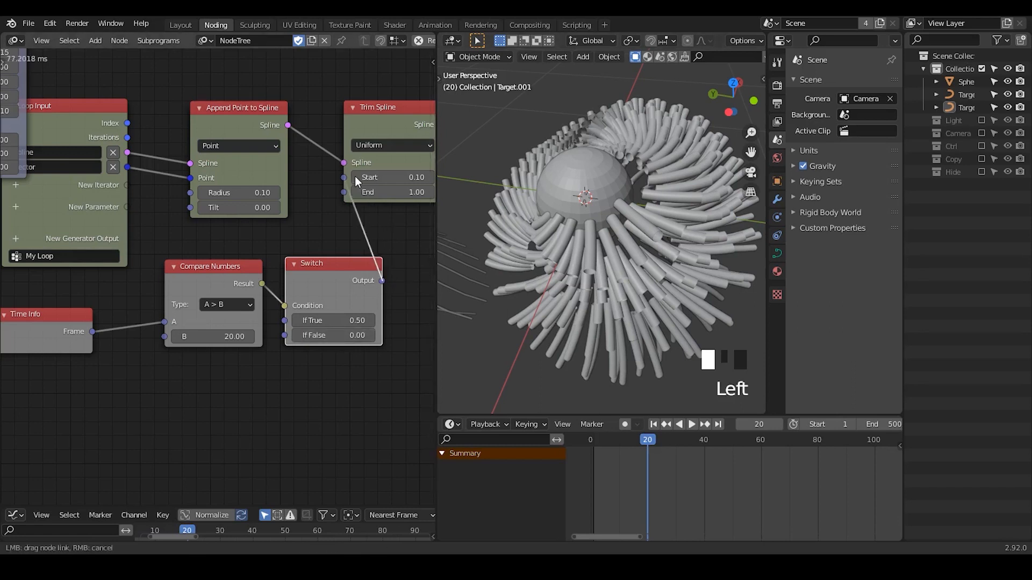
{"action": "left_click_drag", "start_coordinate": [357, 234], "coordinate": [353, 179]}
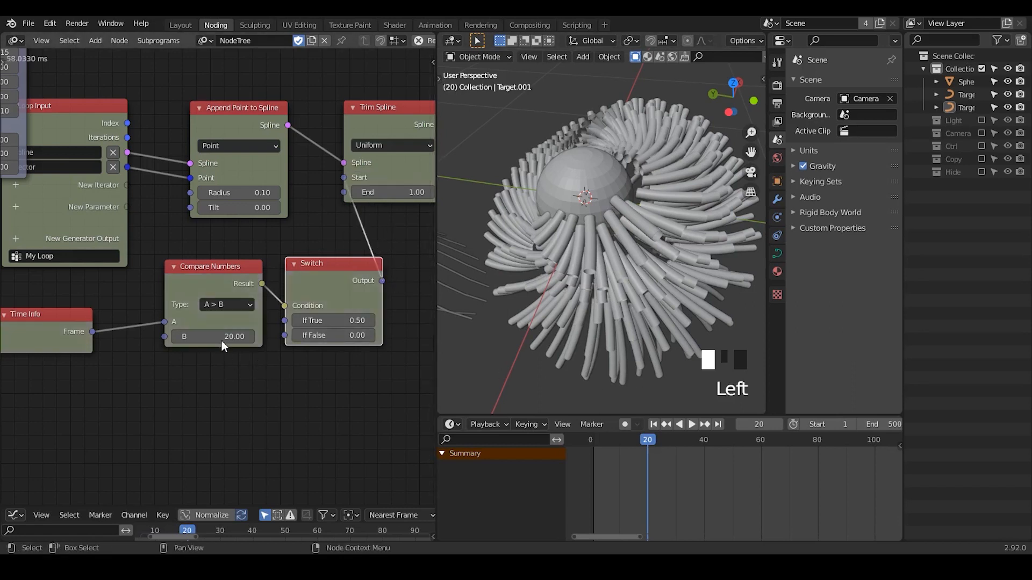
- Set the B value of the Compare Numbers node to 5
{"action": "left_click", "coordinate": [219, 337]}
{"action": "type", "text": "5"}
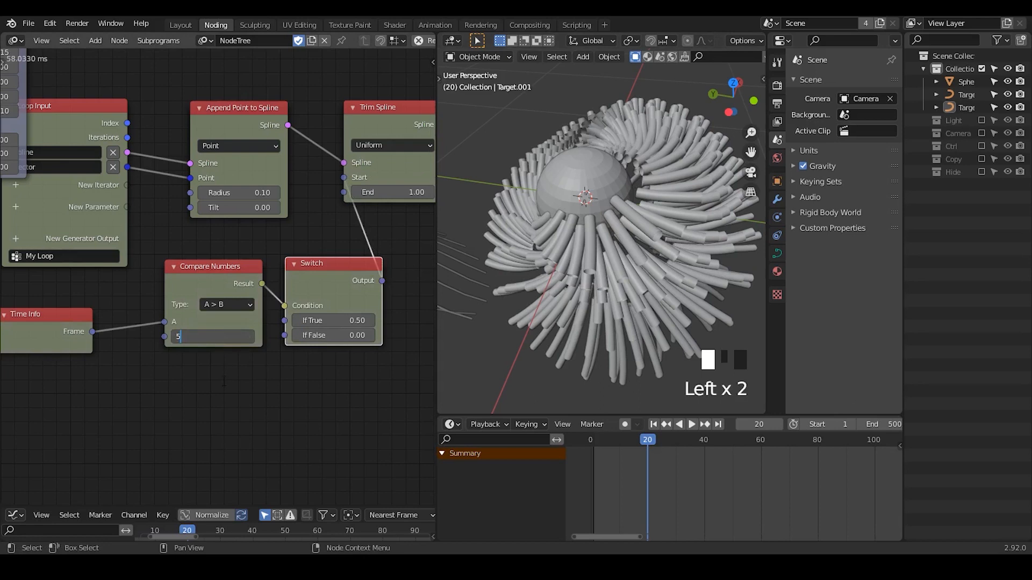
{"action": "key", "text": "Return"}
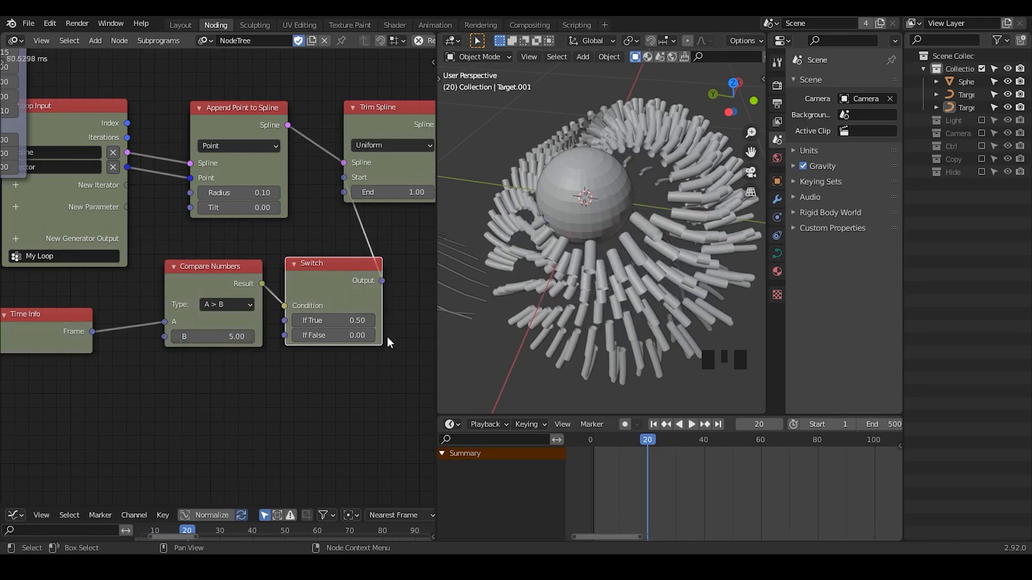
- Rewind the animation and step forward to frame 6 to examine how the splines are trimmed around the sphere
{"action": "left_click", "coordinate": [653, 425]}
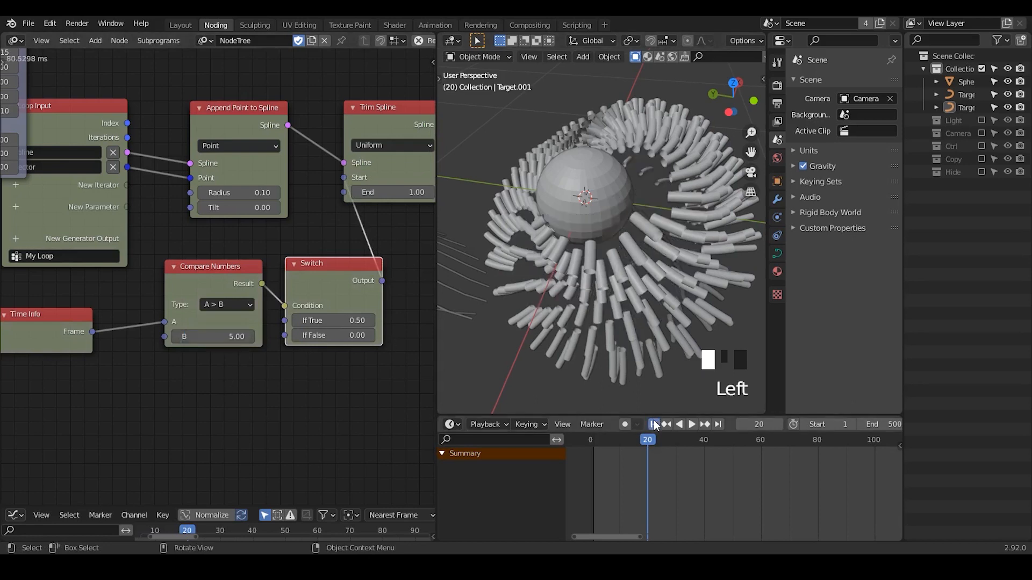
{"action": "left_click", "coordinate": [780, 424]}
{"action": "left_click", "coordinate": [779, 425]}
{"action": "left_click", "coordinate": [779, 424]}
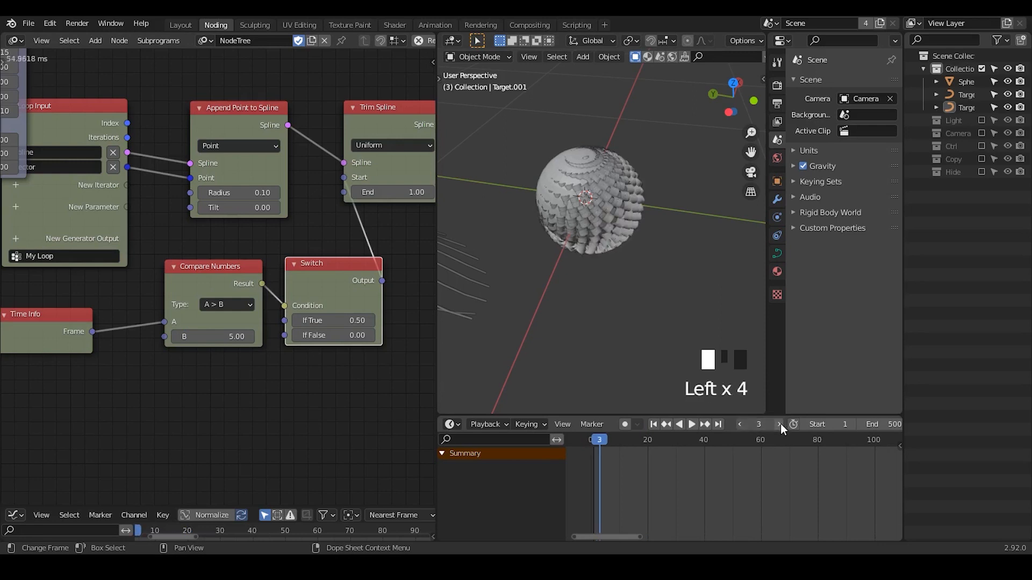
{"action": "left_click", "coordinate": [780, 424]}
{"action": "left_click", "coordinate": [779, 424]}
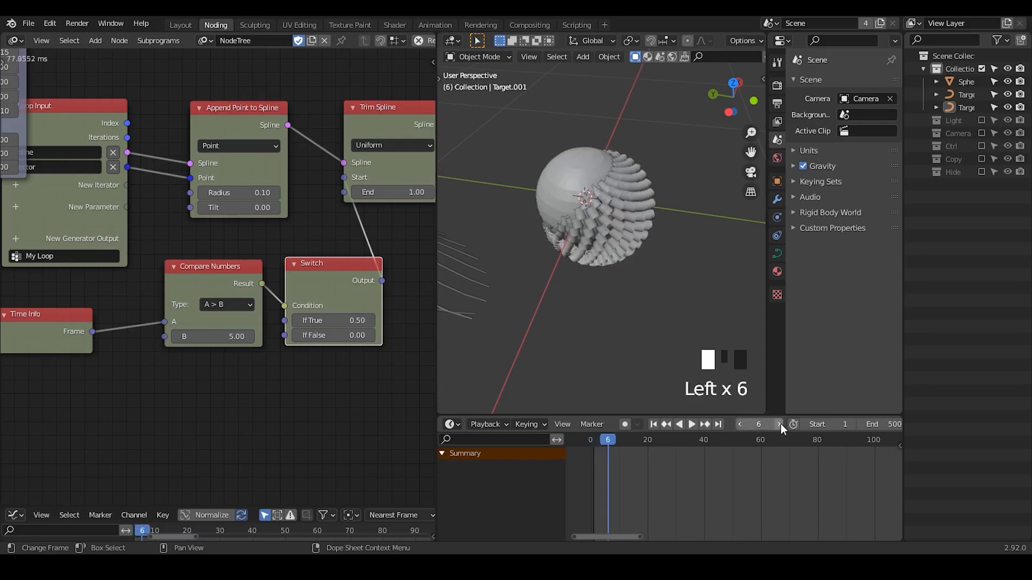
{"action": "middle_click_drag", "start_coordinate": [559, 191], "coordinate": [644, 167]}
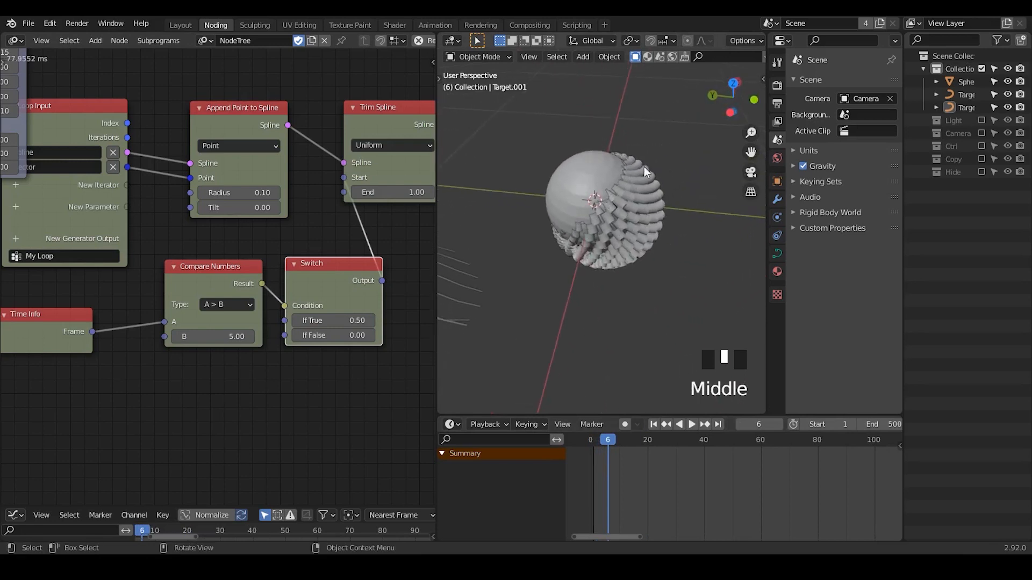
{"action": "left_click", "coordinate": [591, 173]}
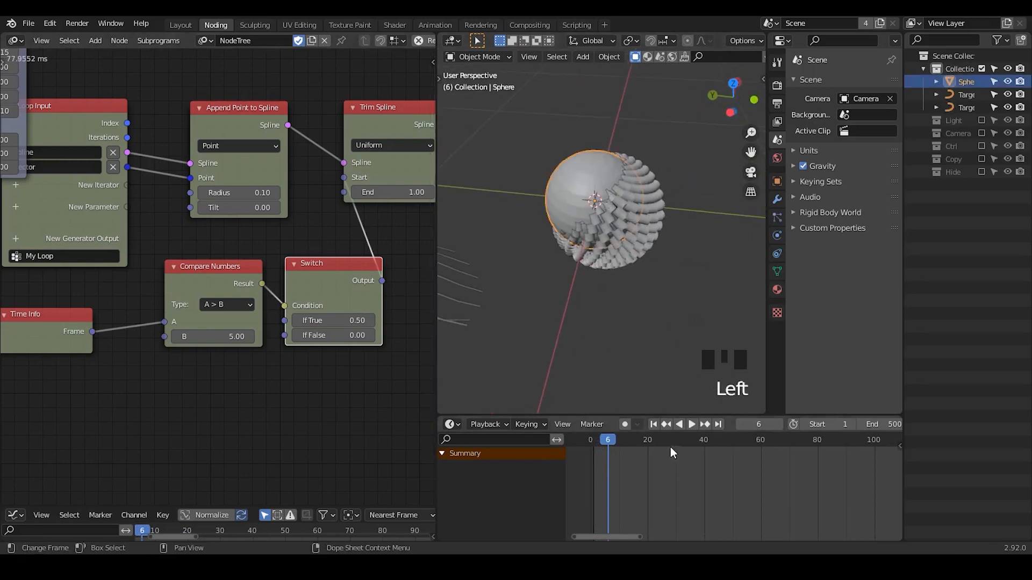
- Return to the first frame and set the B value of the Compare Numbers node to 15
{"action": "left_click", "coordinate": [655, 426]}
{"action": "left_click", "coordinate": [249, 336]}
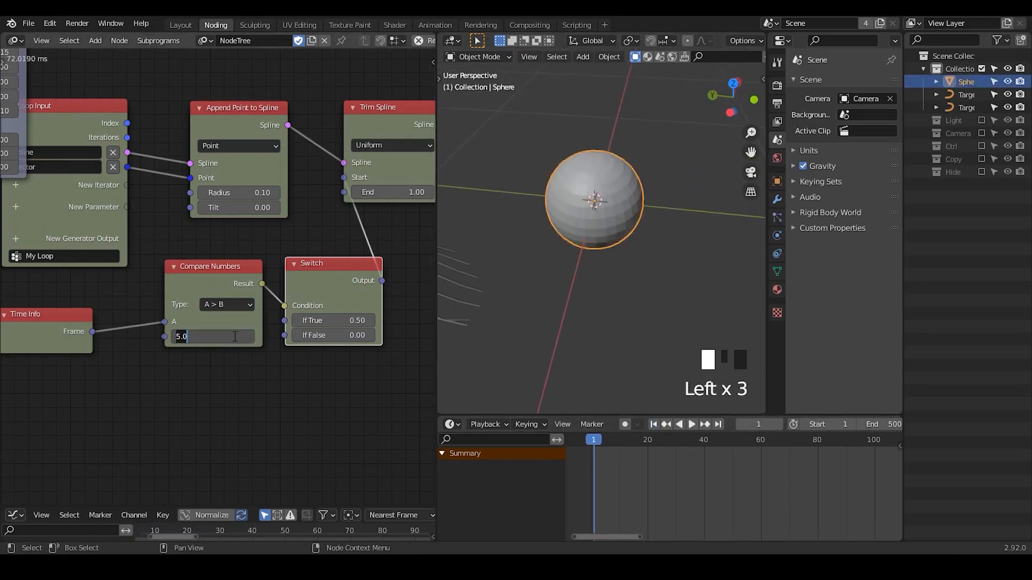
{"action": "type", "text": "15"}
{"action": "key", "text": "Return"}
- Play the simulation to frame 33 and examine the trimmed splines from another angle
{"action": "left_click", "coordinate": [692, 424]}
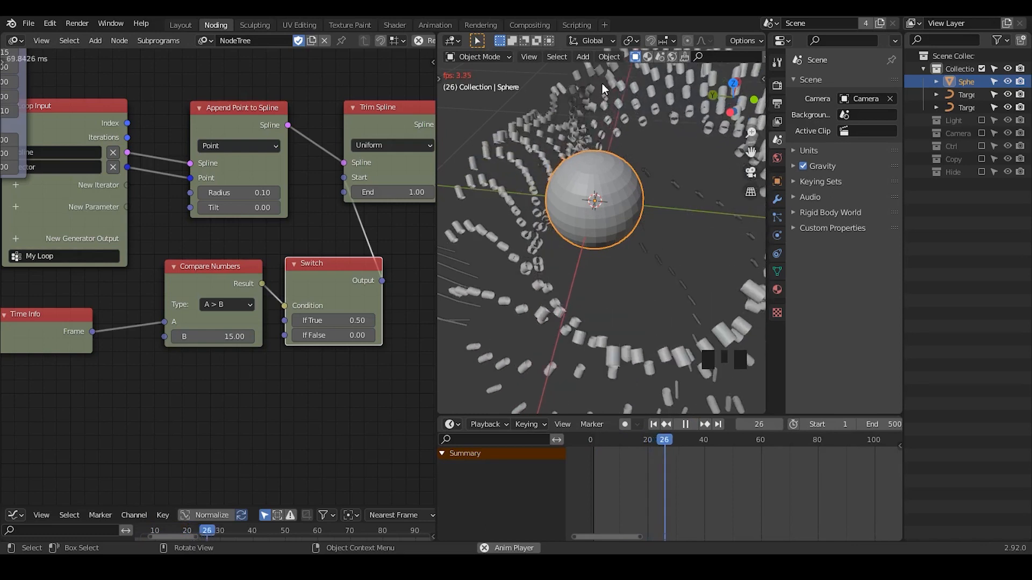
{"action": "left_click", "coordinate": [688, 425]}
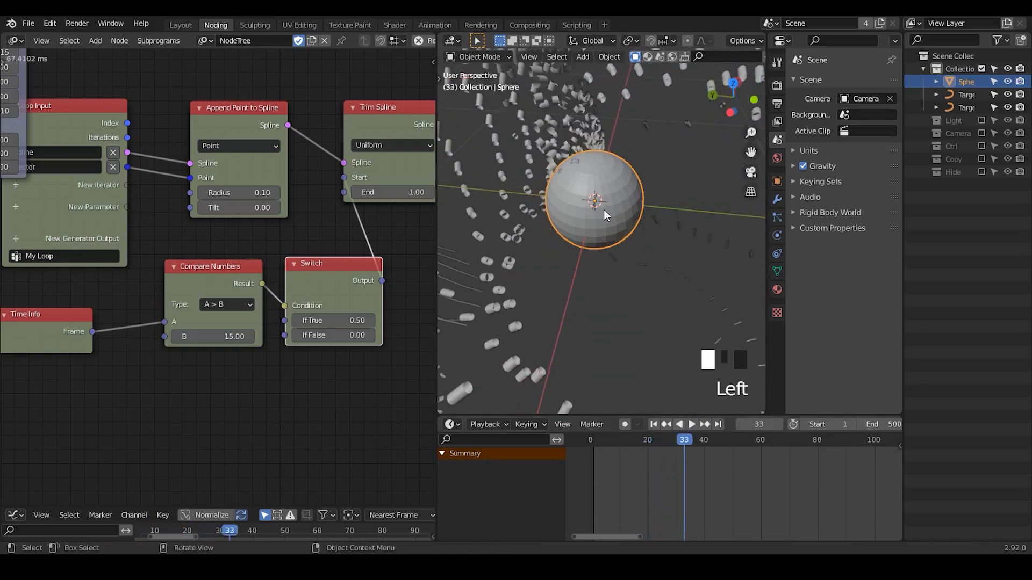
{"action": "middle_click_drag", "start_coordinate": [604, 210], "coordinate": [507, 222]}
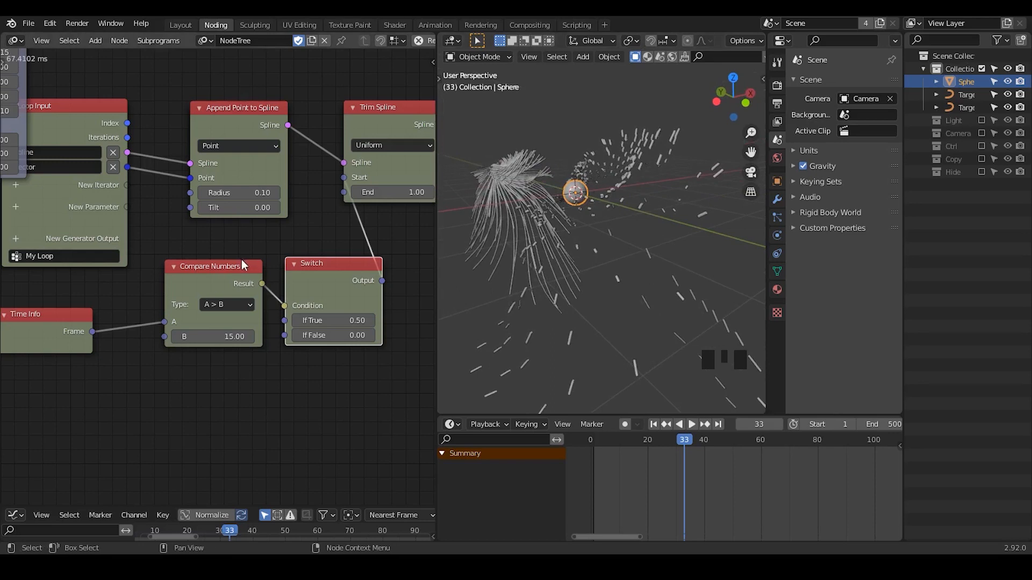
- Rearrange the Time Info, Compare Numbers and Switch nodes into an evenly spaced row below the loop nodes
{"action": "left_click_drag", "start_coordinate": [194, 287], "coordinate": [159, 321]}
{"action": "middle_click_drag", "start_coordinate": [159, 322], "coordinate": [226, 278]}
{"action": "left_click_drag", "start_coordinate": [119, 283], "coordinate": [115, 305]}
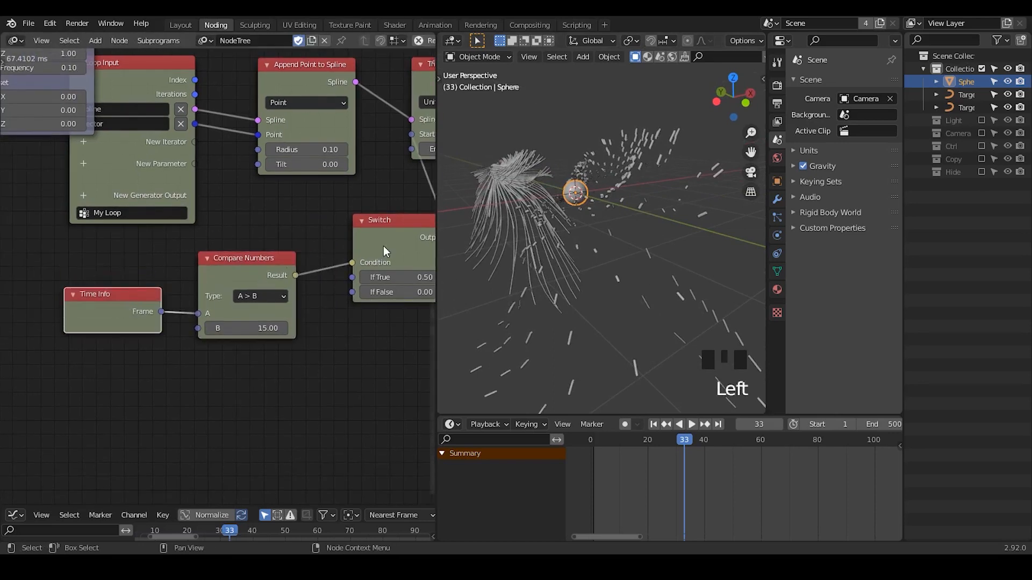
{"action": "left_click_drag", "start_coordinate": [395, 239], "coordinate": [352, 242]}
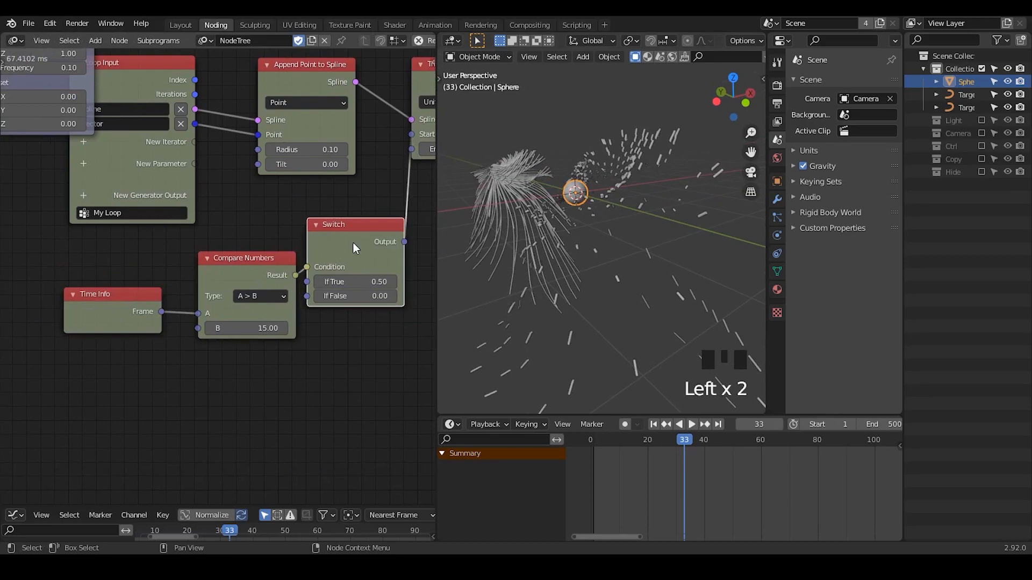
{"action": "left_click_drag", "start_coordinate": [261, 266], "coordinate": [244, 262]}
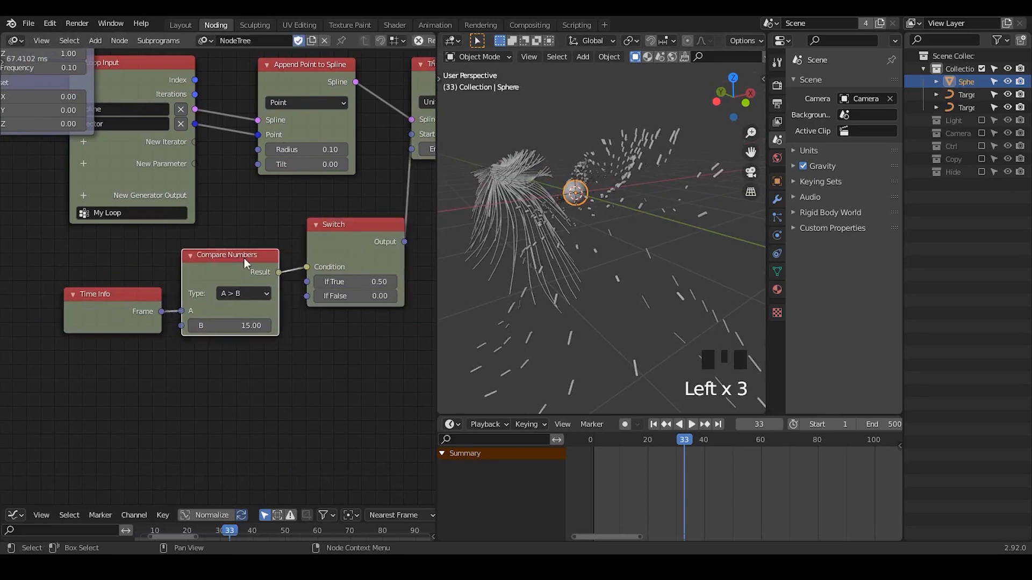
{"action": "left_click_drag", "start_coordinate": [358, 225], "coordinate": [369, 228]}
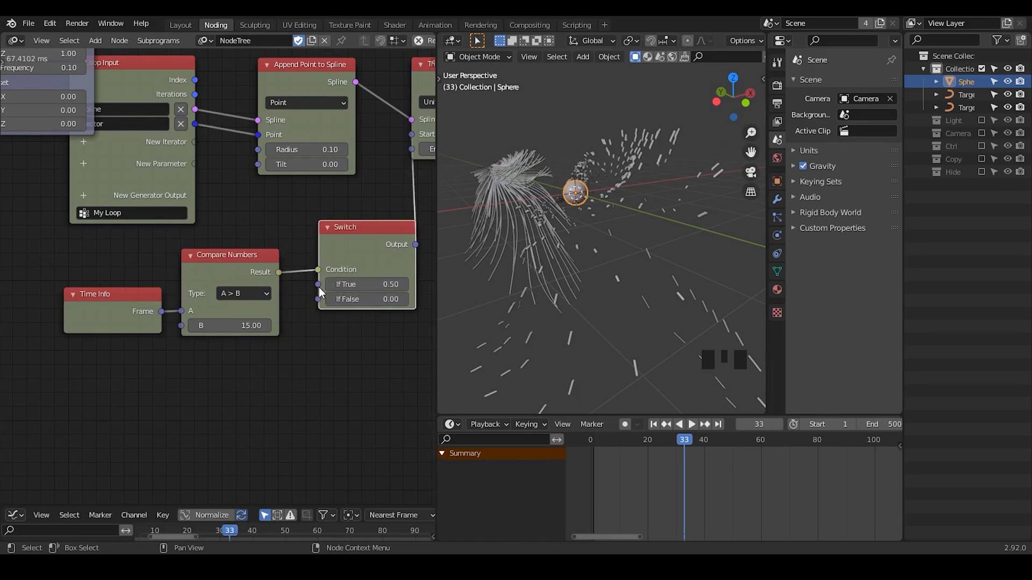
{"action": "left_click_drag", "start_coordinate": [318, 284], "coordinate": [317, 306]}
{"action": "left_click_drag", "start_coordinate": [318, 299], "coordinate": [222, 389]}
{"action": "left_click_drag", "start_coordinate": [258, 305], "coordinate": [214, 370]}
- Search the available nodes for Spline Tracers
{"action": "middle_click_drag", "start_coordinate": [347, 239], "coordinate": [47, 332]}
{"action": "middle_click_drag", "start_coordinate": [153, 274], "coordinate": [320, 361]}
{"action": "middle_click_drag", "start_coordinate": [256, 259], "coordinate": [140, 226]}
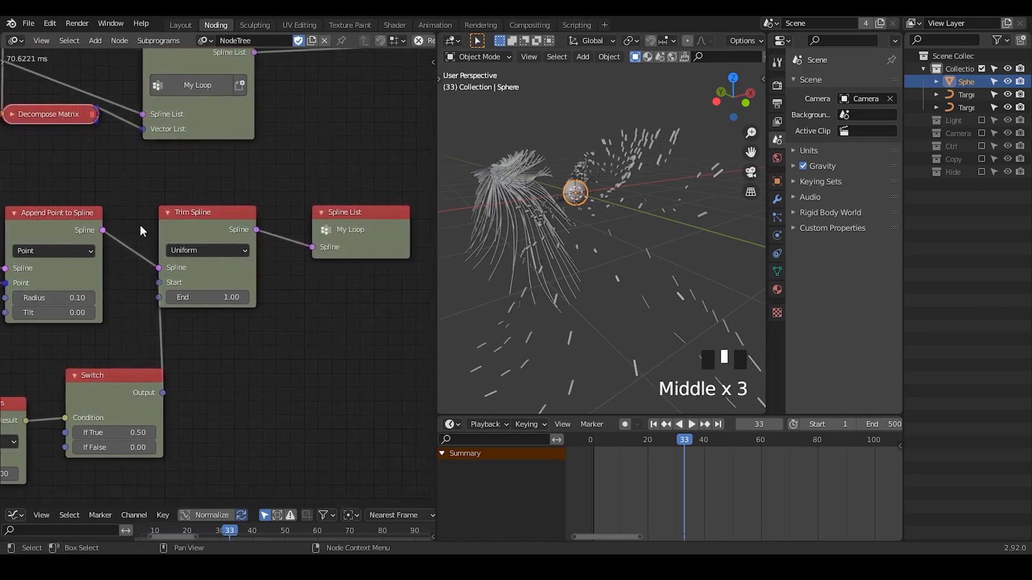
{"action": "middle_click_drag", "start_coordinate": [221, 318], "coordinate": [146, 195]}
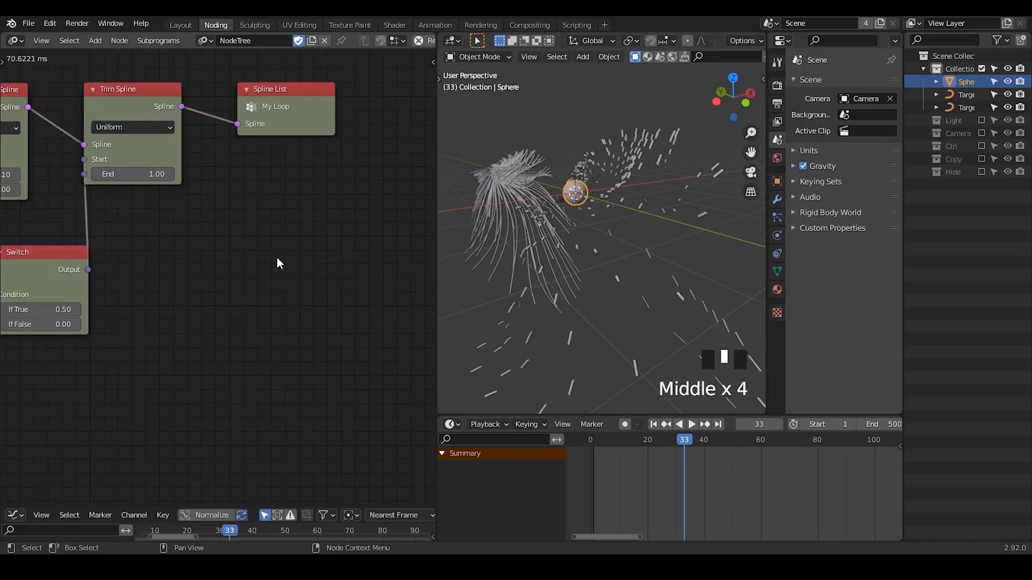
{"action": "key", "text": "ctrl+a"}
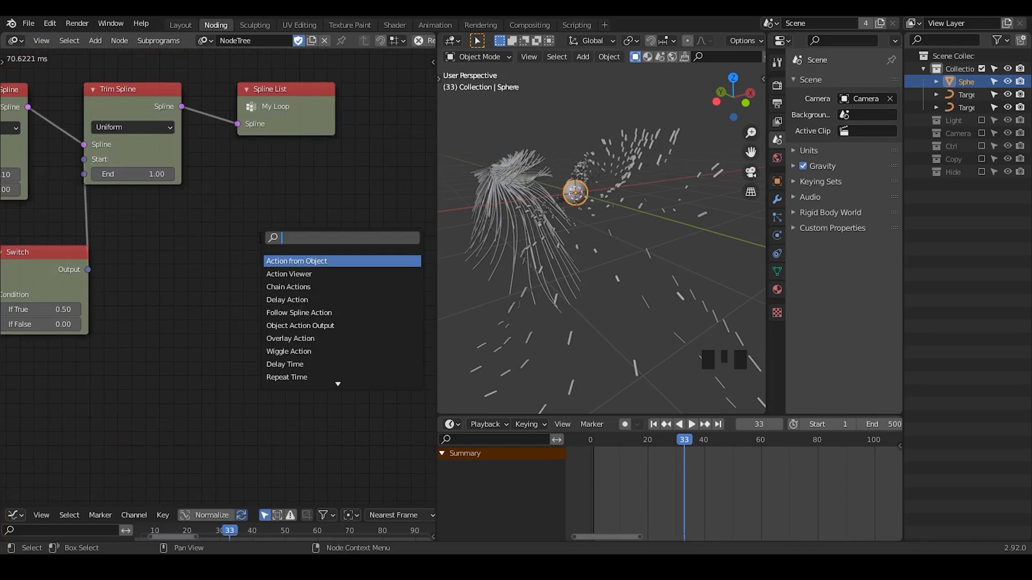
{"action": "type", "text": "sp"}
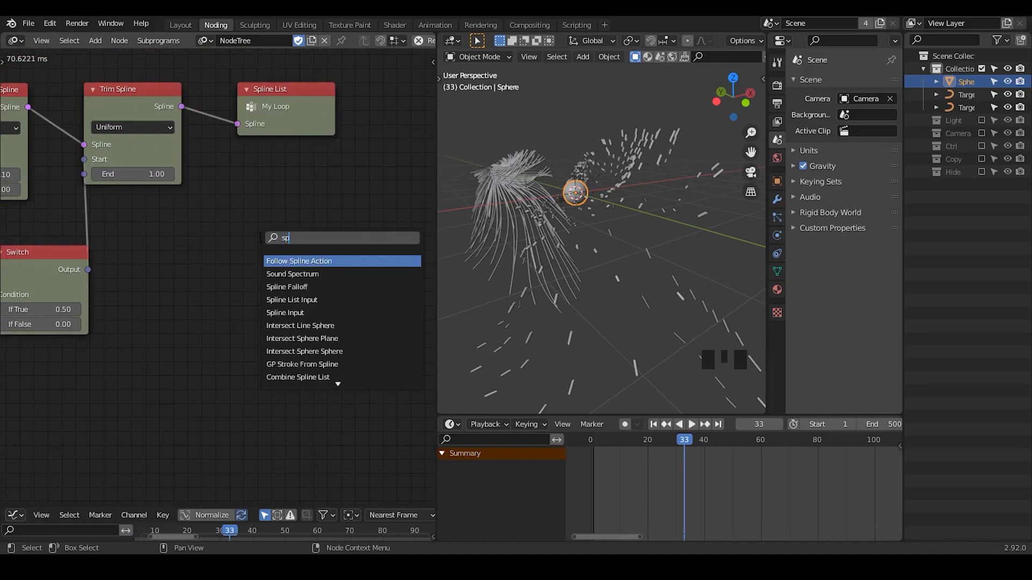
{"action": "type", "text": "line trancers"}
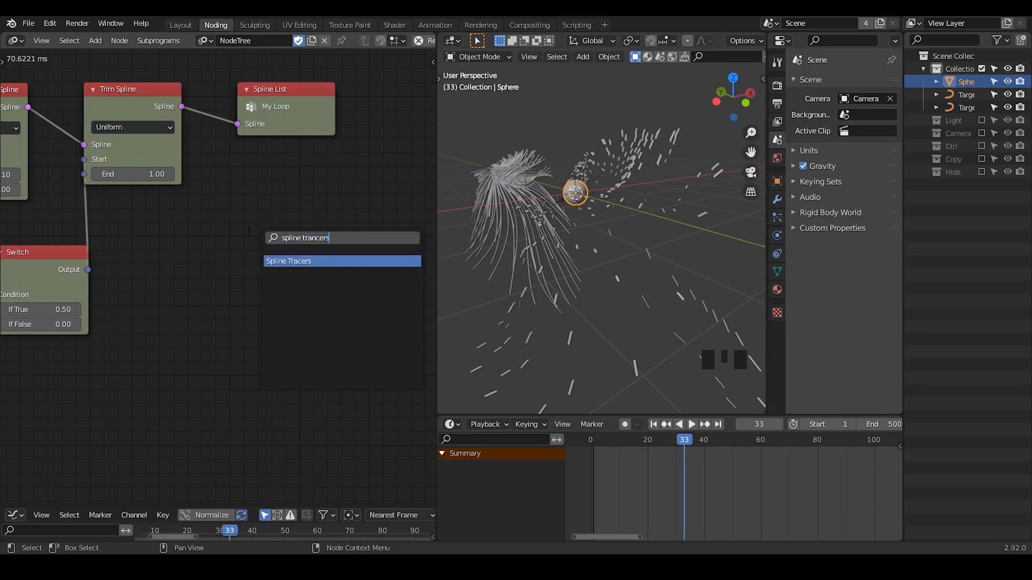
{"action": "key", "text": "Return"}
- Move the My Loop Invoke Subprogram node slightly farther from the Trim Spline node
{"action": "middle_click_drag", "start_coordinate": [300, 226], "coordinate": [181, 269]}
{"action": "middle_click_drag", "start_coordinate": [225, 175], "coordinate": [334, 128]}
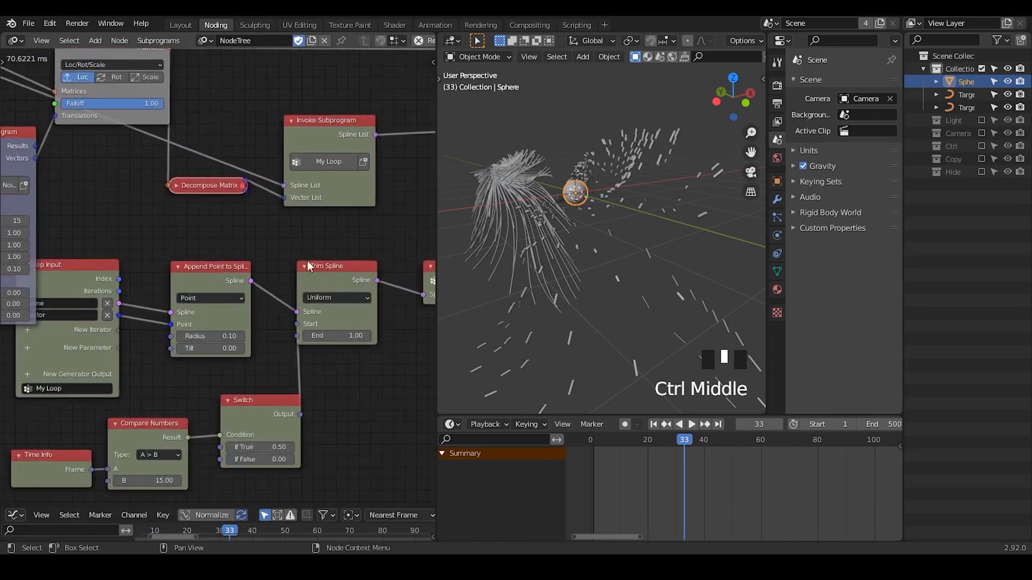
{"action": "middle_click_drag", "start_coordinate": [309, 266], "coordinate": [258, 225]}
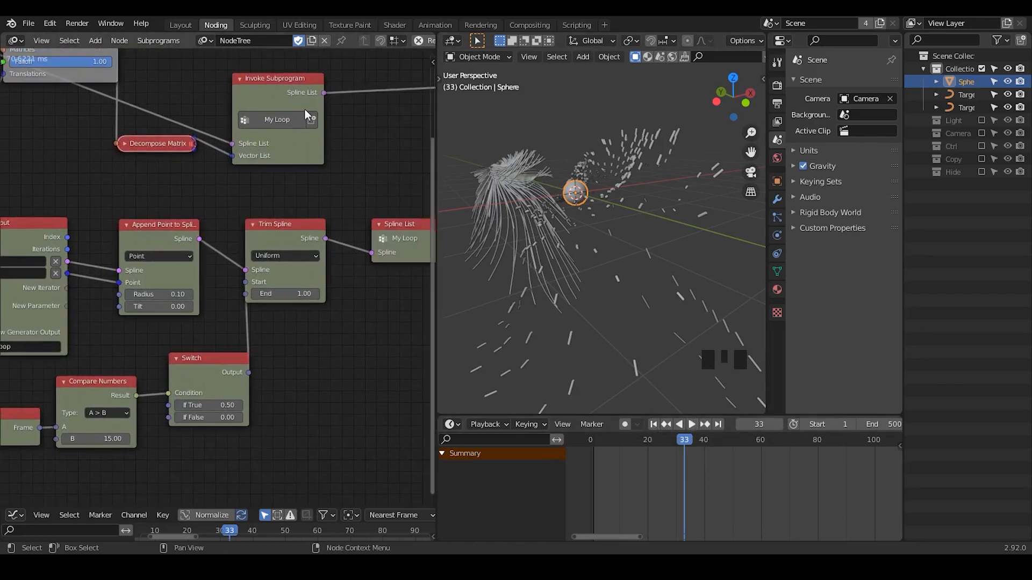
{"action": "left_click", "coordinate": [248, 93]}
{"action": "left_click_drag", "start_coordinate": [248, 95], "coordinate": [254, 79]}
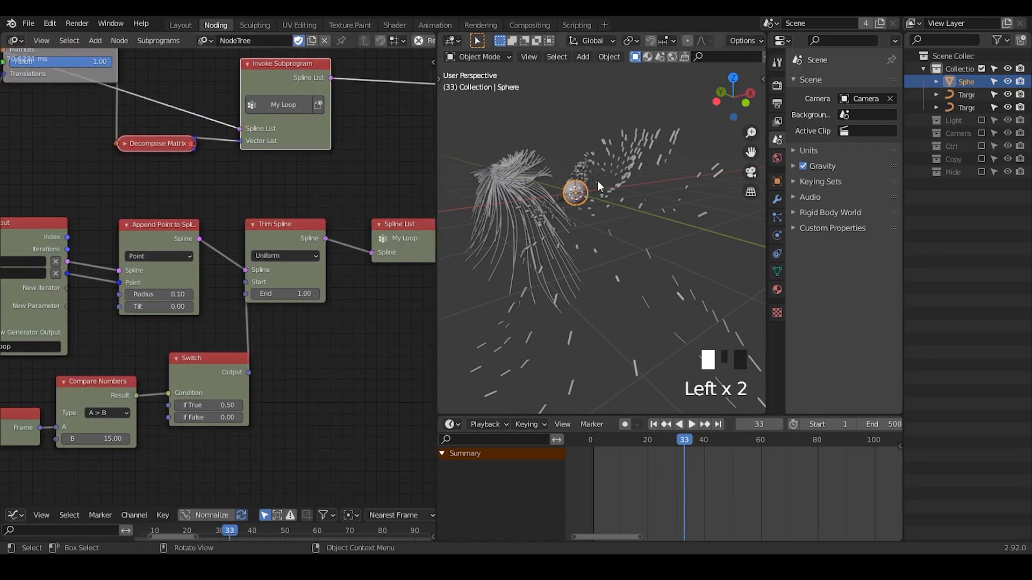
- Select the Target.001 tracer curve and examine it beside the trimmed splines and the node setup
{"action": "middle_click_drag", "start_coordinate": [601, 233], "coordinate": [646, 253], "text": "shift"}
{"action": "left_click", "coordinate": [528, 213]}
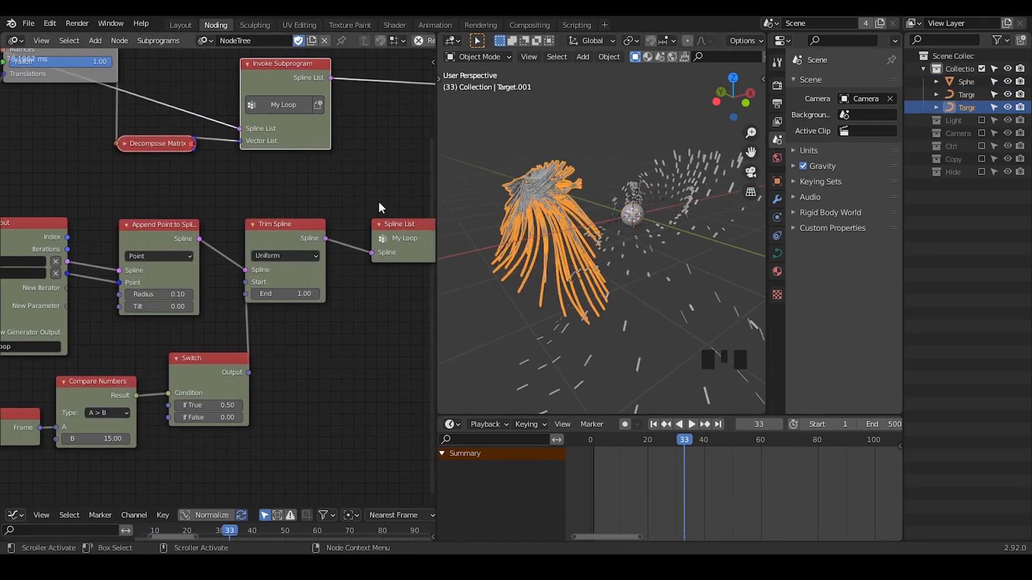
{"action": "middle_click_drag", "start_coordinate": [131, 212], "coordinate": [244, 307]}
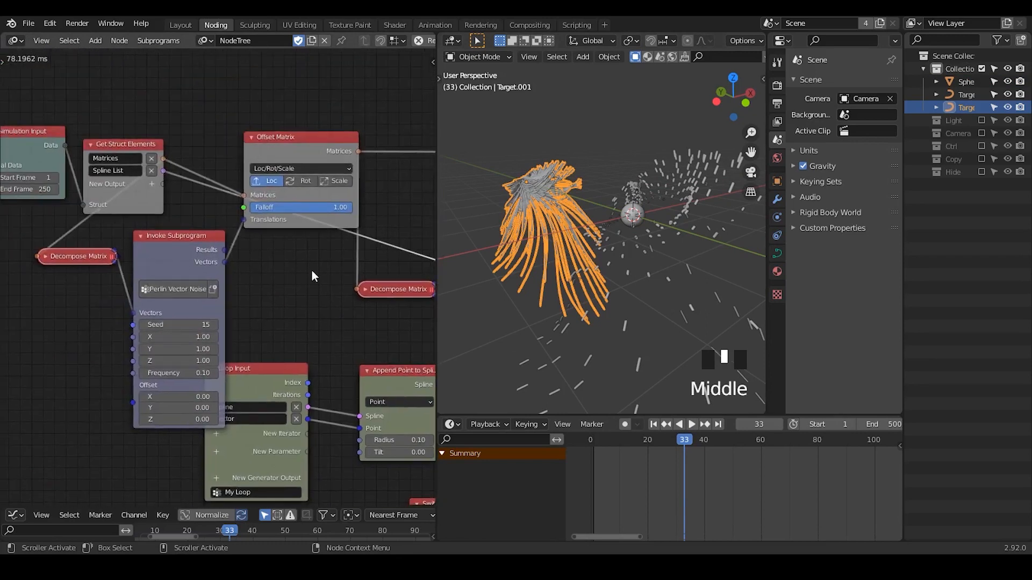
{"action": "middle_click_drag", "start_coordinate": [361, 279], "coordinate": [139, 224]}
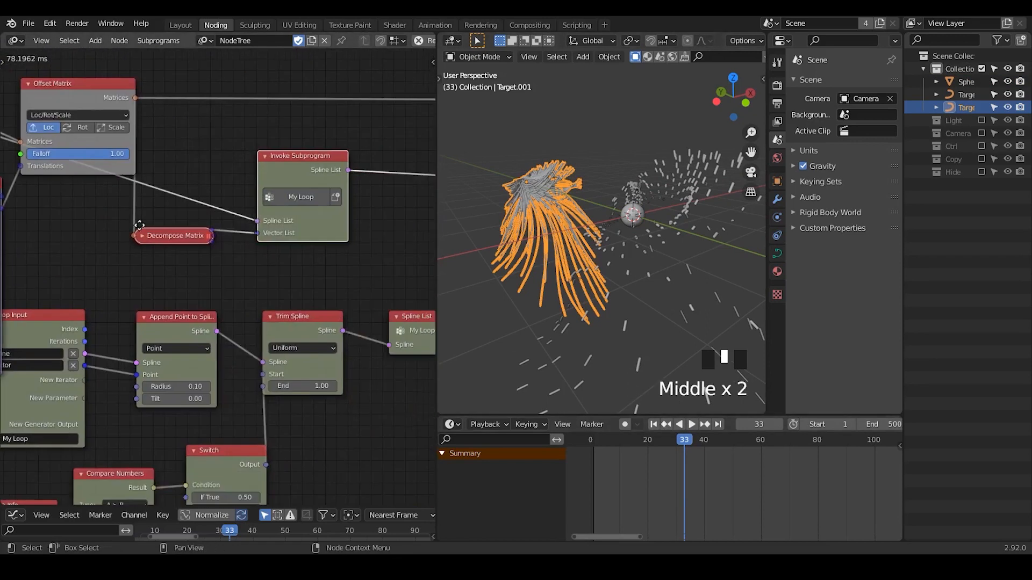
{"action": "middle_click_drag", "start_coordinate": [579, 176], "coordinate": [572, 199]}
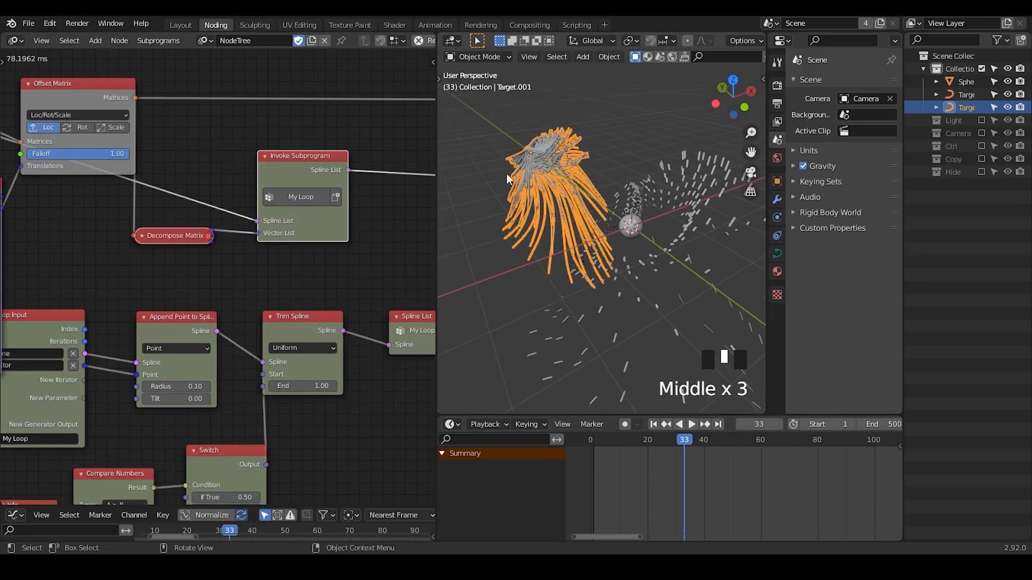
{"action": "middle_click_drag", "start_coordinate": [535, 206], "coordinate": [650, 165]}
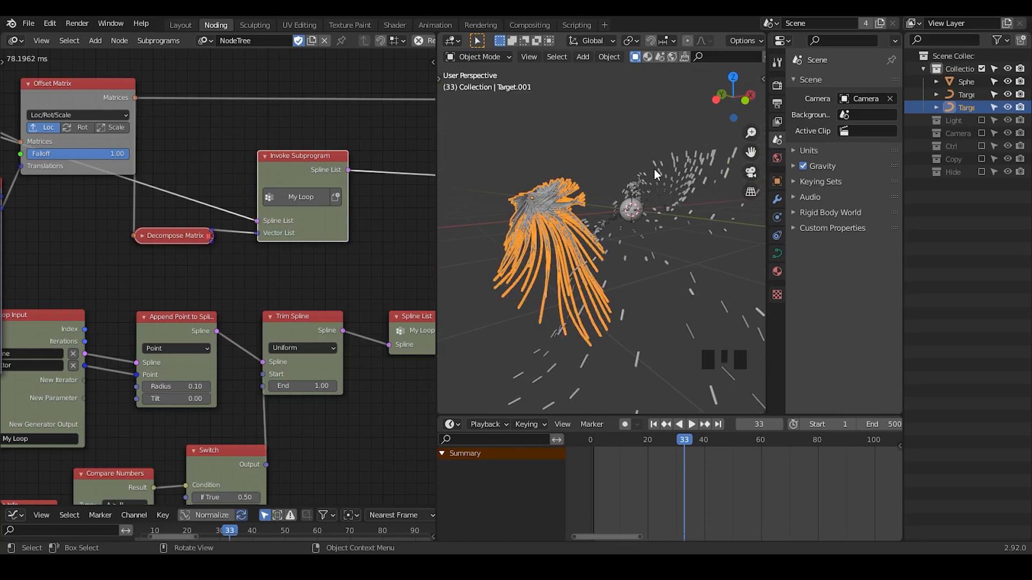
- Reposition the Decompose Matrix and My Loop Invoke Subprogram nodes, and collapse the Perlin Vector Noise node
{"action": "left_click_drag", "start_coordinate": [174, 232], "coordinate": [194, 220]}
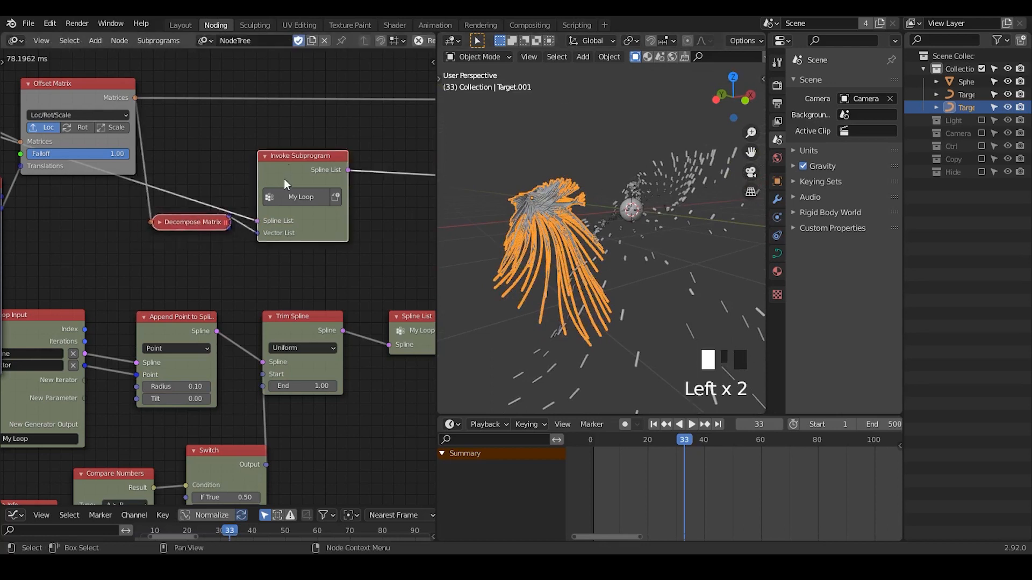
{"action": "left_click_drag", "start_coordinate": [284, 179], "coordinate": [296, 159]}
{"action": "left_click_drag", "start_coordinate": [203, 227], "coordinate": [222, 222]}
{"action": "middle_click_drag", "start_coordinate": [84, 256], "coordinate": [264, 242]}
{"action": "left_click", "coordinate": [97, 168]}
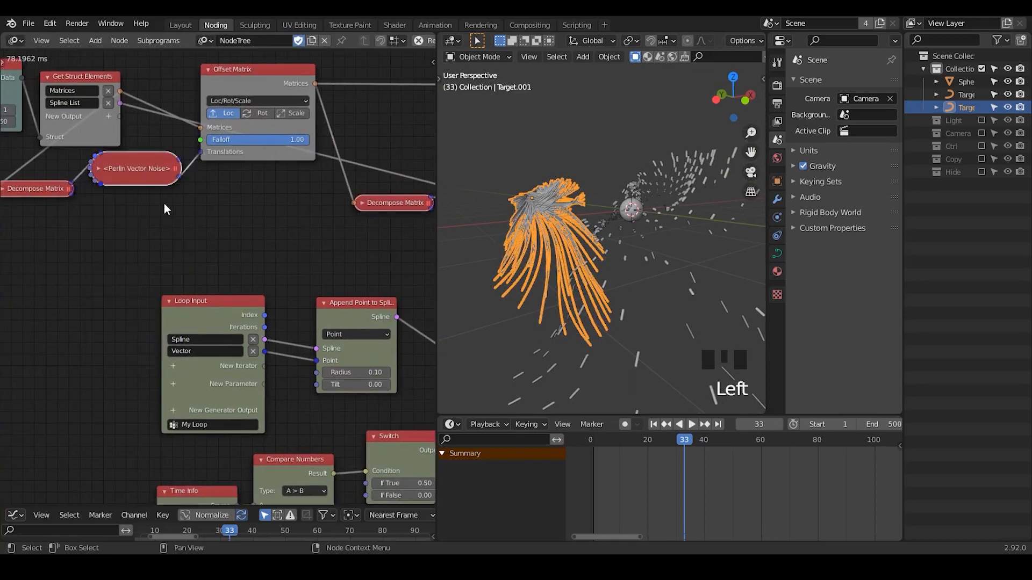
- Move the Trim Spline and Spline List nodes farther away from Append Point to Spline
{"action": "middle_click_drag", "start_coordinate": [163, 209], "coordinate": [211, 253]}
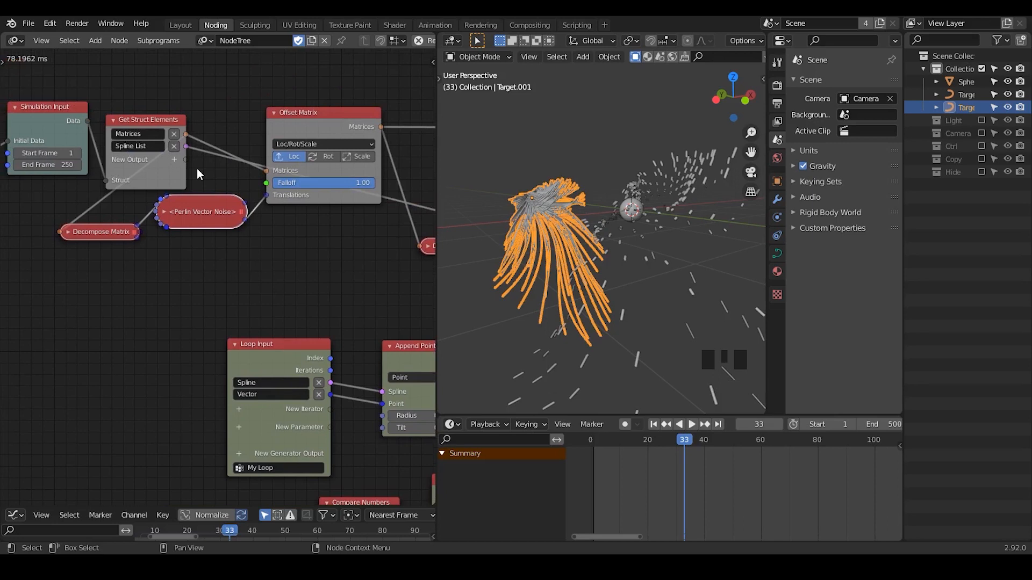
{"action": "middle_click_drag", "start_coordinate": [344, 252], "coordinate": [121, 136]}
{"action": "middle_click_drag", "start_coordinate": [299, 216], "coordinate": [190, 194]}
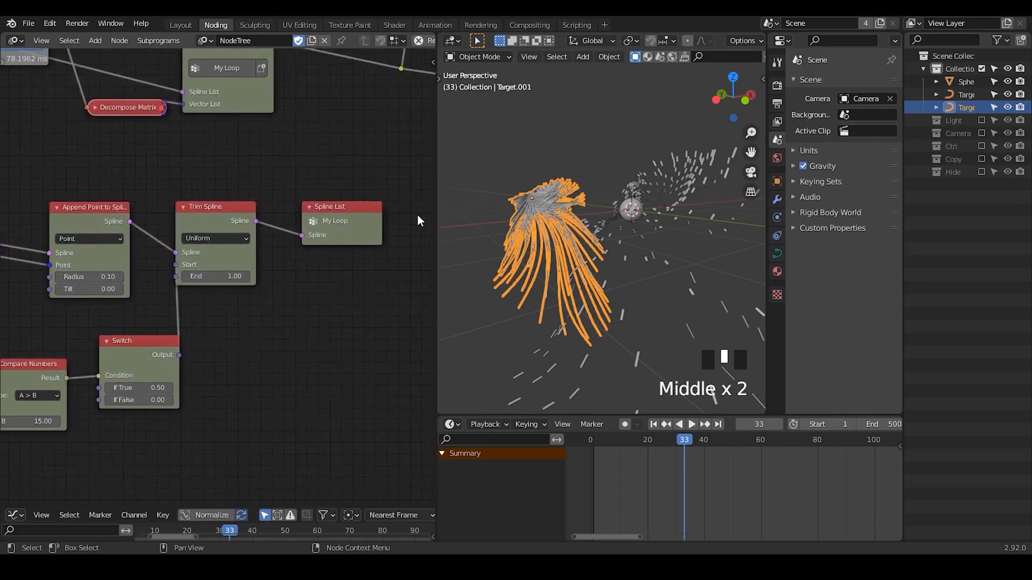
{"action": "left_click_drag", "start_coordinate": [230, 220], "coordinate": [334, 221]}
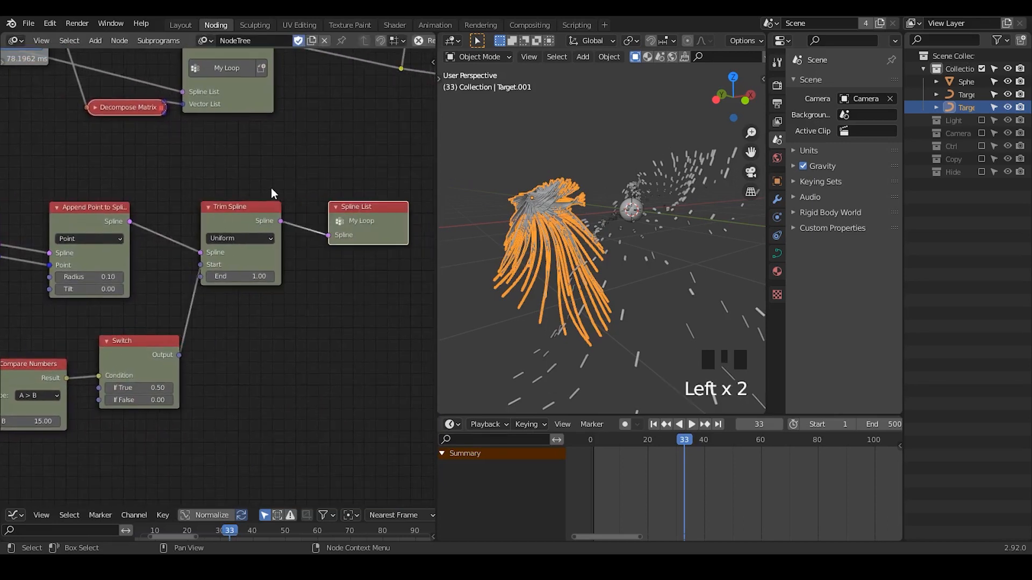
{"action": "middle_click_drag", "start_coordinate": [263, 84], "coordinate": [140, 199]}
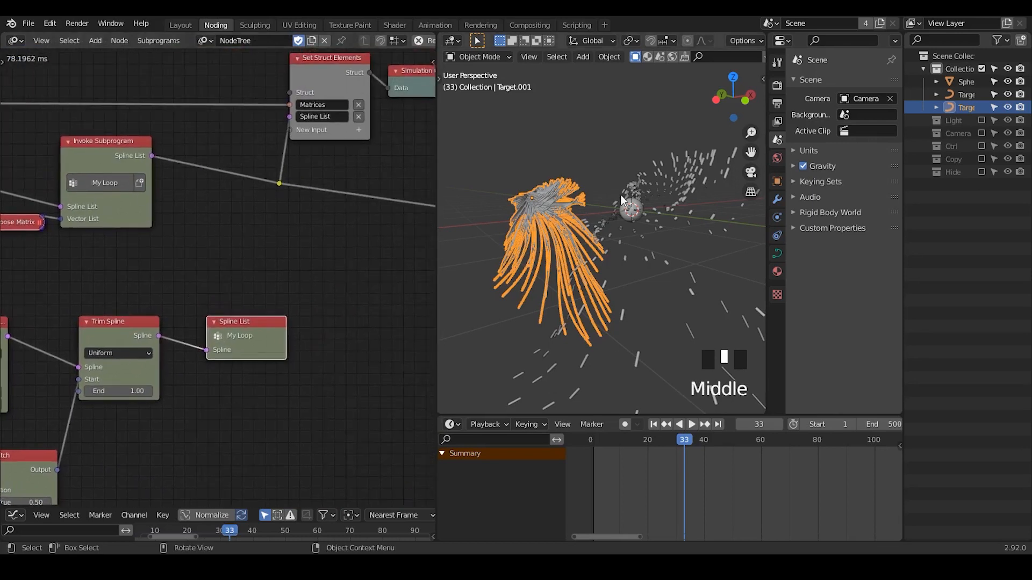
{"action": "middle_click_drag", "start_coordinate": [91, 183], "coordinate": [325, 245]}
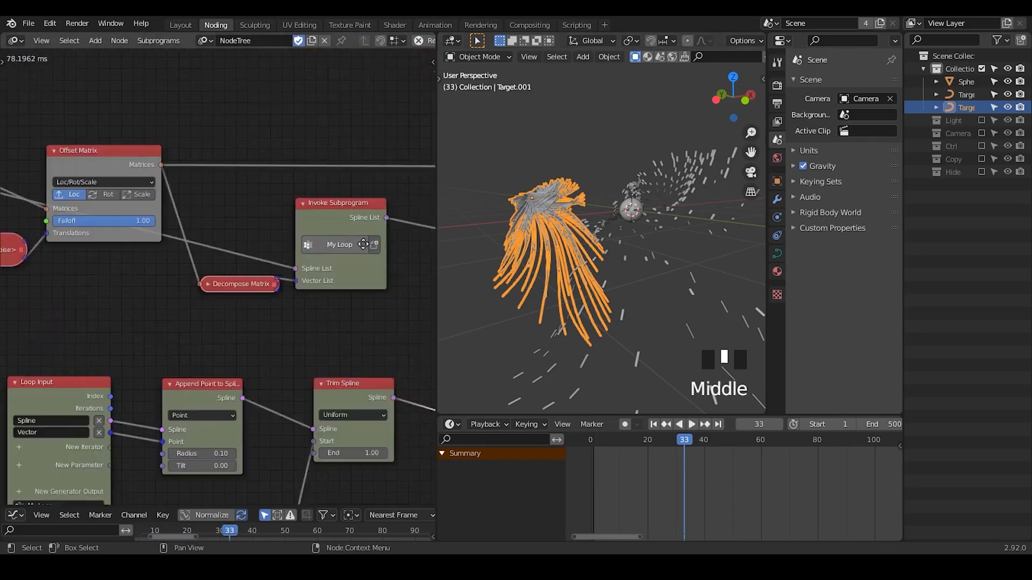
- Add a Group Input node above the first Set Struct Elements node and link it to the Simulation Input's Start Frame
{"action": "middle_click_drag", "start_coordinate": [156, 223], "coordinate": [212, 191]}
{"action": "key", "text": "ctrl+a"}
{"action": "type", "text": "group"}
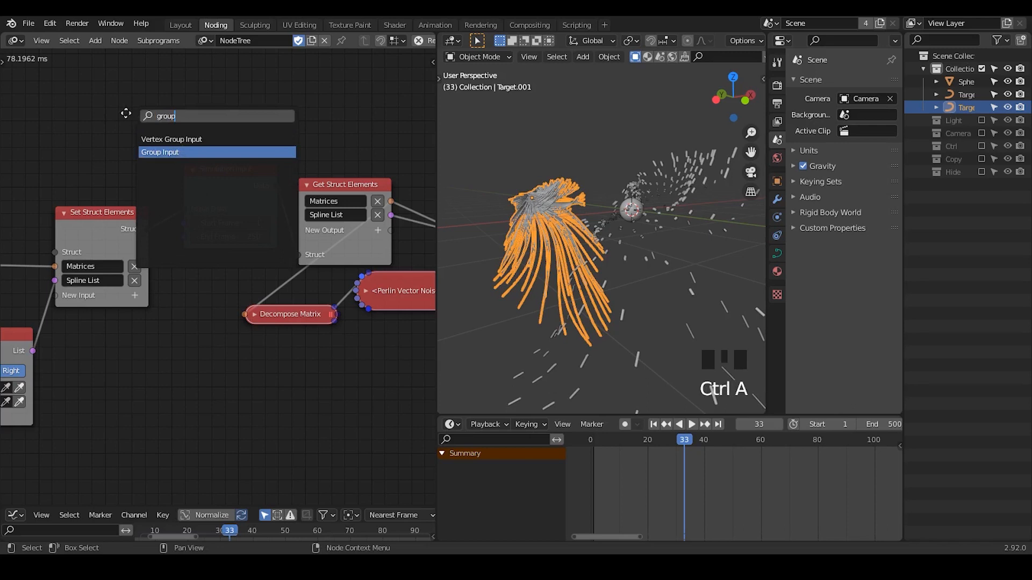
{"action": "key", "text": "Return"}
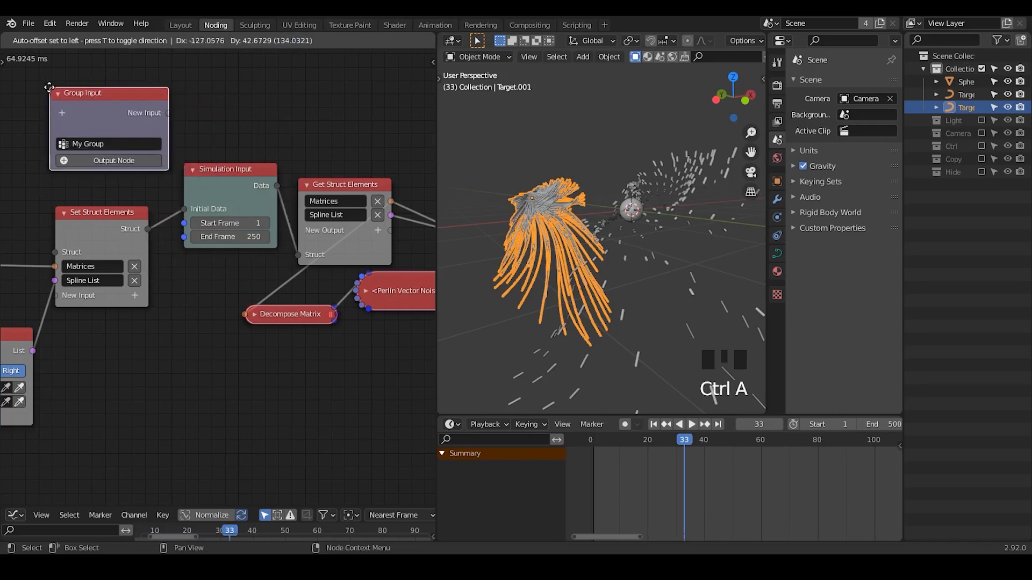
{"action": "left_click", "coordinate": [51, 86]}
{"action": "middle_click_drag", "start_coordinate": [175, 151], "coordinate": [334, 212]}
{"action": "left_click_drag", "start_coordinate": [249, 153], "coordinate": [220, 131]}
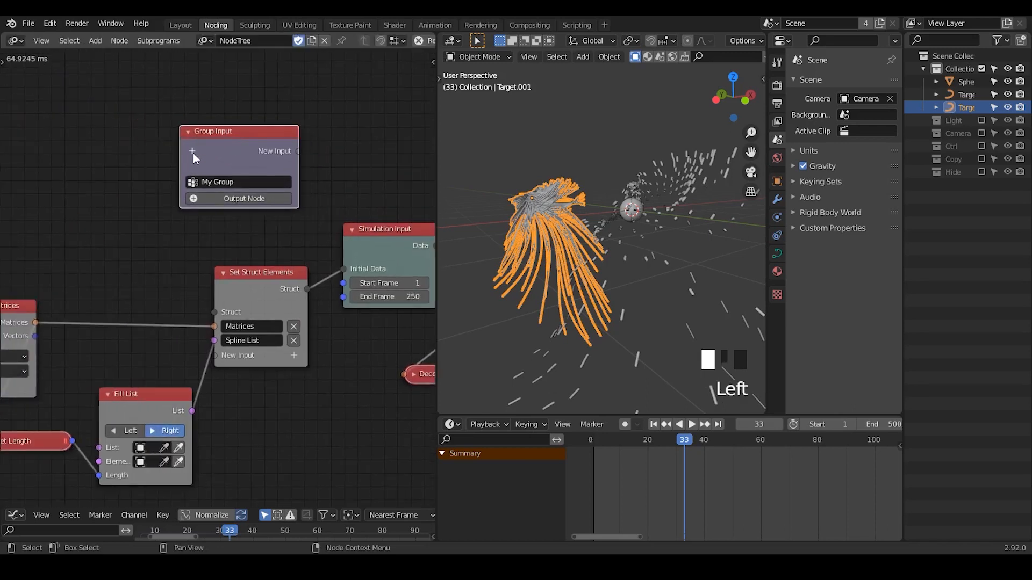
{"action": "left_click_drag", "start_coordinate": [343, 283], "coordinate": [298, 155]}
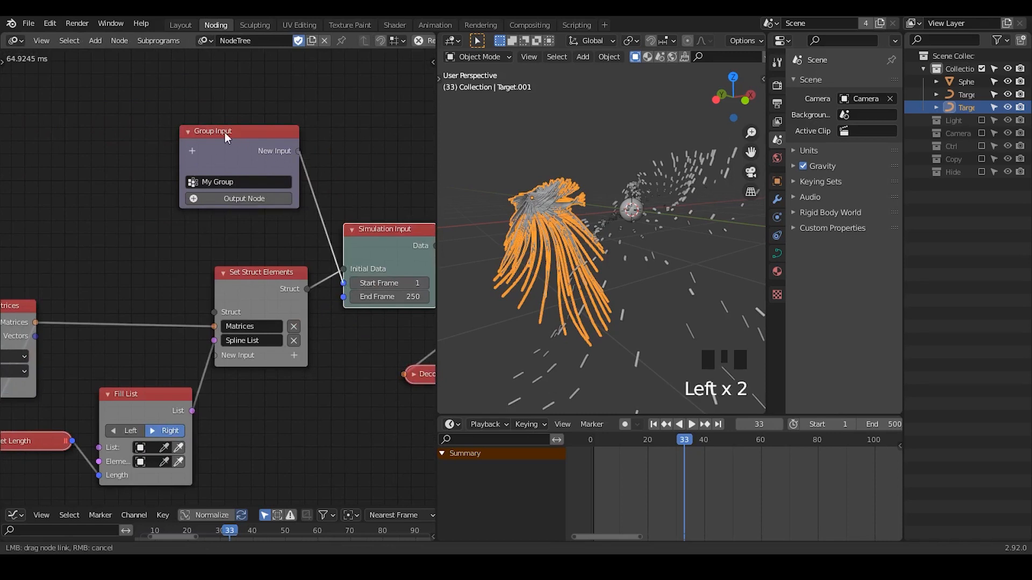
{"action": "left_click_drag", "start_coordinate": [225, 132], "coordinate": [215, 131]}
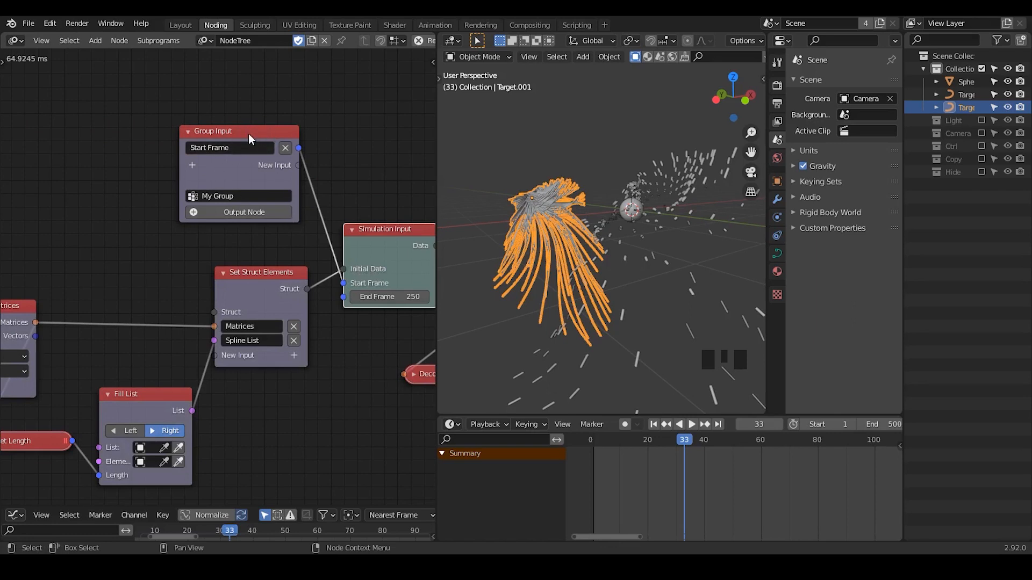
- Add an Object Instancer node above the Distribute Matrices node
{"action": "middle_click_drag", "start_coordinate": [140, 296], "coordinate": [266, 228]}
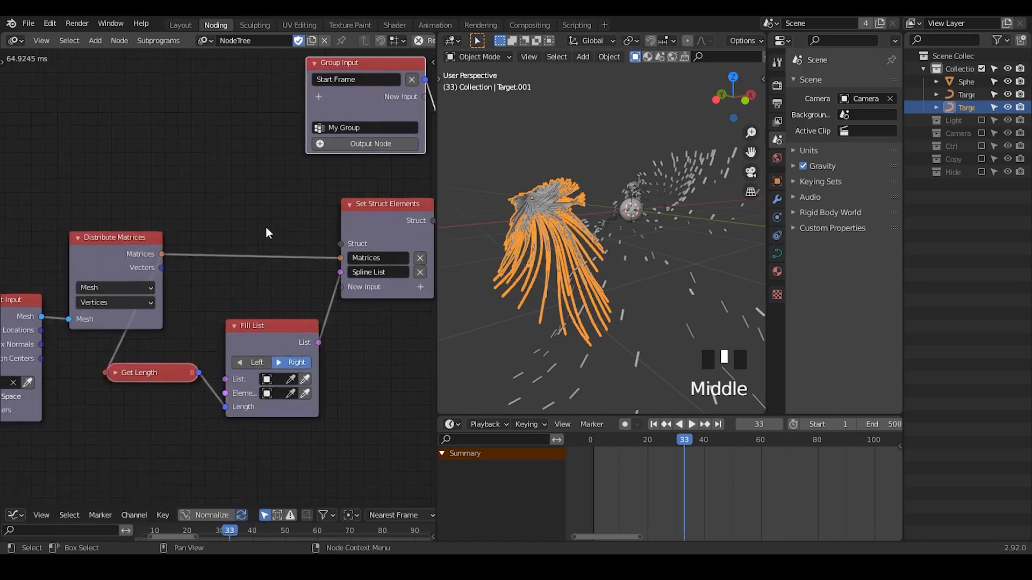
{"action": "key", "text": "ctrl+a"}
{"action": "type", "text": "objecti nstna"}
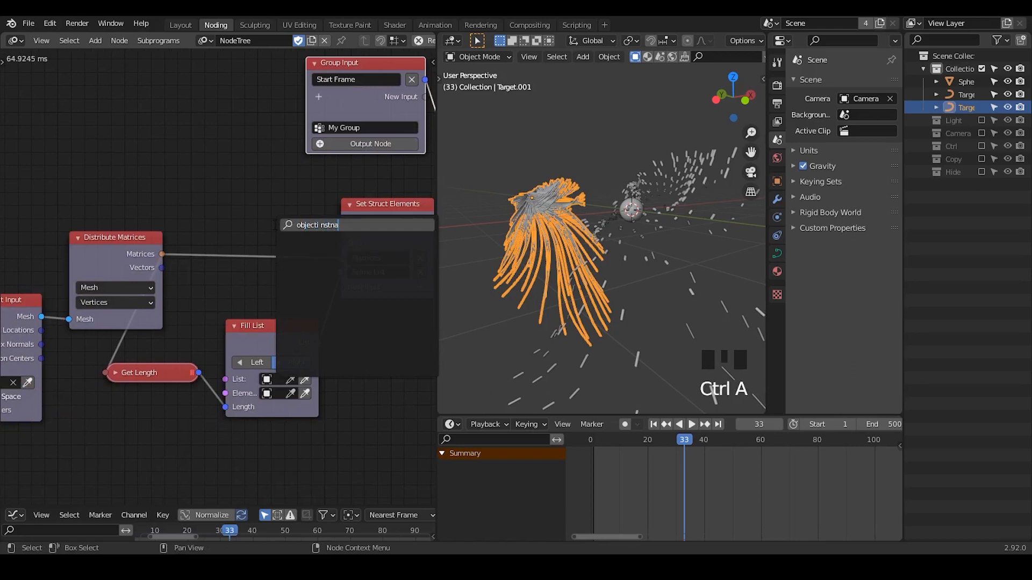
{"action": "key", "text": "BackSpace"}
{"action": "key", "text": "BackSpace"}
{"action": "key", "text": "BackSpace"}
{"action": "key", "text": "BackSpace"}
{"action": "type", "text": "i"}
{"action": "key", "text": "BackSpace"}
{"action": "key", "text": "BackSpace"}
{"action": "key", "text": "BackSpace"}
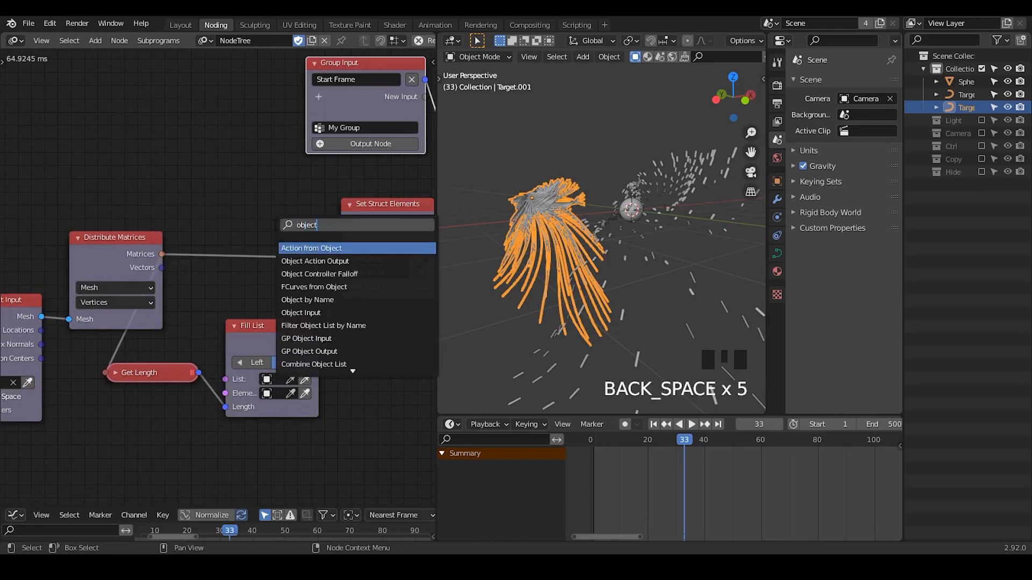
{"action": "type", "text": "ins"}
{"action": "key", "text": "Return"}
{"action": "left_click", "coordinate": [265, 167]}
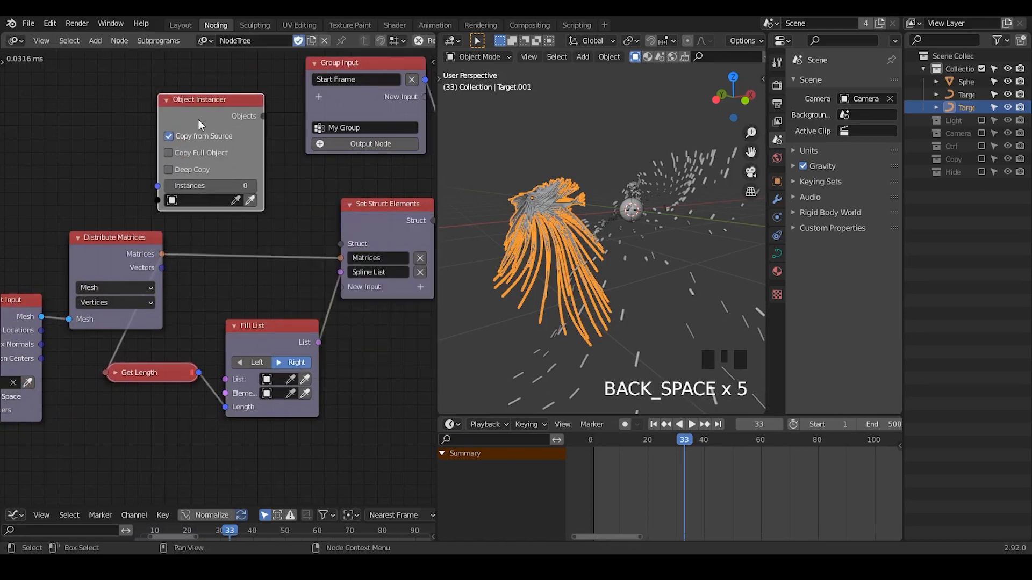
- Link the Object Instancer's Objects output to a new Set Struct Elements input, and delete the Object Instancer node
{"action": "middle_click_drag", "start_coordinate": [265, 167], "coordinate": [208, 219]}
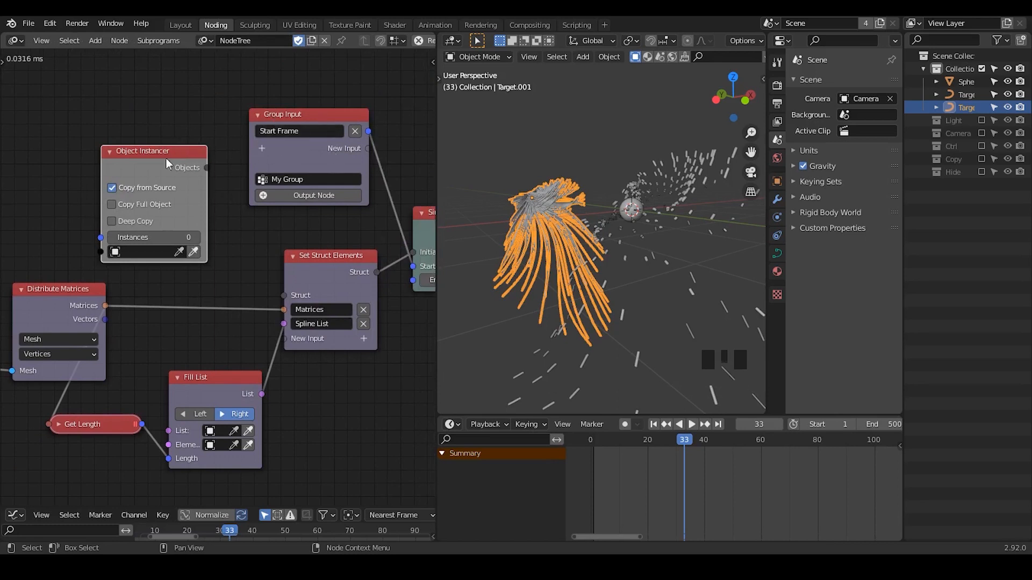
{"action": "left_click_drag", "start_coordinate": [285, 337], "coordinate": [205, 167]}
{"action": "left_click", "coordinate": [136, 153]}
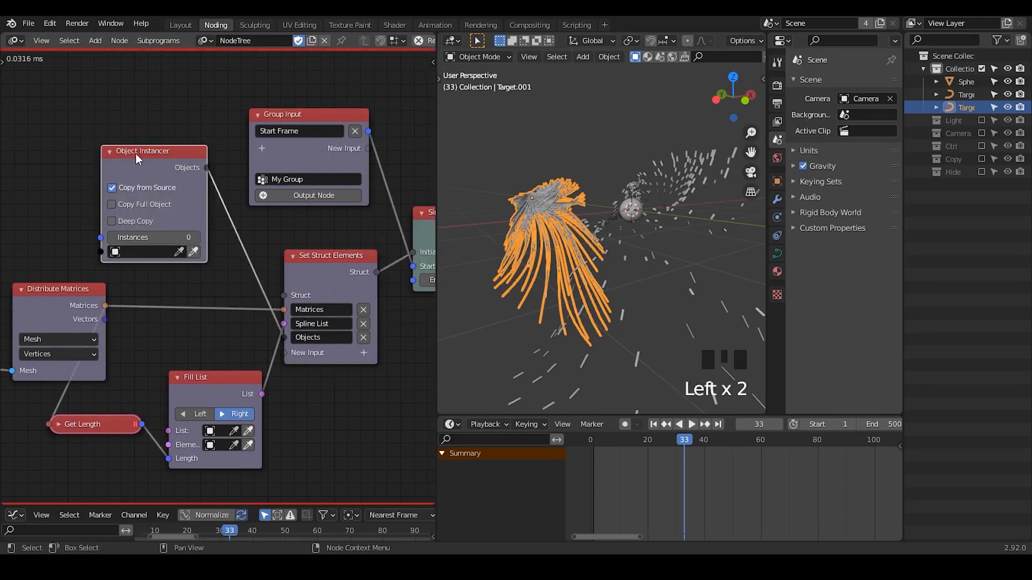
{"action": "key", "text": "x"}
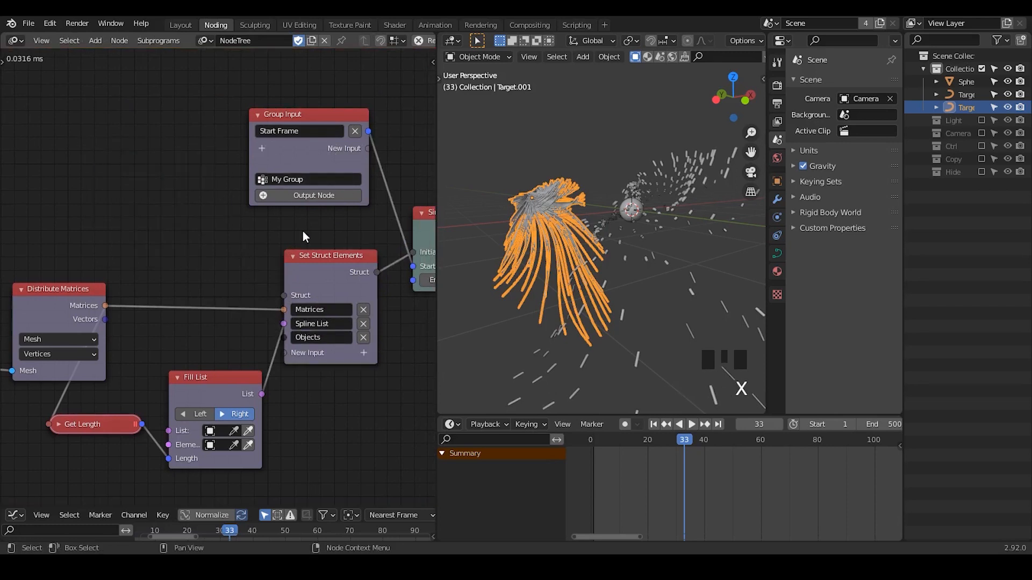
- Create an Invoke Subprogram node for My Group and place it below the Set Struct Elements node
{"action": "middle_click_drag", "start_coordinate": [379, 182], "coordinate": [265, 166]}
{"action": "key", "text": "w"}
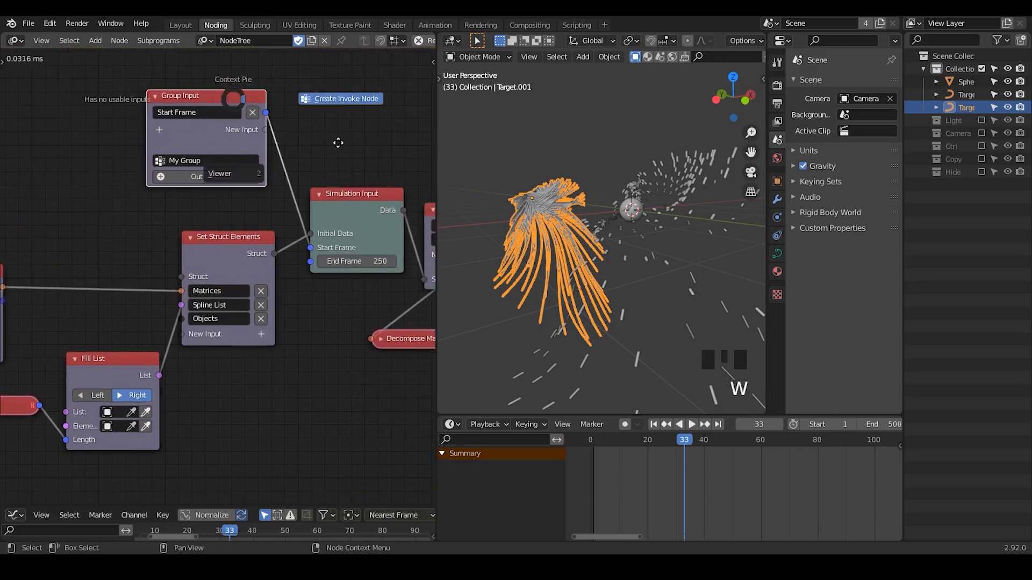
{"action": "left_click", "coordinate": [341, 99]}
{"action": "left_click", "coordinate": [346, 422]}
{"action": "middle_click_drag", "start_coordinate": [347, 421], "coordinate": [311, 311]}
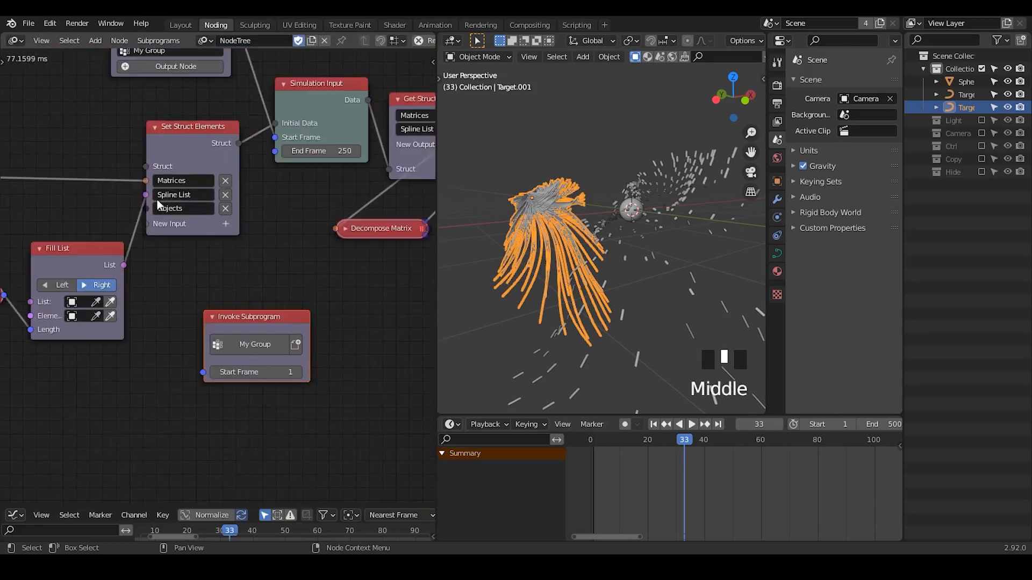
- Set the My Group Invoke Subprogram node's cache type to Once per Frame
{"action": "left_click", "coordinate": [237, 325]}
{"action": "key", "text": "n"}
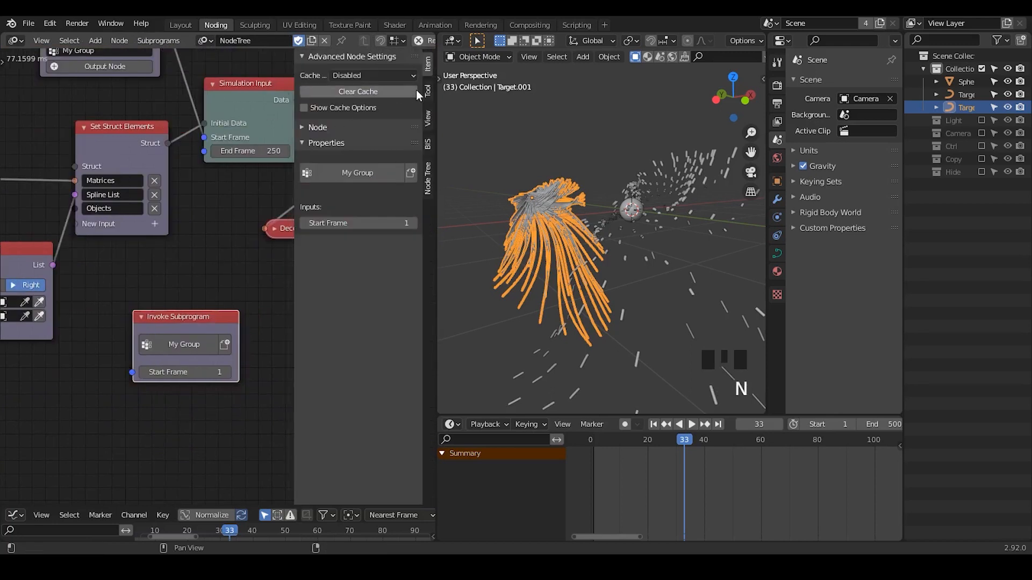
{"action": "left_click", "coordinate": [352, 75]}
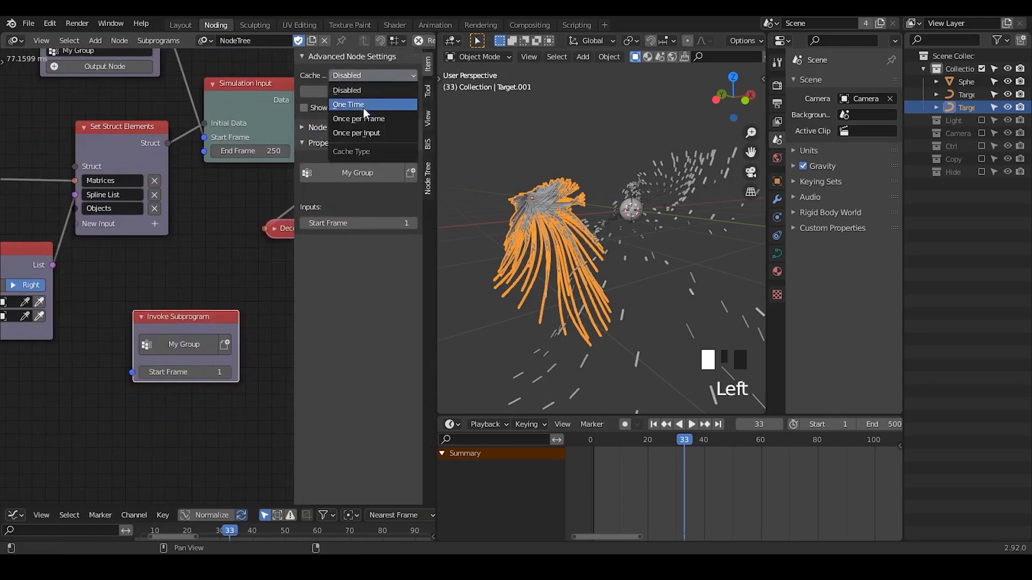
{"action": "left_click", "coordinate": [363, 118]}
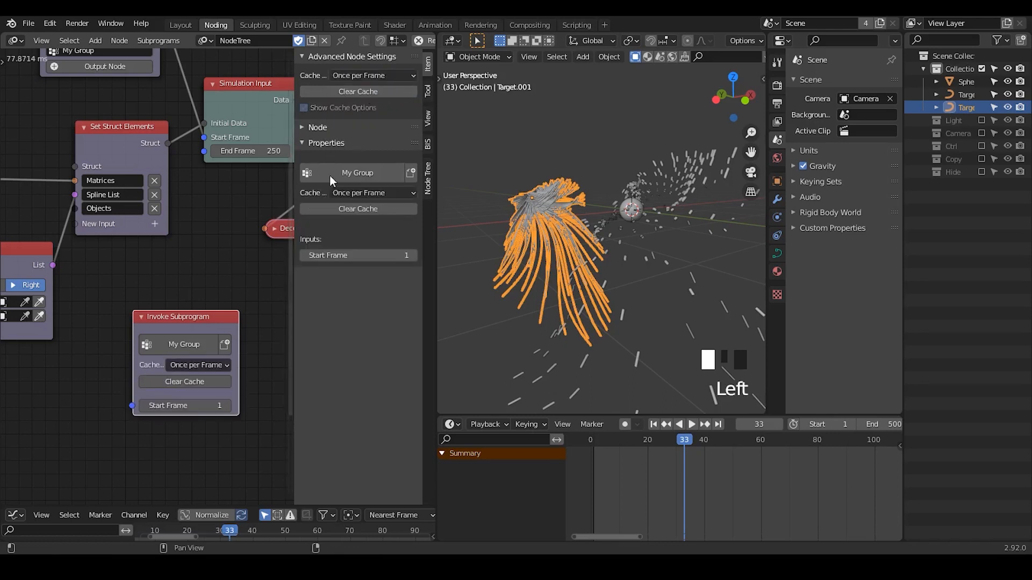
{"action": "middle_click_drag", "start_coordinate": [238, 315], "coordinate": [221, 278]}
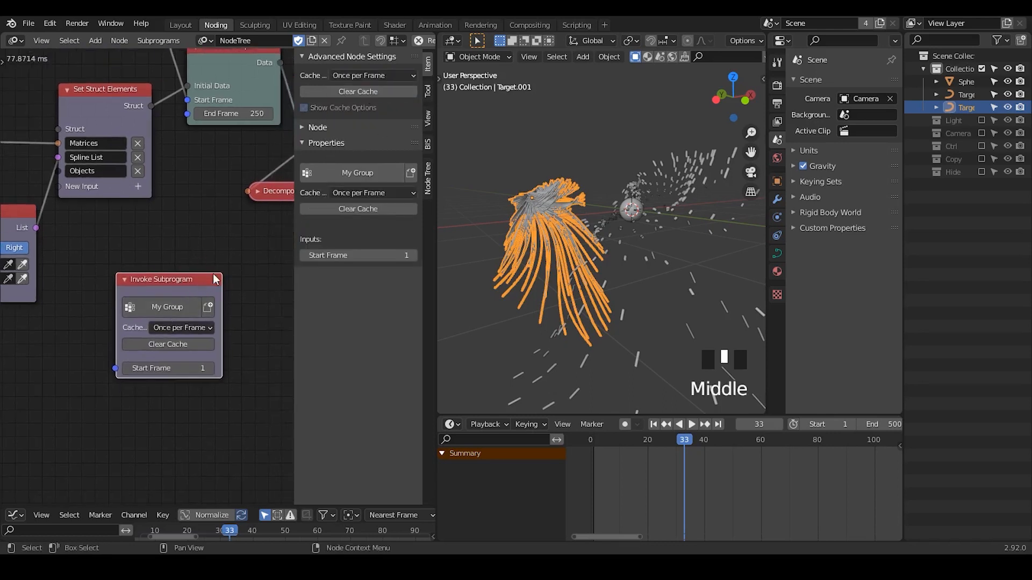
{"action": "key", "text": "n"}
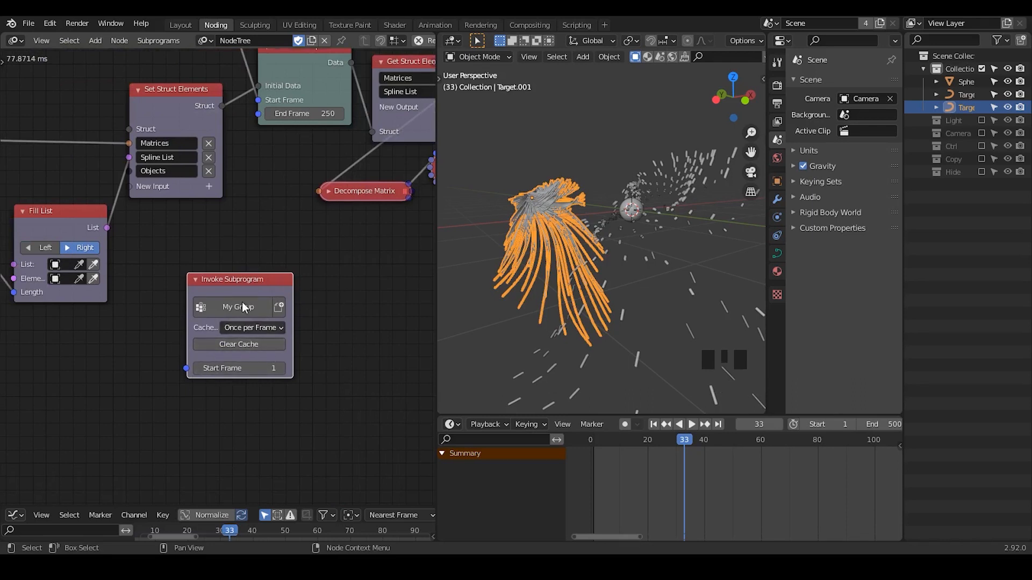
- Return the animation to its first frame
{"action": "middle_click_drag", "start_coordinate": [305, 241], "coordinate": [143, 335]}
{"action": "middle_click_drag", "start_coordinate": [164, 298], "coordinate": [313, 266]}
{"action": "left_click", "coordinate": [653, 425]}
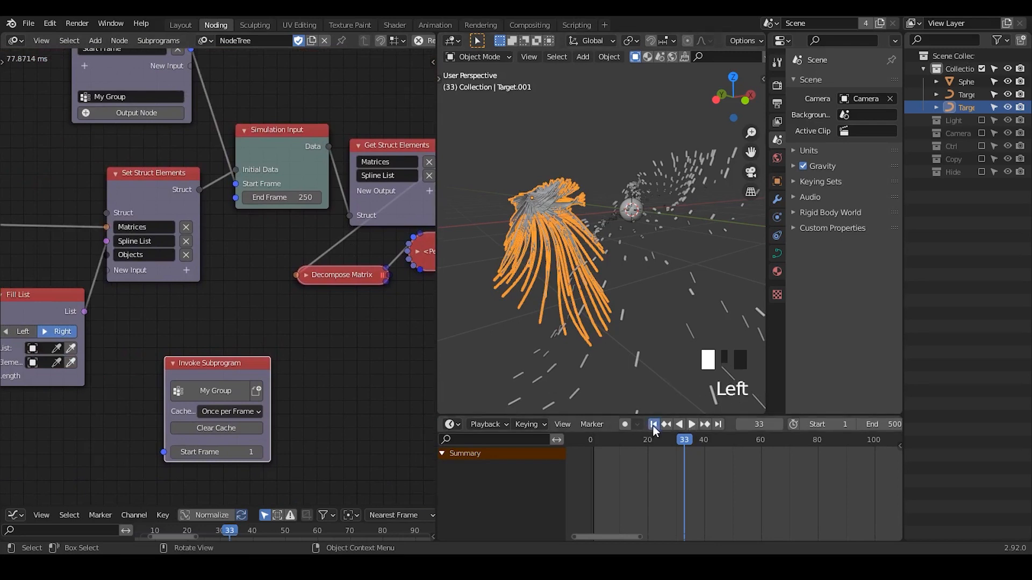
- Link Append Point to Spline directly to Spline List, bypassing Trim Spline, and move the Switch and Trim Spline nodes lower
{"action": "mouse_move", "coordinate": [327, 385]}
{"action": "middle_mouse_down"}
{"action": "mouse_move", "coordinate": [120, 270]}
{"action": "mouse_move", "coordinate": [203, 302]}
{"action": "mouse_move", "coordinate": [285, 265]}
{"action": "mouse_move", "coordinate": [280, 173]}
{"action": "middle_mouse_up"}
{"action": "left_click_drag", "start_coordinate": [379, 254], "coordinate": [87, 434]}
{"action": "left_click", "coordinate": [270, 297]}
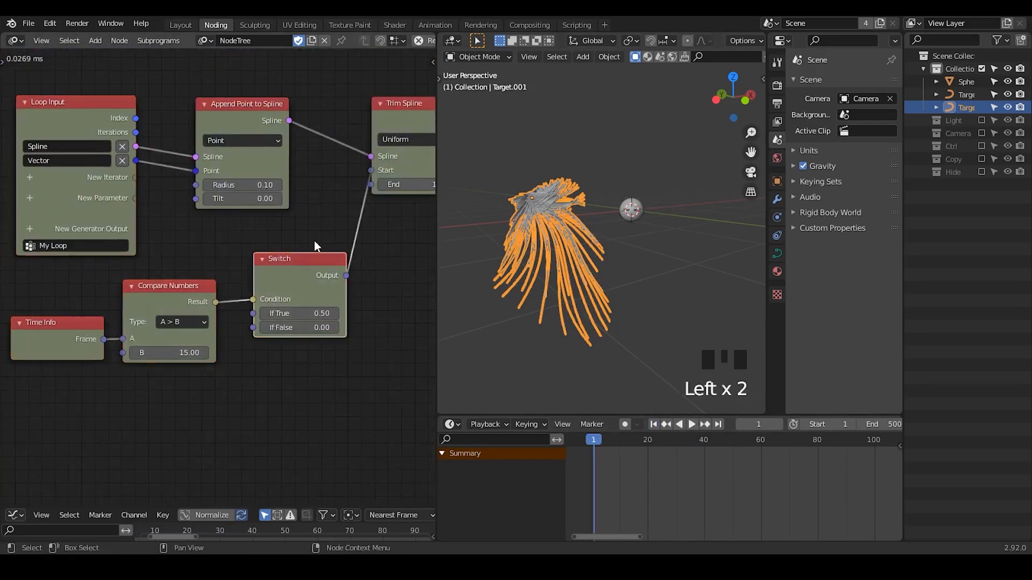
{"action": "left_click", "coordinate": [315, 242]}
{"action": "left_click_drag", "start_coordinate": [289, 285], "coordinate": [272, 309]}
{"action": "middle_click_drag", "start_coordinate": [295, 269], "coordinate": [147, 321]}
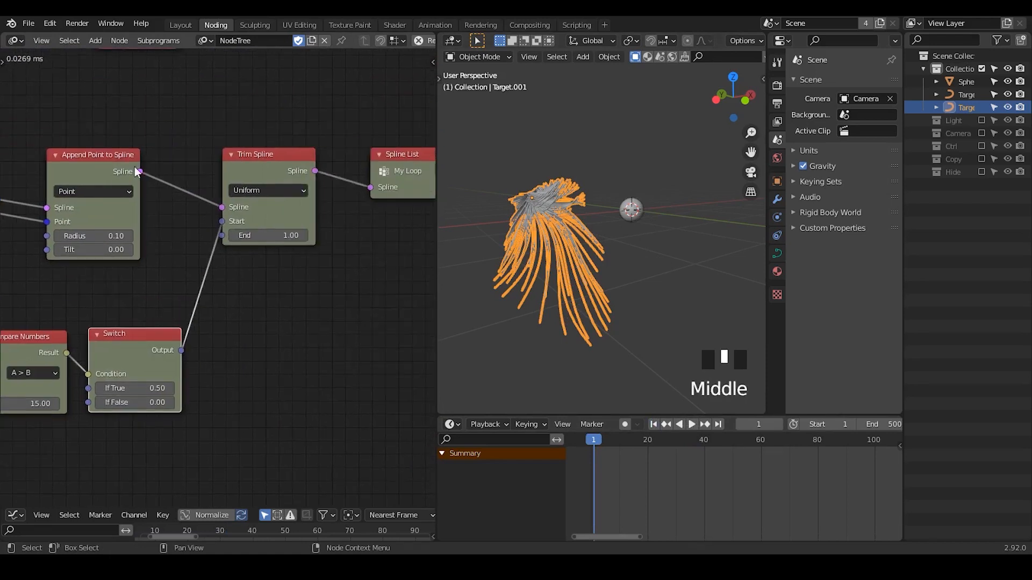
{"action": "left_click_drag", "start_coordinate": [136, 172], "coordinate": [374, 191]}
{"action": "left_click_drag", "start_coordinate": [279, 176], "coordinate": [275, 296]}
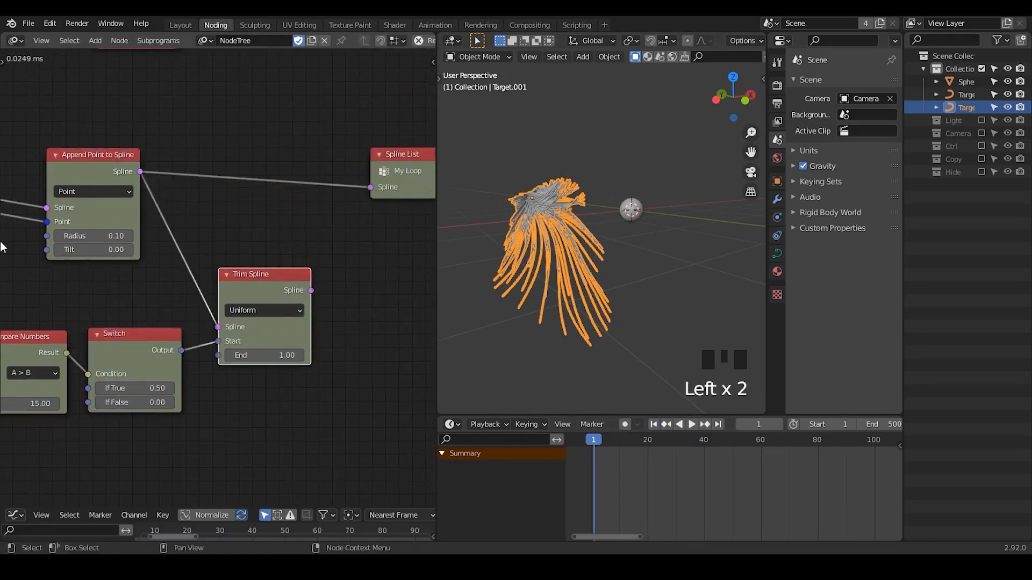
- Play the animation up to frame 21 and examine the untrimmed splines from another angle
{"action": "middle_click_drag", "start_coordinate": [2, 246], "coordinate": [428, 290]}
{"action": "middle_click_drag", "start_coordinate": [144, 248], "coordinate": [366, 300]}
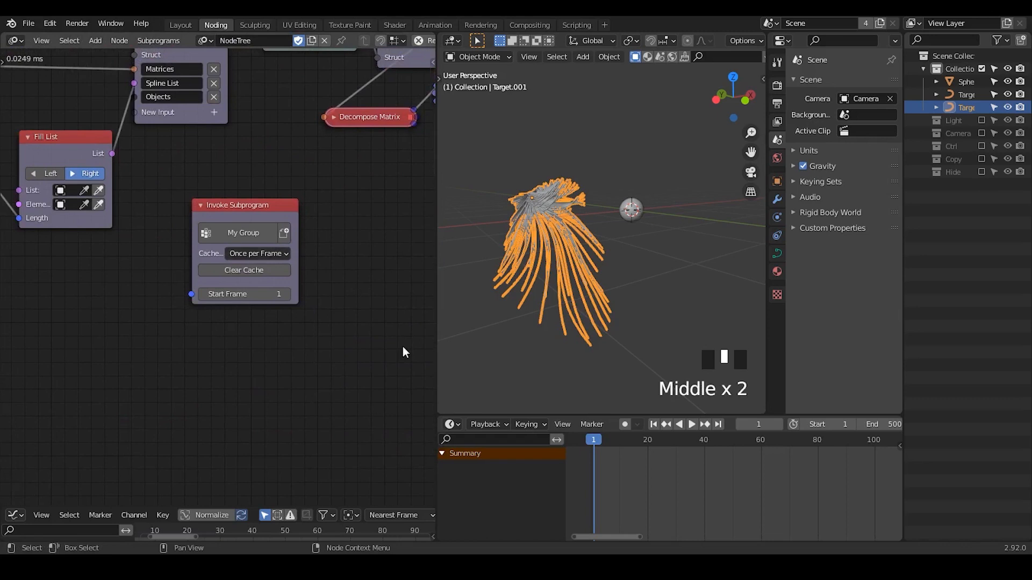
{"action": "left_click", "coordinate": [692, 425]}
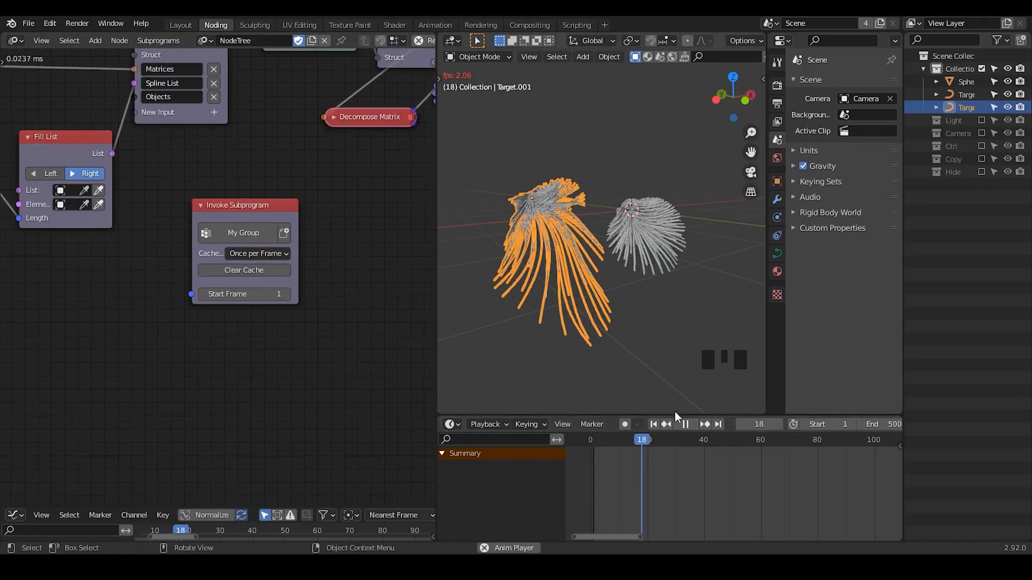
{"action": "left_click", "coordinate": [686, 424]}
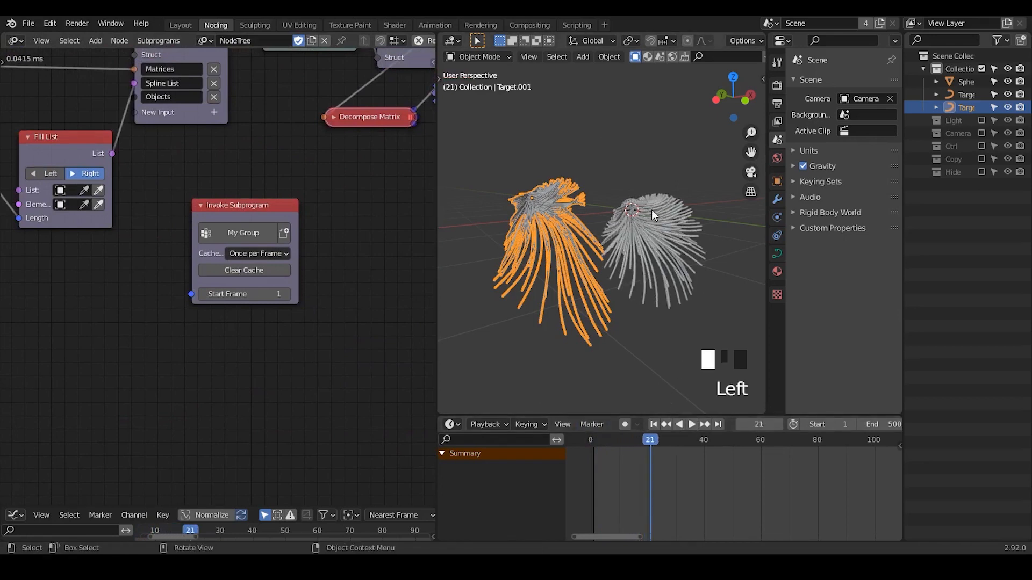
{"action": "middle_click_drag", "start_coordinate": [615, 241], "coordinate": [579, 261]}
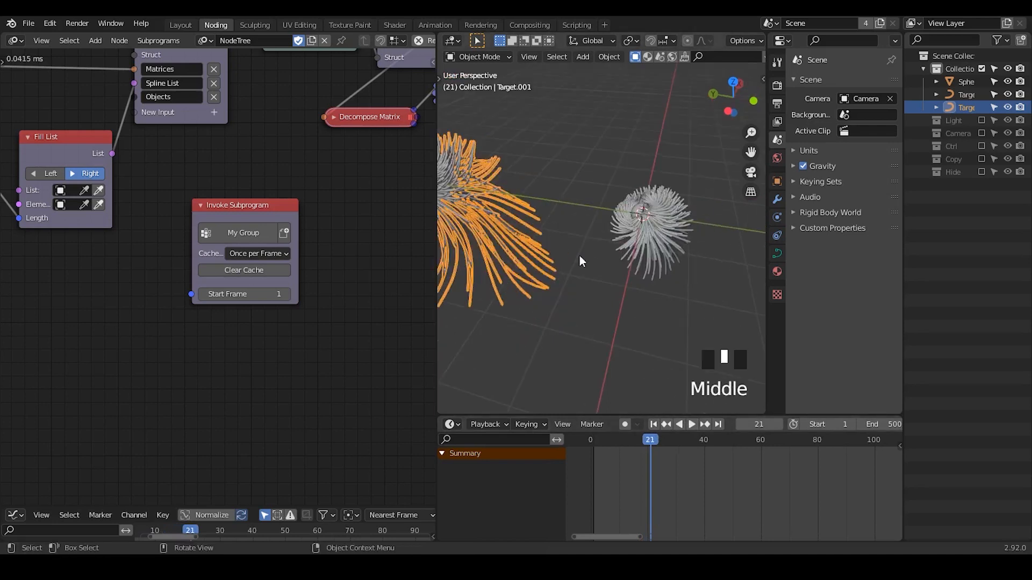
- Create the Group Output node for My Group and place it near the Curve Object Output node
{"action": "middle_click_drag", "start_coordinate": [348, 215], "coordinate": [48, 289]}
{"action": "middle_click_drag", "start_coordinate": [142, 211], "coordinate": [2, 289]}
{"action": "middle_click_drag", "start_coordinate": [245, 175], "coordinate": [72, 289]}
{"action": "left_click", "coordinate": [97, 172]}
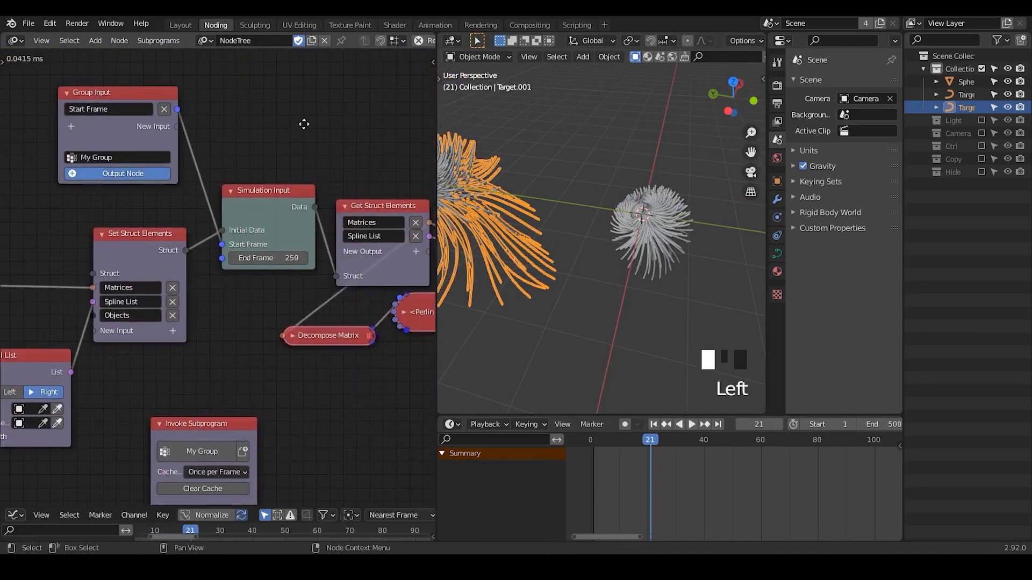
{"action": "middle_click_drag", "start_coordinate": [362, 137], "coordinate": [111, 224]}
{"action": "middle_click_drag", "start_coordinate": [359, 243], "coordinate": [122, 195]}
{"action": "key", "text": "g"}
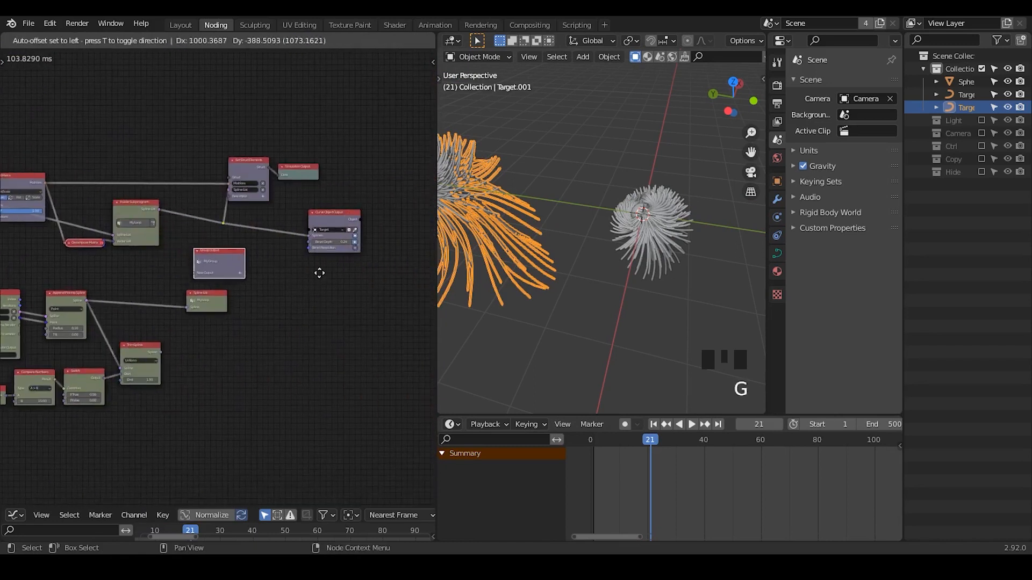
{"action": "left_click", "coordinate": [346, 273]}
- Reposition the Group Output node and link the My Loop Invoke Subprogram's Spline List output to it
{"action": "middle_click_drag", "start_coordinate": [347, 268], "coordinate": [386, 154], "text": "ctrl"}
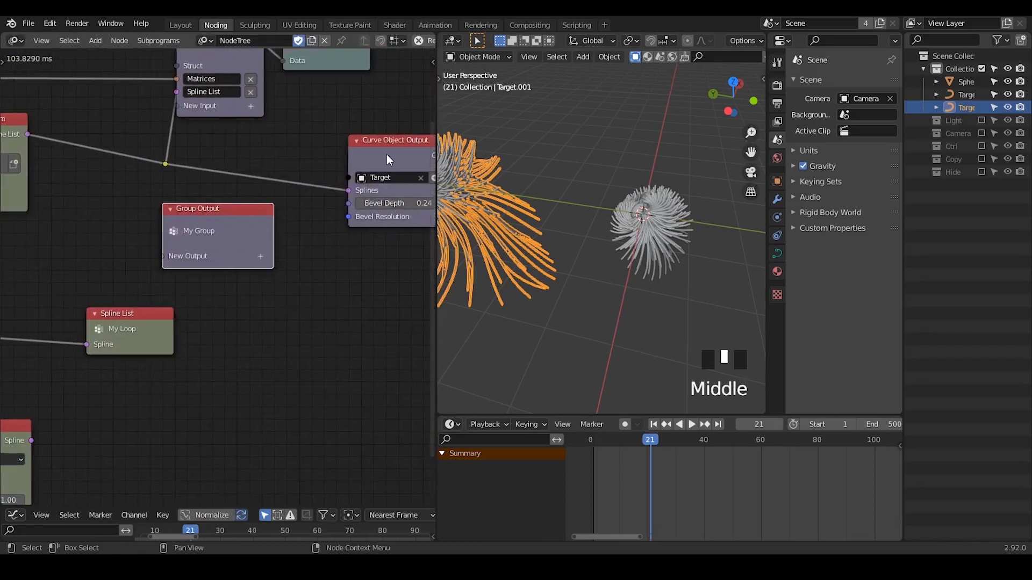
{"action": "middle_click_drag", "start_coordinate": [207, 230], "coordinate": [208, 243]}
{"action": "left_click_drag", "start_coordinate": [208, 243], "coordinate": [257, 232]}
{"action": "middle_click_drag", "start_coordinate": [201, 240], "coordinate": [261, 274]}
{"action": "left_click_drag", "start_coordinate": [89, 182], "coordinate": [279, 295]}
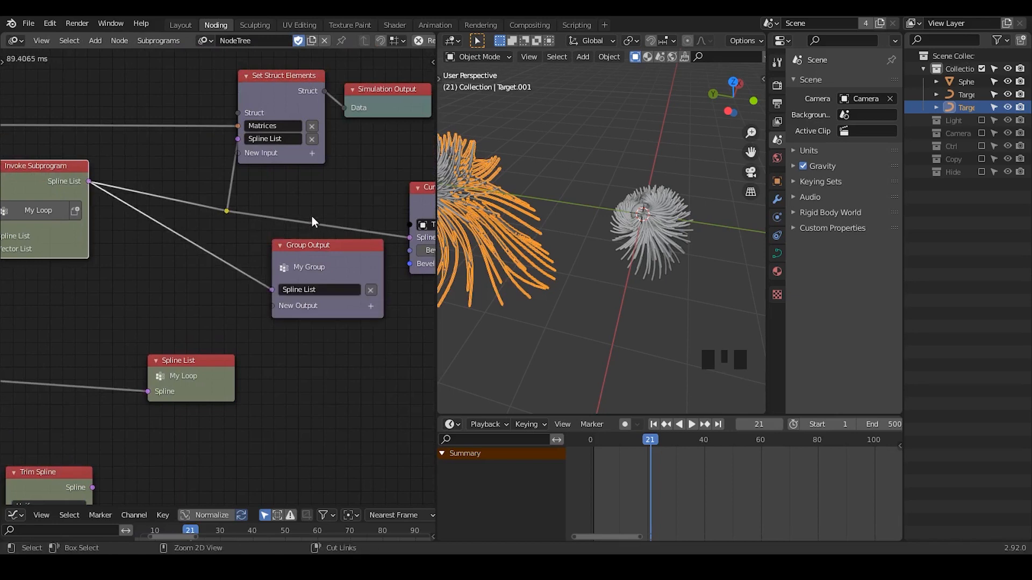
- Cut the link into the Curve Object Output node and move that node beside the My Group Invoke Subprogram node
{"action": "right_click_drag", "start_coordinate": [312, 215], "coordinate": [302, 243], "text": "ctrl"}
{"action": "middle_click_drag", "start_coordinate": [356, 234], "coordinate": [434, 263]}
{"action": "left_click", "coordinate": [308, 238]}
{"action": "key", "text": "g"}
{"action": "left_click", "coordinate": [98, 463]}
{"action": "key", "text": "g"}
{"action": "left_click", "coordinate": [118, 239]}
- Link the My Group Invoke Subprogram's Spline List output to the Curve Object Output's Splines input
{"action": "middle_click_drag", "start_coordinate": [125, 278], "coordinate": [279, 283]}
{"action": "middle_click_drag", "start_coordinate": [277, 277], "coordinate": [229, 138], "text": "ctrl"}
{"action": "left_click_drag", "start_coordinate": [247, 179], "coordinate": [312, 225]}
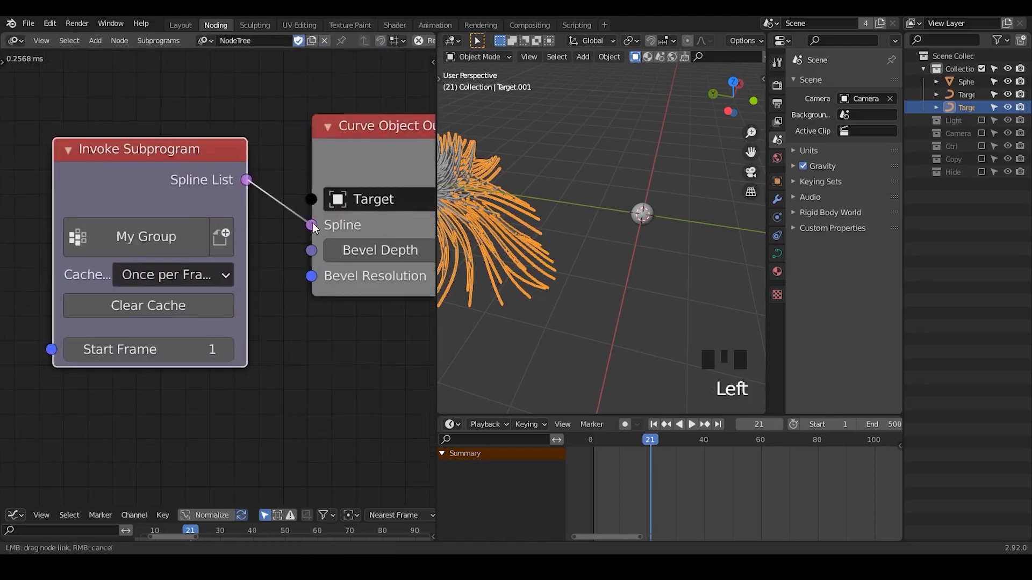
{"action": "left_click", "coordinate": [286, 140]}
{"action": "middle_click_drag", "start_coordinate": [285, 140], "coordinate": [286, 209], "text": "ctrl"}
{"action": "middle_click_drag", "start_coordinate": [360, 219], "coordinate": [317, 222]}
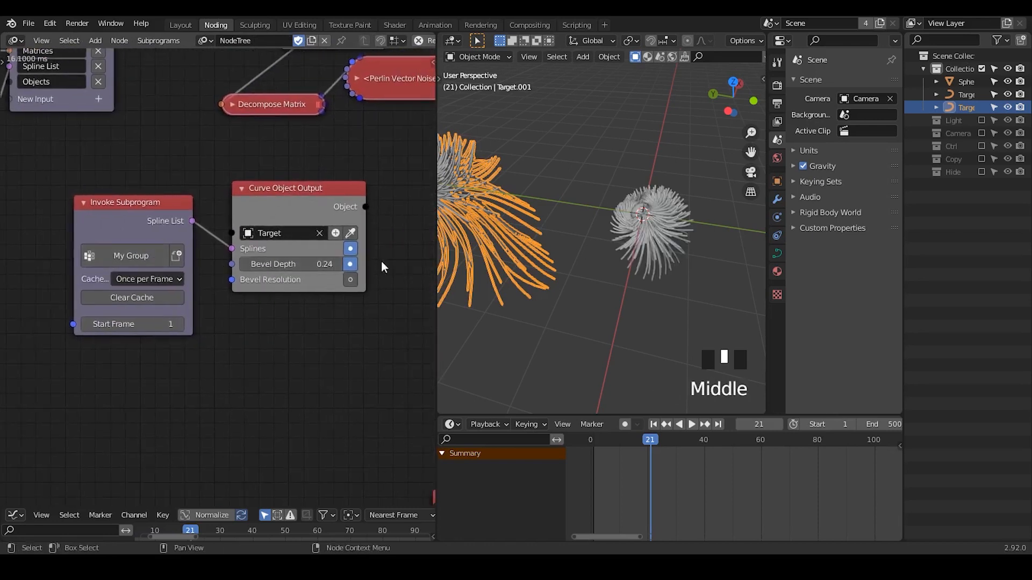
{"action": "middle_click_drag", "start_coordinate": [674, 282], "coordinate": [664, 207]}
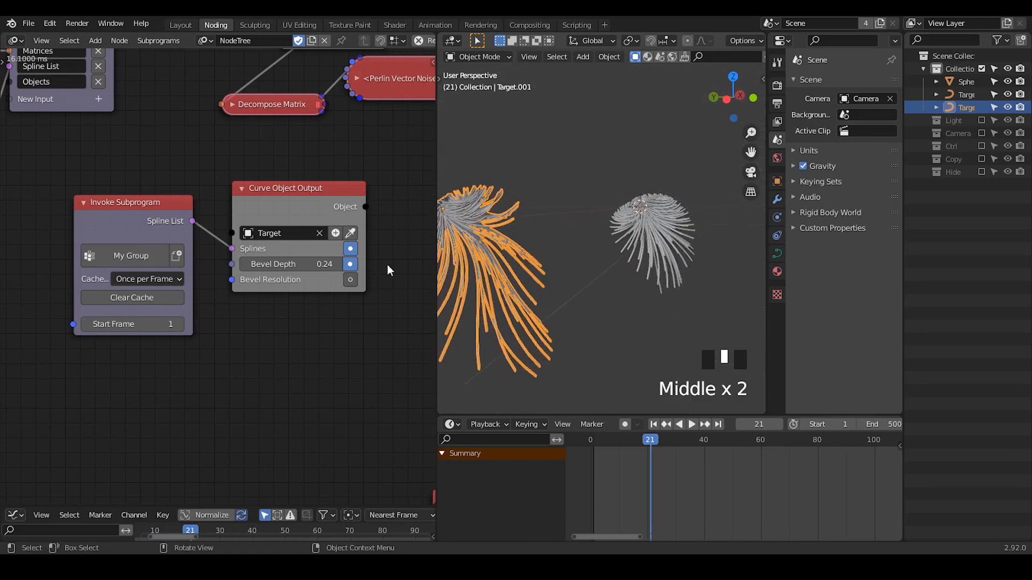
{"action": "left_click_drag", "start_coordinate": [192, 221], "coordinate": [210, 242]}
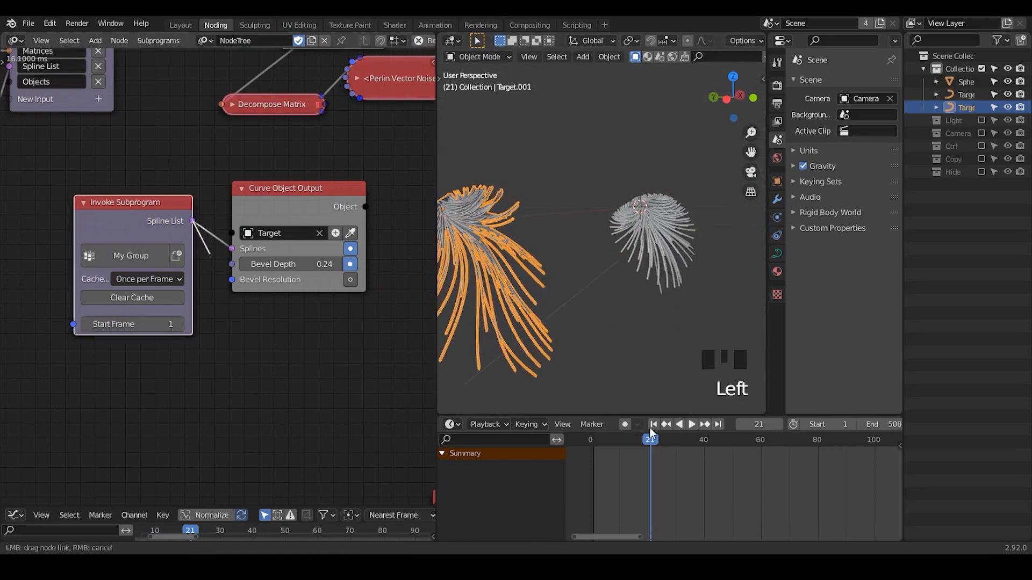
- Play the animation in the viewport and temporarily mark the node tree's execution time with an annotation
{"action": "left_click", "coordinate": [691, 425]}
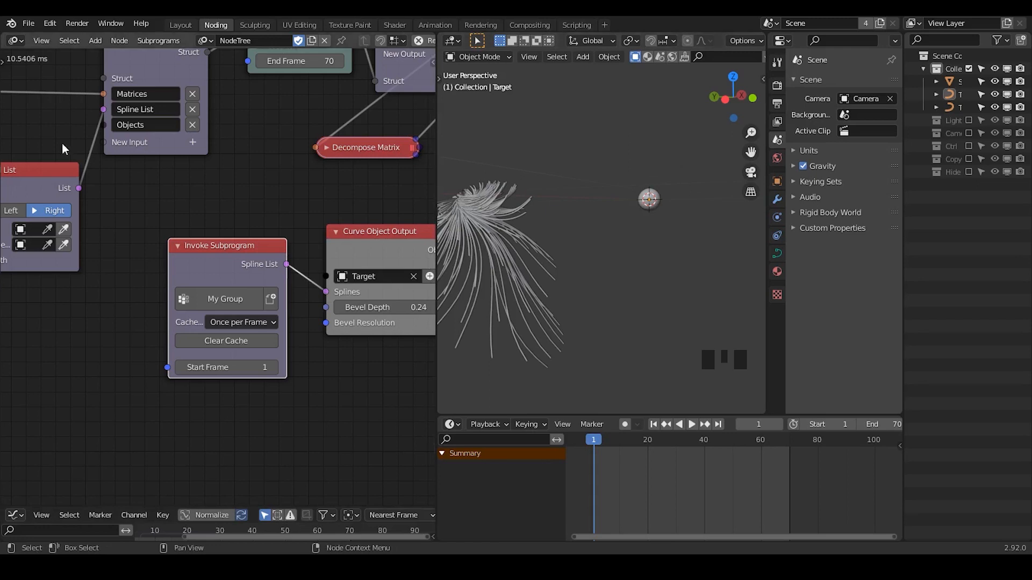
{"action": "left_click_drag", "start_coordinate": [5, 68], "coordinate": [94, 64]}
{"action": "key", "text": "d"}
{"action": "right_click_drag", "start_coordinate": [76, 73], "coordinate": [8, 89]}
- Check the timeline's playback sync options and jump to the last frame to view the full simulation
{"action": "left_click", "coordinate": [485, 424]}
{"action": "left_click", "coordinate": [515, 184]}
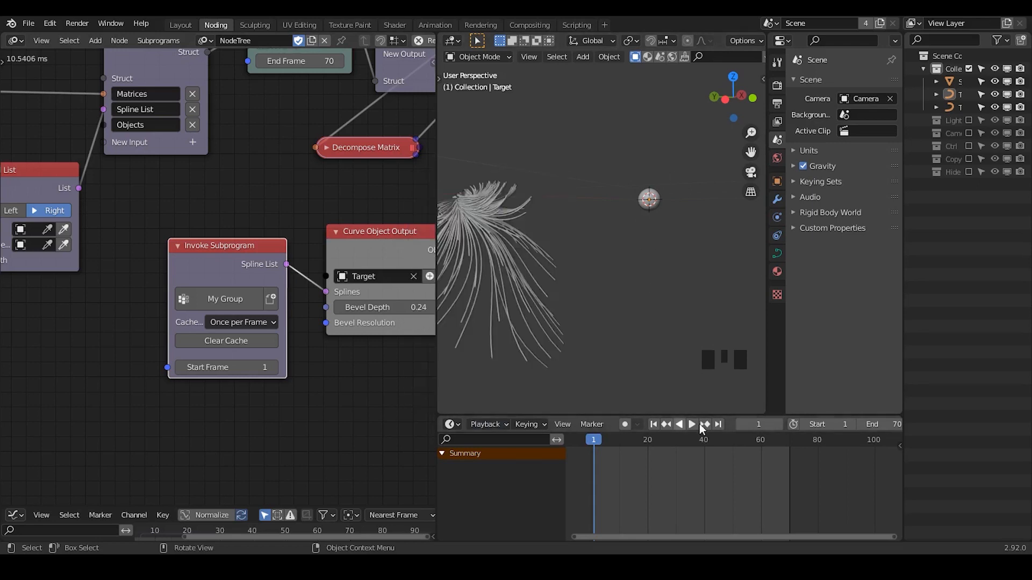
{"action": "left_click", "coordinate": [718, 426]}
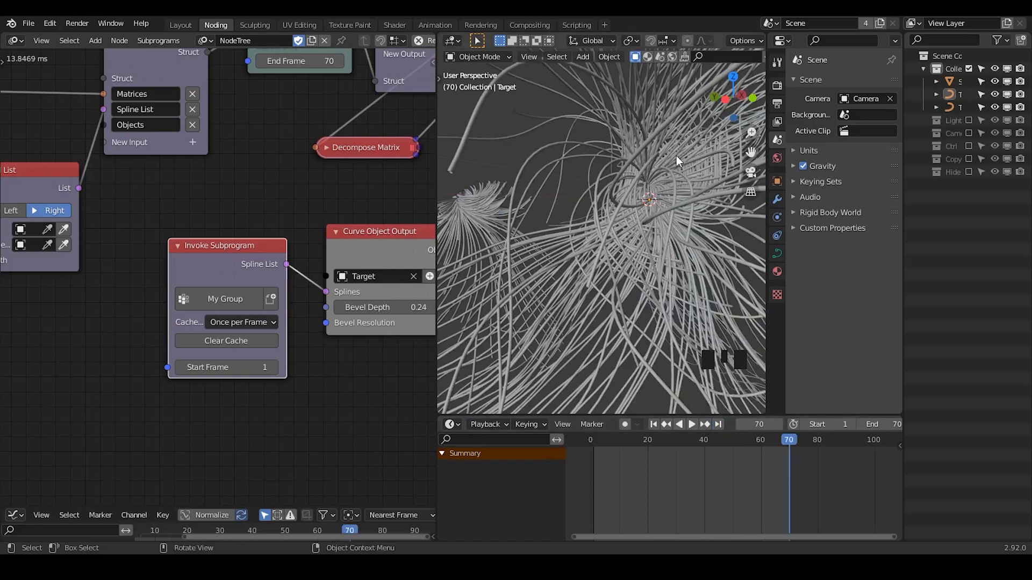
- Set the timeline's playback sync mode to Frame Dropping and leave the curves deselected
{"action": "left_click", "coordinate": [490, 424]}
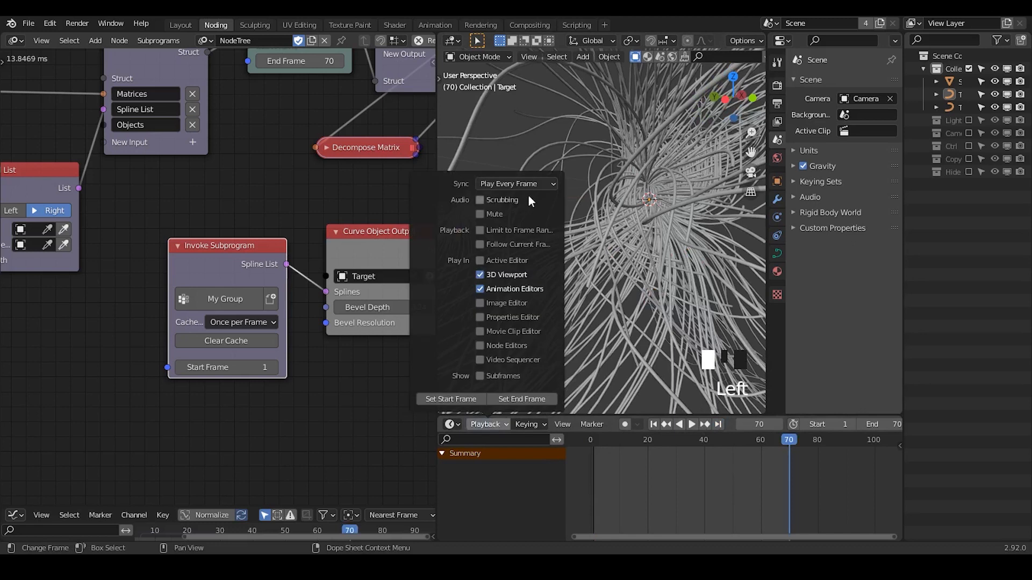
{"action": "left_click", "coordinate": [524, 185]}
{"action": "left_click", "coordinate": [530, 207]}
{"action": "left_click", "coordinate": [632, 214]}
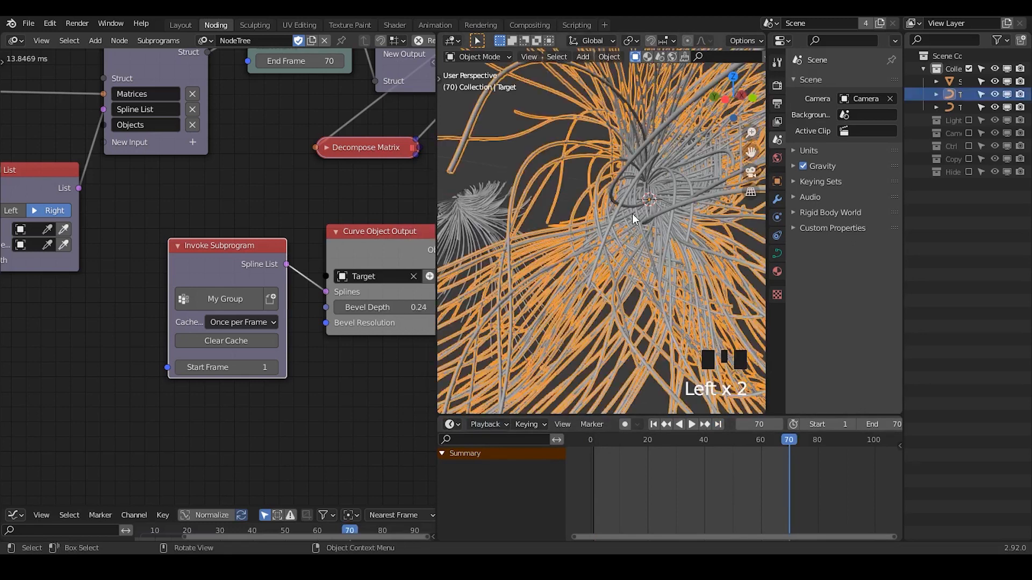
{"action": "left_click", "coordinate": [513, 151]}
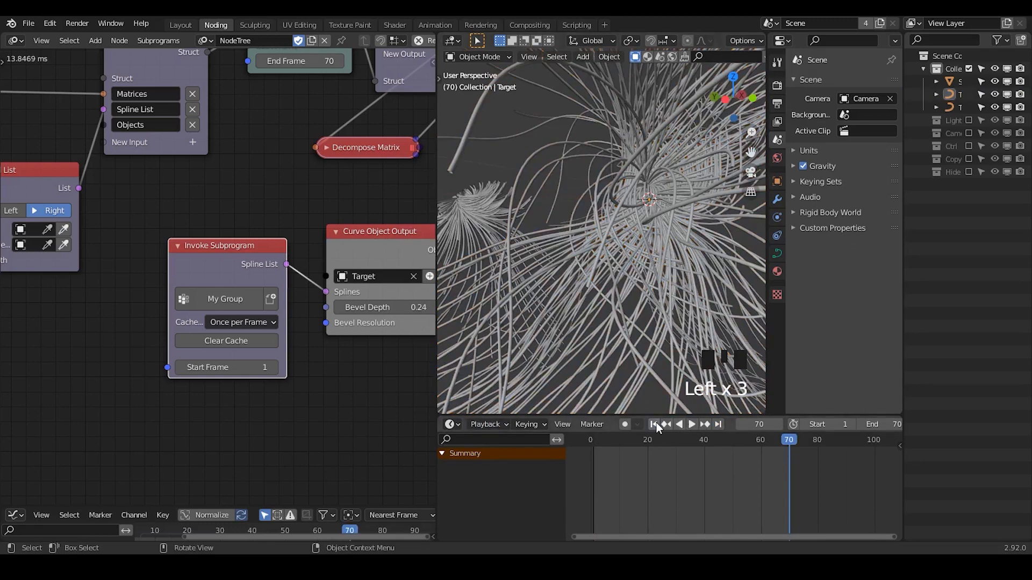
- Play the simulation from the first frame, stop it, and temporarily mark the viewport's frame-rate readout
{"action": "left_click", "coordinate": [653, 424]}
{"action": "left_click", "coordinate": [692, 424]}
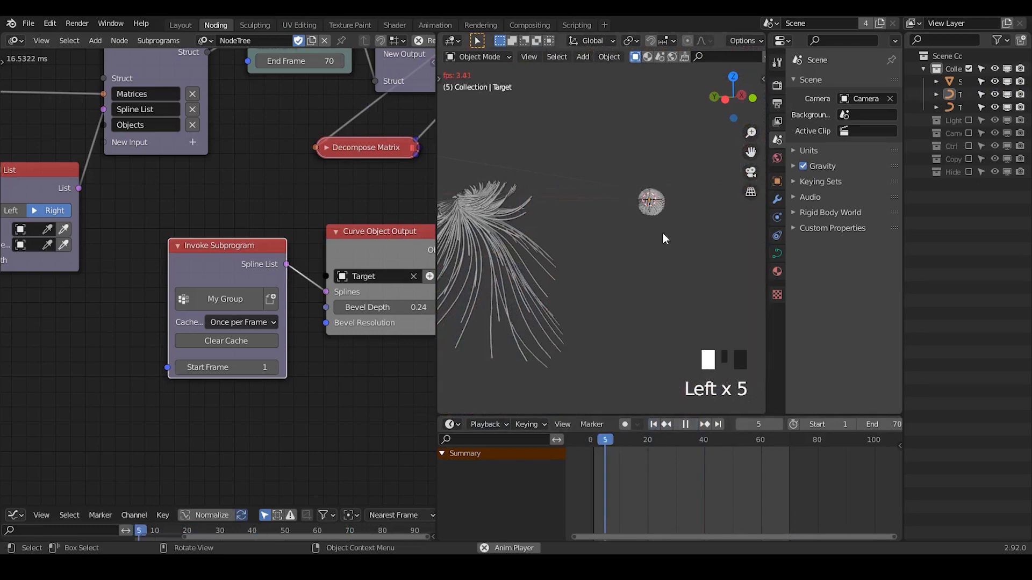
{"action": "left_click", "coordinate": [691, 424]}
{"action": "left_click_drag", "start_coordinate": [444, 81], "coordinate": [602, 80]}
{"action": "mouse_move", "coordinate": [602, 80]}
{"action": "right_mouse_down"}
{"action": "mouse_move", "coordinate": [375, 116]}
{"action": "mouse_move", "coordinate": [492, 171]}
{"action": "right_mouse_up"}
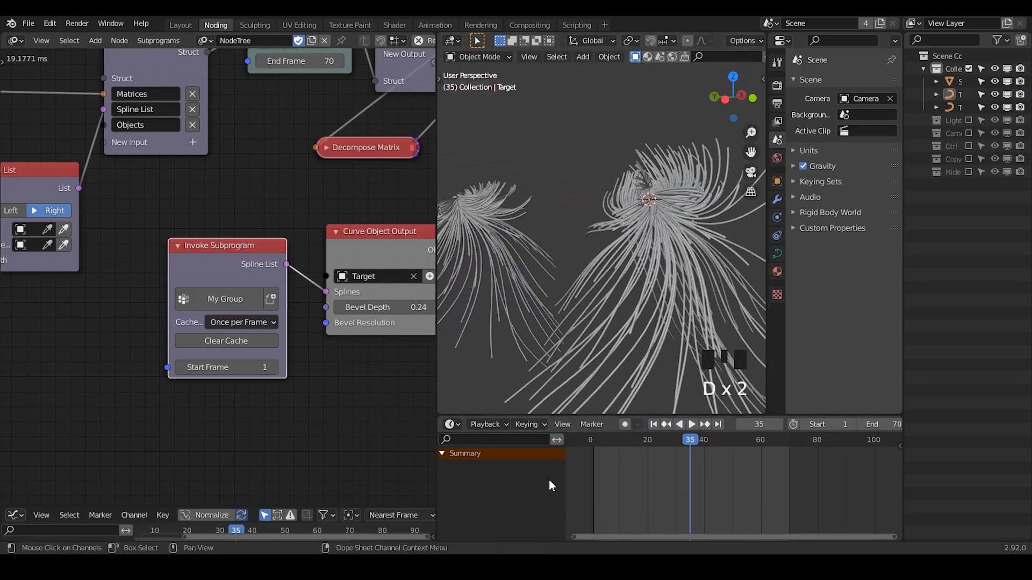
- Set the playback sync mode to Play Every Frame and replay the simulation from the first frame
{"action": "left_click", "coordinate": [486, 428]}
{"action": "left_click", "coordinate": [516, 184]}
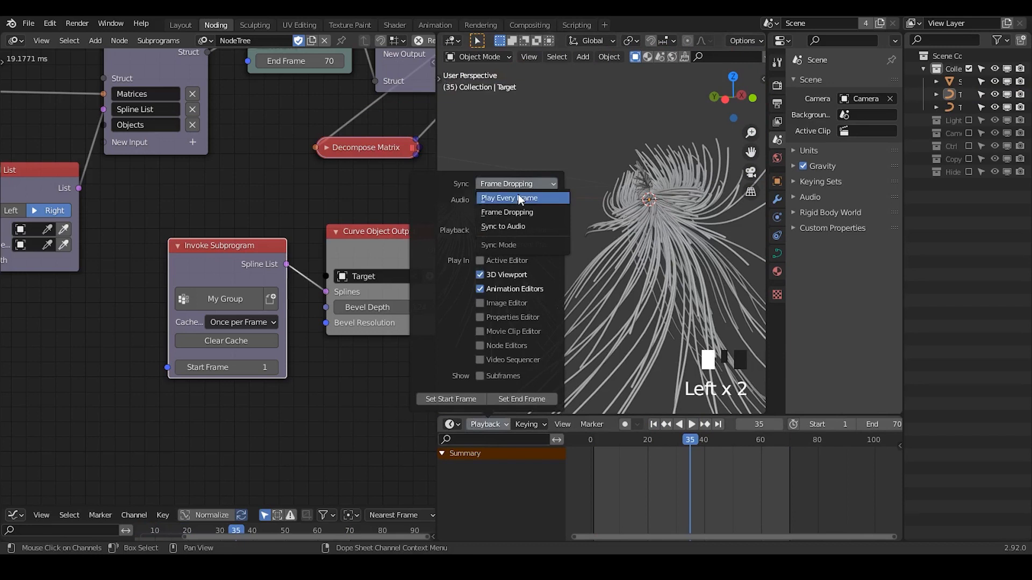
{"action": "left_click", "coordinate": [518, 198]}
{"action": "left_click", "coordinate": [654, 425]}
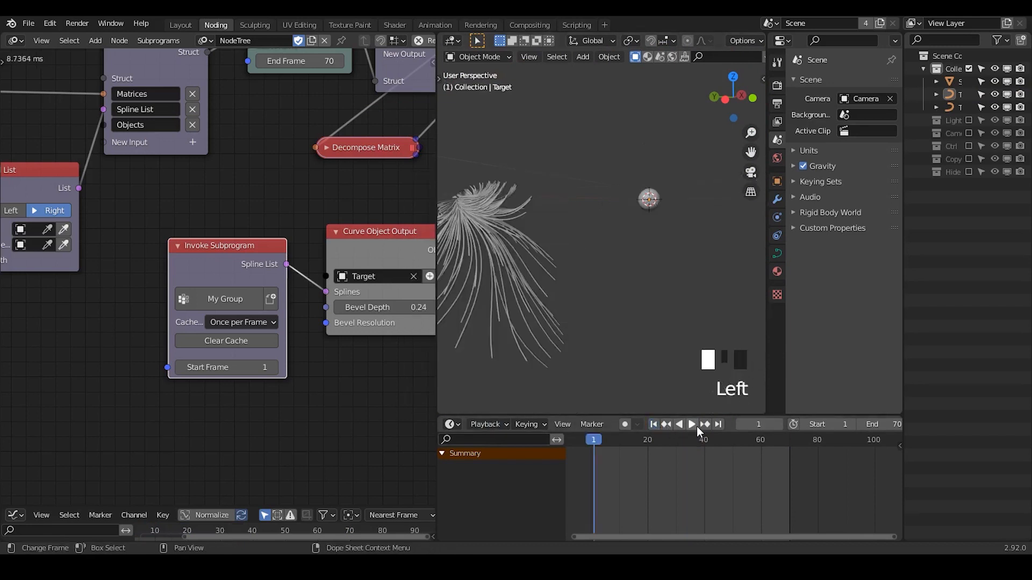
{"action": "left_click", "coordinate": [692, 424]}
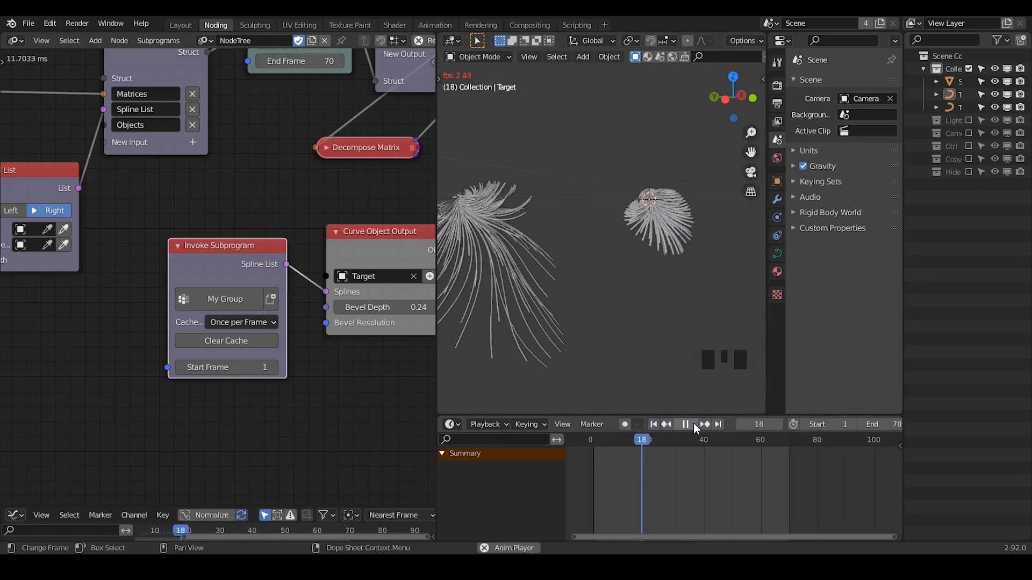
- Inspect the Target curve in Edit Mode, return to Object Mode, and compare it with the Target.001 curve
{"action": "double_click", "coordinate": [659, 232]}
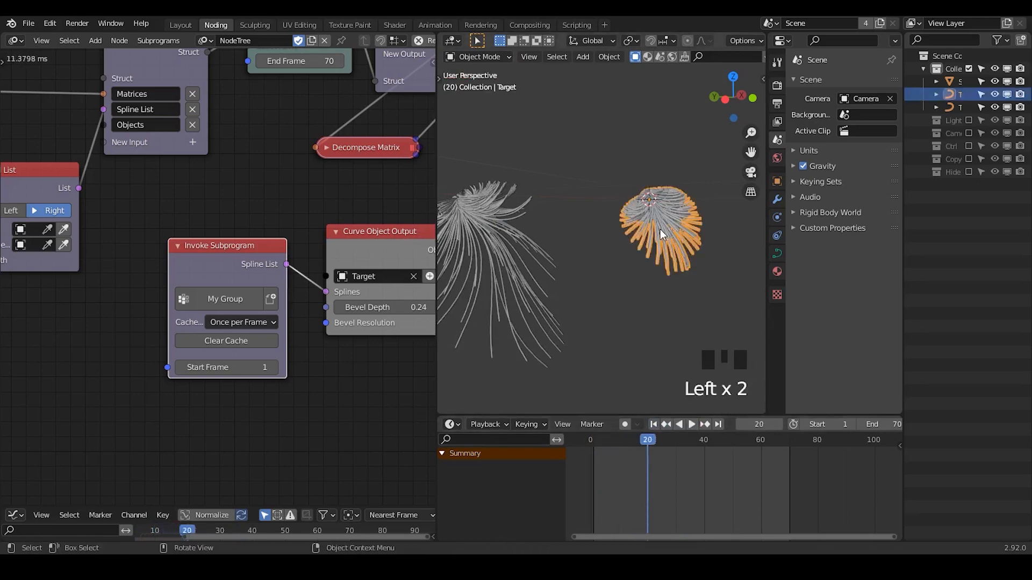
{"action": "key", "text": "Tab"}
{"action": "middle_click_drag", "start_coordinate": [693, 236], "coordinate": [624, 271]}
{"action": "key", "text": "Tab"}
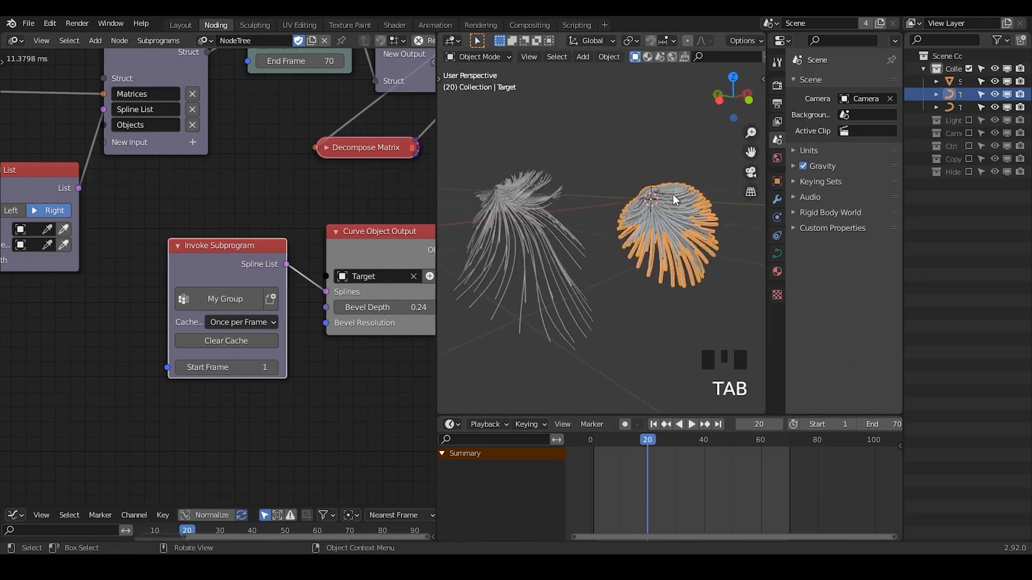
{"action": "left_click", "coordinate": [691, 157]}
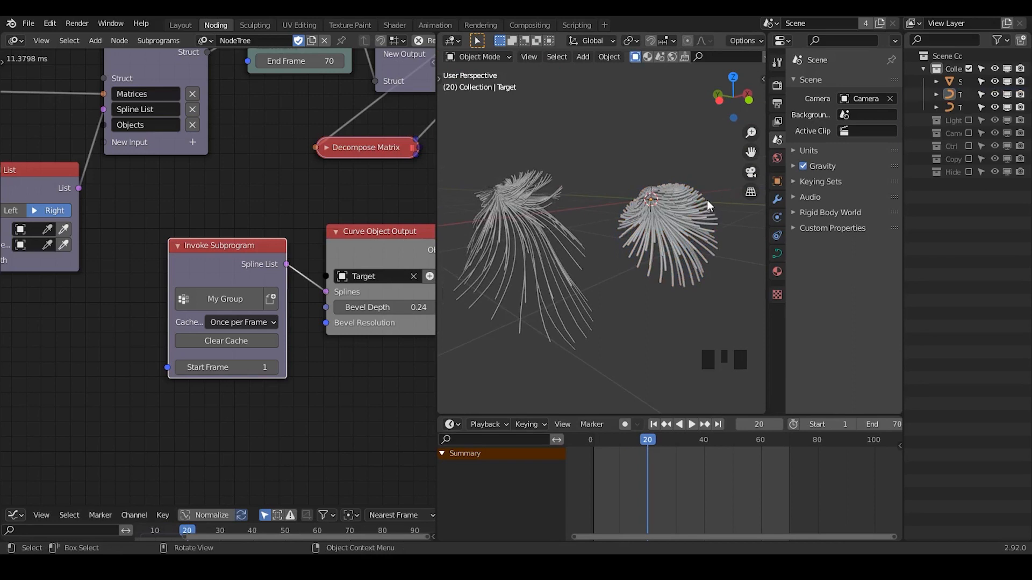
{"action": "left_click", "coordinate": [523, 214]}
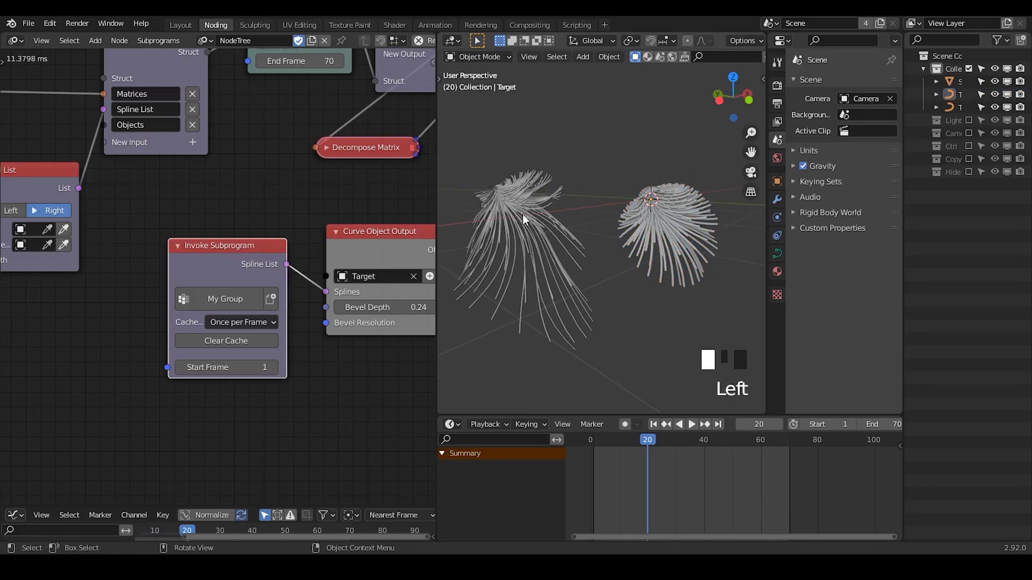
{"action": "left_click", "coordinate": [526, 208]}
{"action": "left_click", "coordinate": [525, 209]}
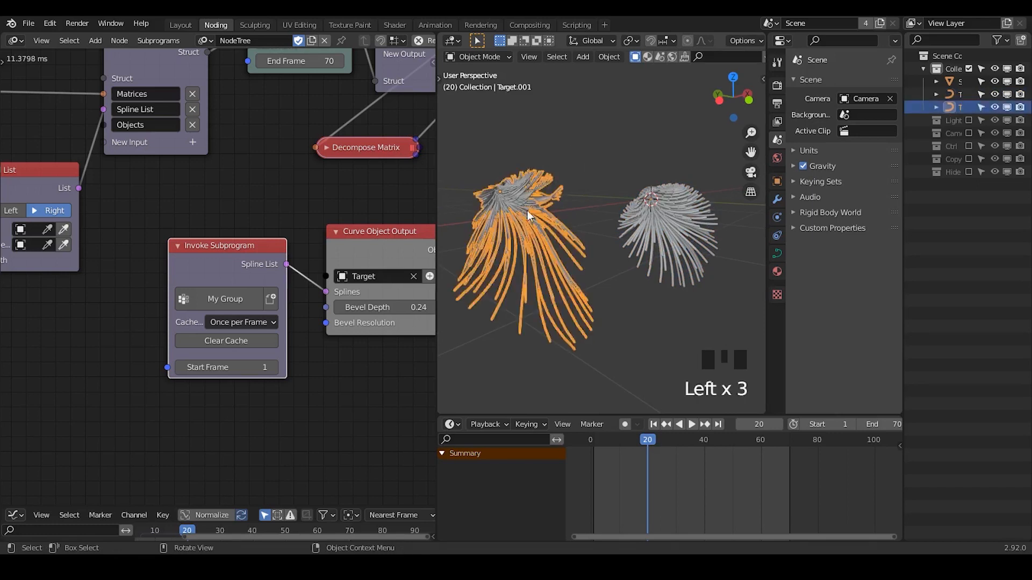
- At the last frame, duplicate the Target curve and move the copy along the Y axis
{"action": "left_click", "coordinate": [718, 426]}
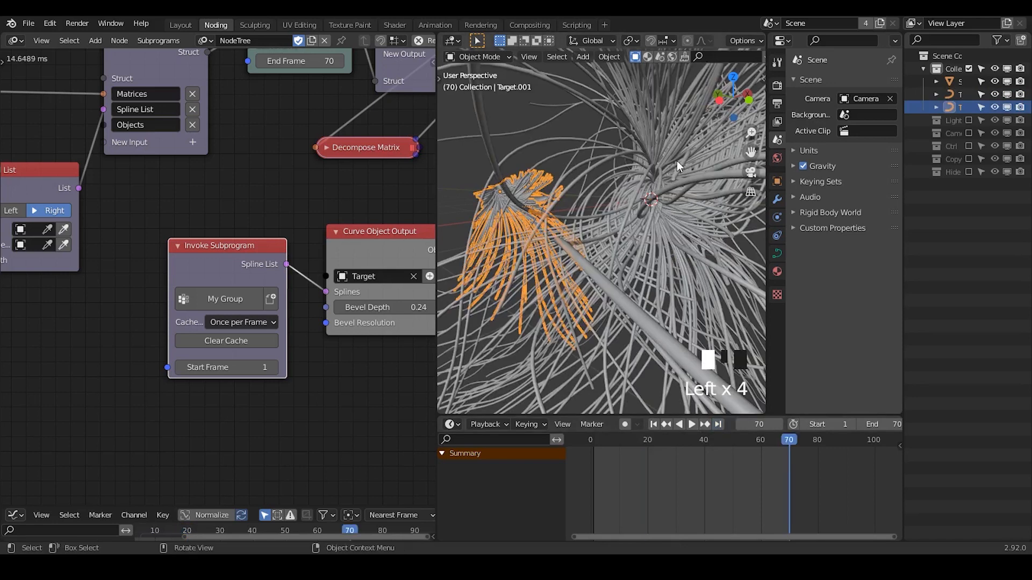
{"action": "left_click", "coordinate": [676, 160]}
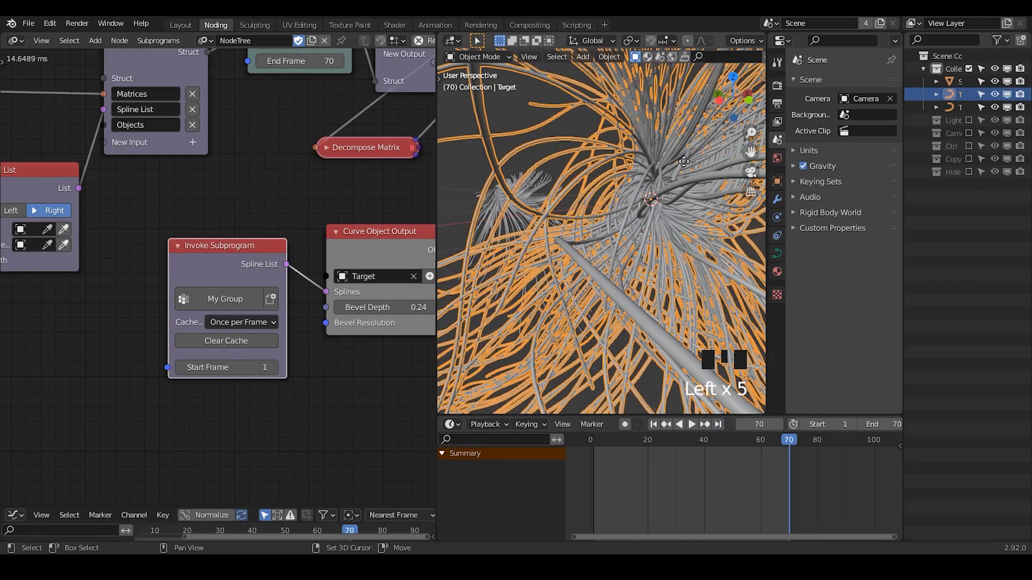
{"action": "key", "text": "shift+d"}
{"action": "key", "text": "y"}
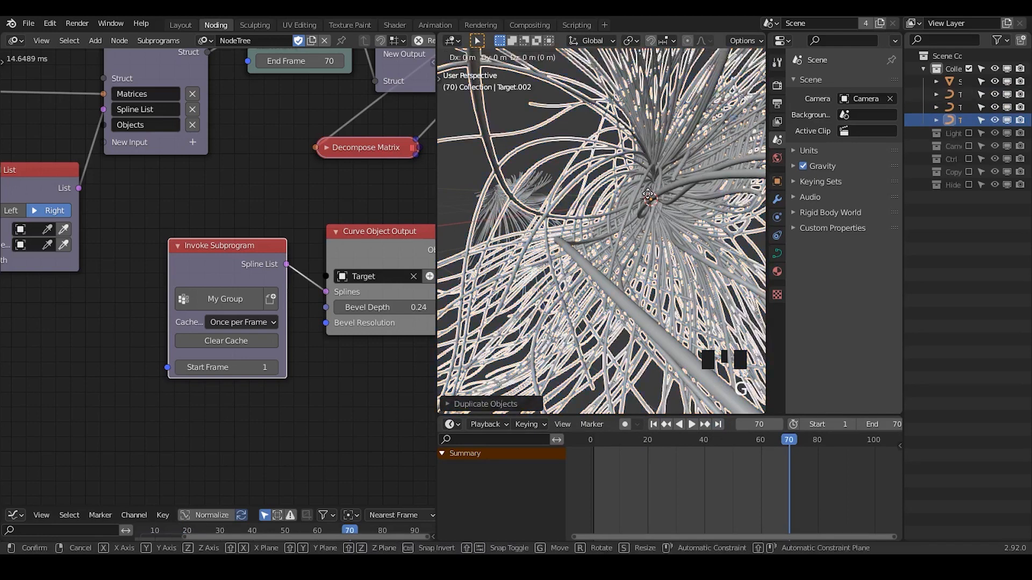
{"action": "left_click", "coordinate": [562, 183]}
{"action": "middle_click_drag", "start_coordinate": [563, 198], "coordinate": [586, 258]}
{"action": "left_click", "coordinate": [651, 109]}
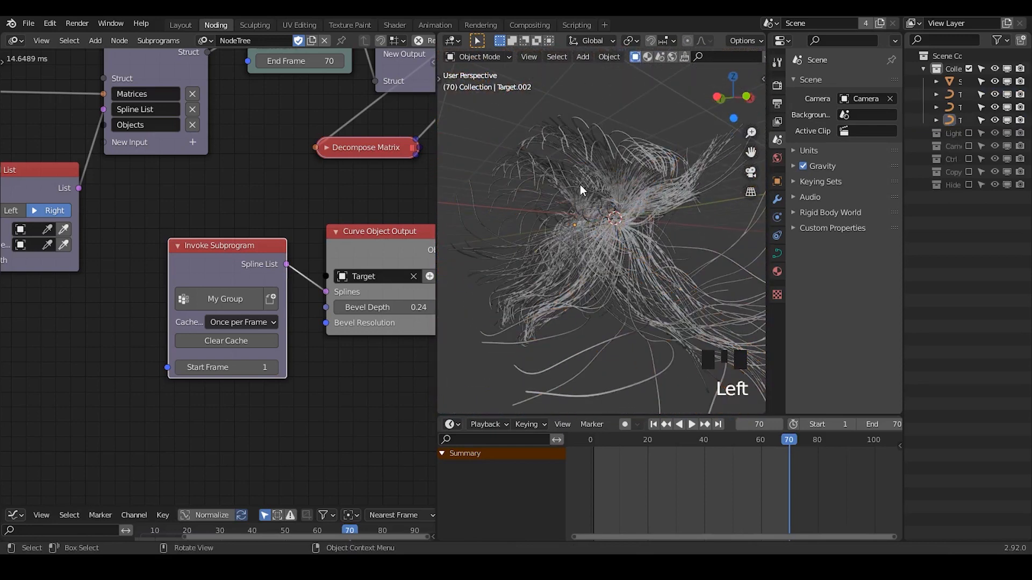
- Rotate the duplicated Target curve freely with trackball rotation and deselect it
{"action": "middle_click_drag", "start_coordinate": [579, 185], "coordinate": [608, 211]}
{"action": "left_click", "coordinate": [540, 211]}
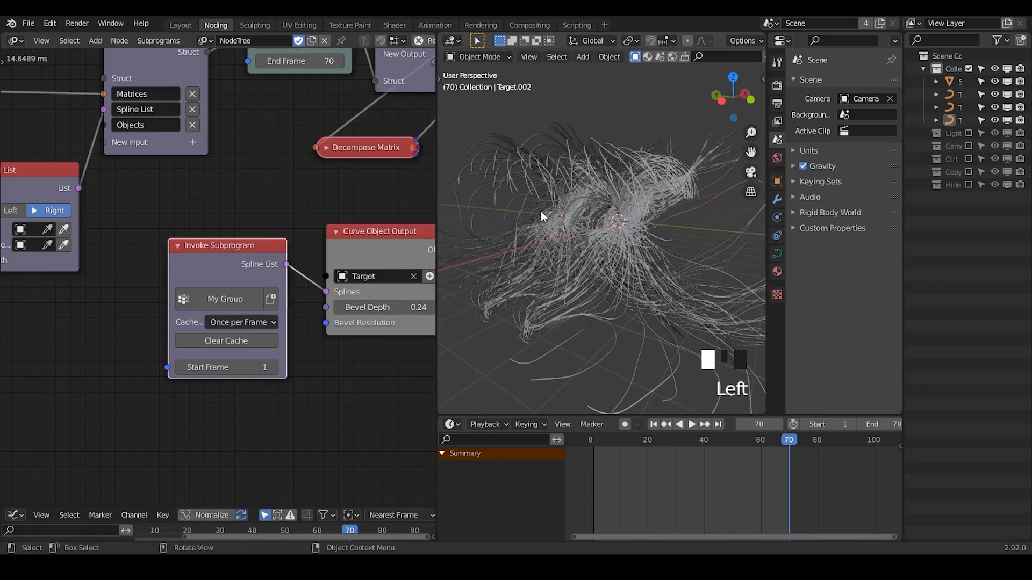
{"action": "key", "text": "r"}
{"action": "key", "text": "r"}
{"action": "left_click", "coordinate": [622, 301]}
{"action": "middle_click_drag", "start_coordinate": [700, 214], "coordinate": [621, 80]}
{"action": "left_click", "coordinate": [621, 79]}
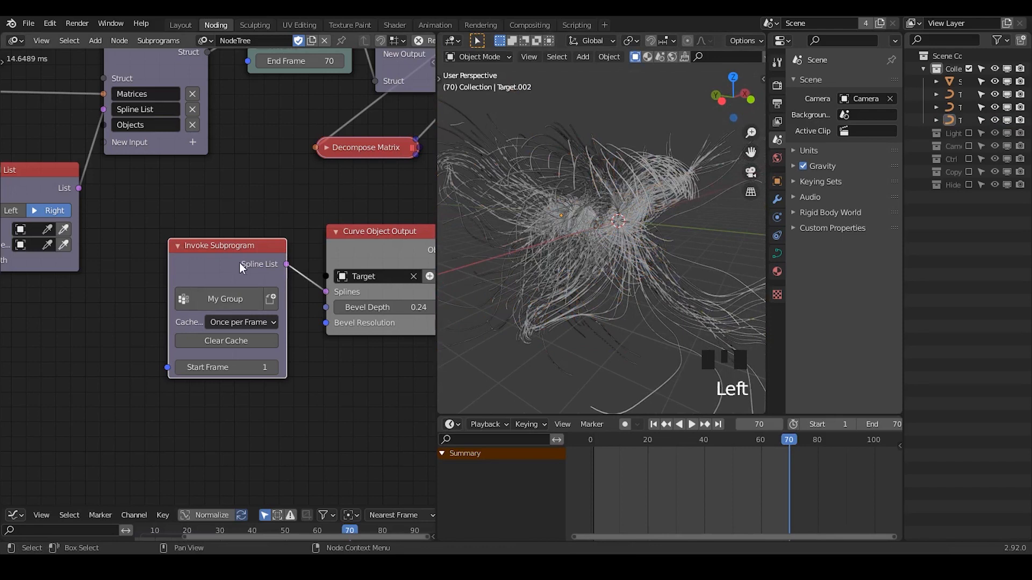
- Expand the Perlin Vector Noise node to examine its settings and collapse it again
{"action": "middle_click_drag", "start_coordinate": [310, 183], "coordinate": [178, 255]}
{"action": "left_click", "coordinate": [323, 196]}
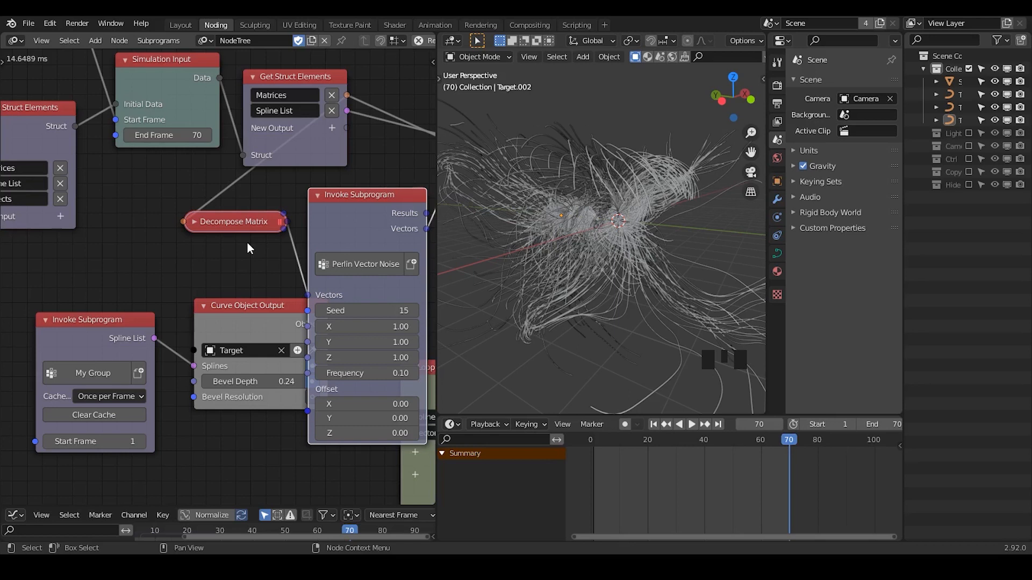
{"action": "left_click", "coordinate": [318, 195]}
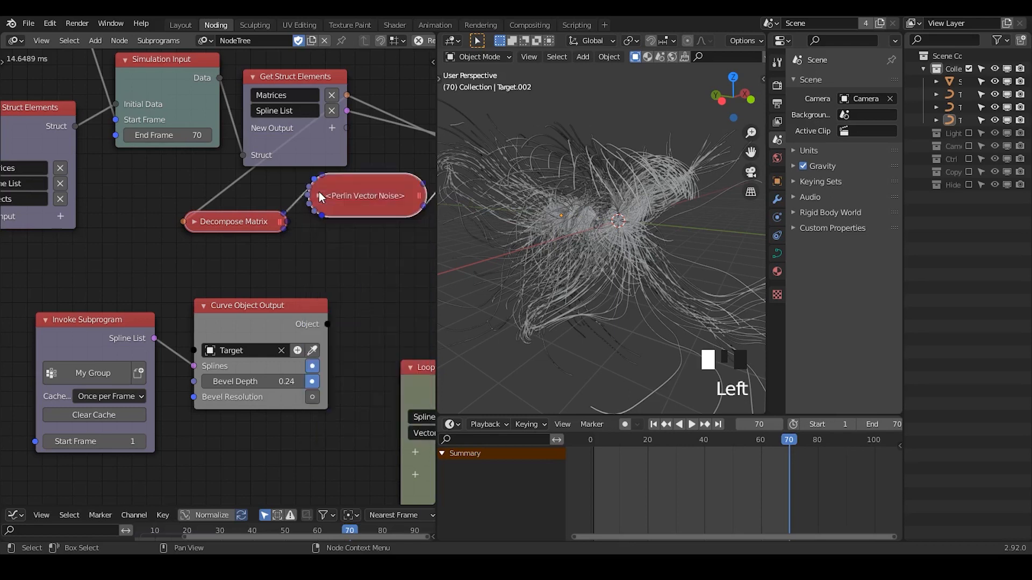
- Turn off Auto Execution in the node tree settings after selecting the duplicated curve
{"action": "left_click", "coordinate": [536, 211]}
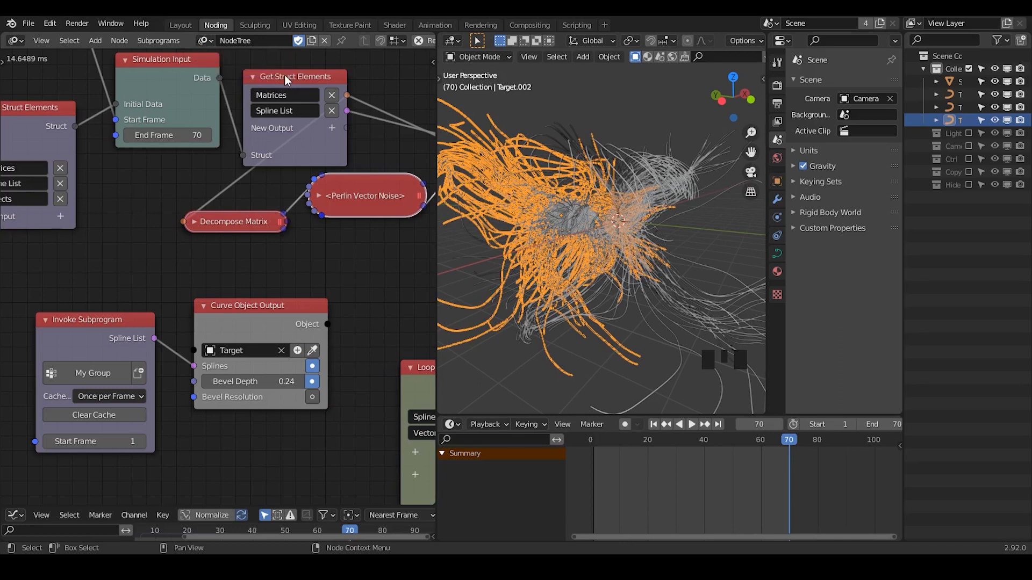
{"action": "left_click", "coordinate": [266, 63]}
{"action": "key", "text": "n"}
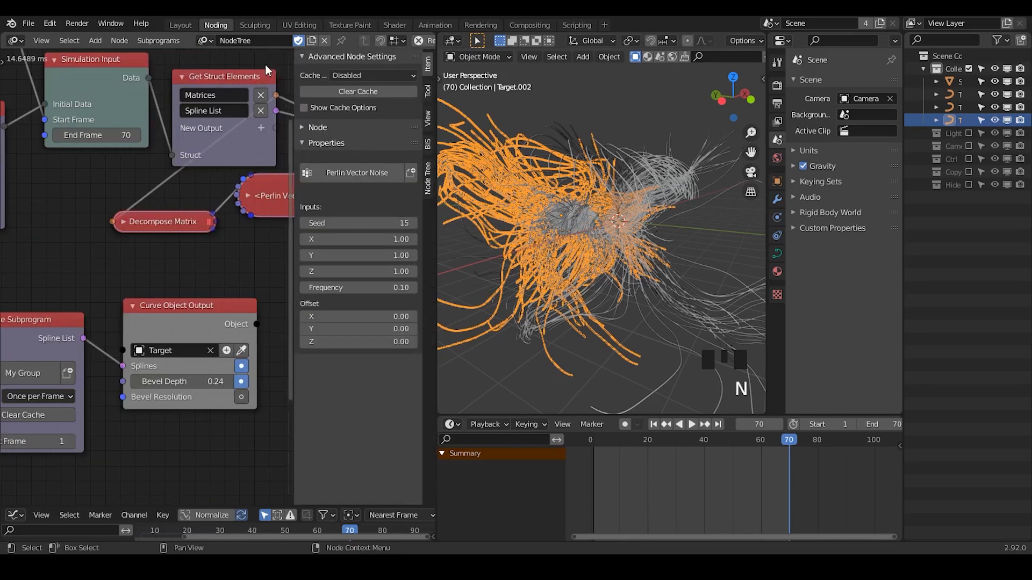
{"action": "left_click", "coordinate": [428, 119]}
{"action": "left_click", "coordinate": [428, 172]}
{"action": "left_click", "coordinate": [304, 57]}
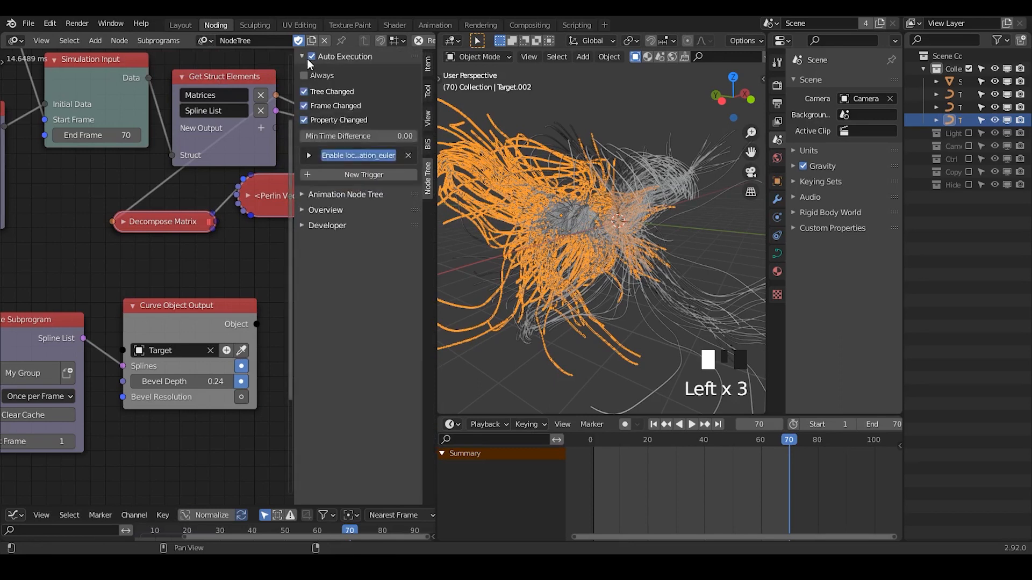
{"action": "left_click", "coordinate": [311, 56]}
{"action": "key", "text": "n"}
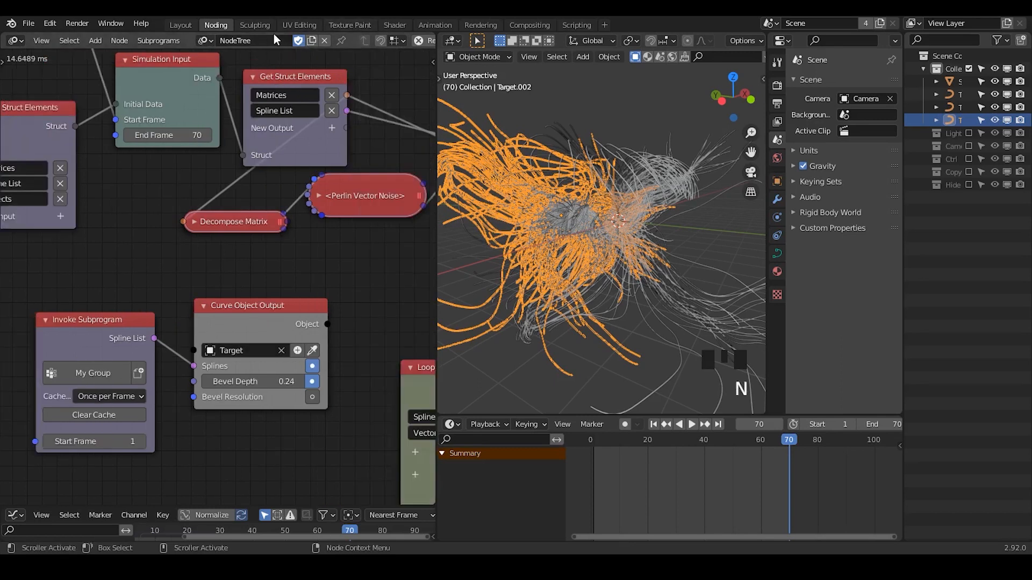
- Deselect the duplicated curve and inspect the combined strands from several angles
{"action": "middle_click_drag", "start_coordinate": [607, 218], "coordinate": [618, 177]}
{"action": "left_click", "coordinate": [594, 205]}
{"action": "left_click", "coordinate": [619, 105]}
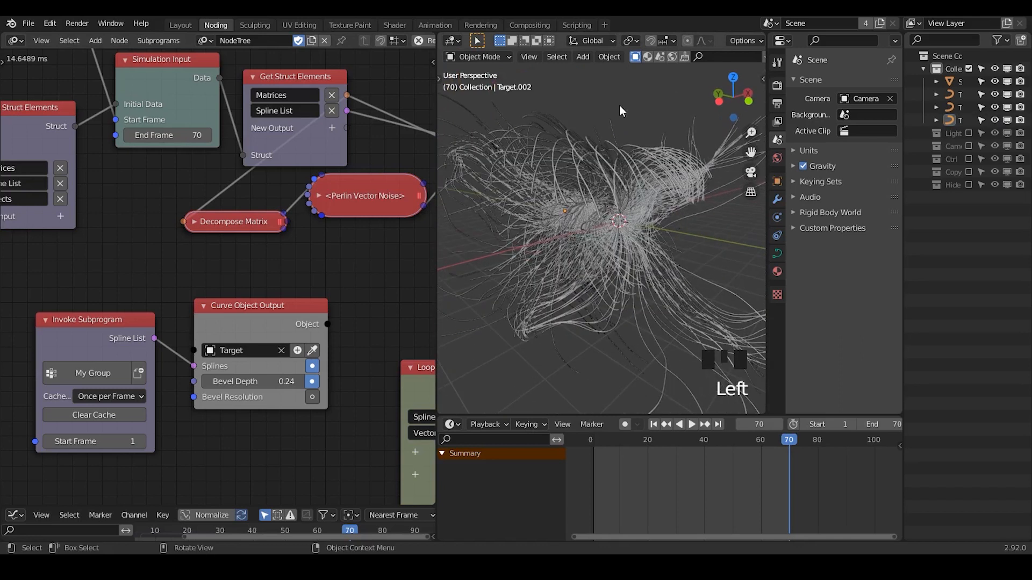
{"action": "middle_click_drag", "start_coordinate": [600, 187], "coordinate": [624, 107]}
{"action": "left_click", "coordinate": [627, 103]}
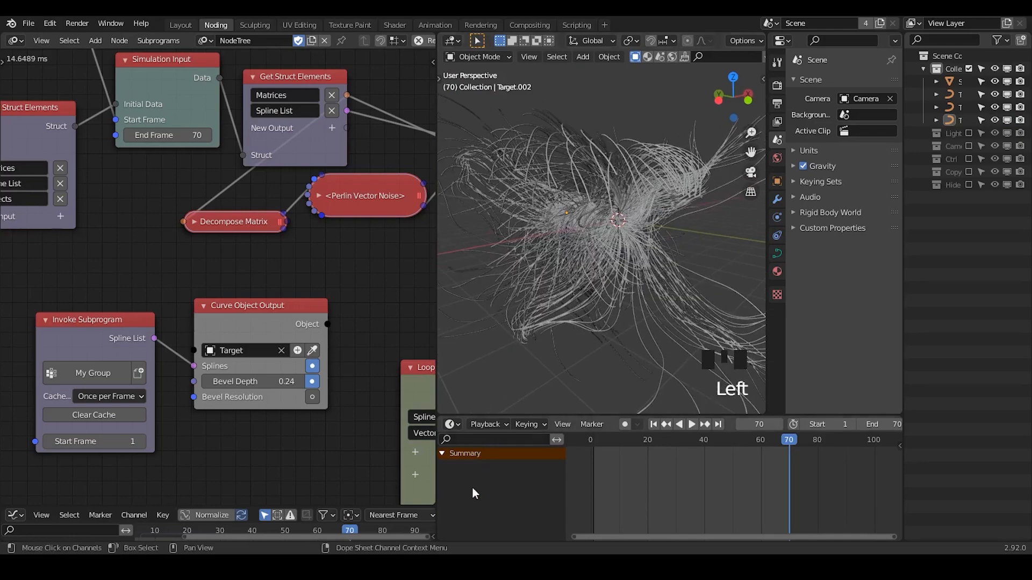